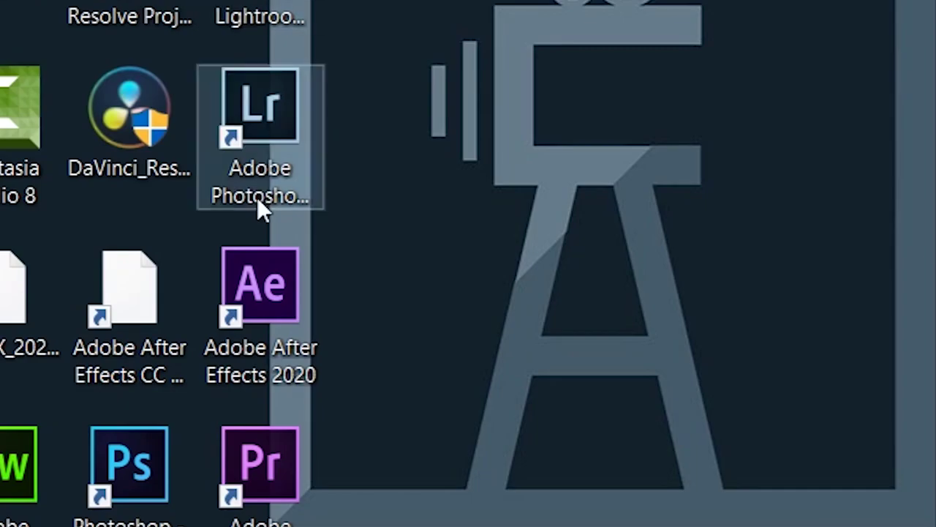
Launch After Effects 2020 from its desktop shortcut, retrying until the splash screen appears.
double_click(261, 292)
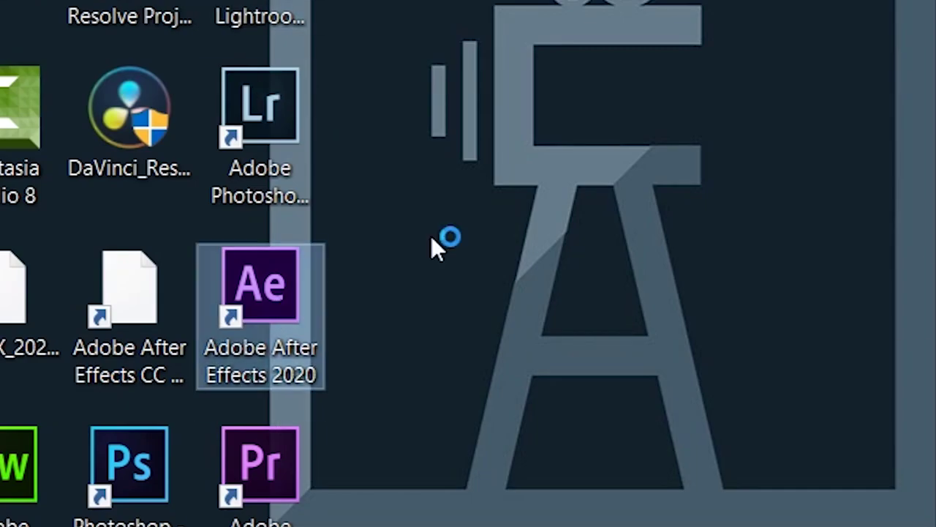
double_click(236, 291)
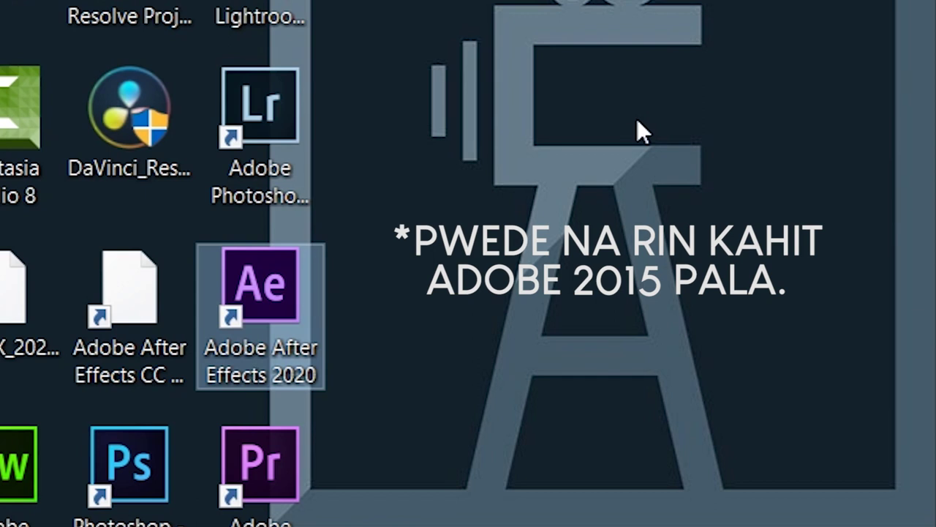
double_click(245, 333)
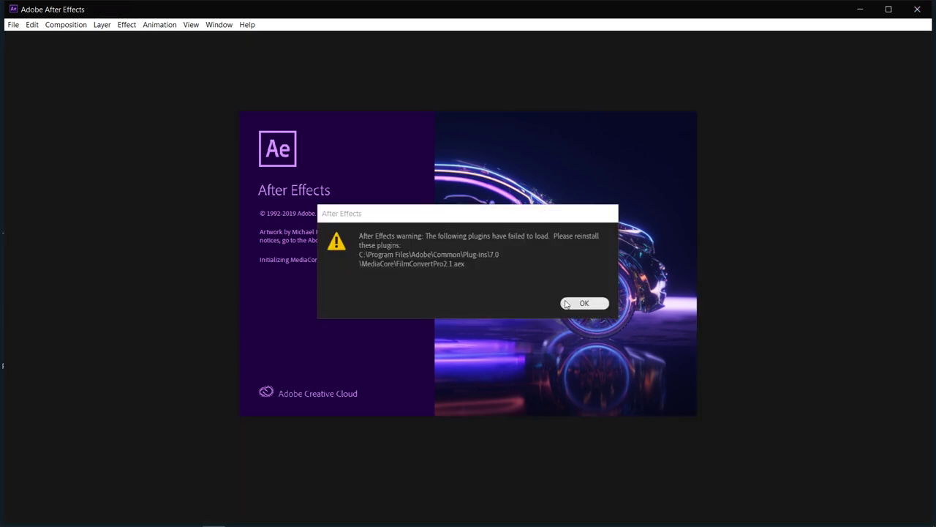
Dismiss the plugin warning and continue past the compatibility report to the empty Untitled Project.
click(567, 301)
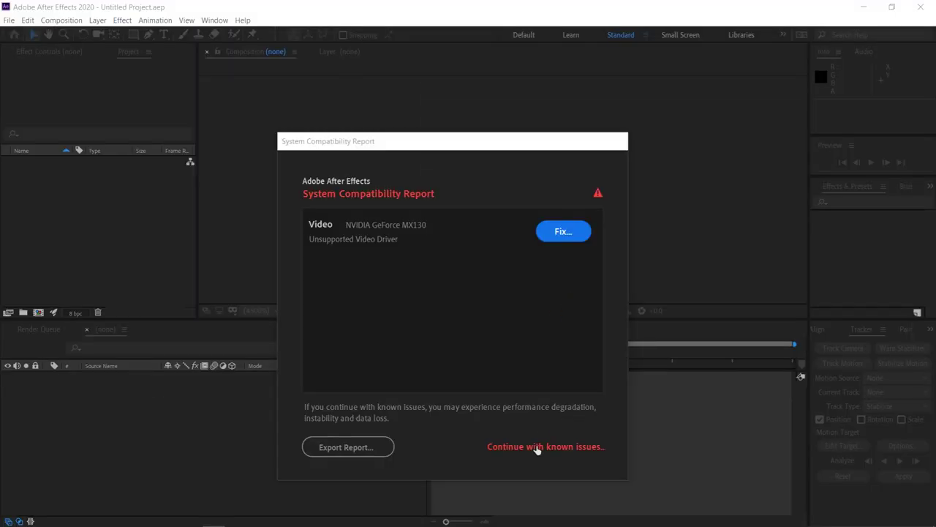
click(537, 445)
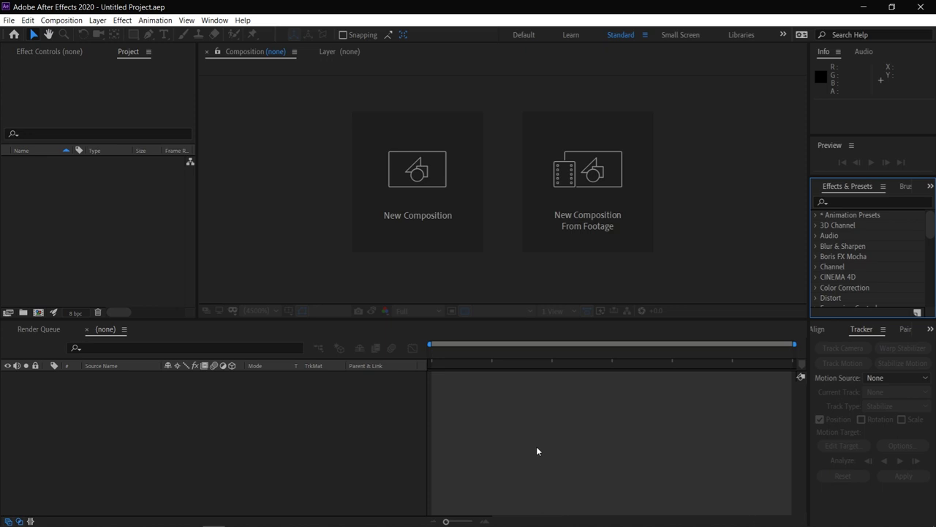
click(34, 21)
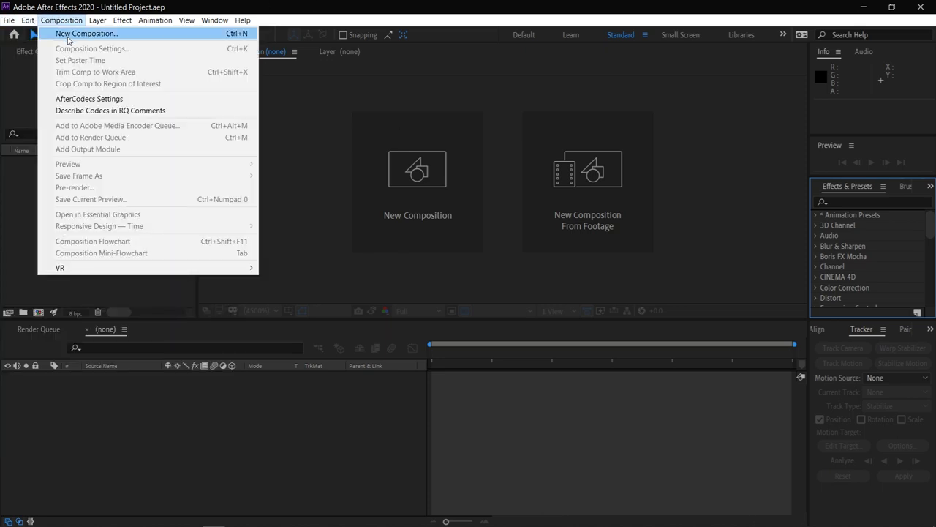
Close the home screen and start a new composition from the Composition menu.
click(66, 34)
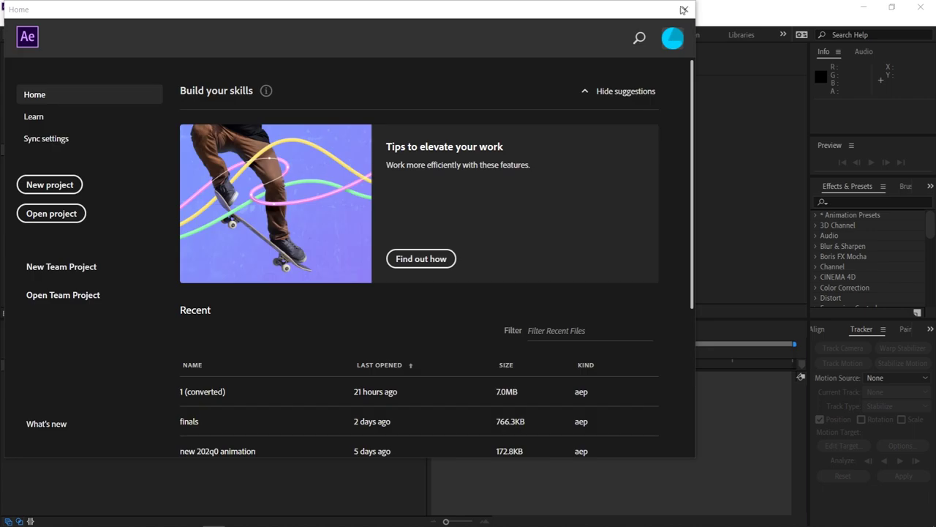
click(685, 8)
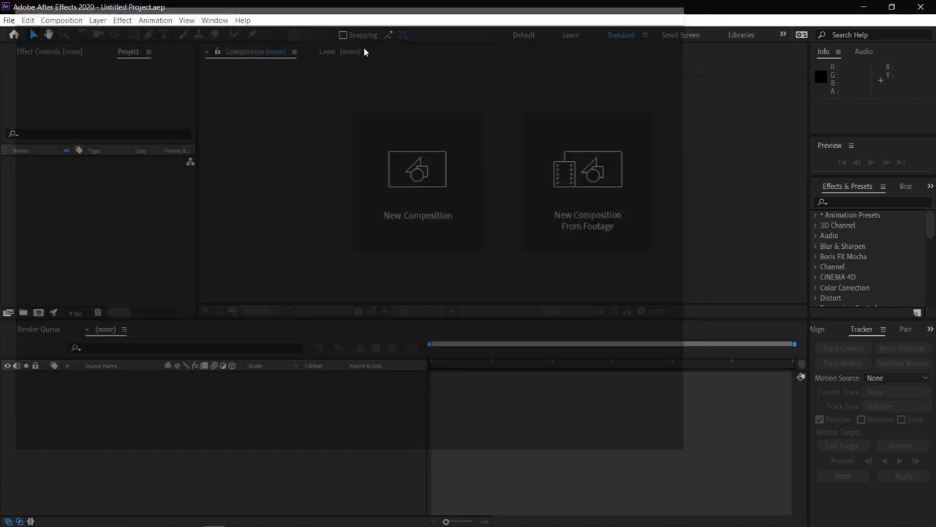
click(91, 21)
mouse_move(69, 21)
click(102, 34)
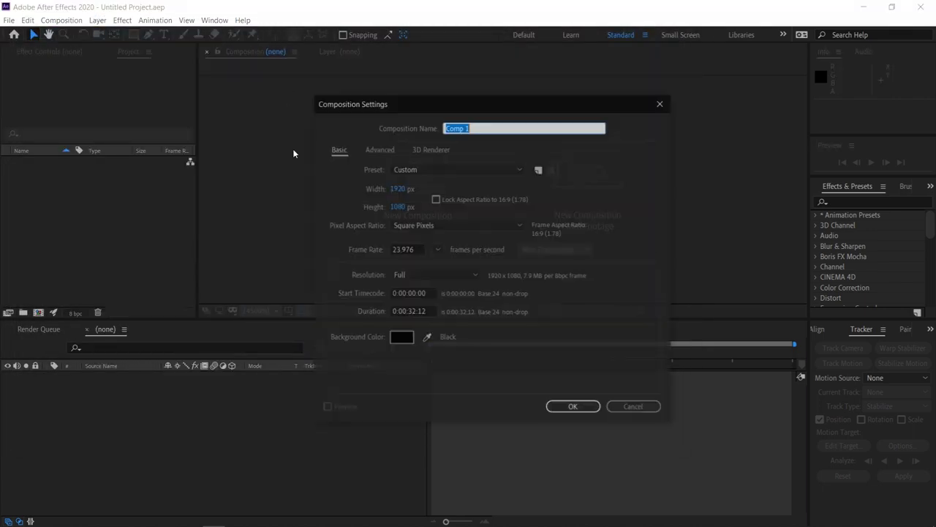
Create Comp 1 with the HDTV 1080 24 preset, 24 fps and duration 0:00:32:12.
click(385, 191)
click(401, 188)
click(401, 207)
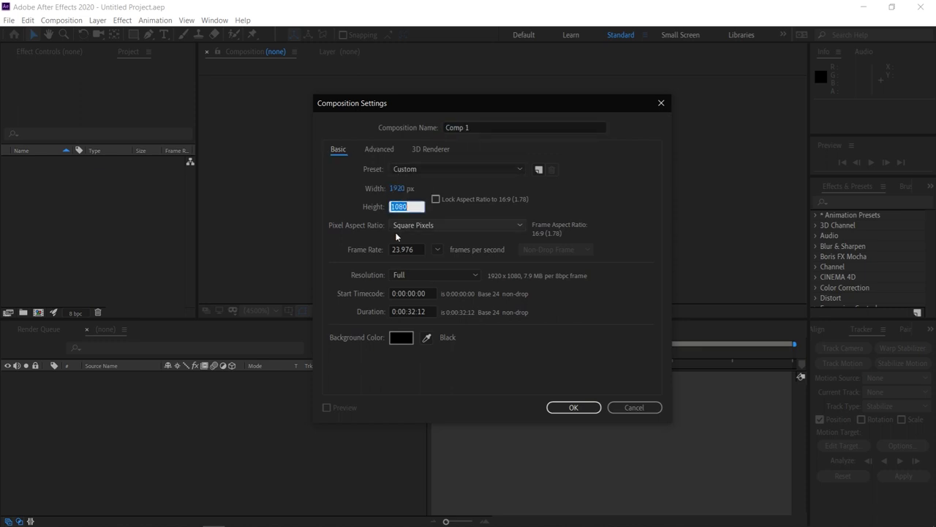
click(402, 250)
click(439, 249)
click(441, 312)
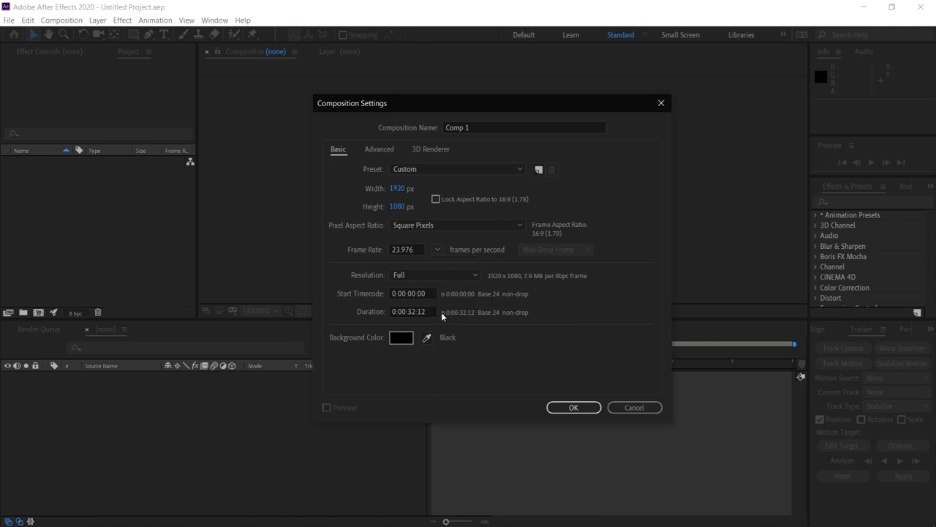
click(454, 169)
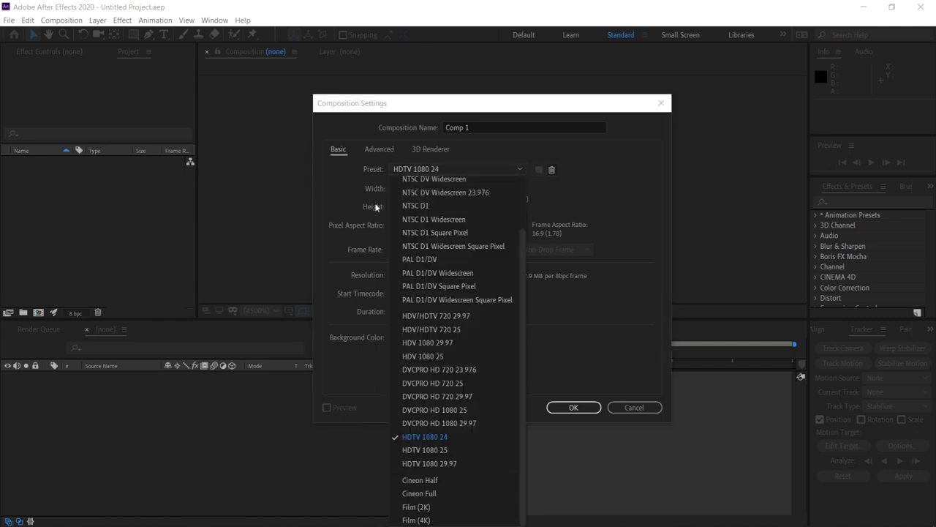
click(375, 203)
click(420, 312)
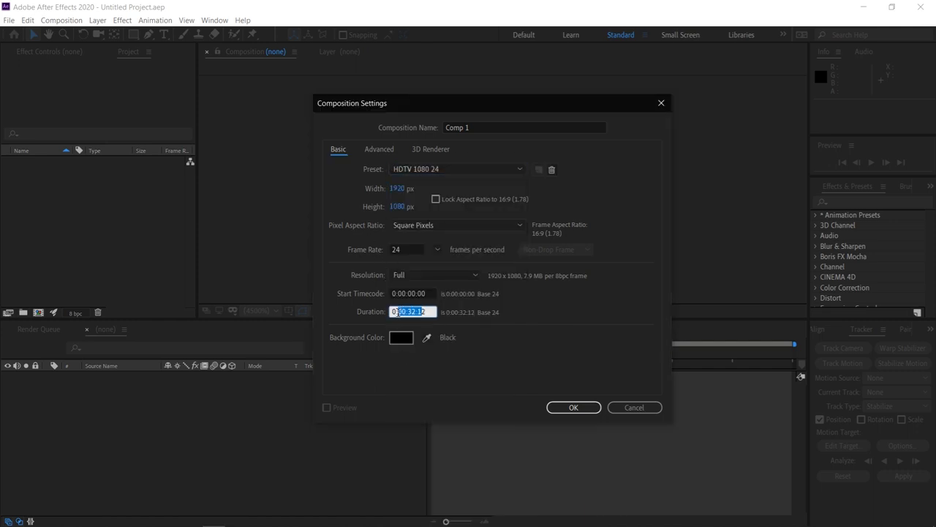
click(439, 294)
click(438, 293)
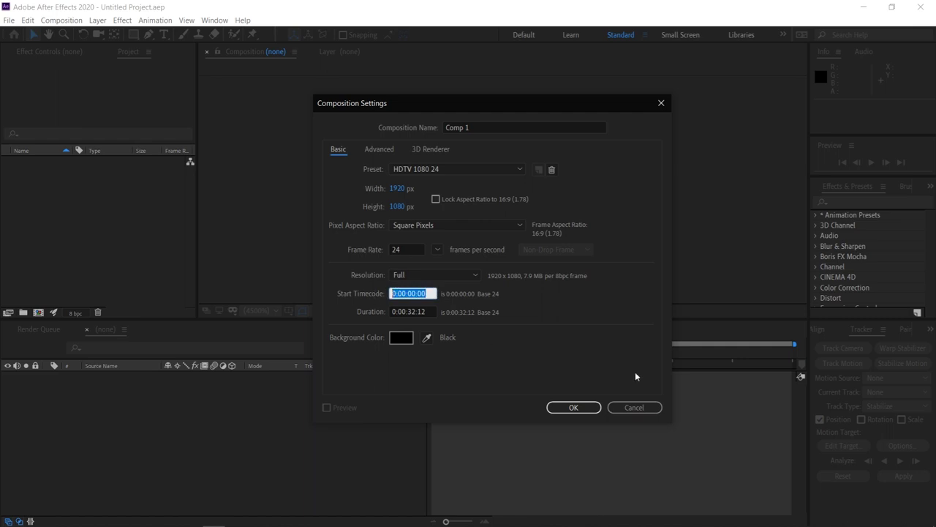
click(572, 407)
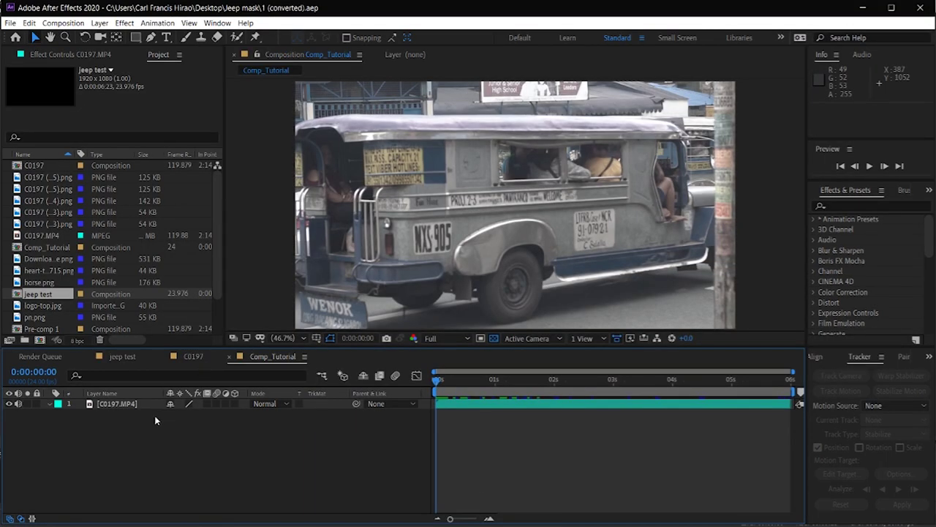
Add a null object layer to Comp_Tutorial, undoing an accidental shape layer.
click(123, 407)
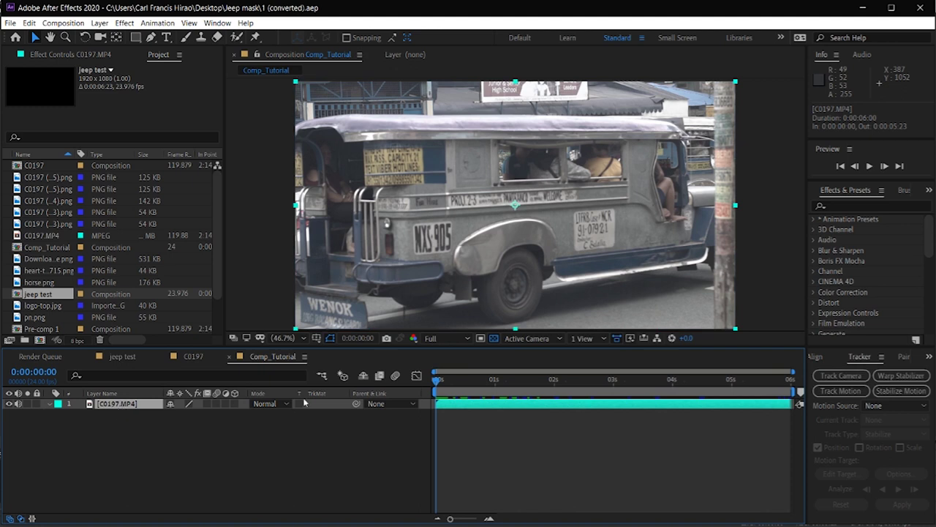
click(399, 457)
right_click(120, 294)
mouse_move(183, 301)
click(300, 375)
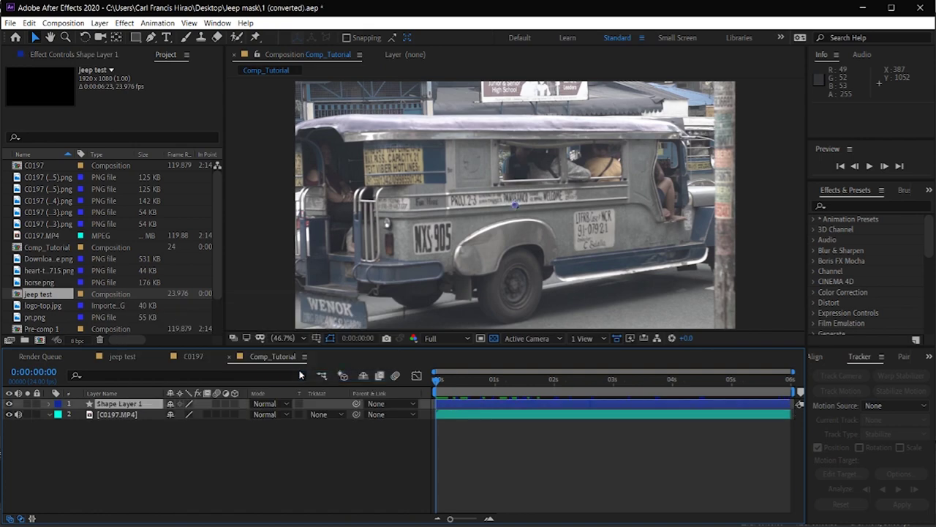
key(ctrl+z)
right_click(194, 450)
mouse_move(238, 335)
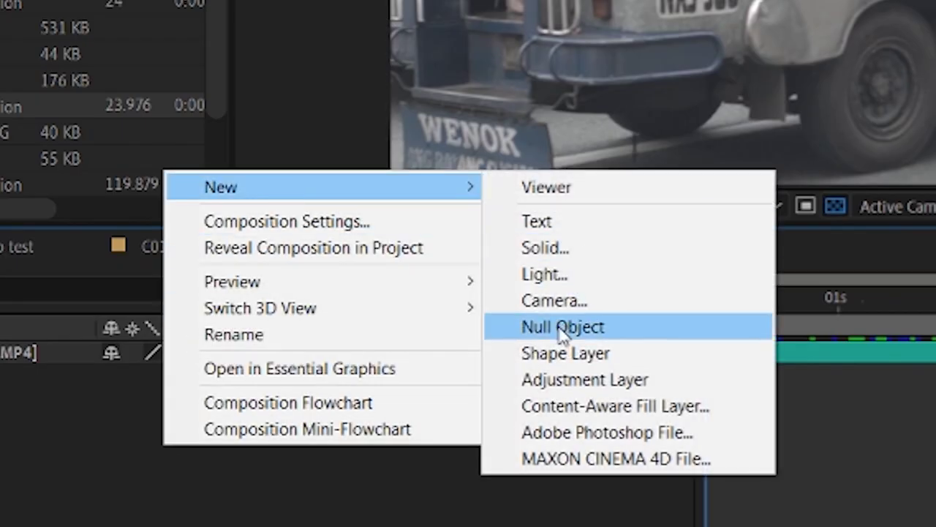
click(370, 394)
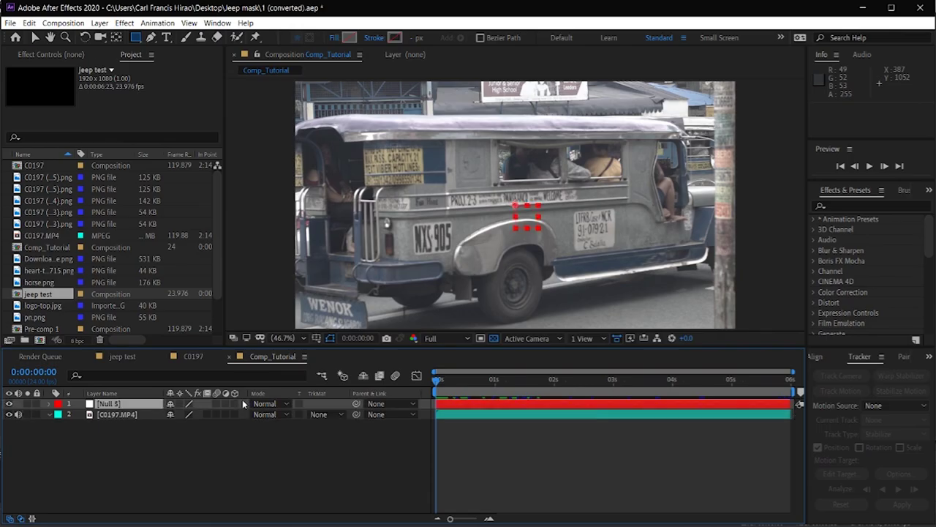
Rename the null layer to 'camera movement'.
right_click(111, 407)
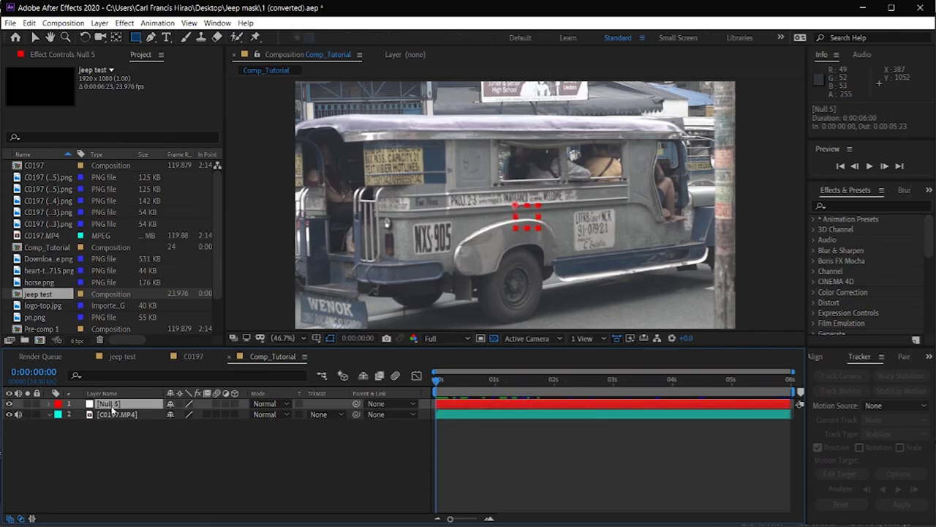
click(142, 360)
key(Escape)
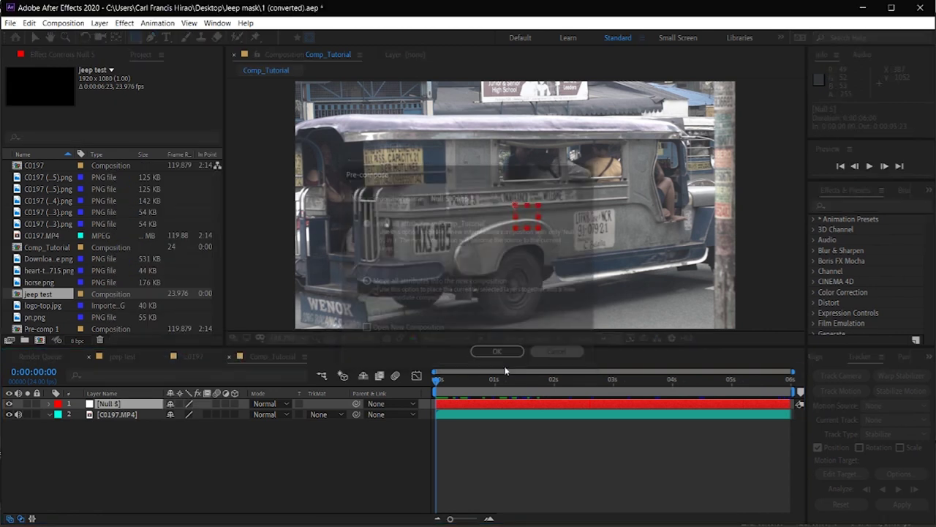
right_click(130, 404)
click(162, 394)
text(camera movement)
key(Return)
click(128, 414)
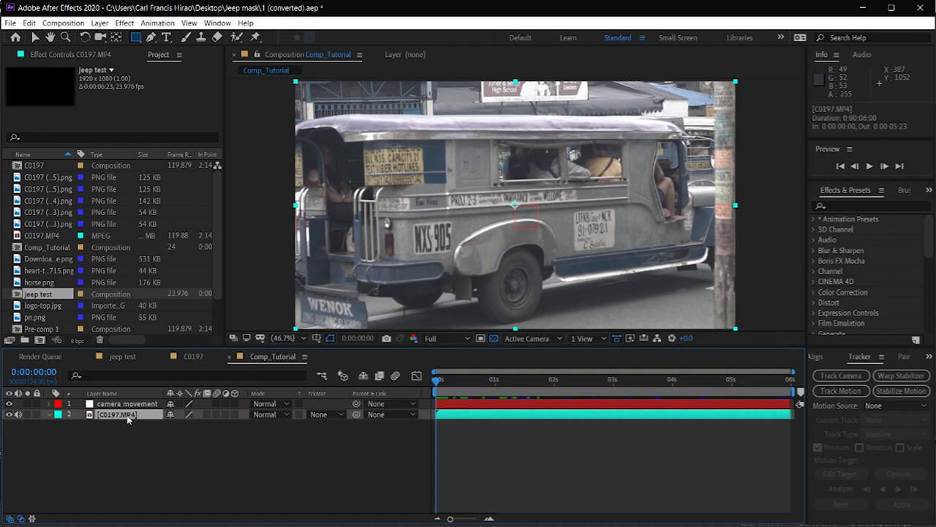
Add Track Motion to C0197.MP4 and place Track Point 1 on the For Hire lettering.
right_click(102, 415)
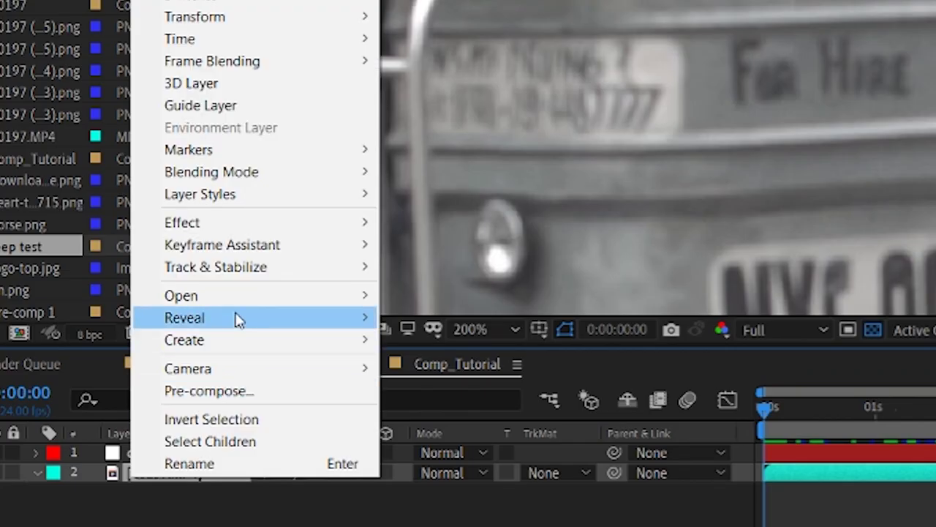
mouse_move(181, 311)
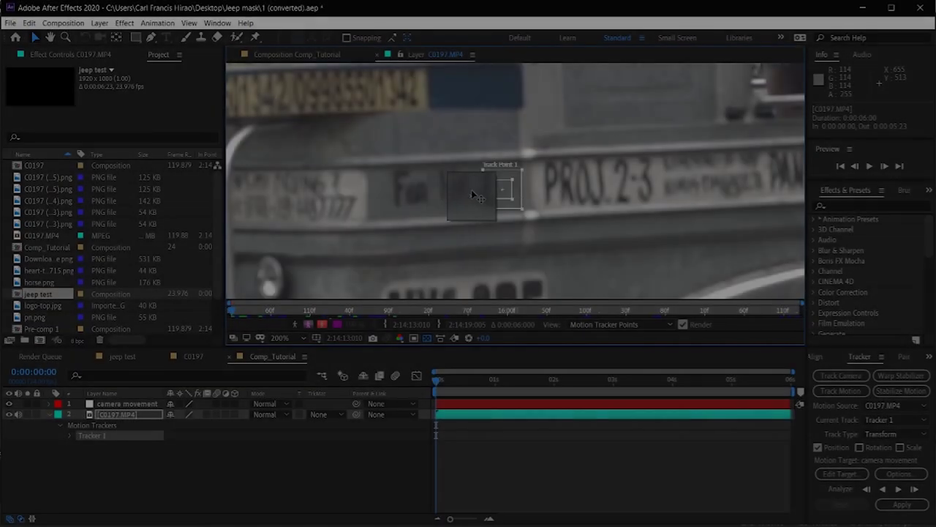
drag(471, 190, 423, 191)
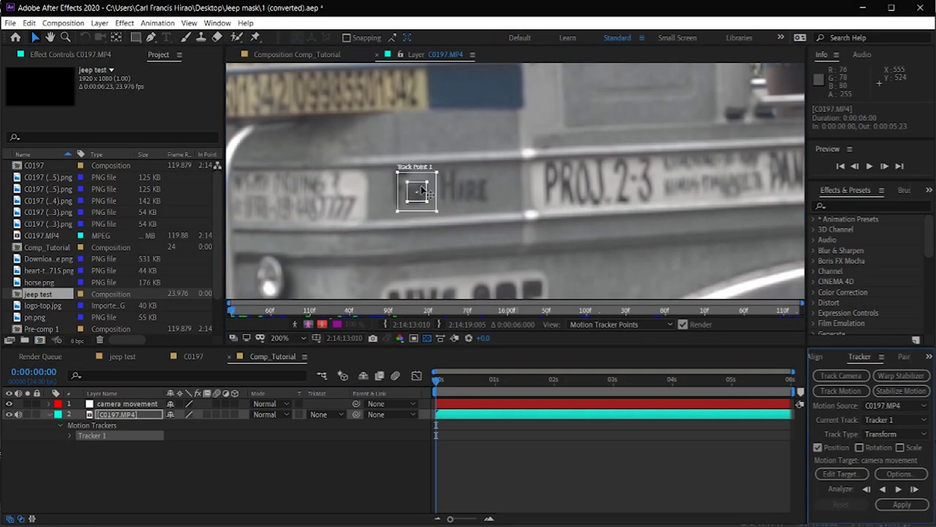
scroll(422, 190, up, 2)
key(period)
drag(523, 205, 517, 215)
scroll(516, 213, down, 4)
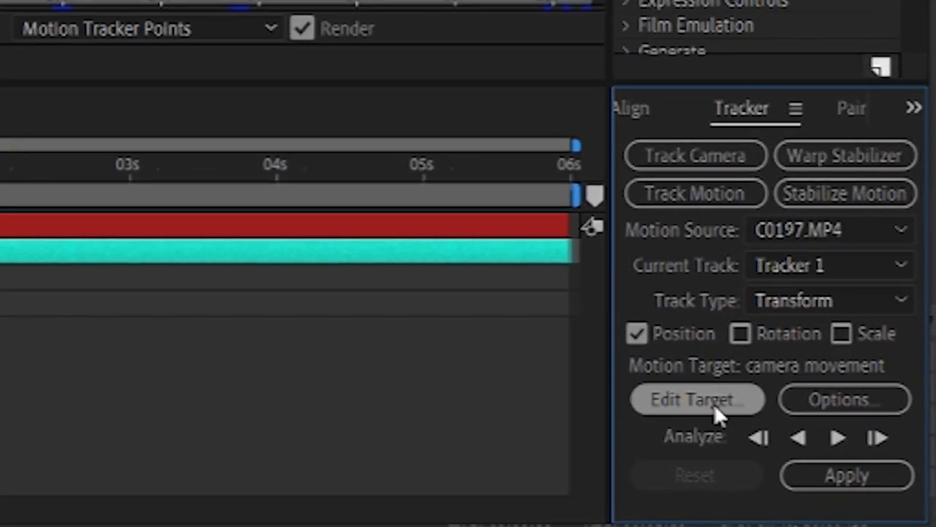
click(714, 407)
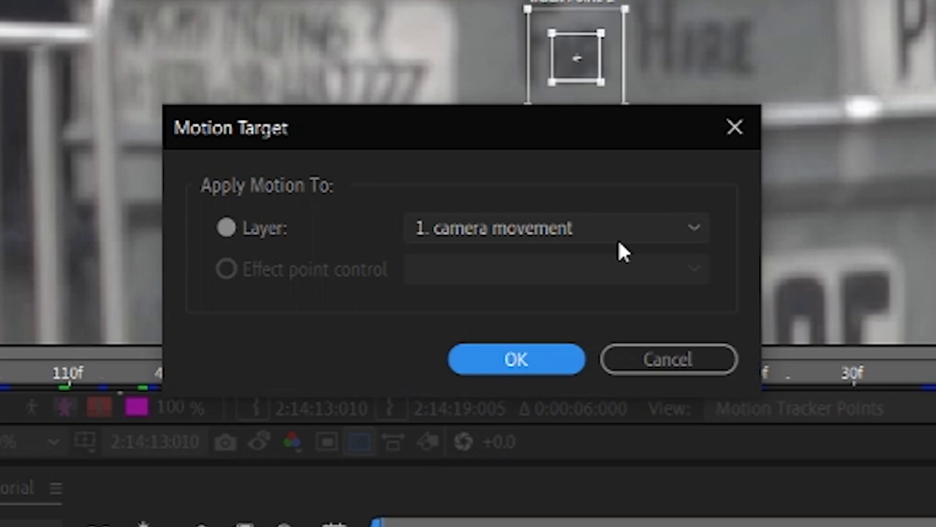
Choose '1. camera movement' as Tracker 1's motion target and confirm it.
click(619, 242)
click(616, 253)
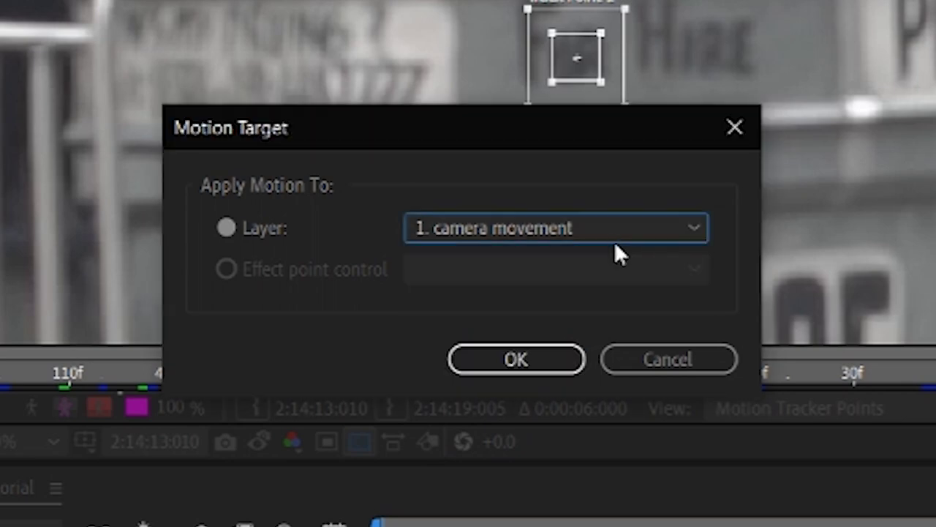
click(591, 232)
click(564, 262)
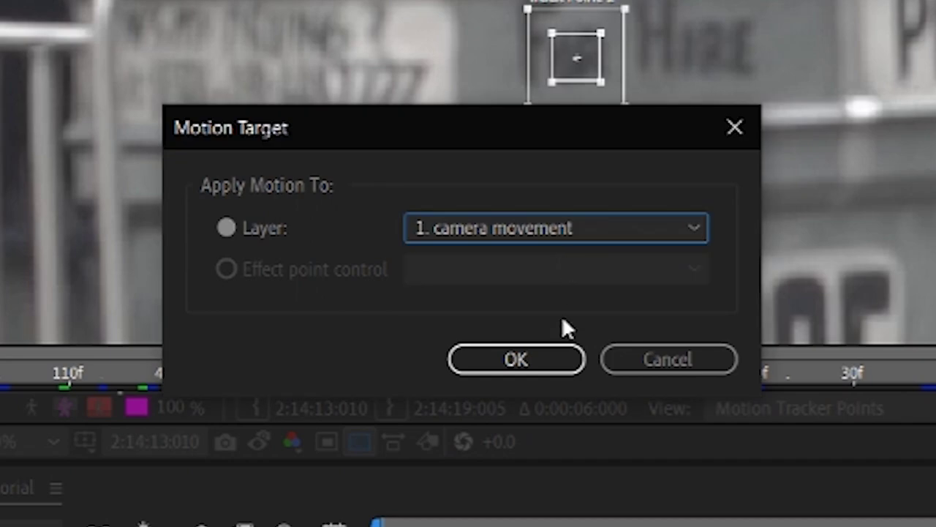
click(554, 357)
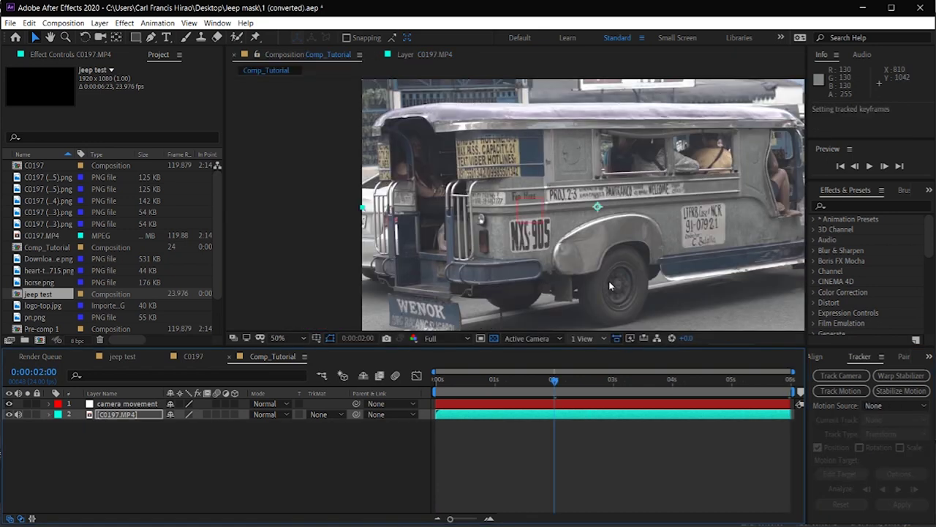
Switch to the Selection tool, deselect layers, and queue frame 0:00:02:00 to render as a Photoshop file.
drag(609, 281, 555, 238)
key(v)
click(542, 434)
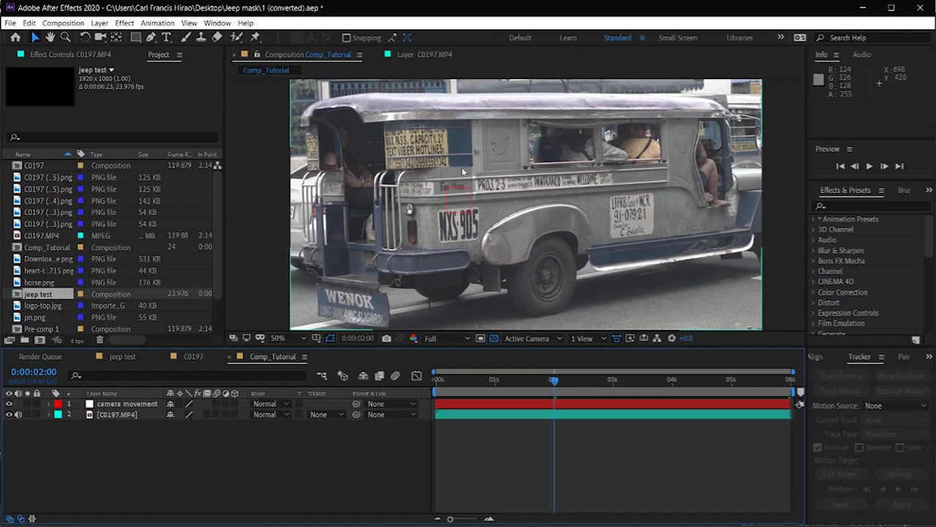
key(ctrl+alt+s)
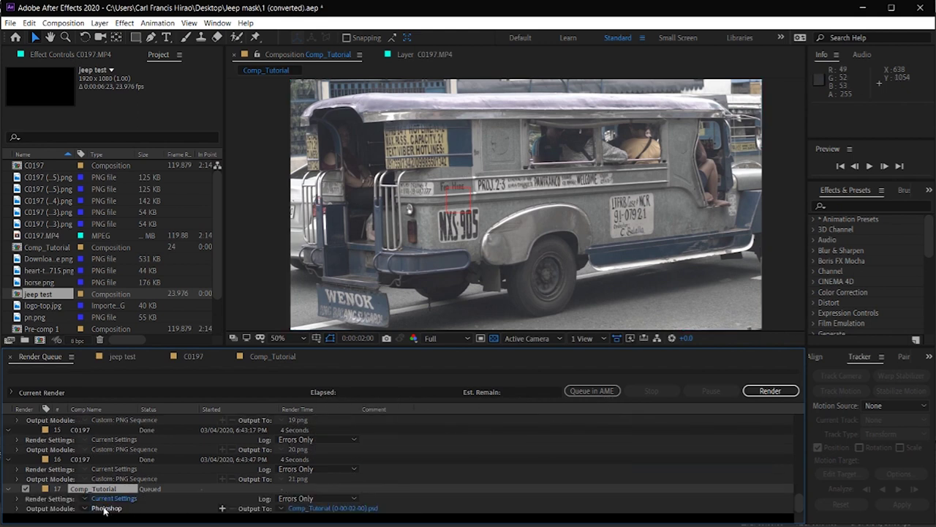
Set the output to Photoshop Sequence, saved into a new 'matss' folder inside Jeep mask.
click(106, 510)
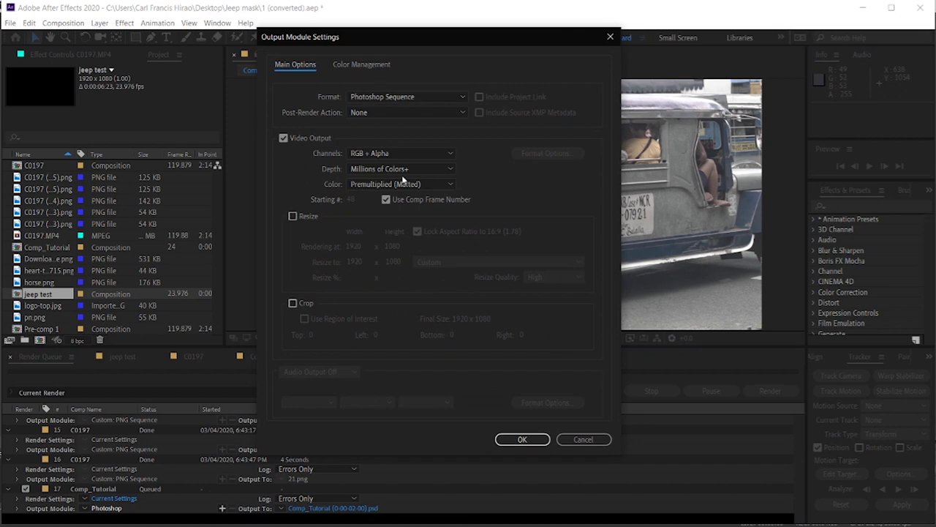
click(521, 438)
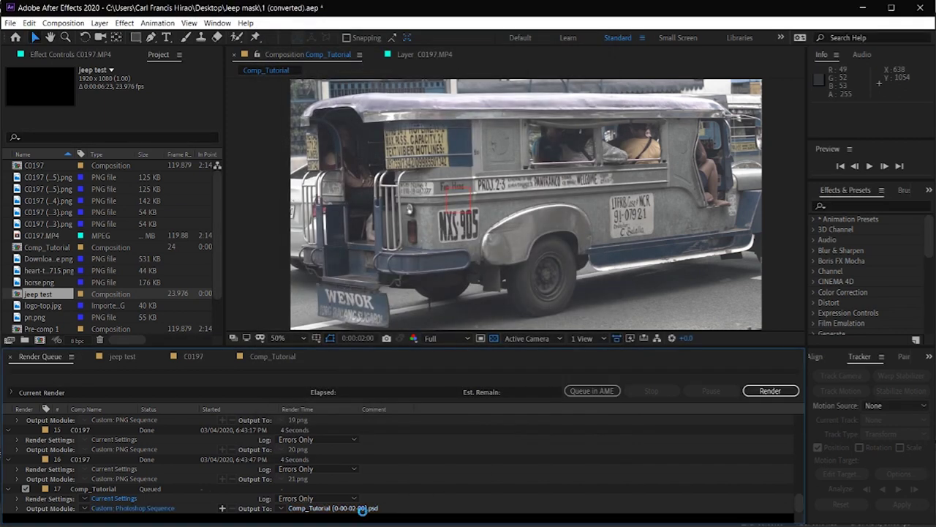
click(363, 508)
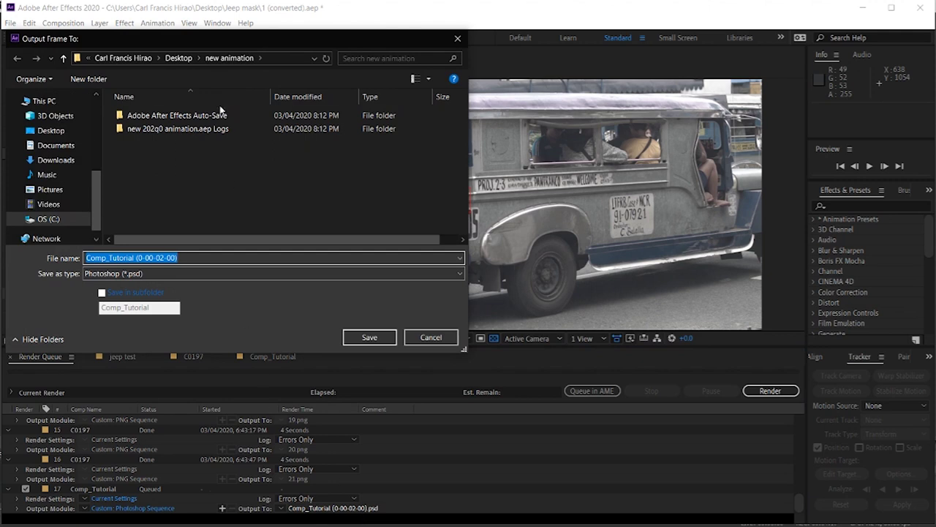
scroll(63, 188, up, 4)
click(73, 156)
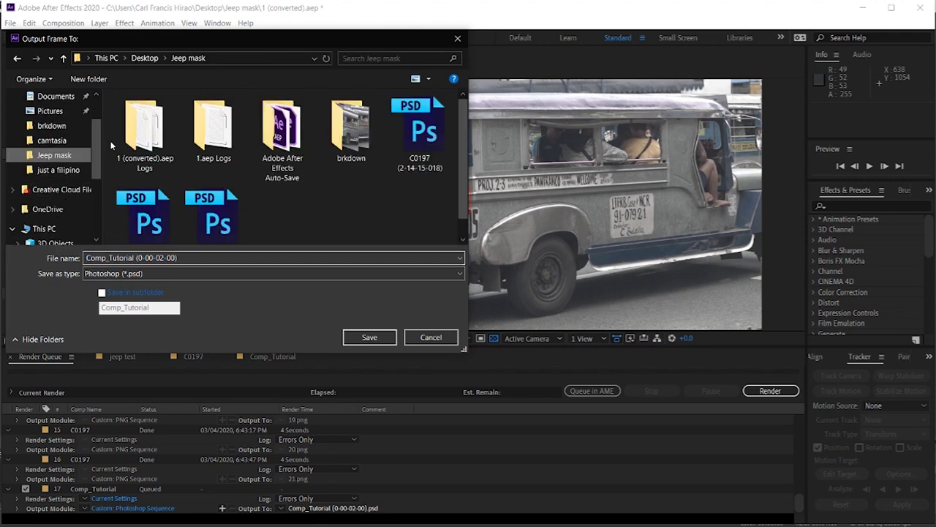
click(106, 80)
text(matss)
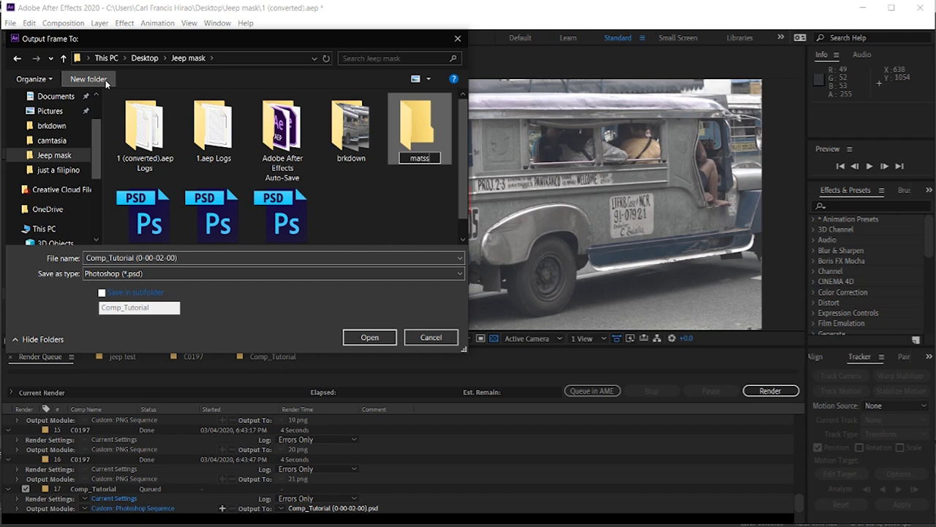
click(421, 135)
double_click(428, 134)
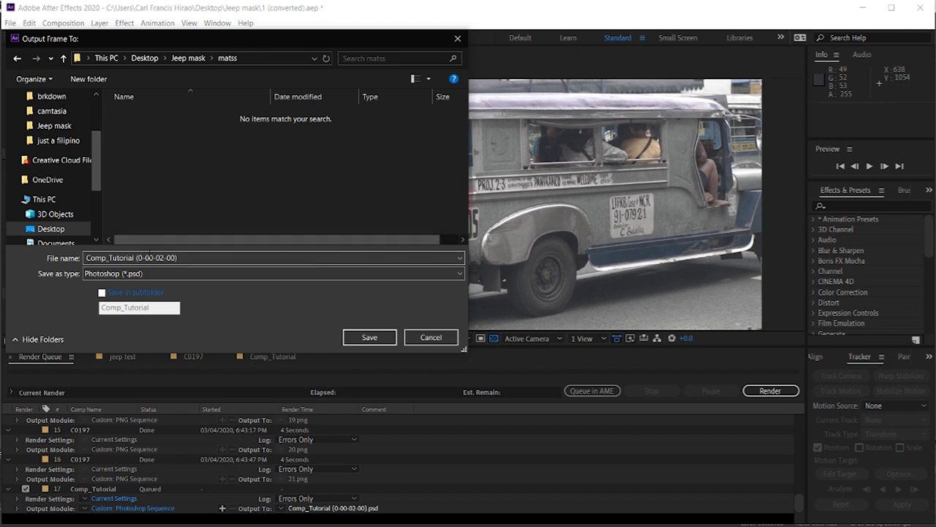
click(375, 337)
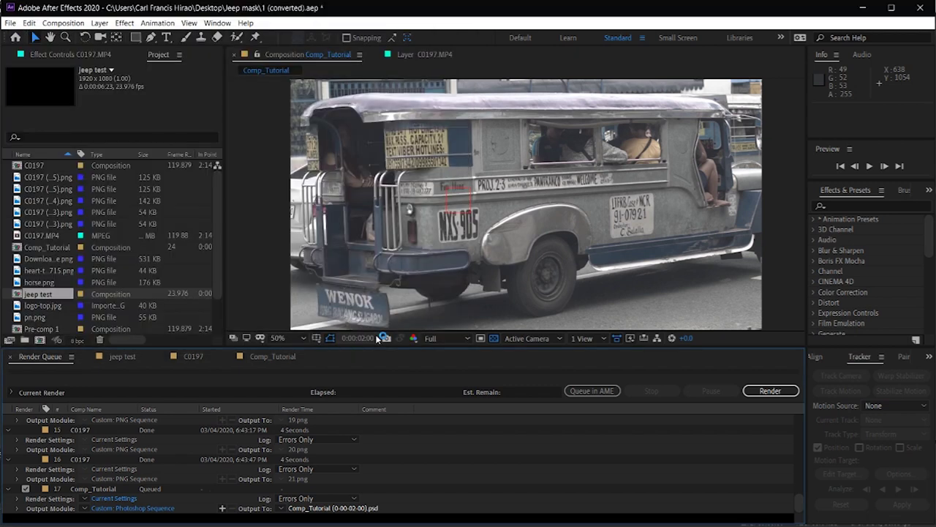
Render the queued Comp_Tutorial frame to Comp_Tutorial (0-00-02-00).psd.
click(771, 391)
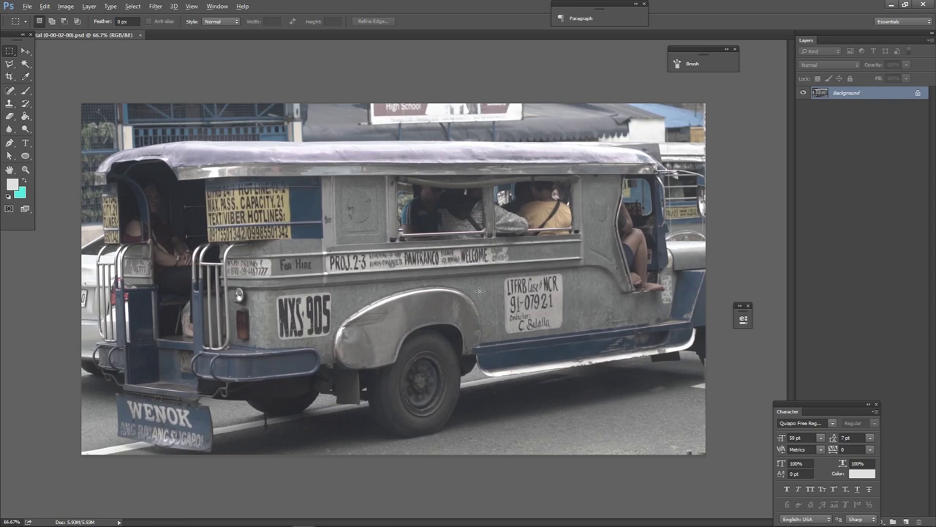
Inspect the rendered jeepney frame in Photoshop, then duplicate Background as Layer 1.
scroll(474, 218, up, 5)
scroll(474, 218, down, 5)
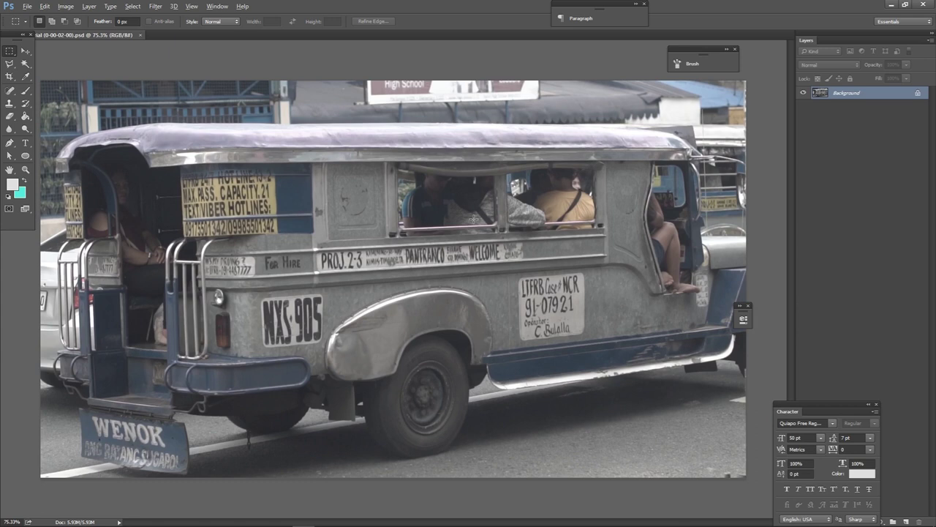
scroll(474, 218, up, 5)
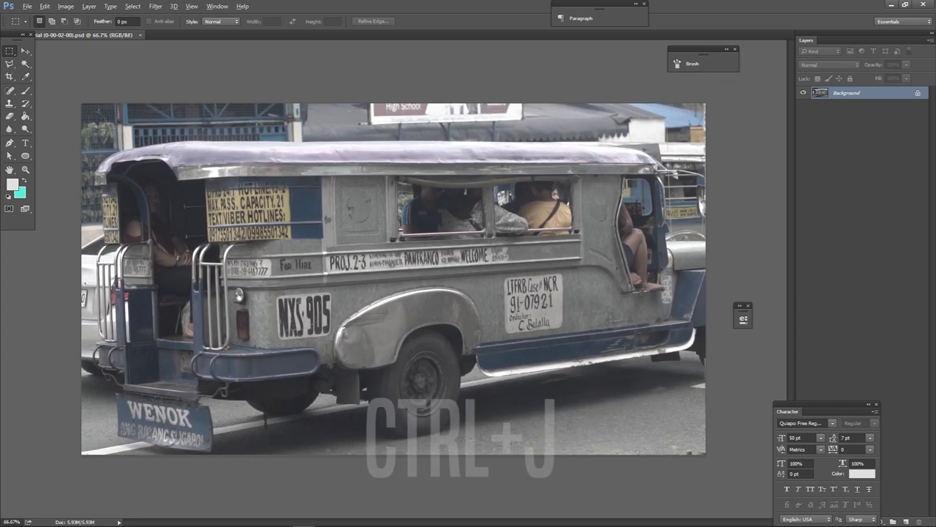
scroll(474, 218, down, 5)
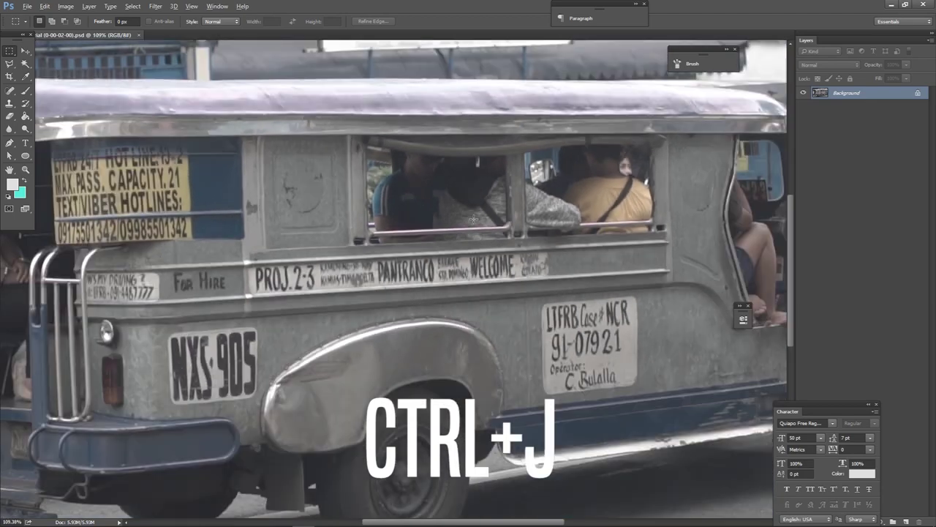
key(ctrl+j)
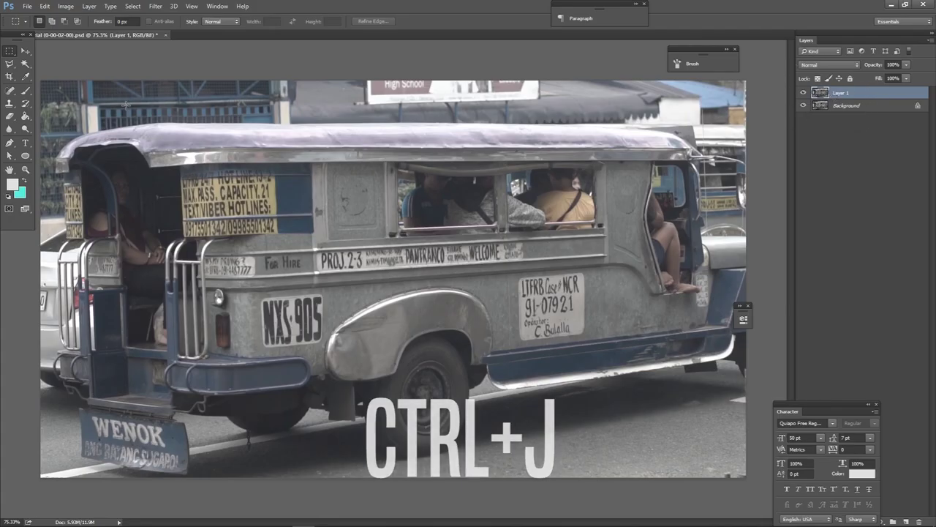
Select the Background layer, zoom in on the LTFRB sign, and pick the Clone Stamp tool.
key(v)
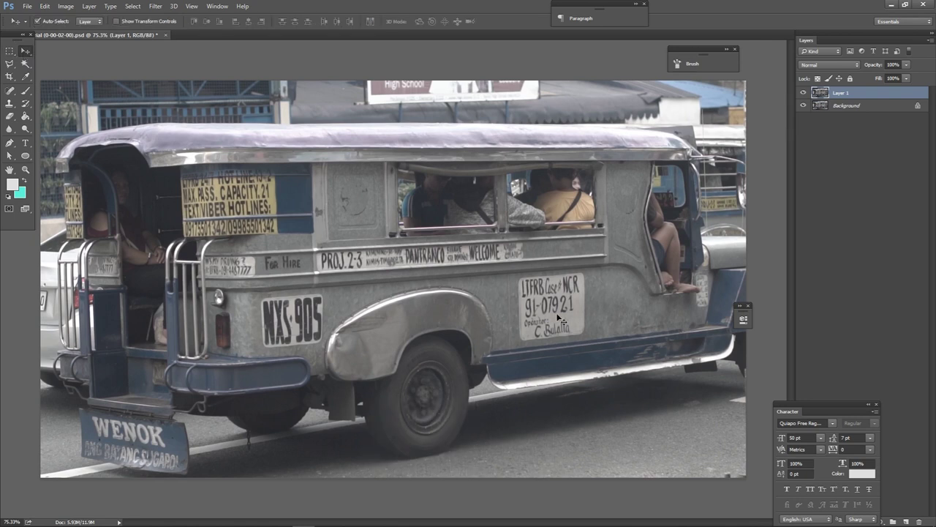
scroll(545, 333, up, 3)
click(841, 107)
click(841, 91)
click(851, 110)
scroll(616, 337, up, 3)
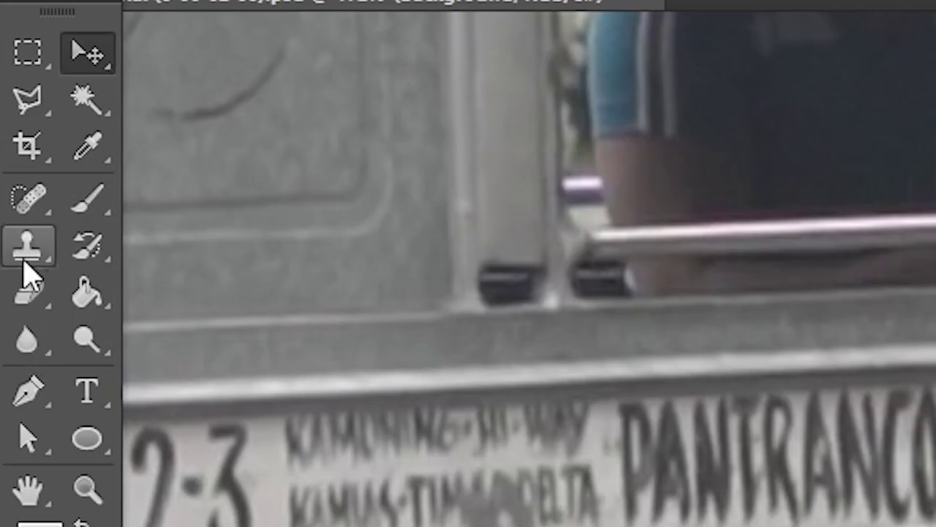
click(9, 108)
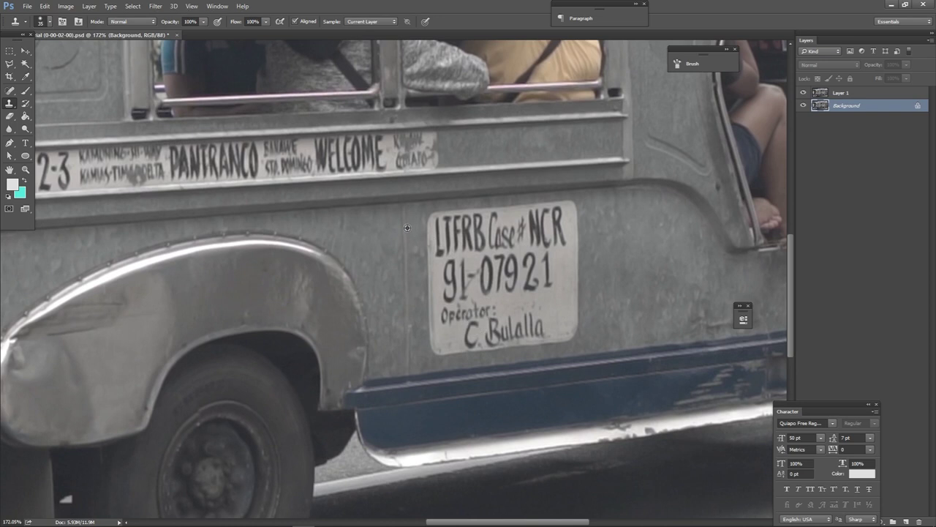
Select Layer 1 and toggle its visibility to compare it with the original.
click(842, 93)
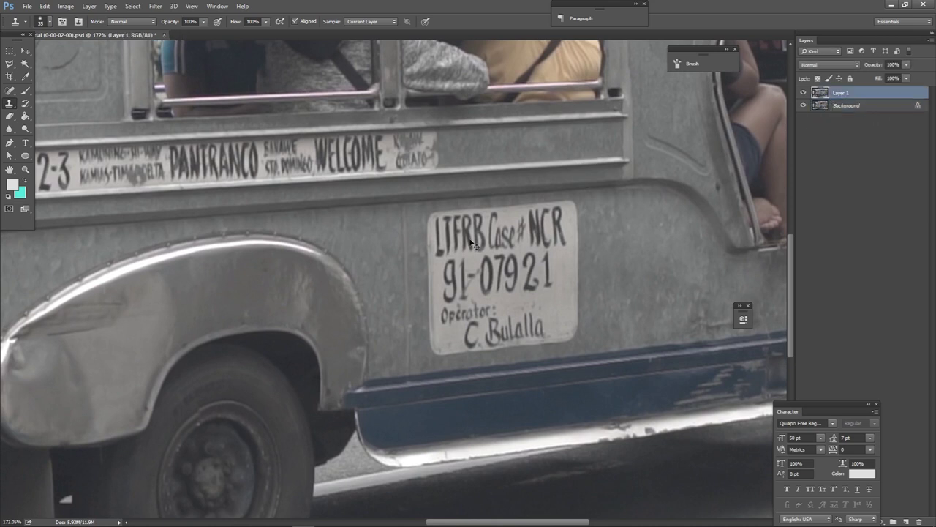
click(803, 93)
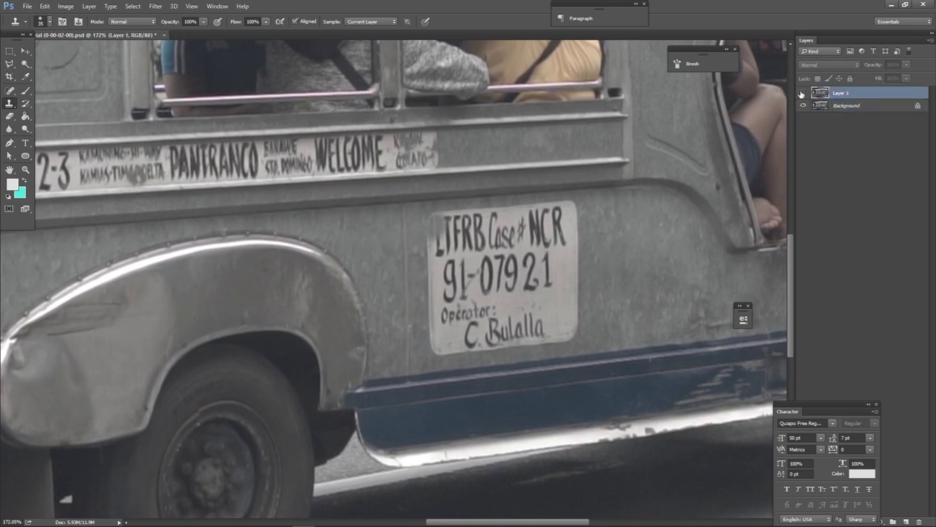
click(802, 93)
click(802, 93)
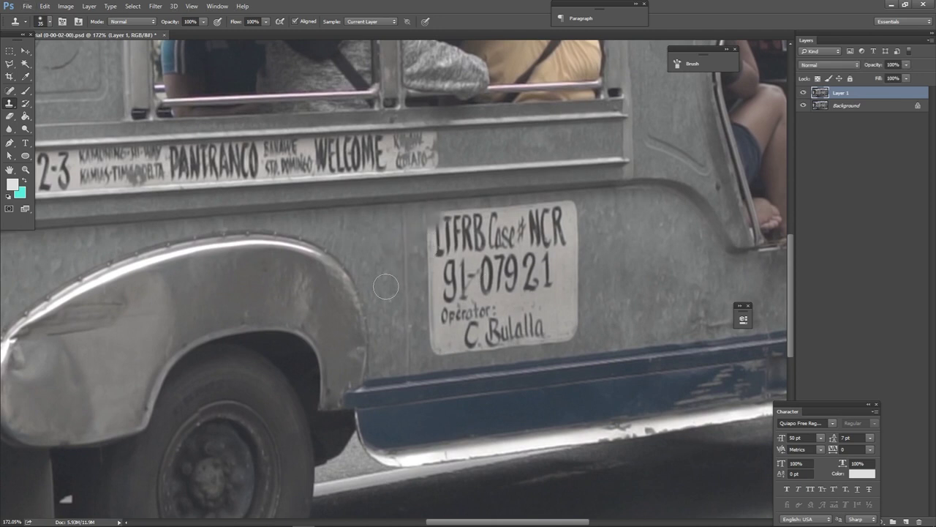
Clone clean grey panel over the LTFRB, Operator, and Case # NC 21 text on Layer 1.
mouse_move(438, 235)
mouse_down()
mouse_move(438, 259)
mouse_move(453, 220)
mouse_move(458, 263)
mouse_move(442, 304)
mouse_move(468, 248)
mouse_up()
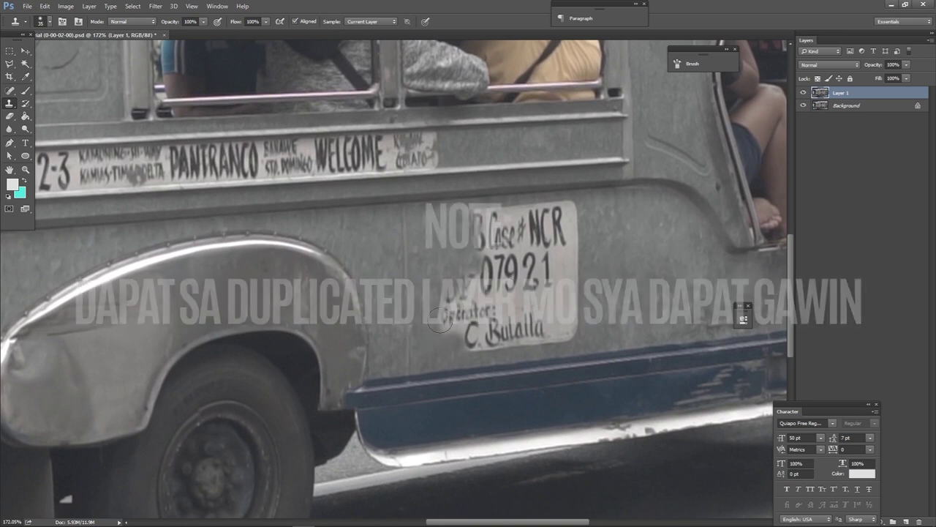
alt+click(351, 280)
mouse_move(462, 311)
mouse_down()
mouse_move(473, 279)
mouse_move(475, 342)
mouse_move(575, 322)
mouse_move(574, 208)
mouse_up()
scroll(570, 292, down, 5)
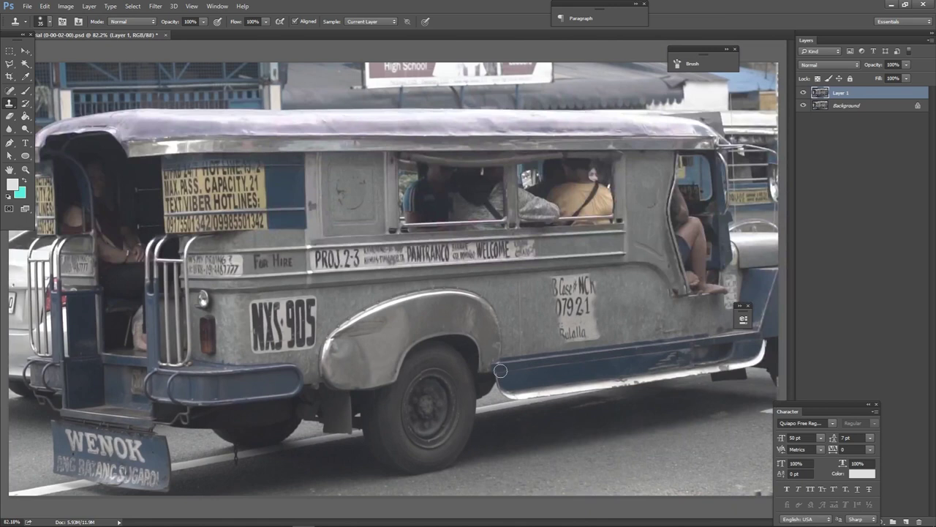
scroll(542, 271, up, 5)
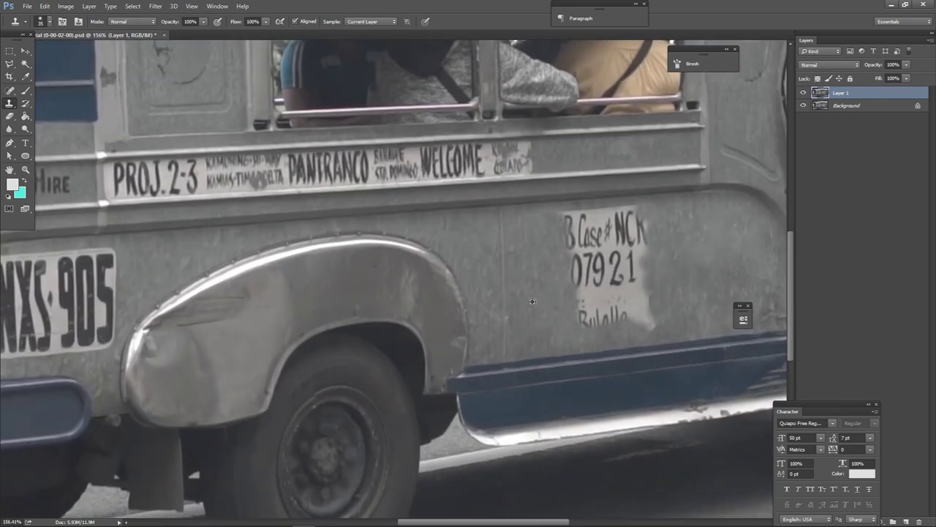
mouse_move(581, 314)
mouse_down()
mouse_move(589, 321)
mouse_move(651, 307)
mouse_move(647, 294)
mouse_move(592, 313)
mouse_move(629, 314)
mouse_move(621, 299)
mouse_move(585, 292)
mouse_move(575, 260)
mouse_move(638, 278)
mouse_move(645, 235)
mouse_move(562, 220)
mouse_move(570, 285)
mouse_move(588, 277)
mouse_up()
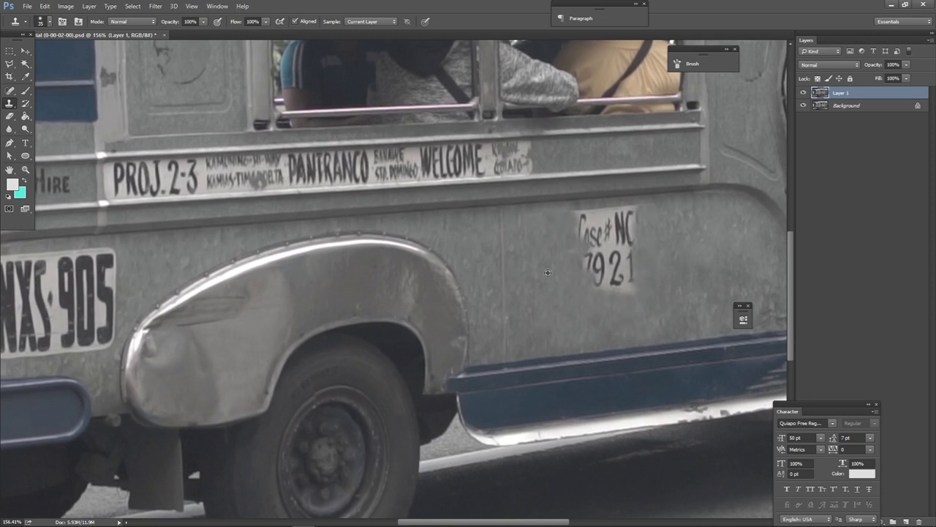
scroll(589, 263, up, 2)
mouse_move(537, 332)
mouse_down()
mouse_move(490, 367)
mouse_move(525, 370)
mouse_move(511, 344)
mouse_move(515, 294)
mouse_move(468, 296)
mouse_move(501, 300)
mouse_move(486, 322)
mouse_move(505, 340)
mouse_move(515, 322)
mouse_move(497, 310)
mouse_move(503, 319)
mouse_move(531, 300)
mouse_up()
alt+click(566, 316)
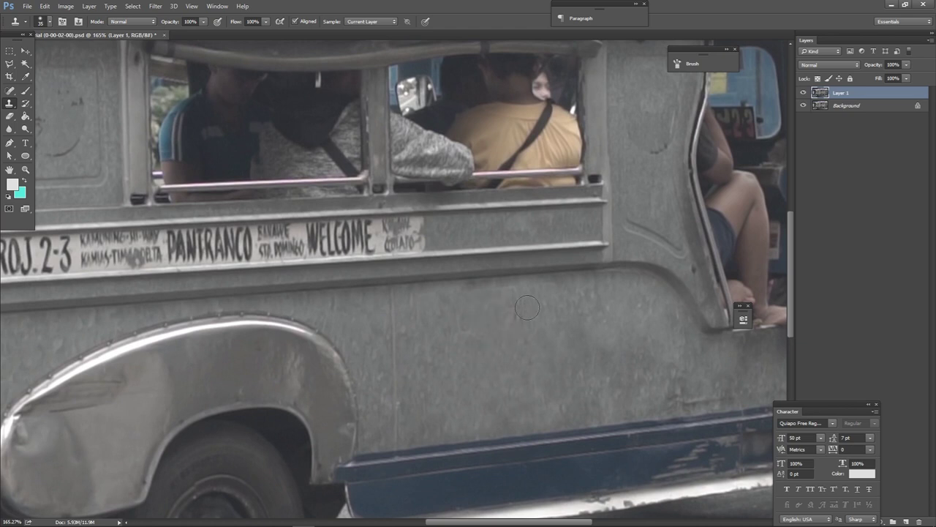
scroll(255, 393, down, 1)
Switch back to the Move tool and review the cleaned side panel.
click(24, 52)
scroll(653, 270, down, 4)
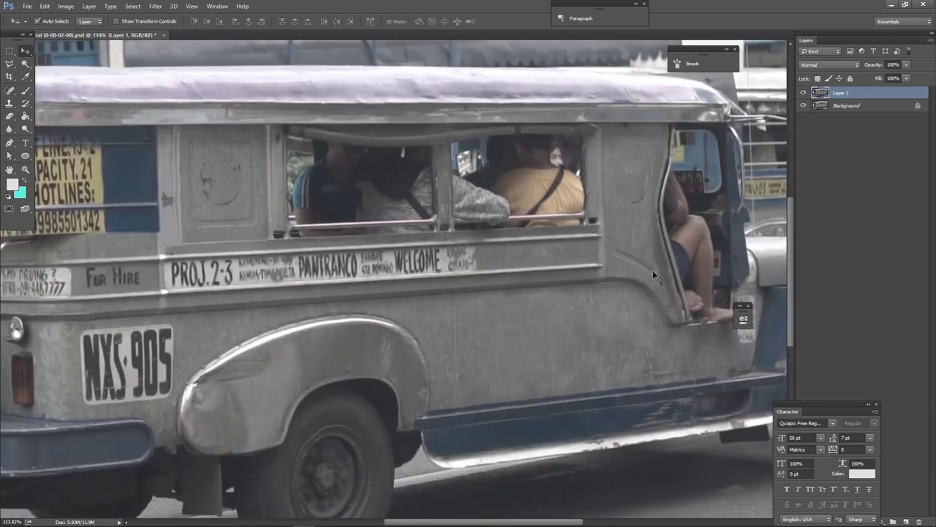
scroll(618, 333, up, 4)
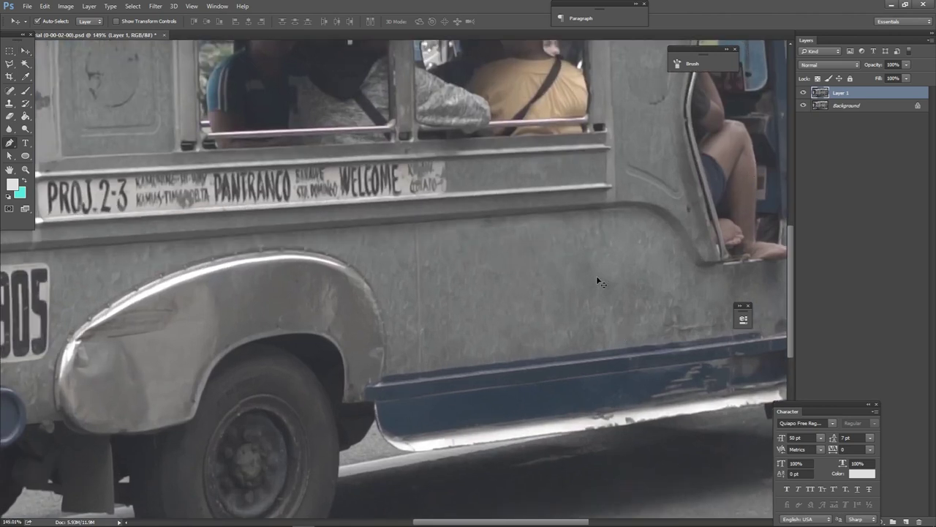
key(p)
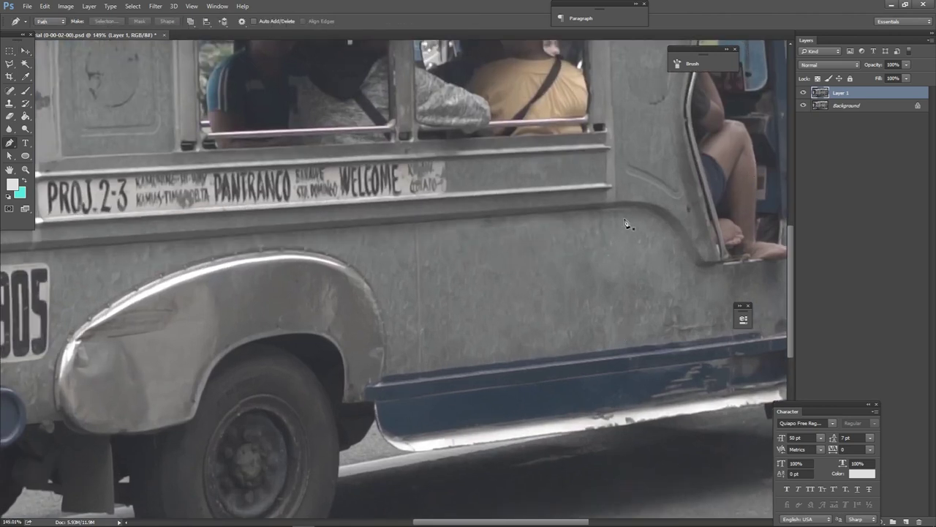
Trace a pen path around the cleaned patch on the jeepney's side panel.
click(626, 220)
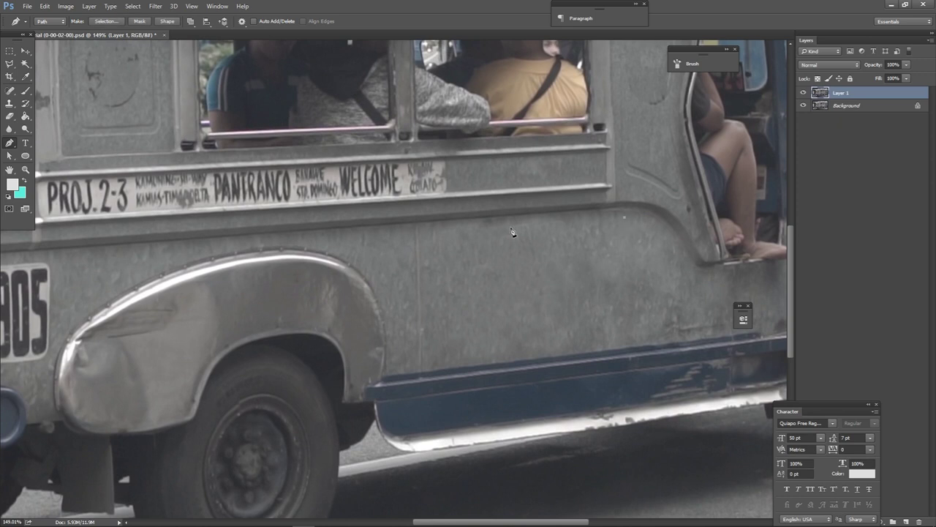
click(385, 232)
click(390, 373)
click(383, 254)
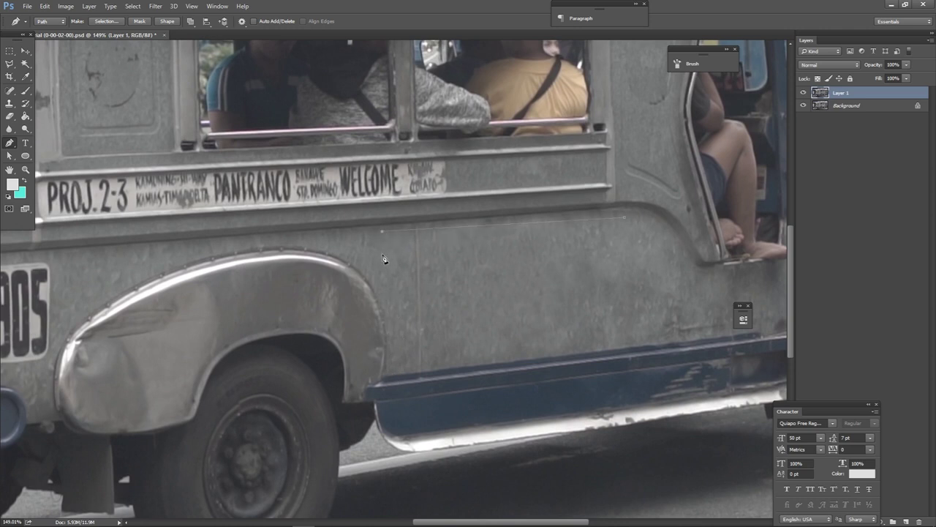
click(399, 353)
click(399, 370)
click(693, 335)
click(689, 269)
click(663, 224)
Convert the path into a selection with a 0-pixel feather radius.
right_click(624, 220)
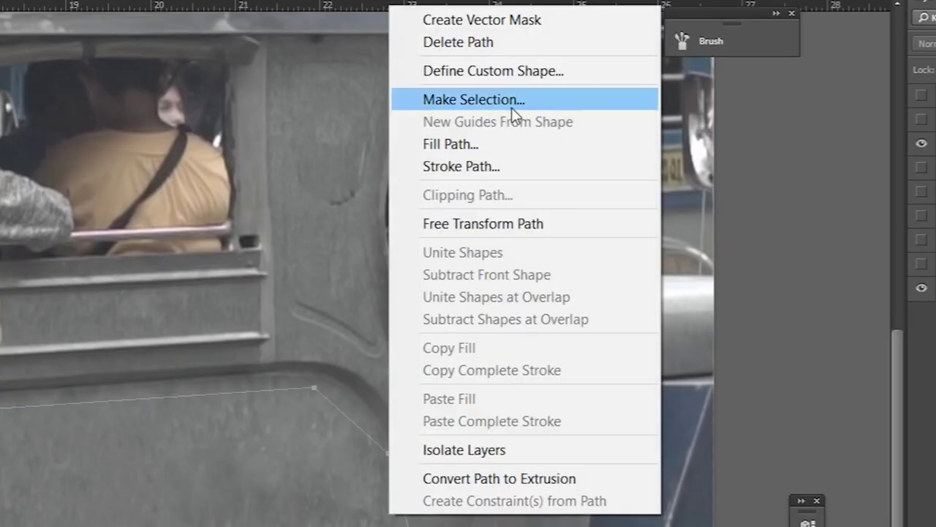
click(521, 100)
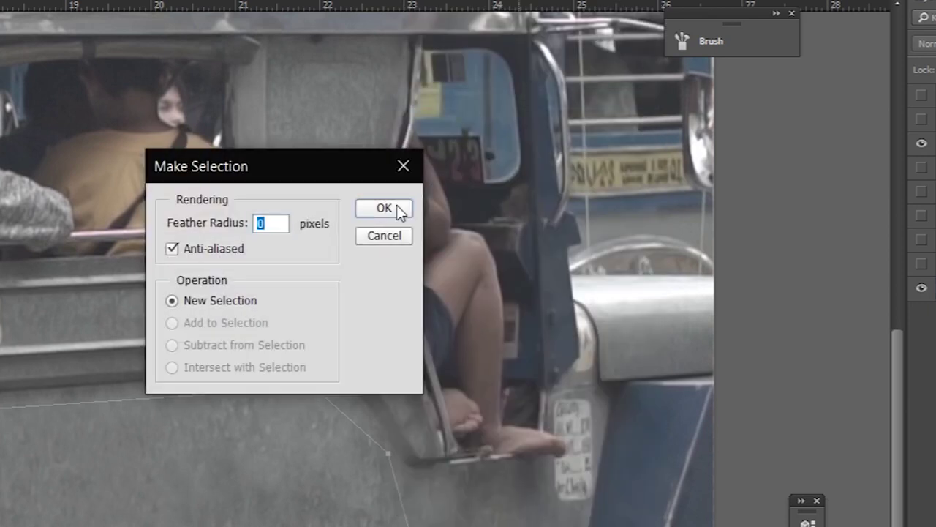
click(396, 207)
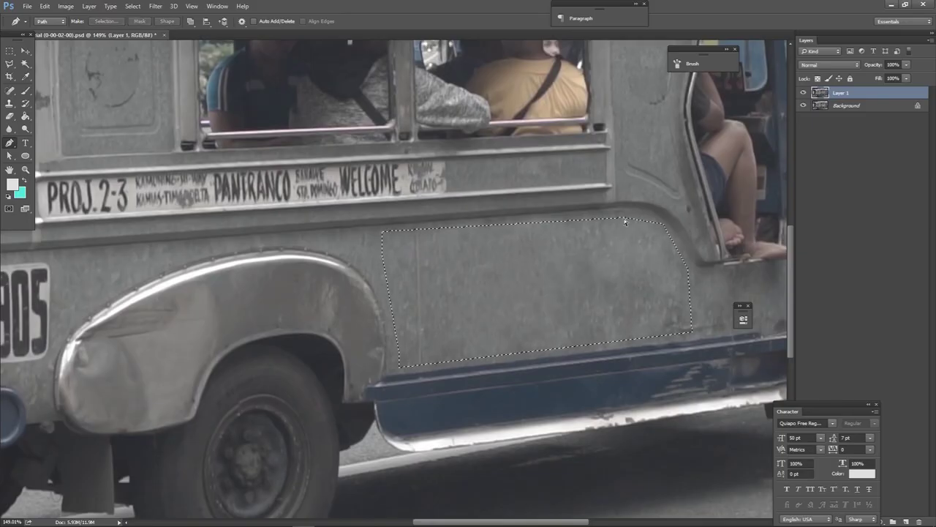
Cut the patch, delete the old Layer 1, paste it in place, and hide Background.
key(ctrl+x)
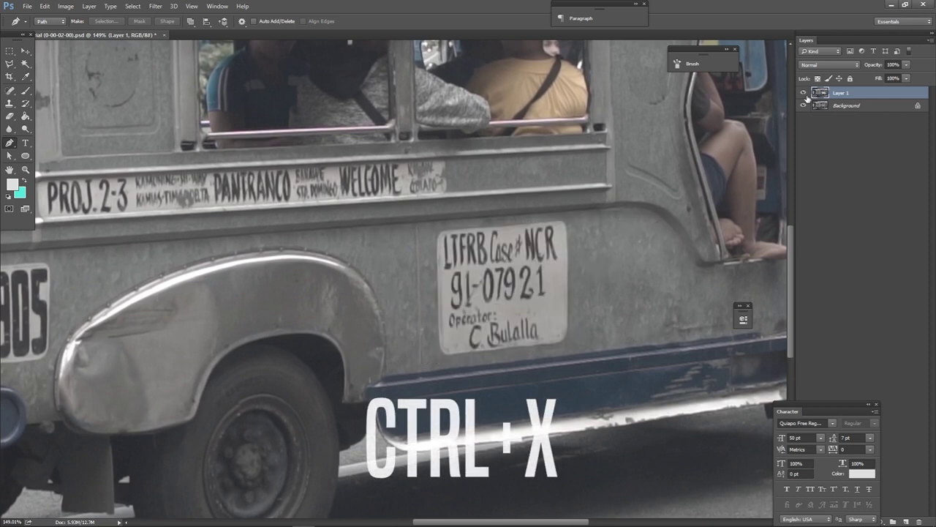
key(Delete)
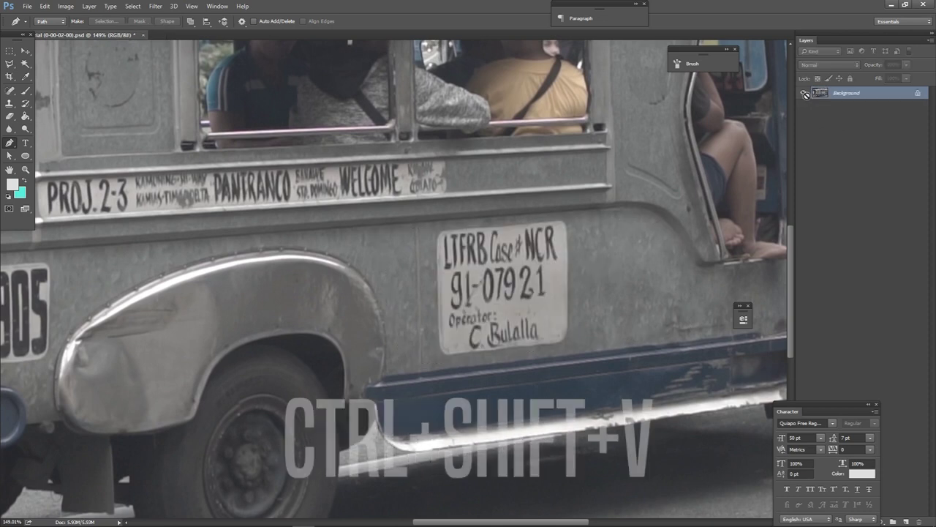
key(ctrl+shift+v)
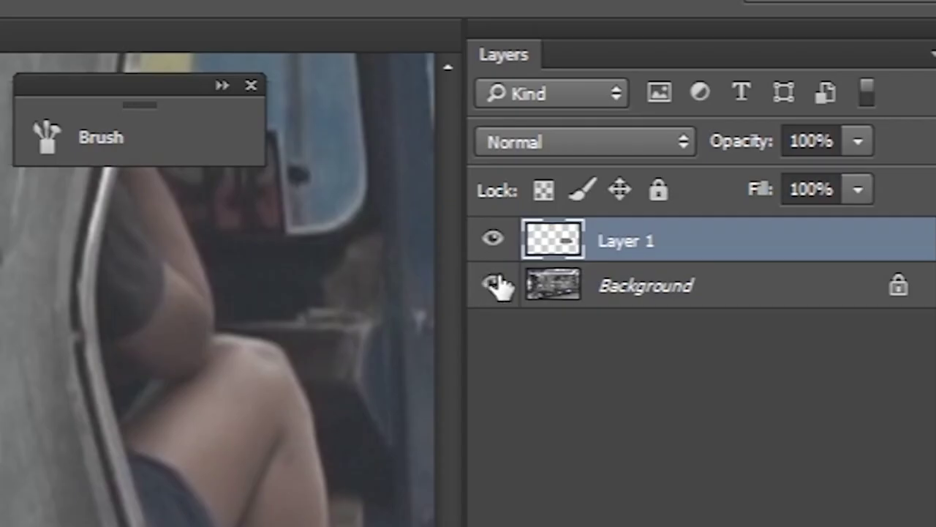
click(803, 105)
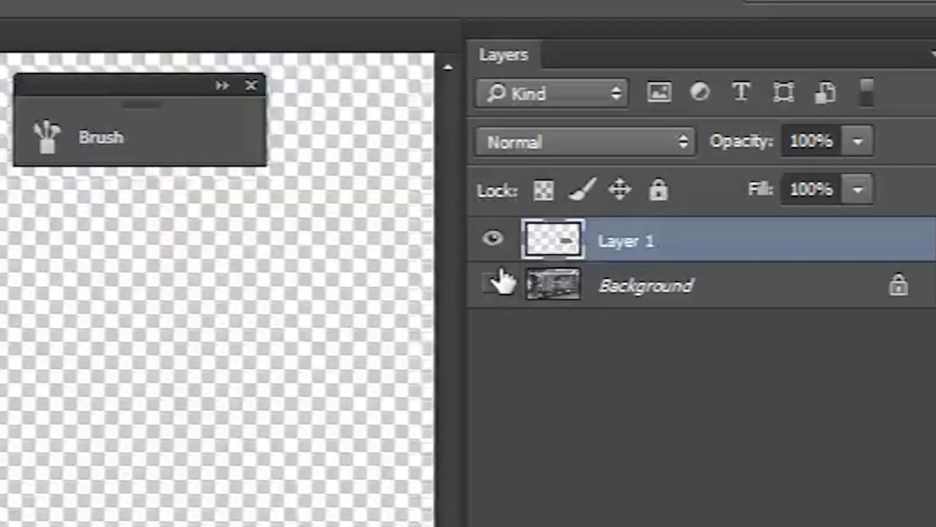
Hide the Background layer so only the patch shows, with Layer 1 selected.
click(803, 106)
click(497, 287)
click(497, 287)
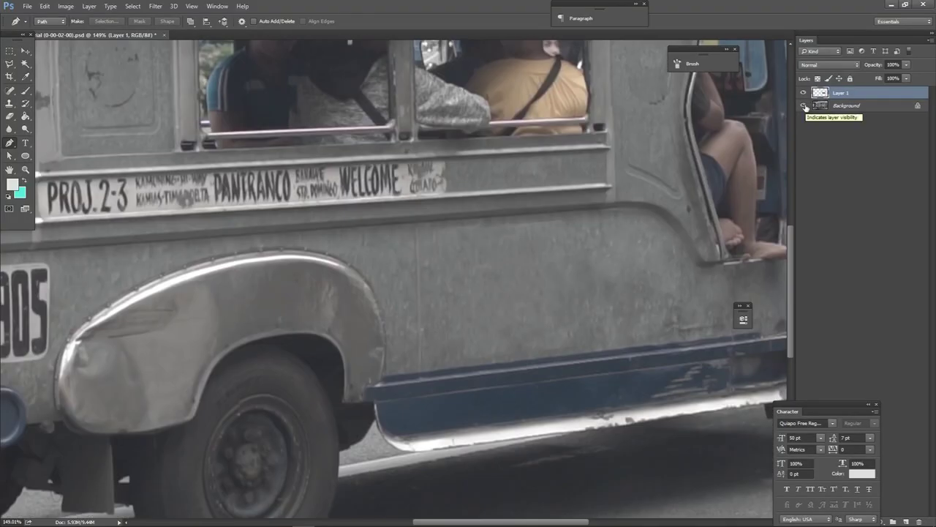
scroll(545, 130, down, 4)
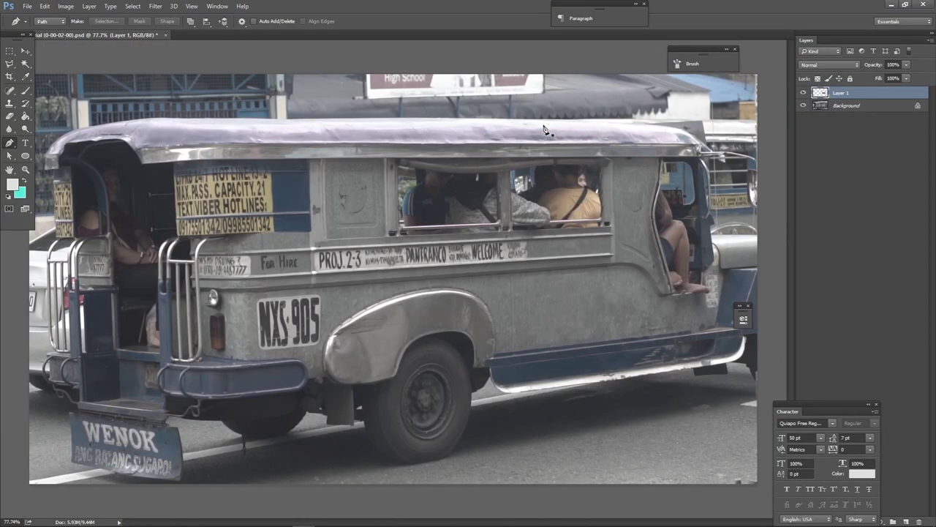
scroll(550, 171, up, 1)
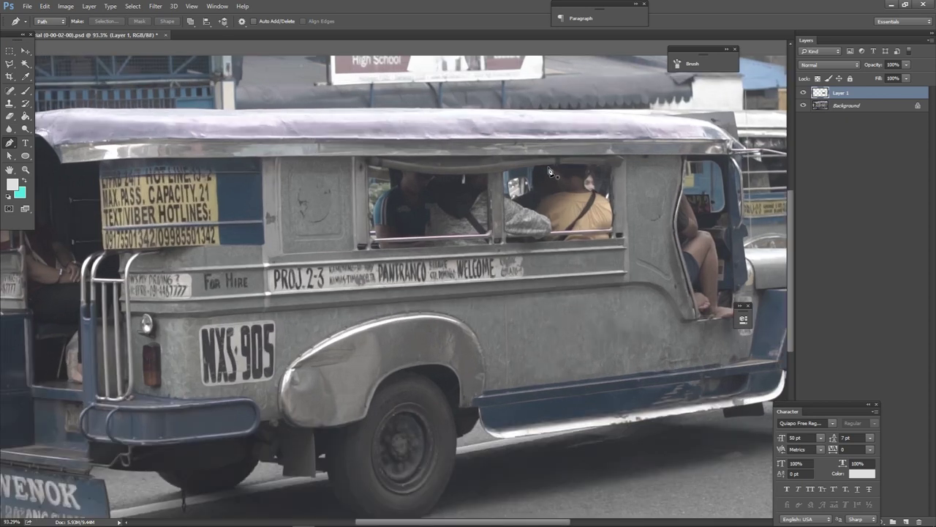
scroll(550, 171, up, 1)
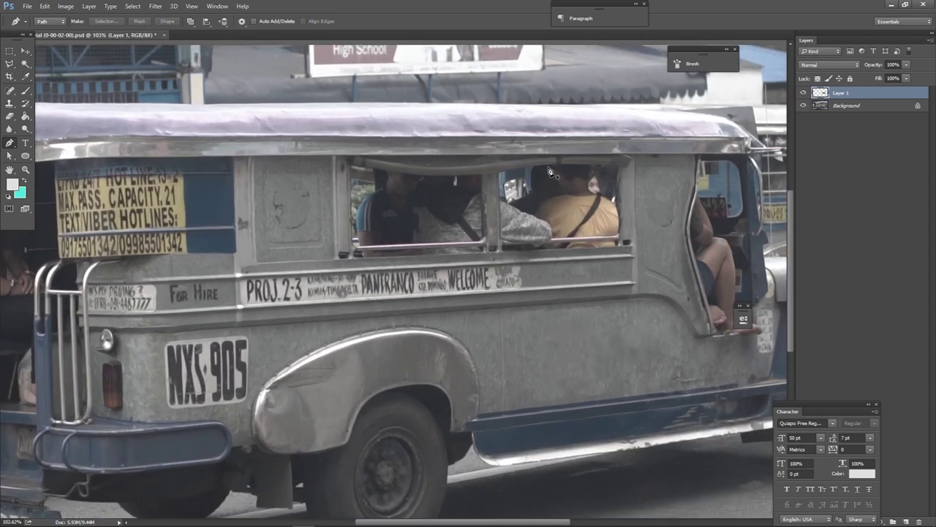
click(803, 106)
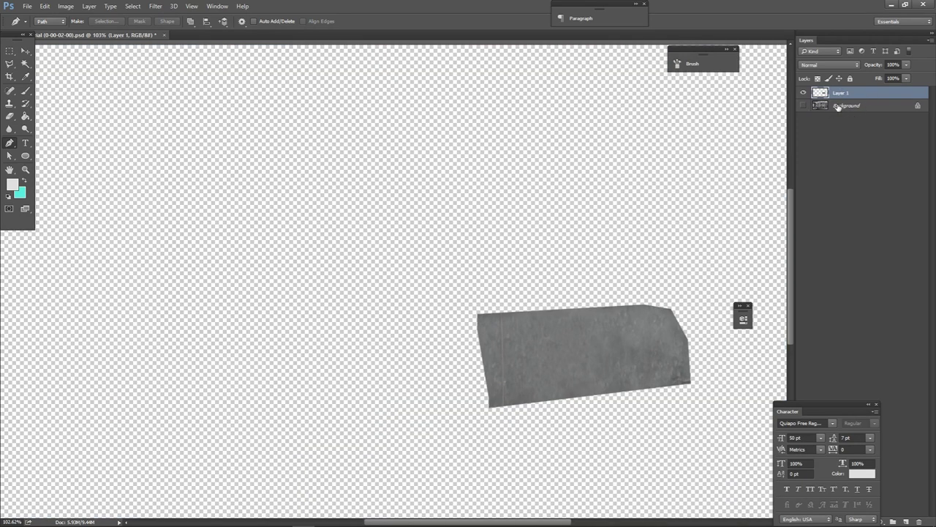
click(839, 108)
click(824, 94)
Save the patch as the PNG file '1st tapal' in the matss folder.
key(ctrl+shift+s)
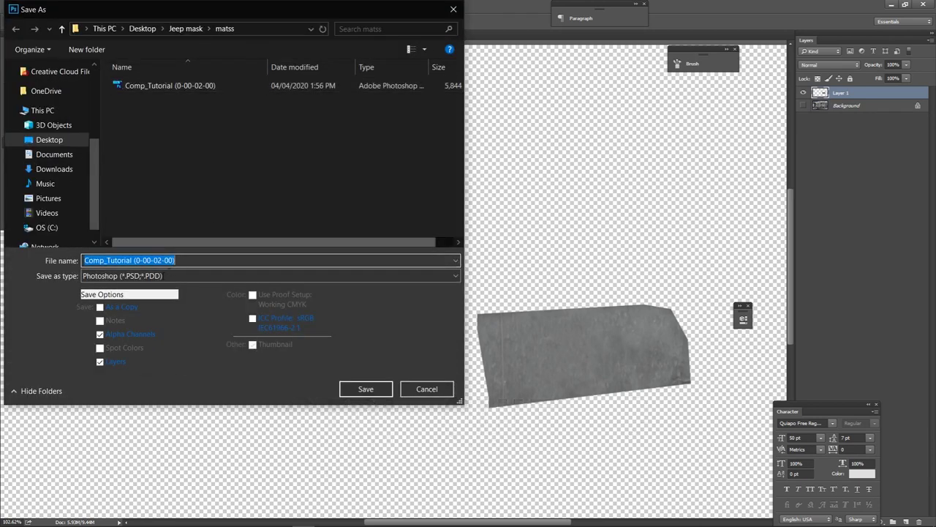
click(160, 277)
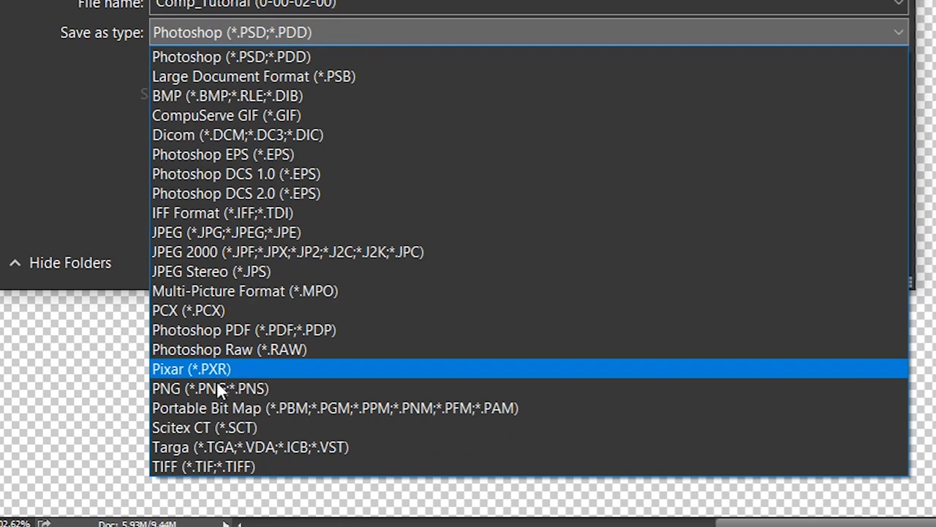
click(220, 390)
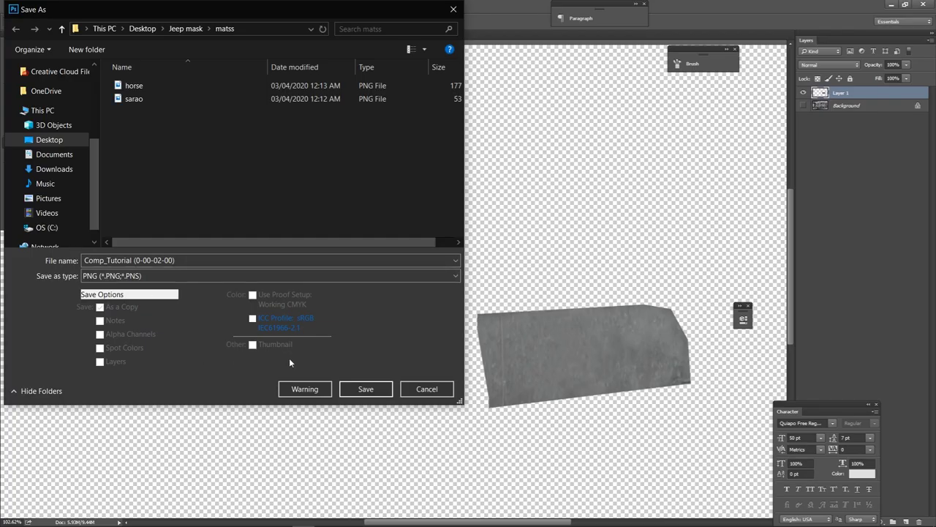
click(366, 389)
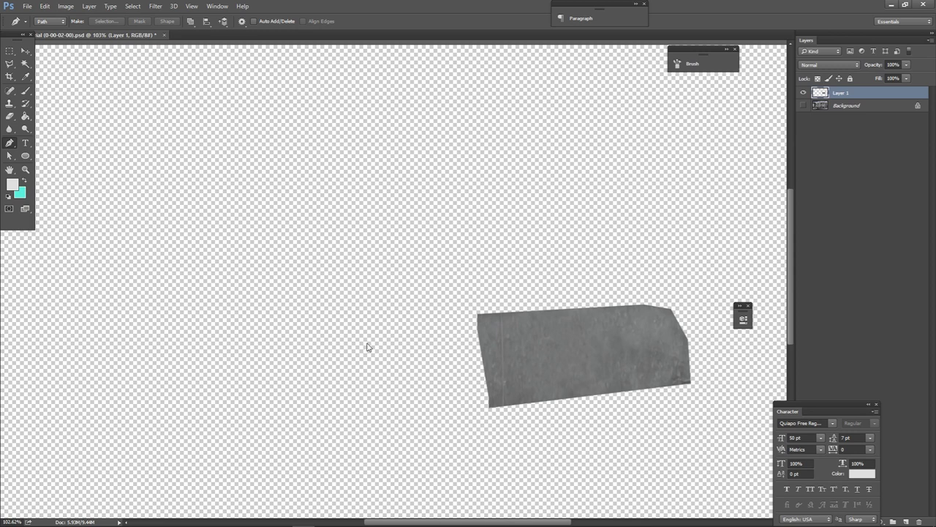
click(495, 162)
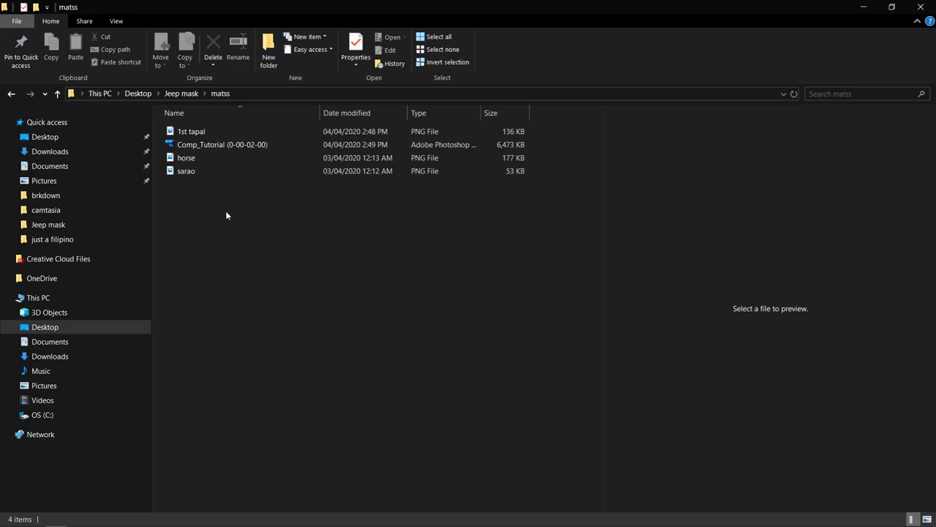
Drag the 1st tapal PNG from the matss folder into After Effects.
click(209, 129)
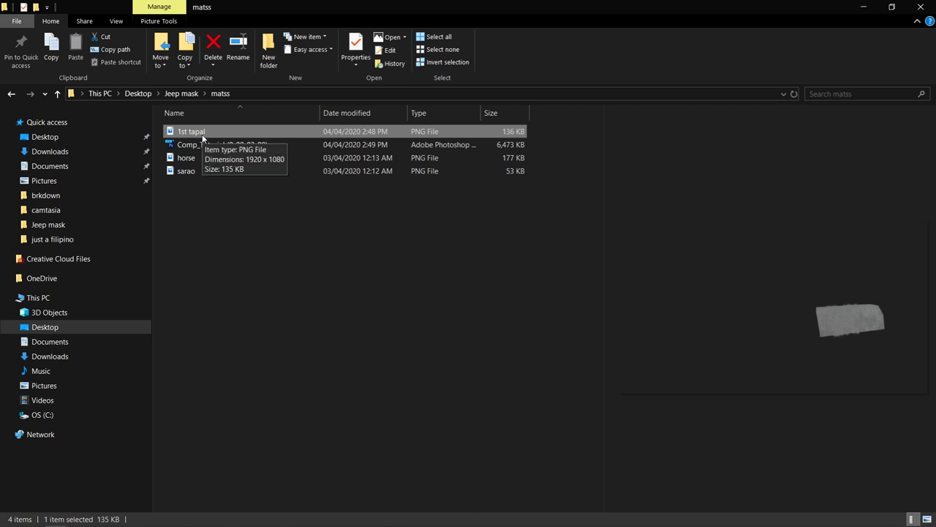
drag(193, 134, 113, 402)
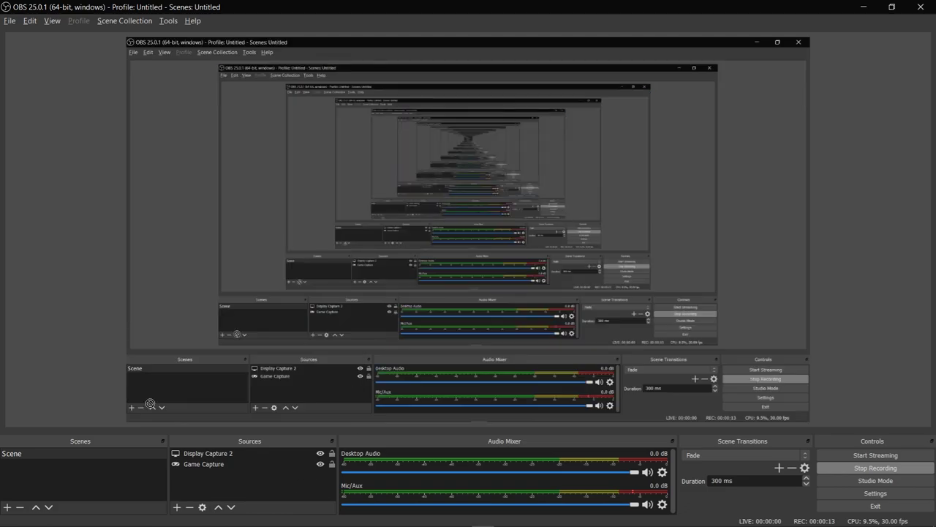
key(alt+Tab)
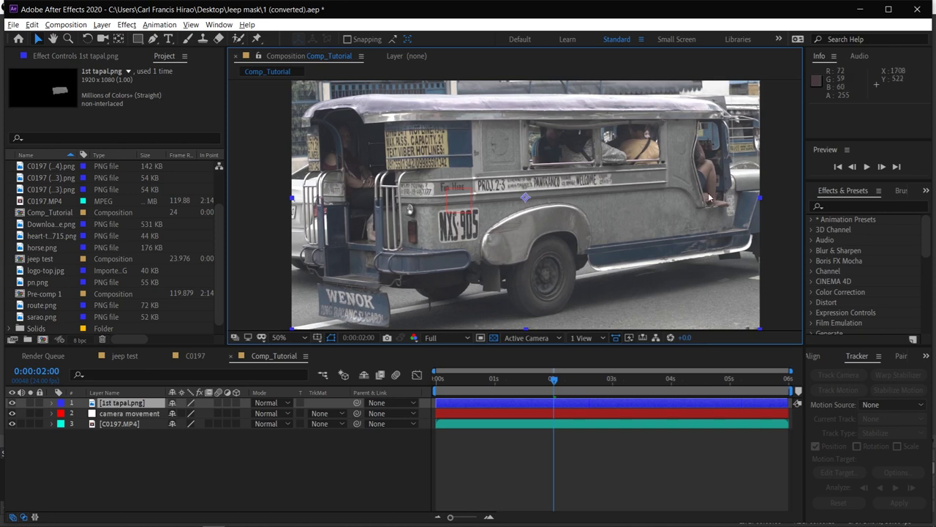
Check the patch at 0:00:00:23, 0:00:02:14 and 0:00:04:19, then return to 0:00:02:00.
scroll(710, 229, up, 1)
scroll(681, 298, down, 1)
scroll(578, 265, up, 2)
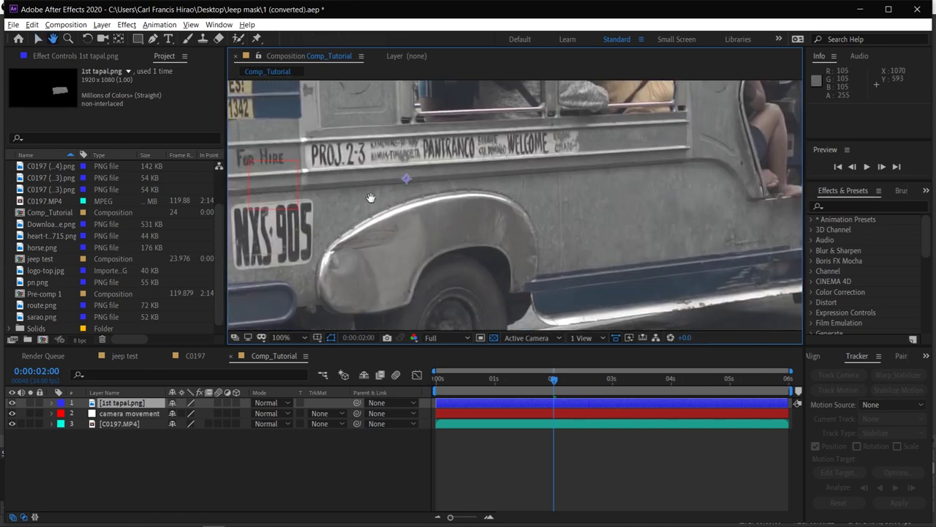
click(589, 381)
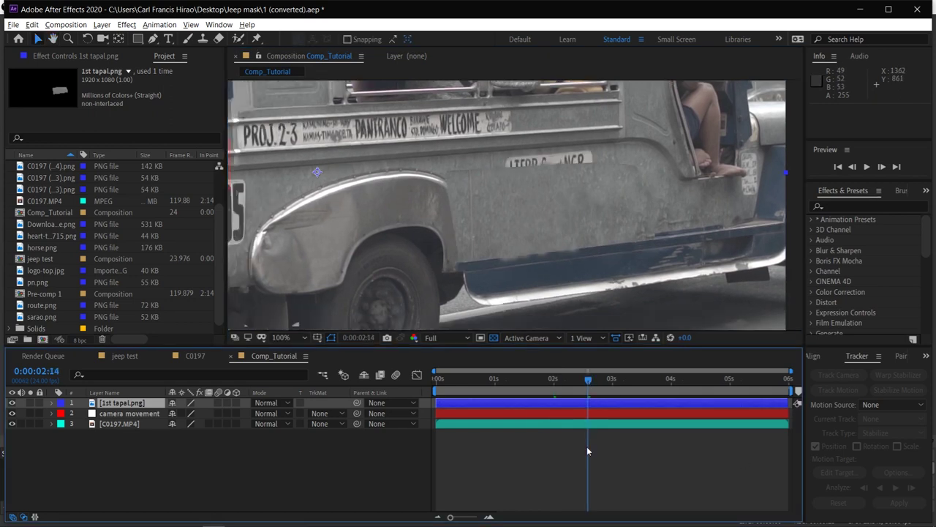
click(492, 382)
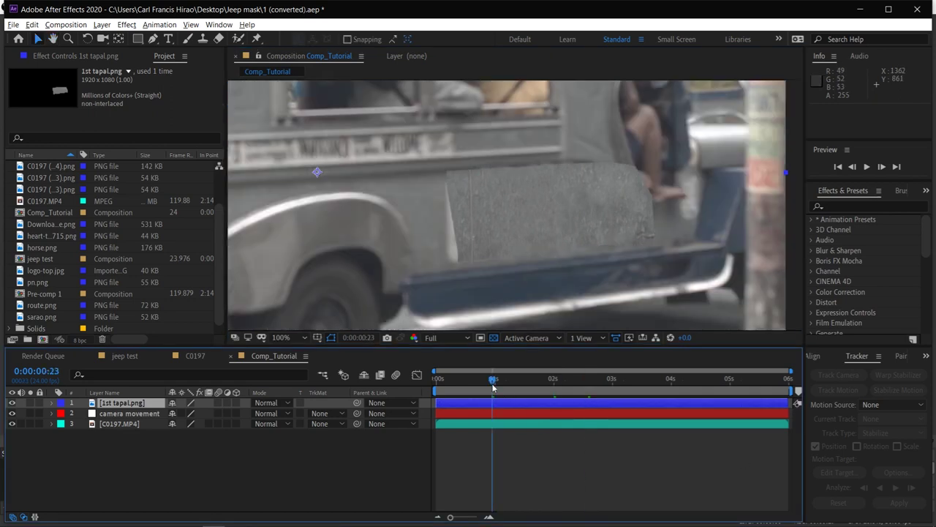
click(716, 381)
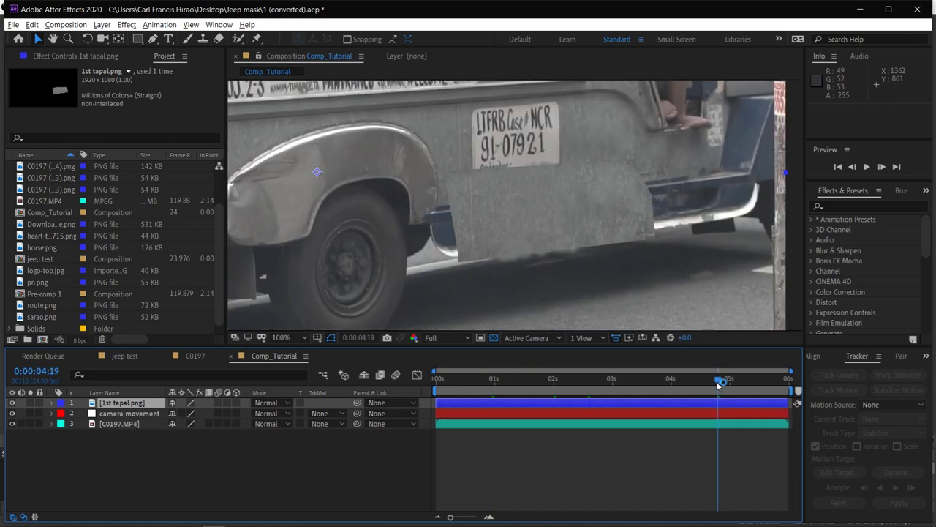
click(554, 382)
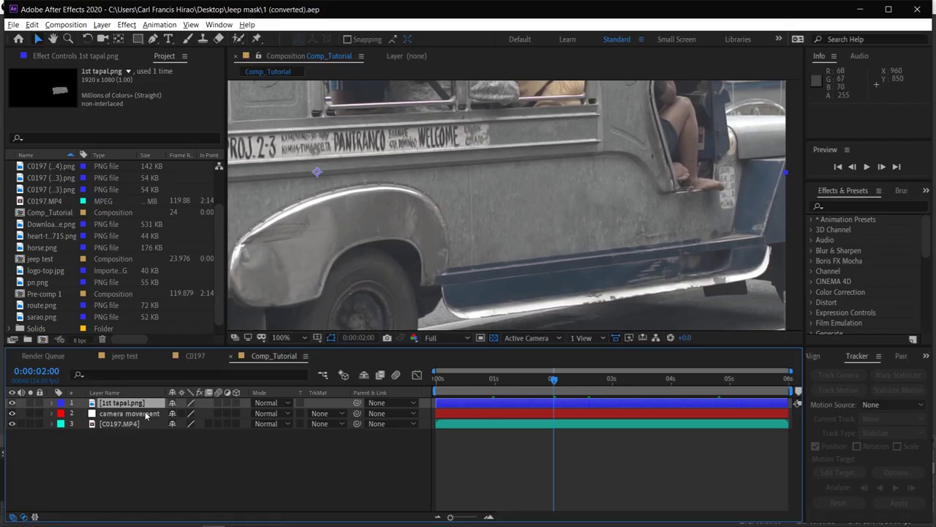
Select the C0197.MP4, camera movement, and 1st tapal.png layers in turn.
click(150, 447)
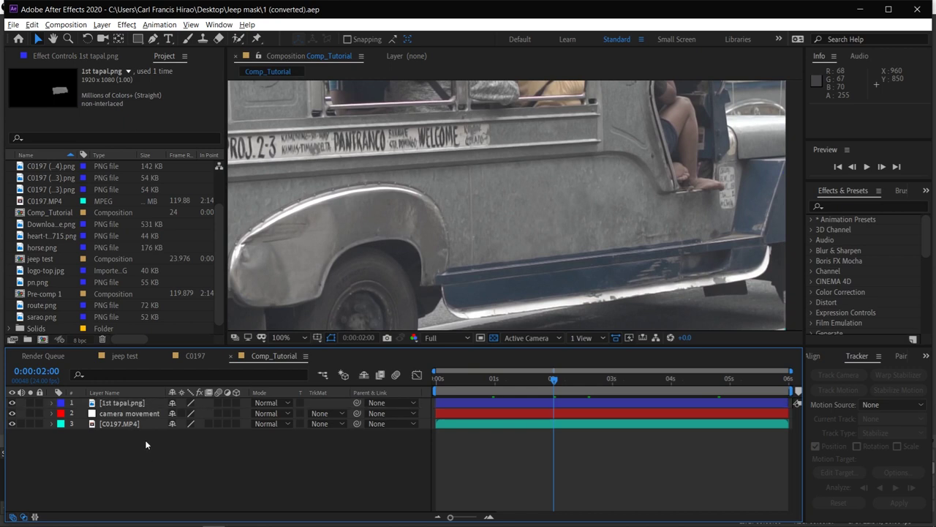
click(134, 427)
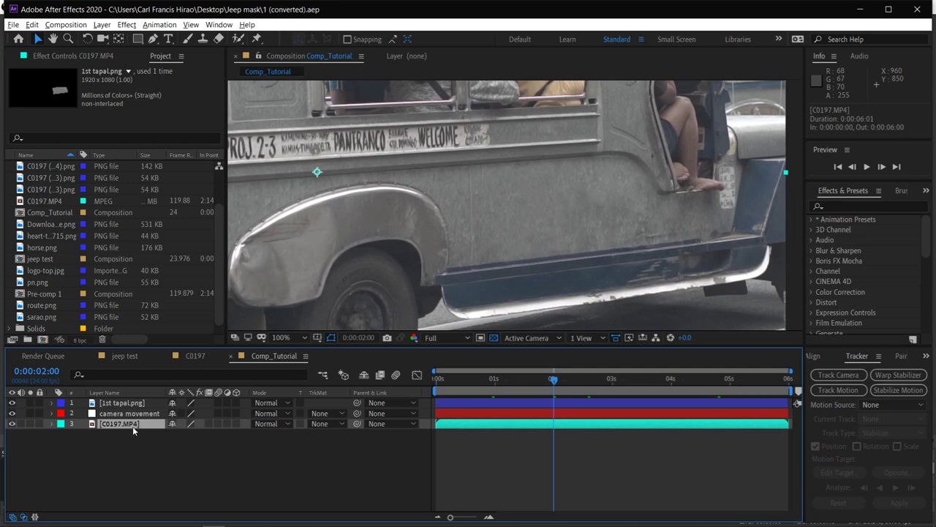
click(135, 414)
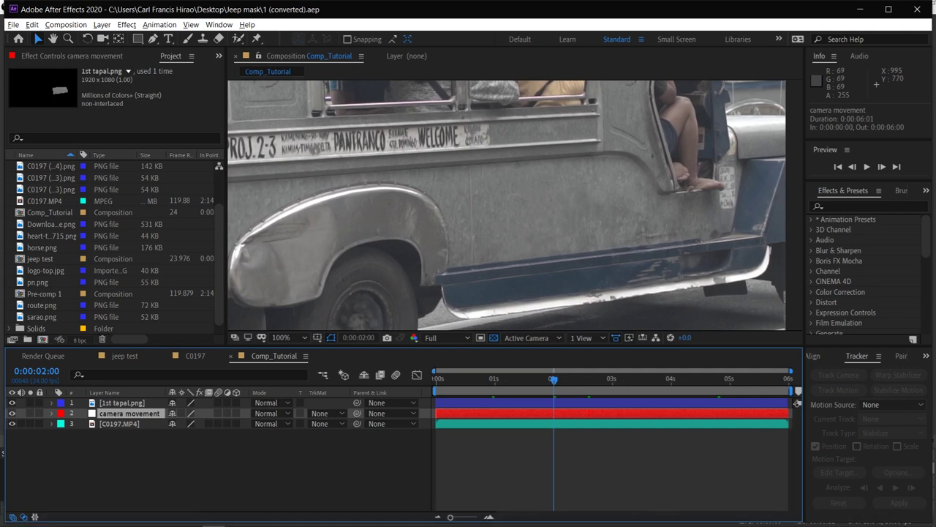
click(125, 460)
click(122, 416)
click(134, 402)
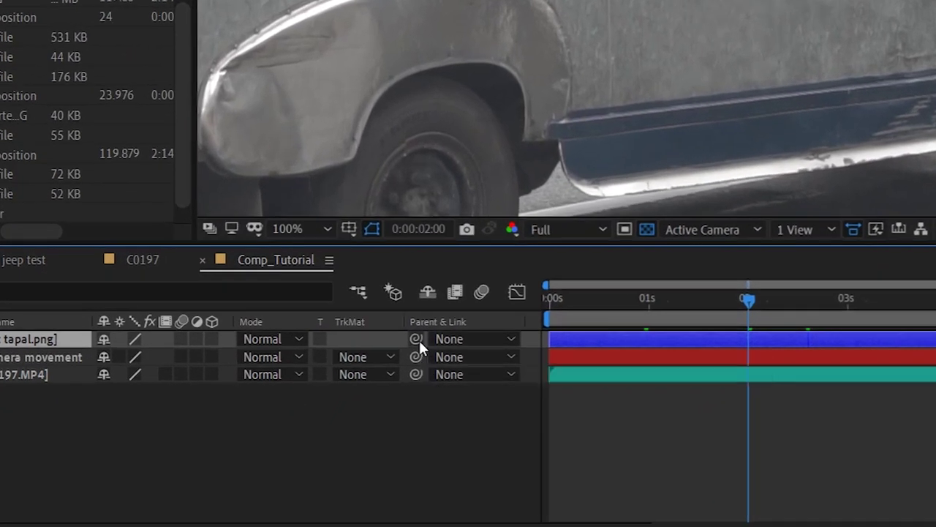
Parent the 1st tapal.png layer to the camera movement layer.
drag(357, 403, 139, 412)
drag(230, 354, 229, 354)
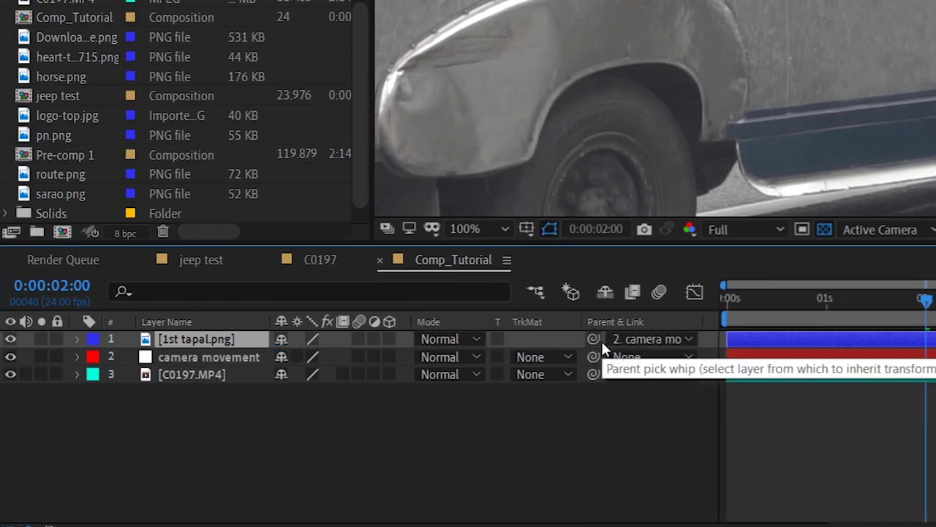
click(659, 339)
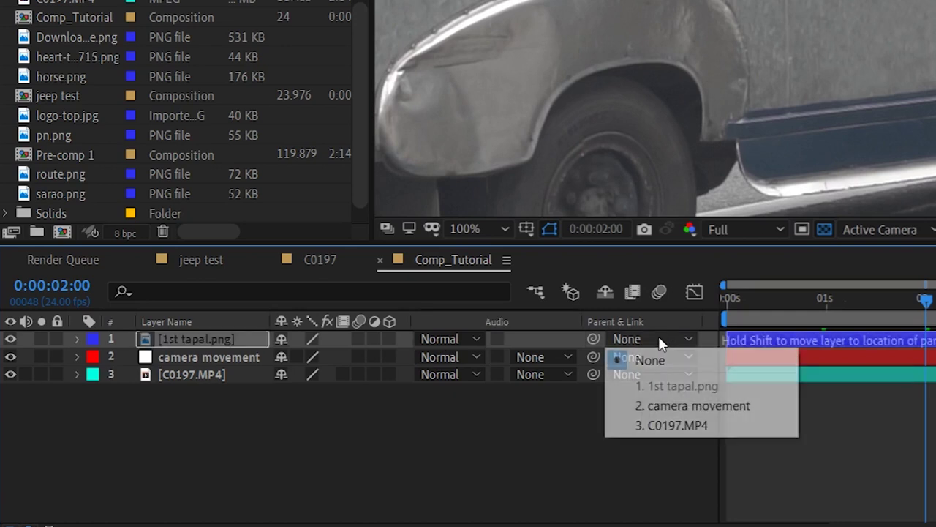
click(695, 405)
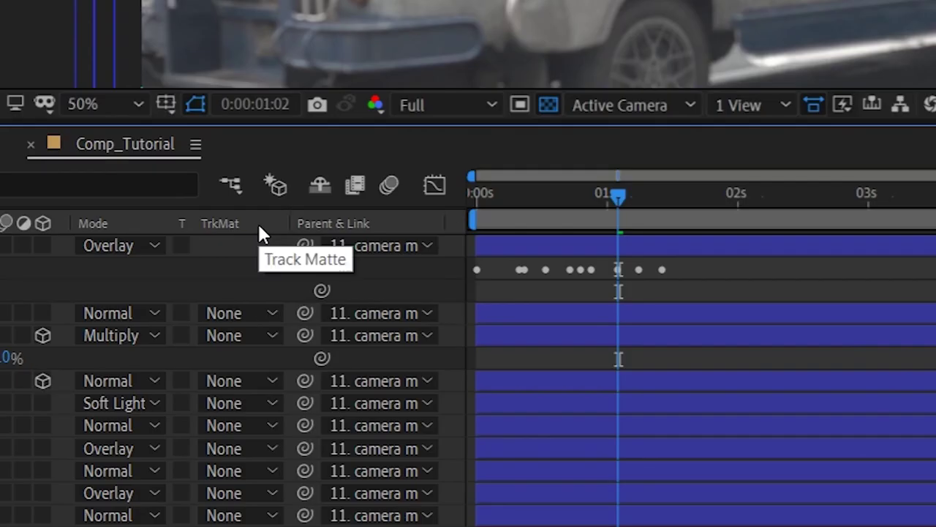
Show the Parent & Link column via the timeline column options and stop the preview.
right_click(259, 223)
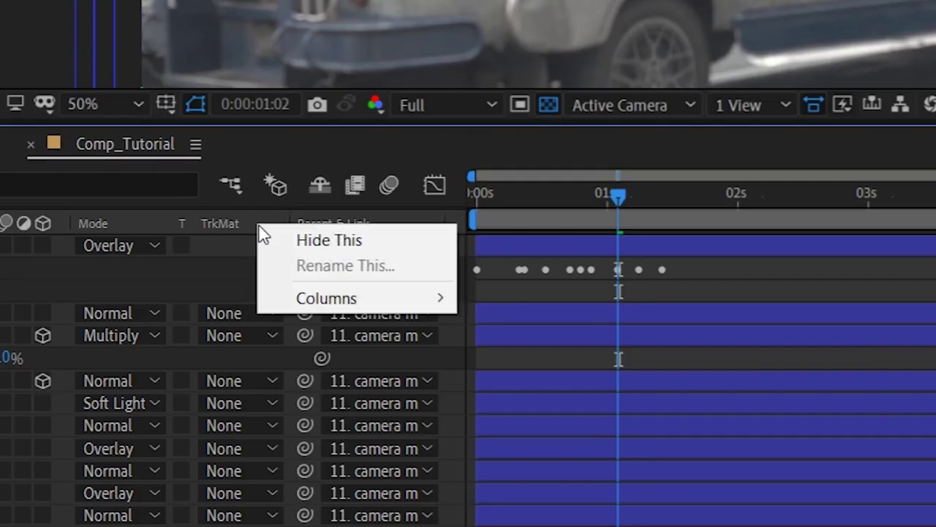
right_click(256, 223)
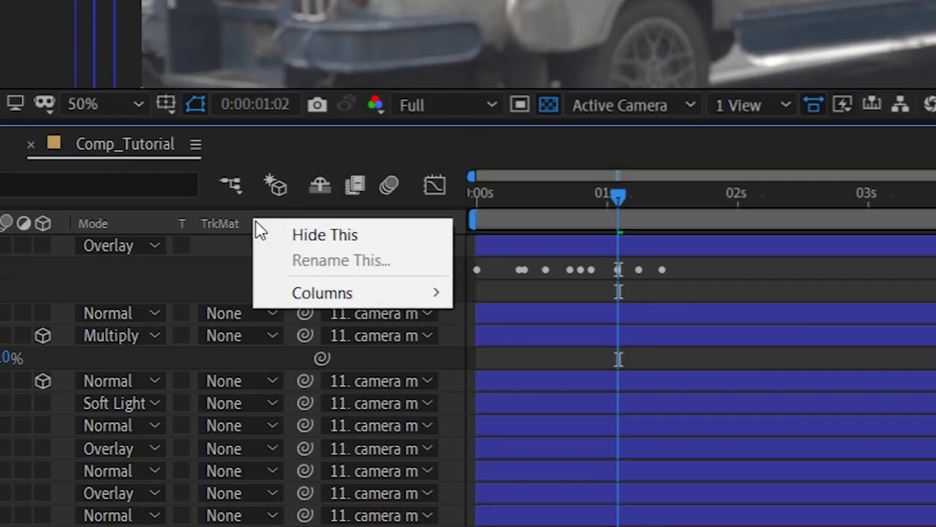
mouse_move(361, 295)
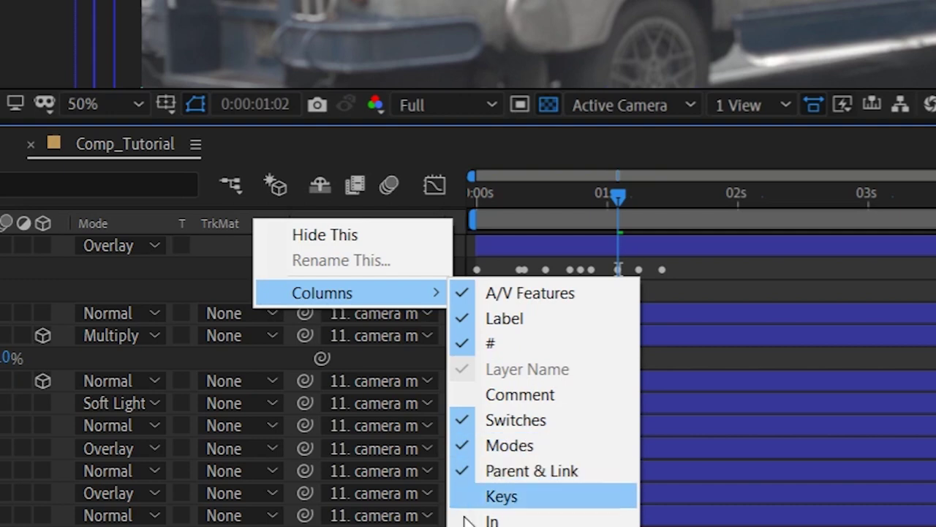
click(502, 496)
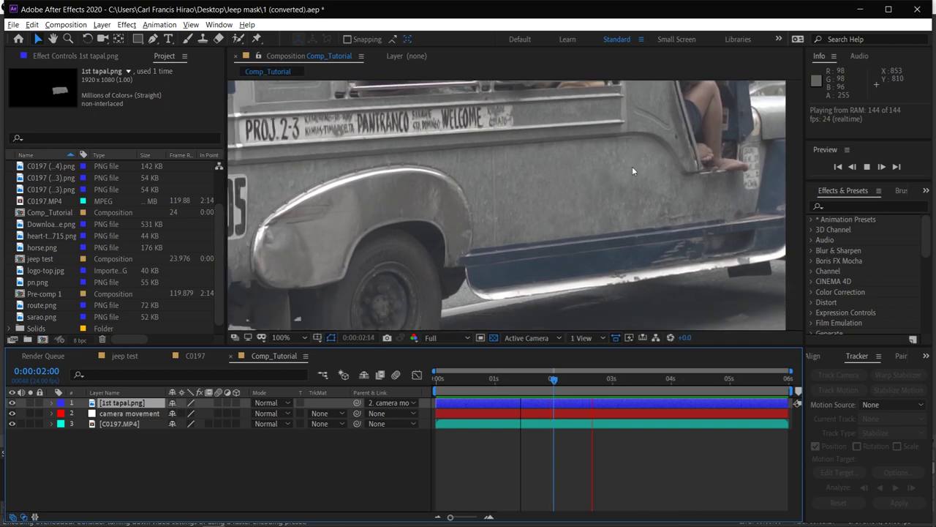
key(space)
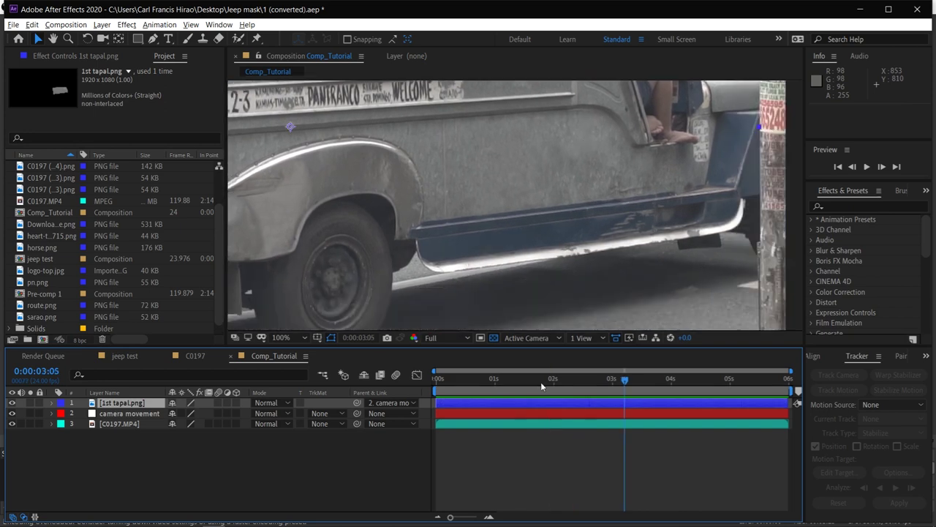
click(467, 378)
key(Home)
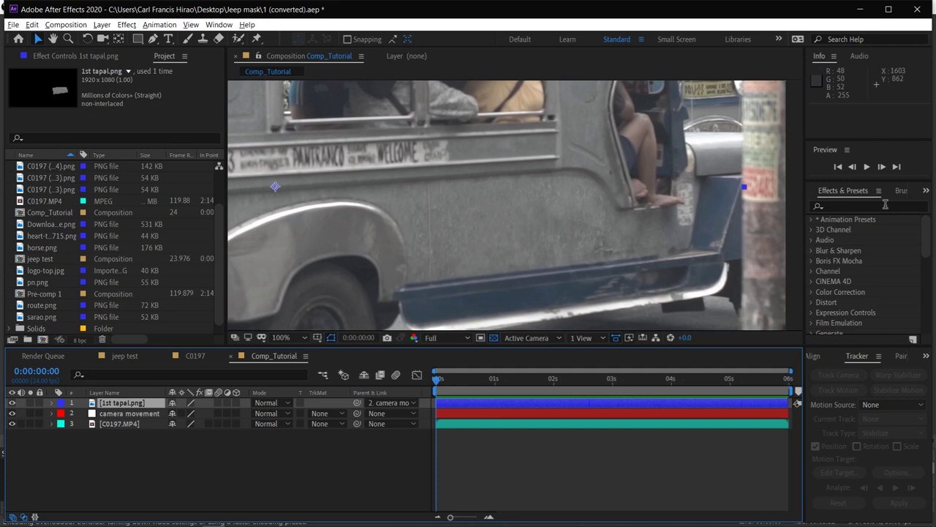
Search 'blur' and apply Camera Lens Blur to the 1st tapal.png layer.
click(885, 204)
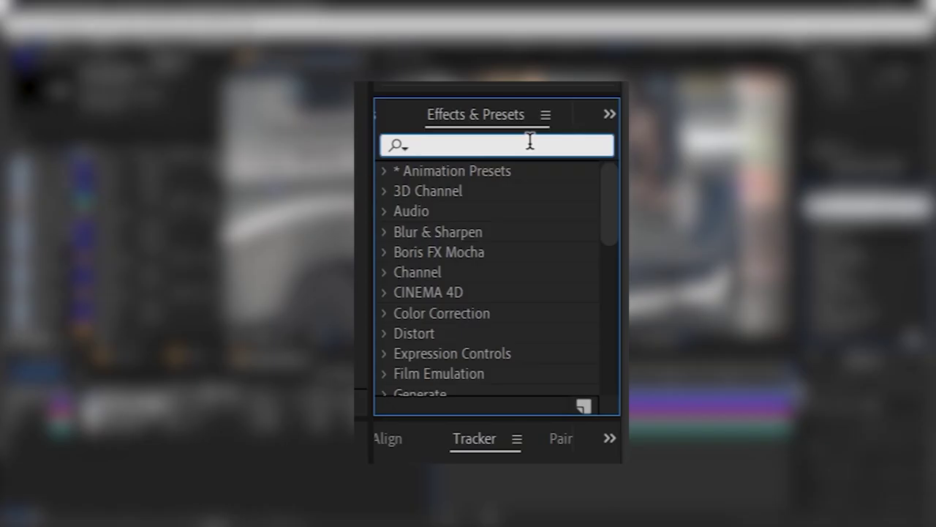
text(blur)
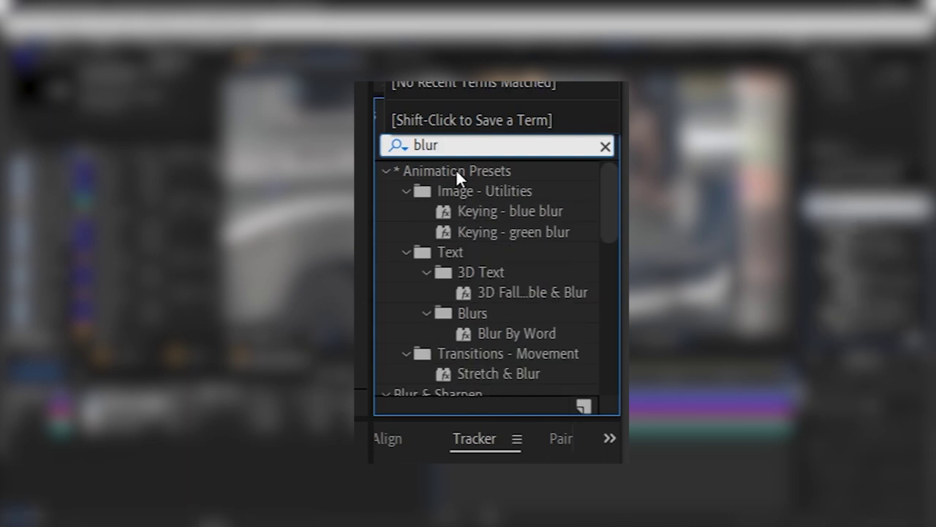
scroll(453, 276, down, 2)
drag(468, 327, 130, 403)
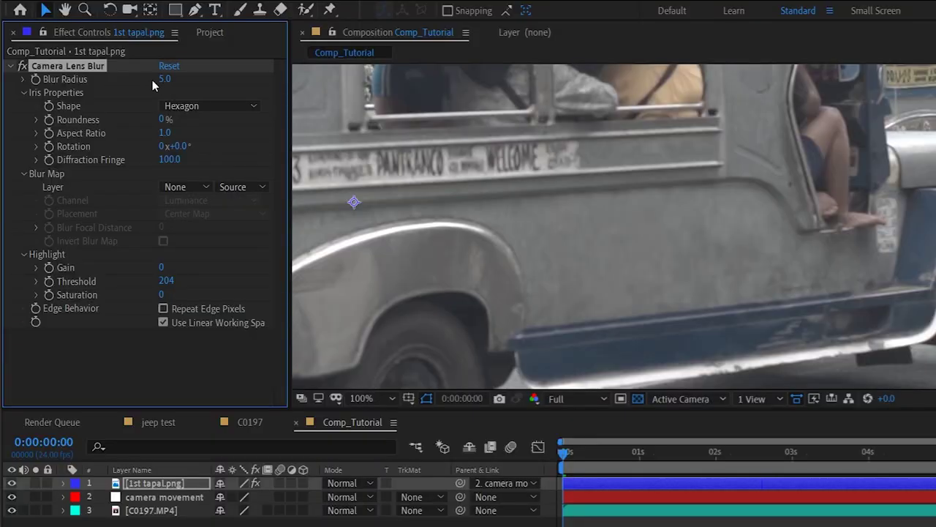
Set the Blur Radius to 3.0 and start keyframing it.
mouse_move(161, 85)
mouse_down()
mouse_move(134, 81)
mouse_move(143, 85)
mouse_up()
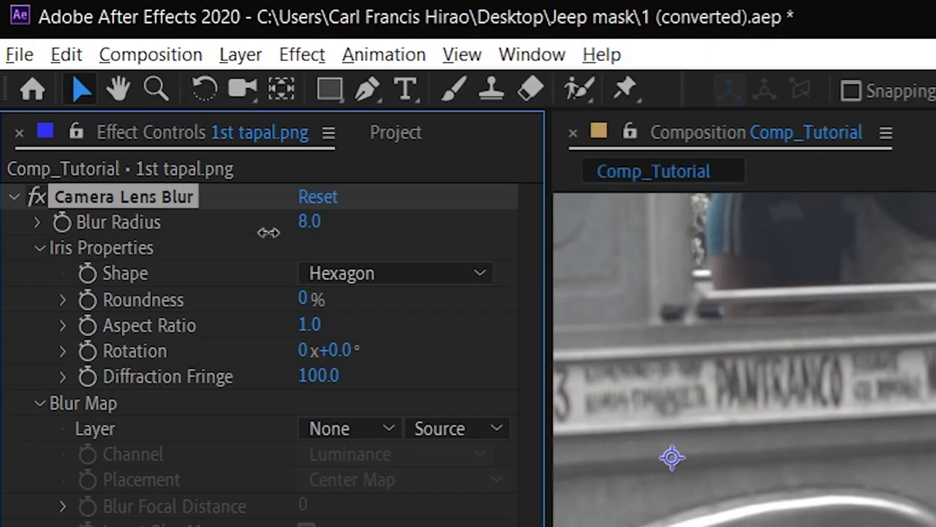
drag(268, 232, 266, 229)
click(63, 221)
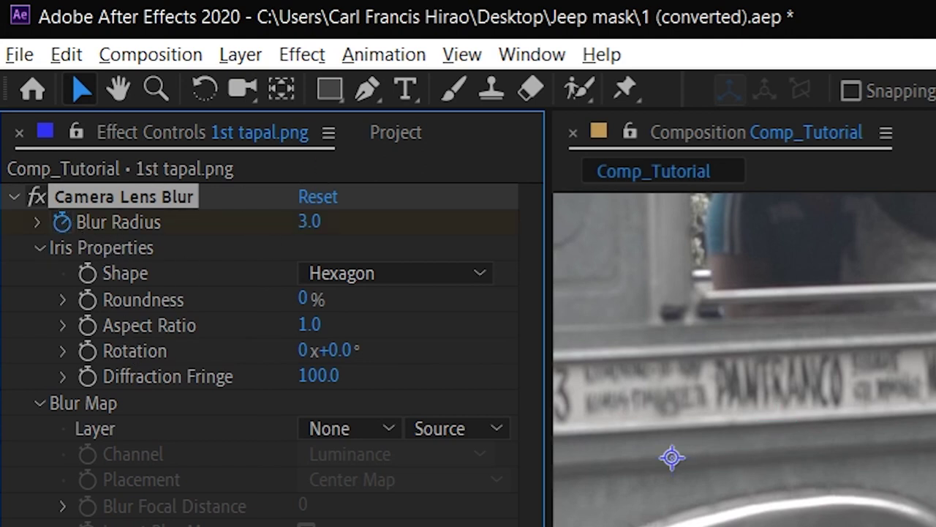
click(477, 369)
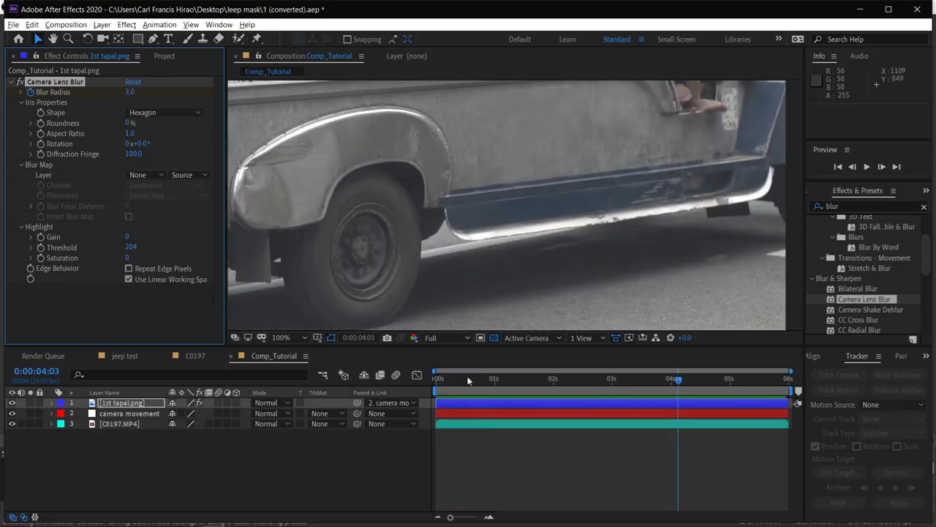
At frame 20, key the Blur Radius to 0, then change it to 2.5.
click(446, 378)
drag(452, 398, 478, 408)
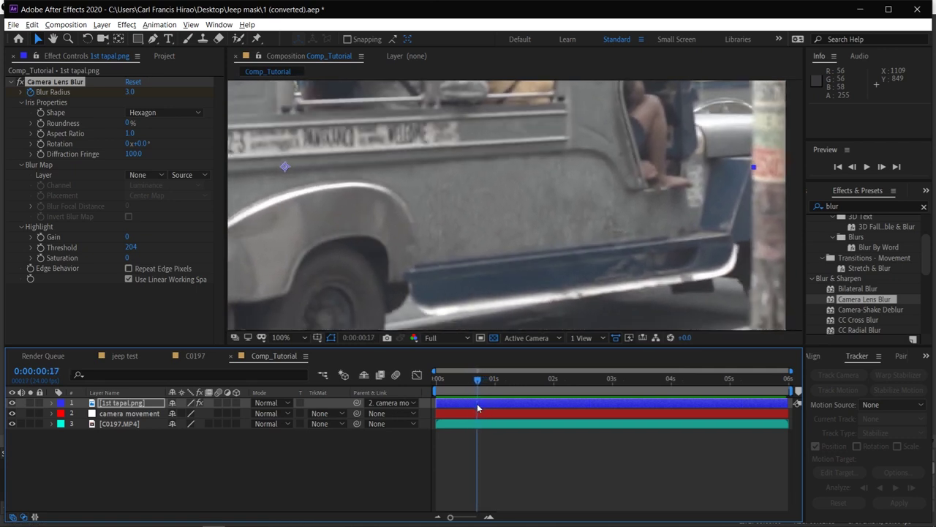
click(130, 91)
text(0)
key(Return)
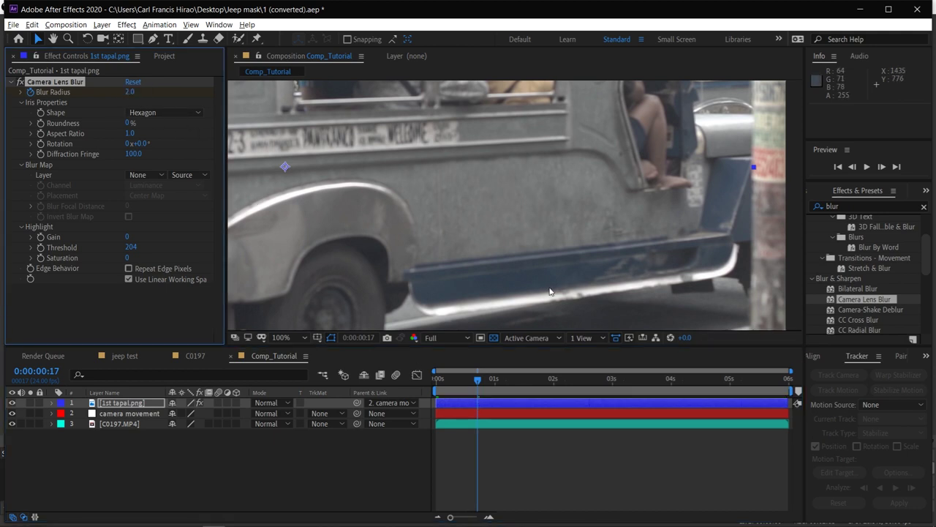
click(126, 91)
text(2.5)
key(Return)
Key Blur Radius 4.3 a few frames later and 0.5 around 1:10.
scroll(363, 174, down, 4)
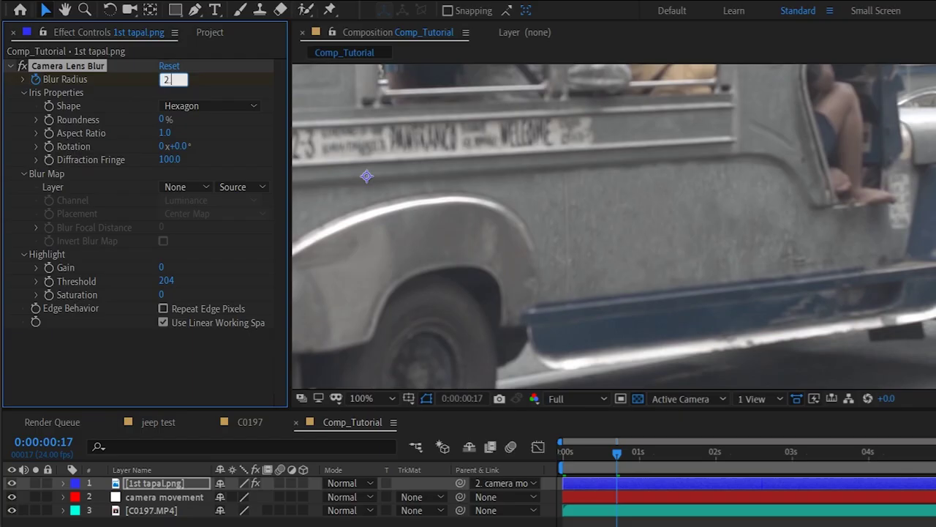
scroll(467, 186, up, 4)
key(Page_Down)
key(Page_Down)
key(Page_Down)
key(Page_Down)
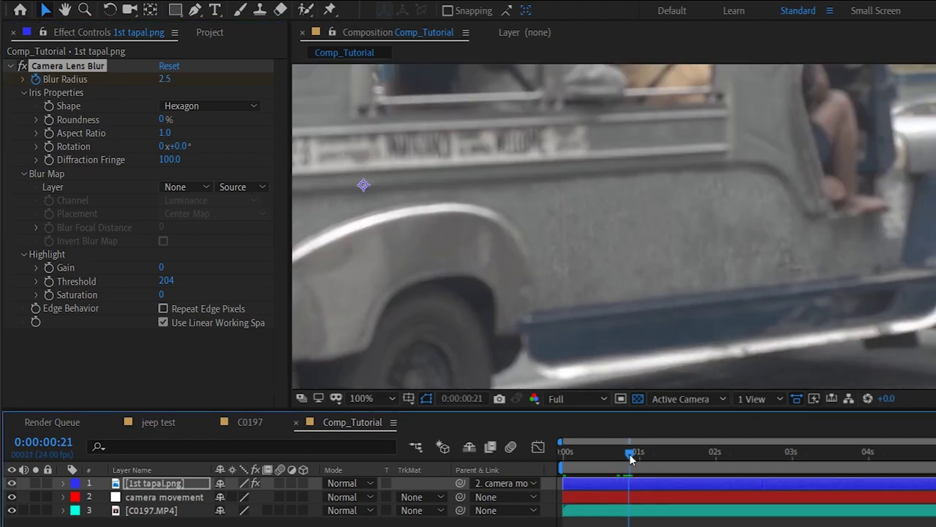
click(165, 79)
text(4.3)
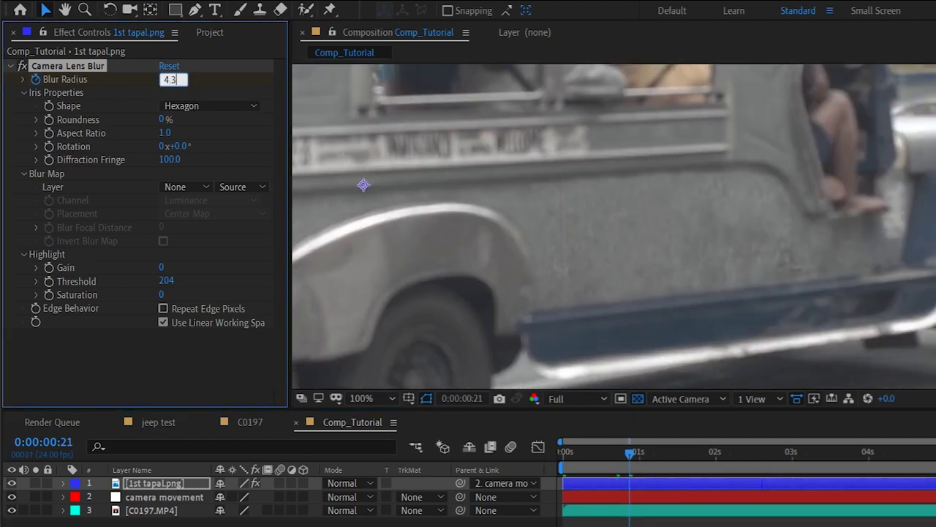
key(Return)
key(space)
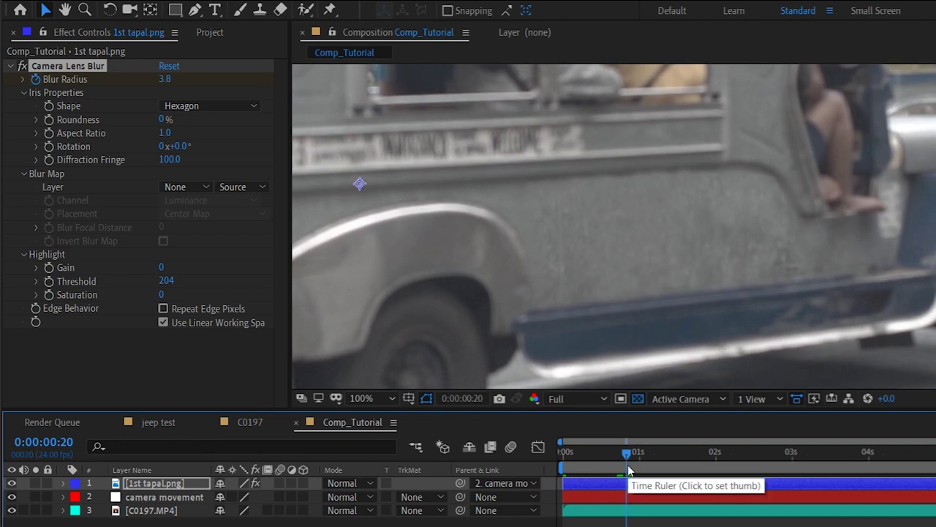
mouse_move(656, 453)
mouse_down()
mouse_move(648, 453)
mouse_move(671, 453)
mouse_up()
click(169, 83)
text(0.5)
key(Return)
key(space)
Preview the blur animation from the start of the composition.
drag(734, 450, 701, 453)
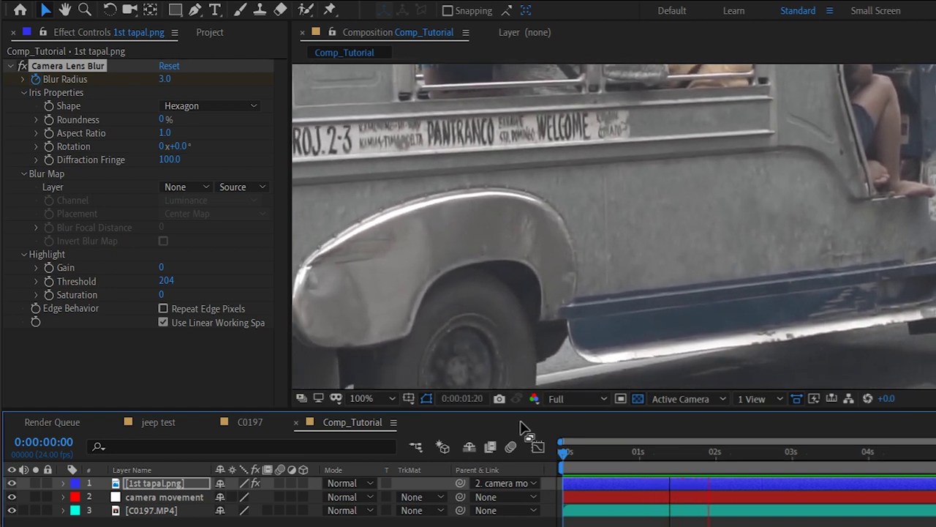
click(569, 454)
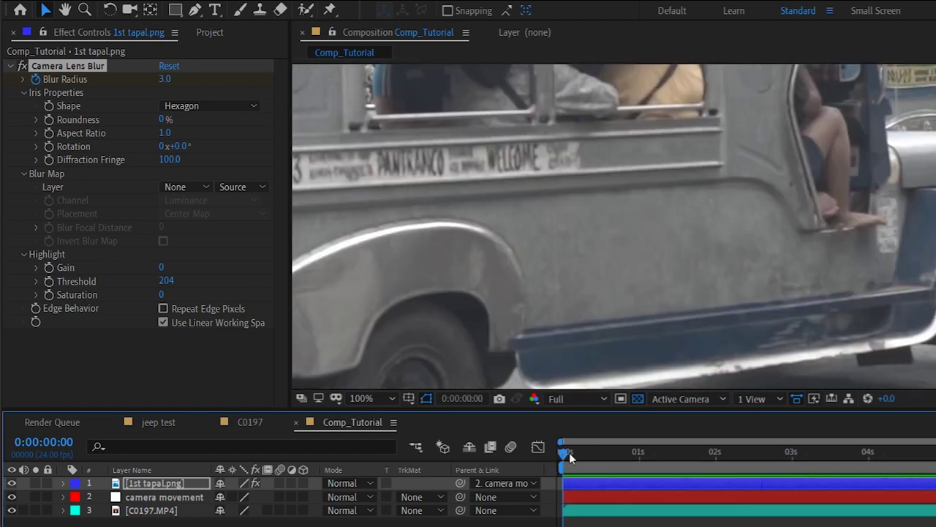
key(space)
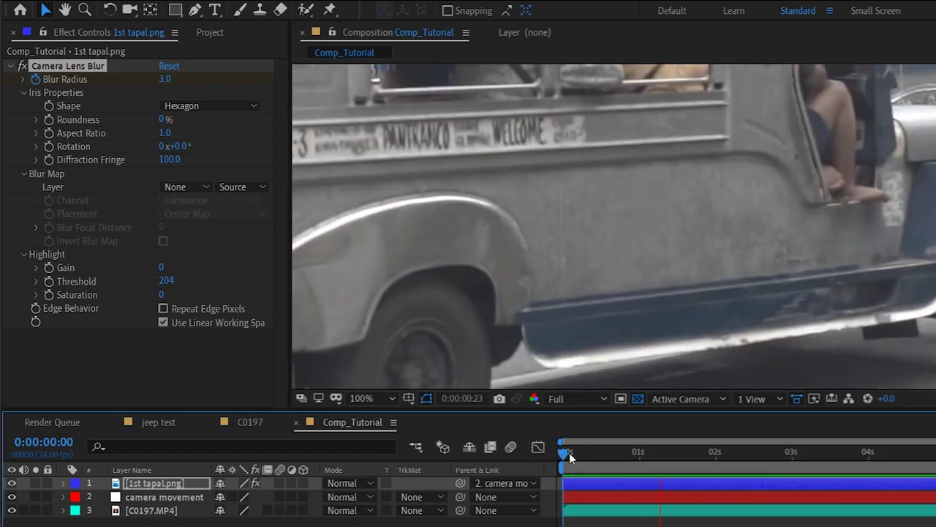
key(space)
click(566, 454)
key(space)
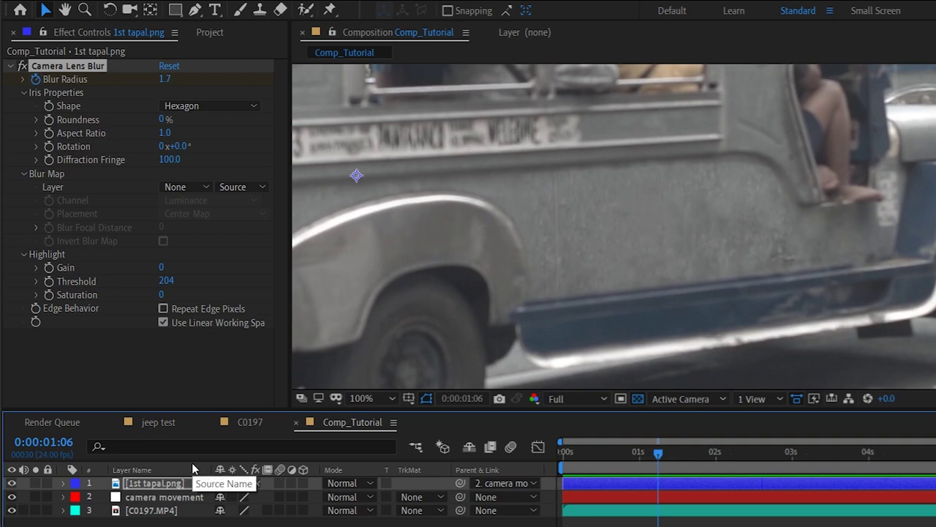
Reveal the Blur Radius keyframes and key values 9, then 5 at 0:00:01:06.
key(u)
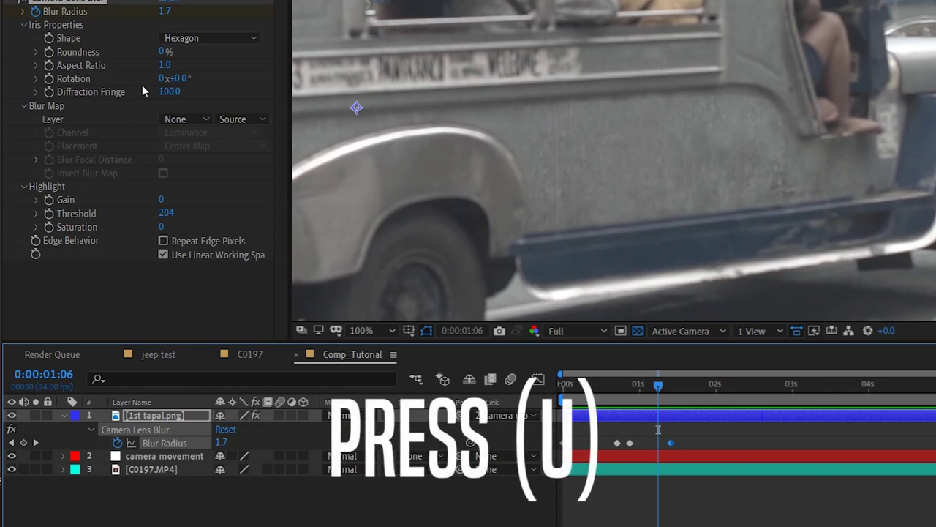
click(164, 11)
text(9)
key(Return)
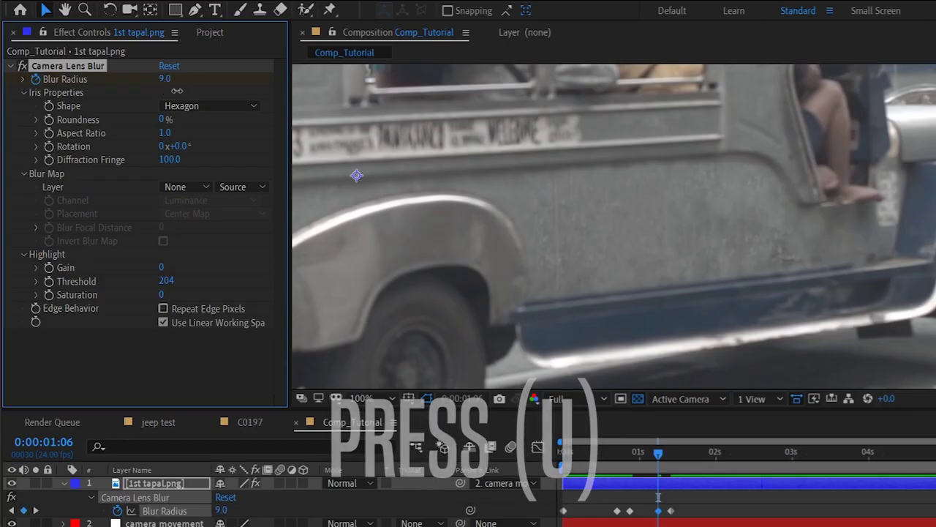
click(165, 78)
text(5)
key(Return)
scroll(788, 274, down, 2)
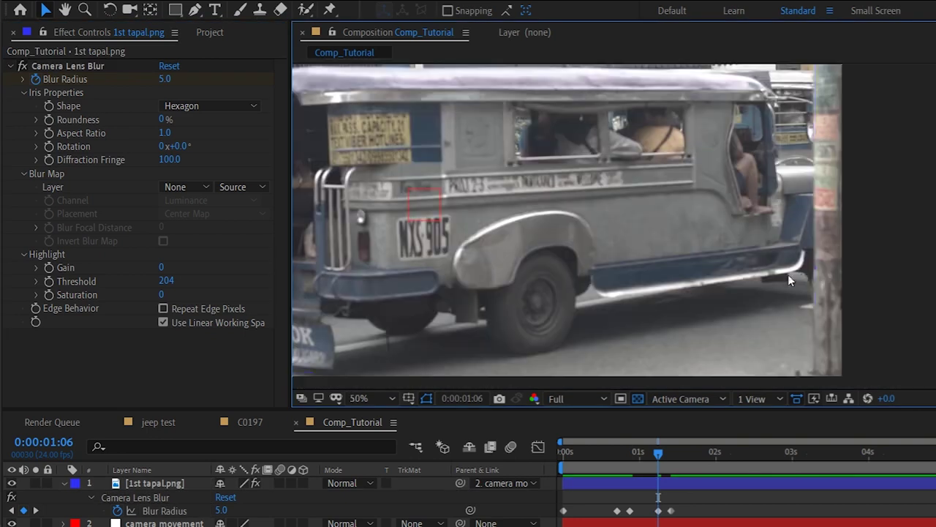
key(Home)
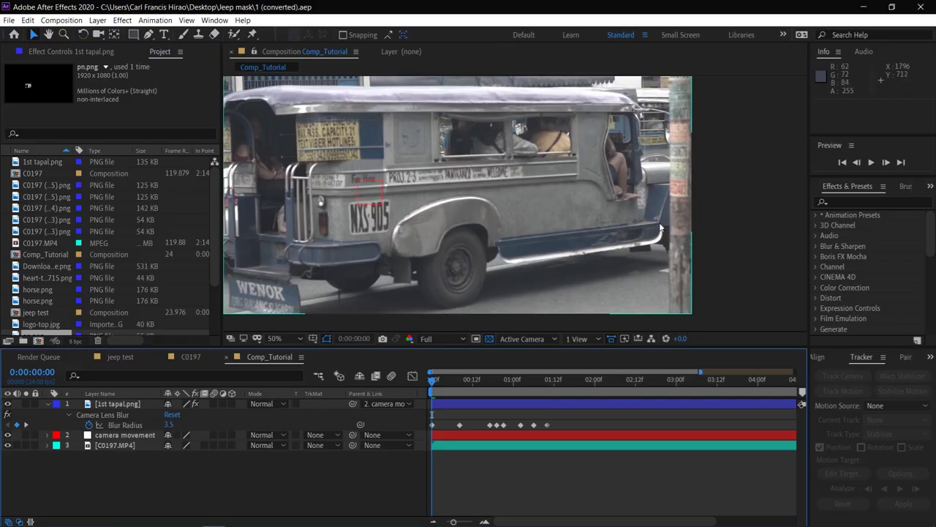
Switch from After Effects over to File Explorer to reach the matss folder.
key(alt+Tab)
key(alt+Tab)
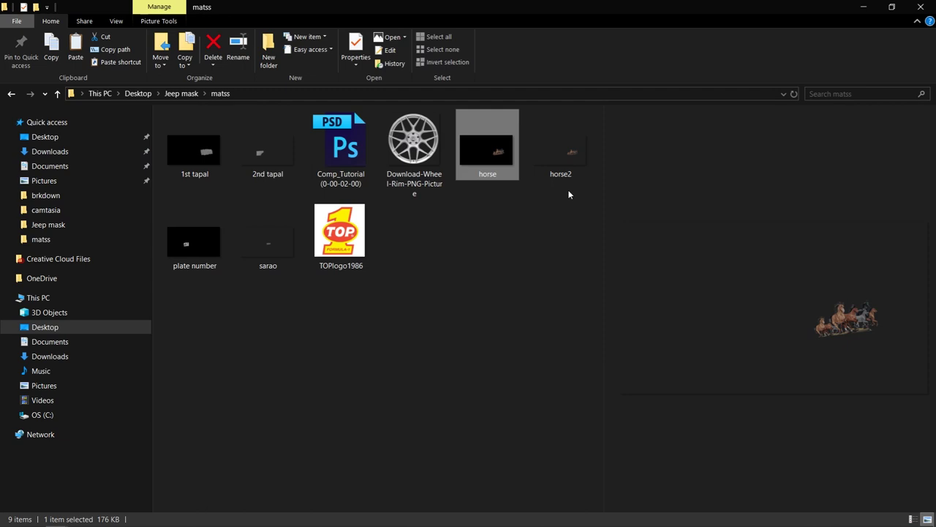
Drag horse2 from the matss folder into Comp_Tutorial as its top layer.
click(571, 183)
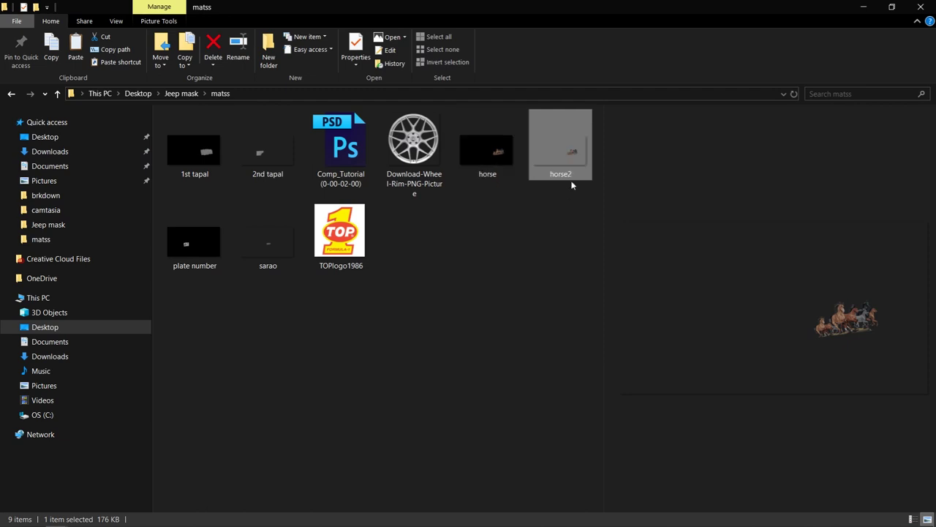
drag(564, 230, 121, 402)
key(alt+Tab)
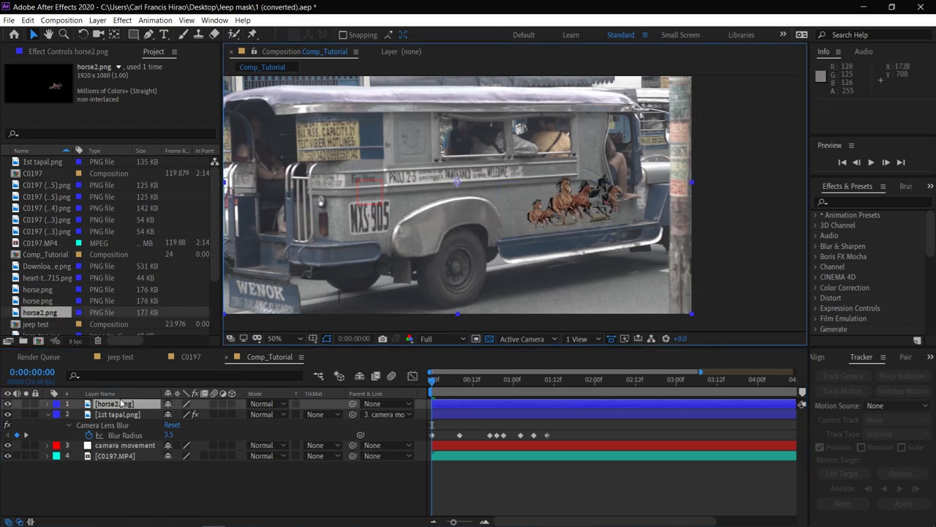
click(594, 382)
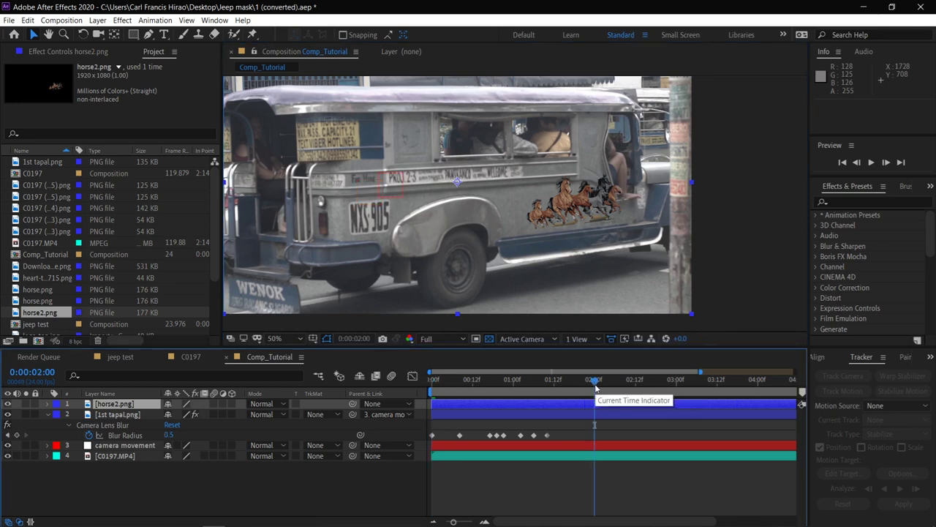
scroll(538, 212, up, 2)
drag(667, 238, 626, 221)
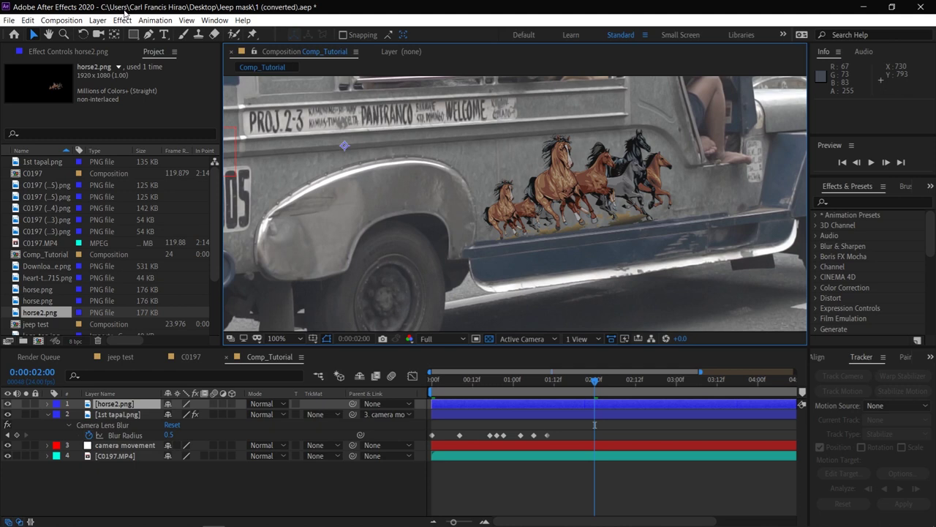
click(164, 19)
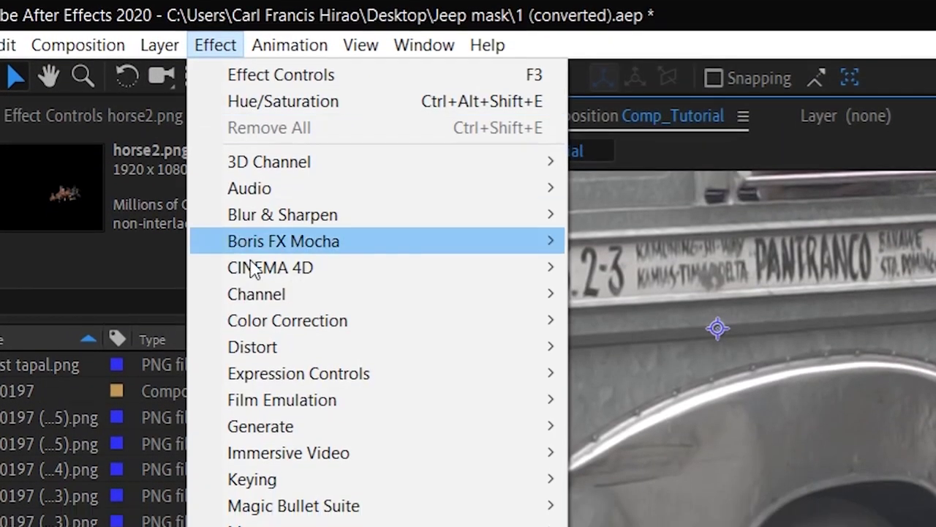
Give horse2 Brightness & Contrast and Hue/Saturation, with saturation -50 and contrast -78.
mouse_move(273, 325)
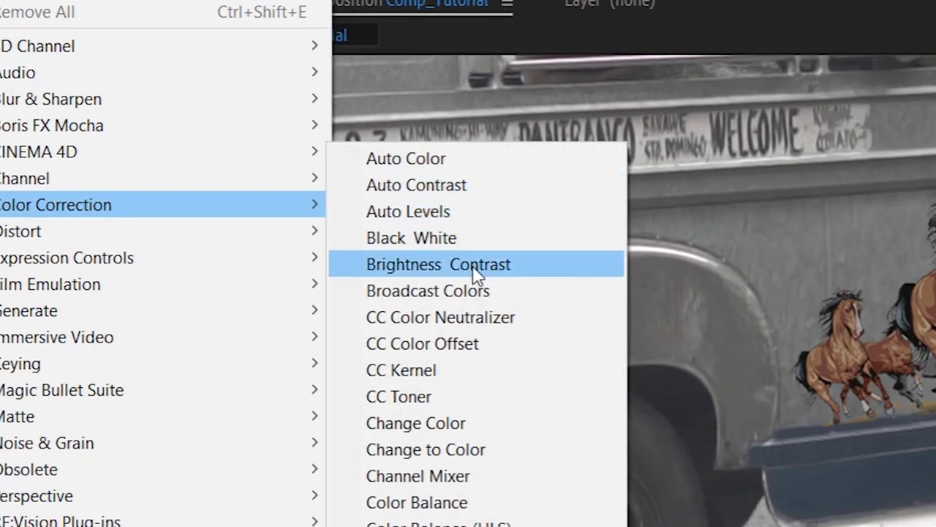
click(474, 269)
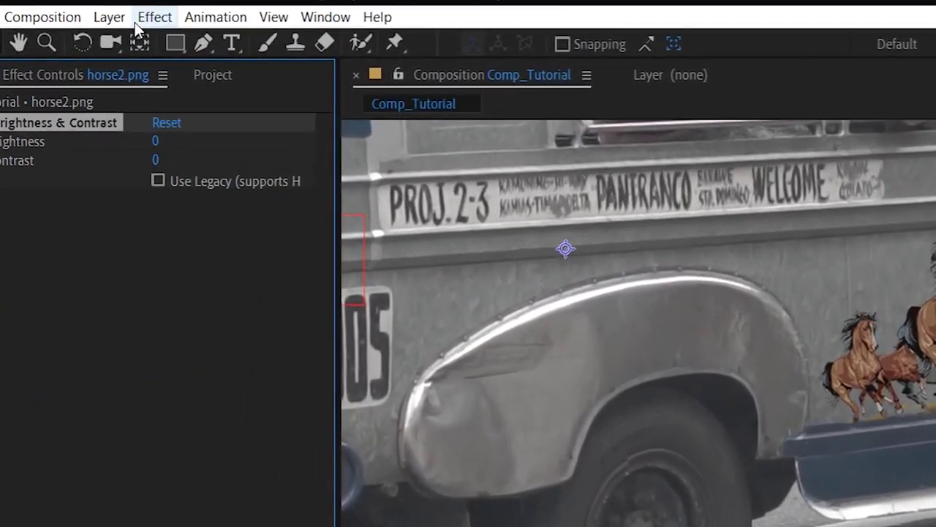
click(140, 19)
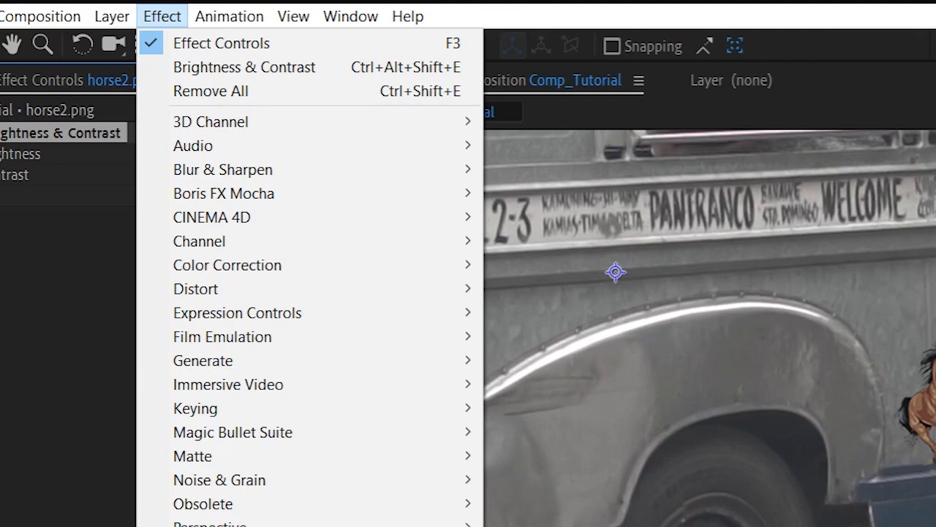
mouse_move(307, 267)
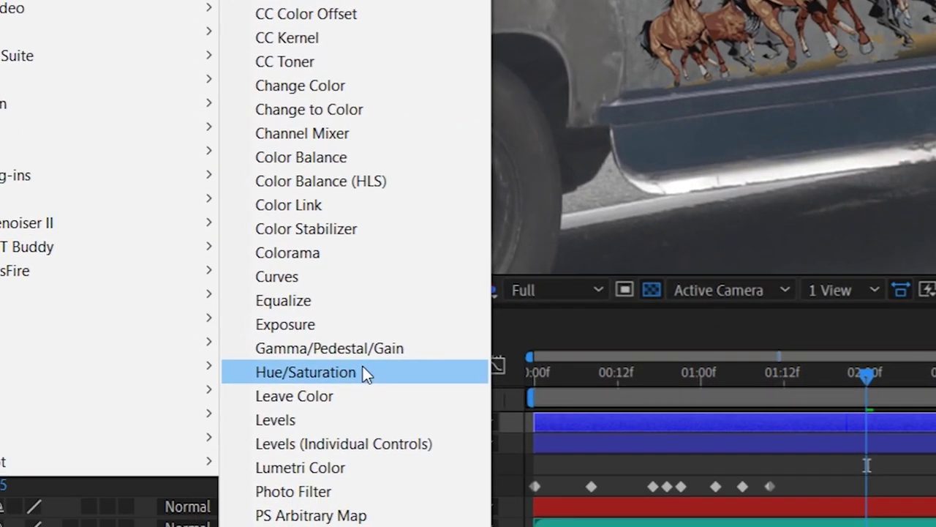
click(365, 373)
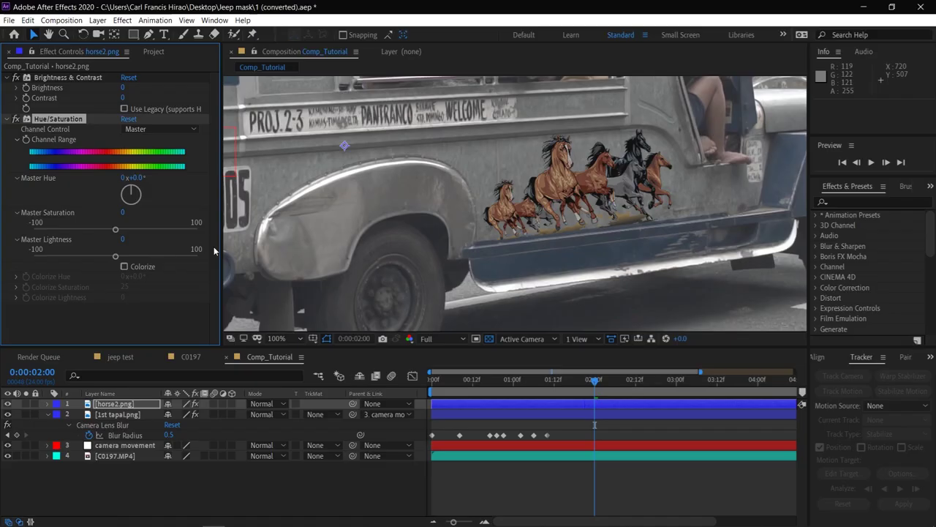
drag(116, 231, 74, 231)
drag(122, 98, 81, 100)
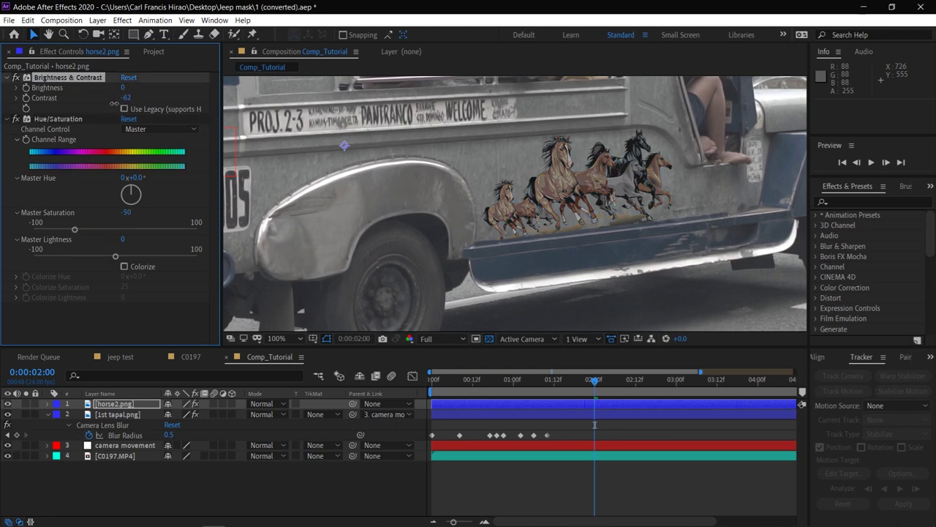
drag(115, 256, 124, 257)
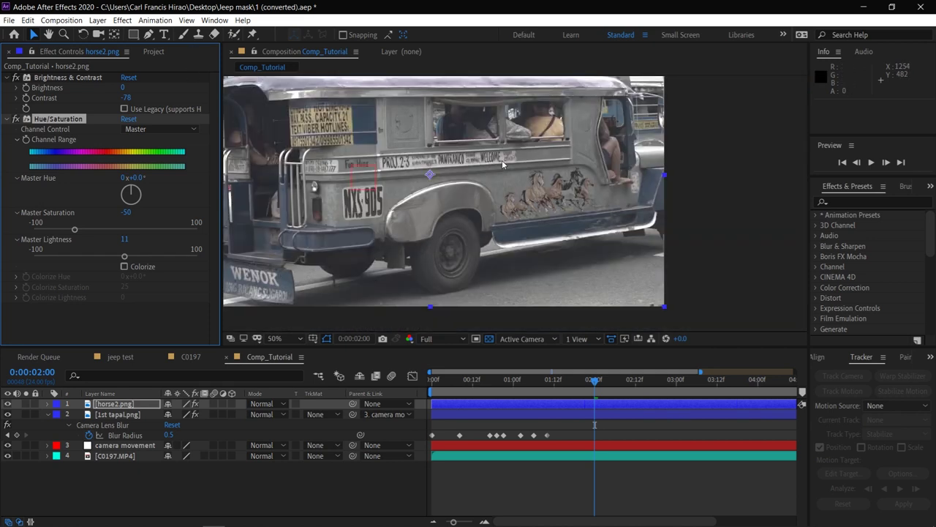
Collapse the horse2 effect settings and set the layer's blending mode to Overlay.
click(6, 119)
click(7, 77)
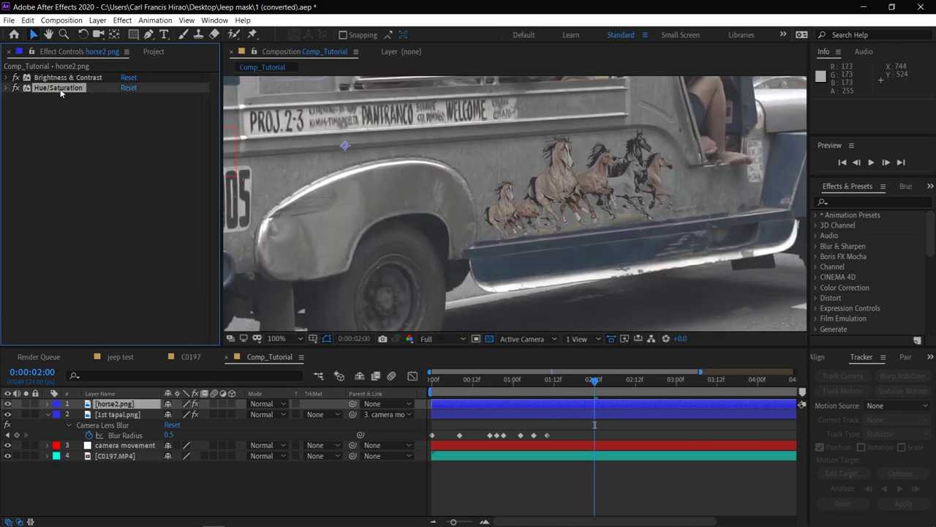
click(55, 94)
click(278, 405)
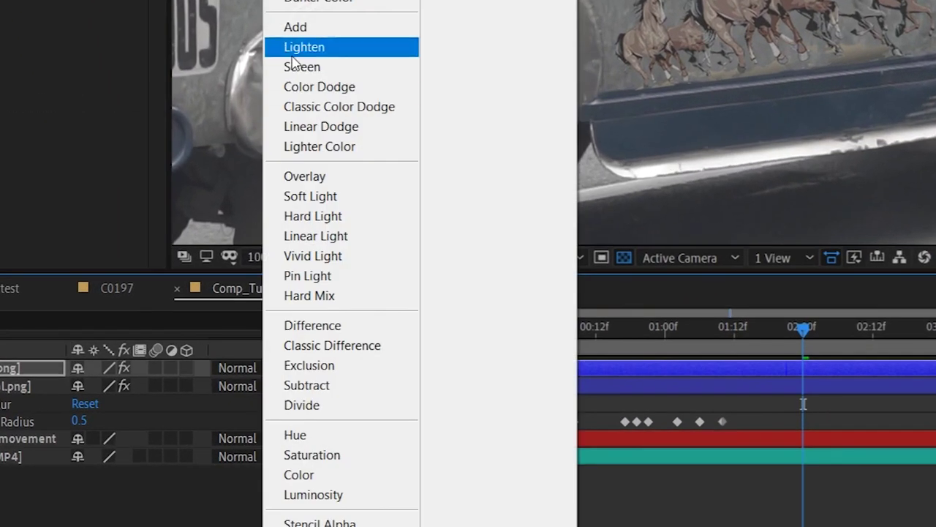
click(304, 176)
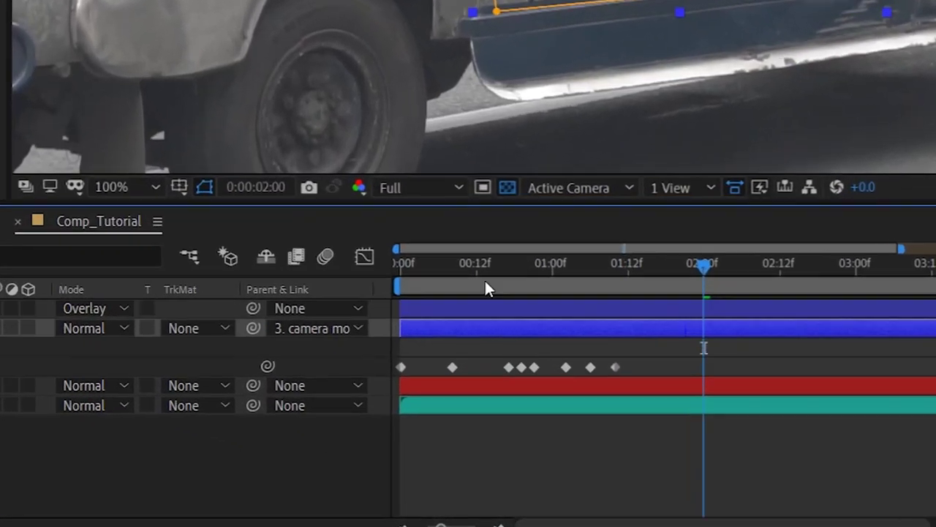
Parent horse2.png to '3. camera movement' and check the tracking at 0:00:02:16.
click(347, 376)
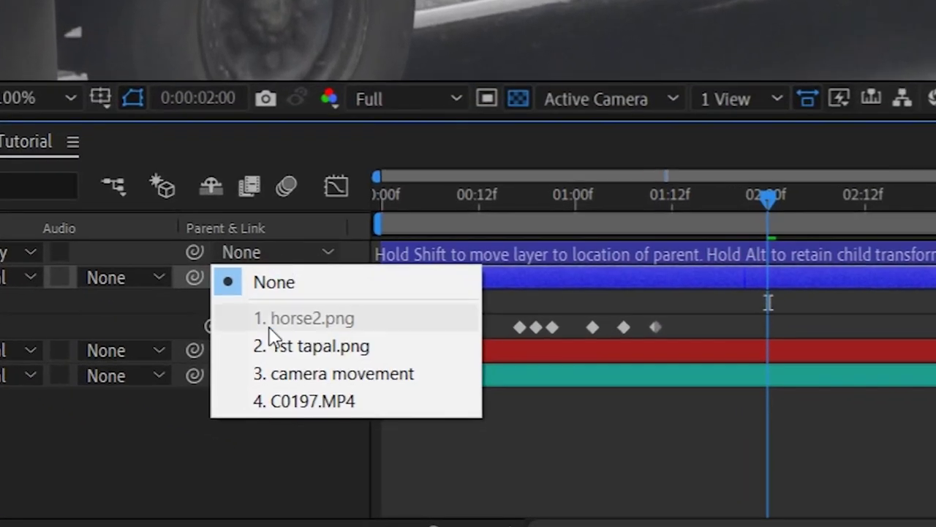
click(289, 375)
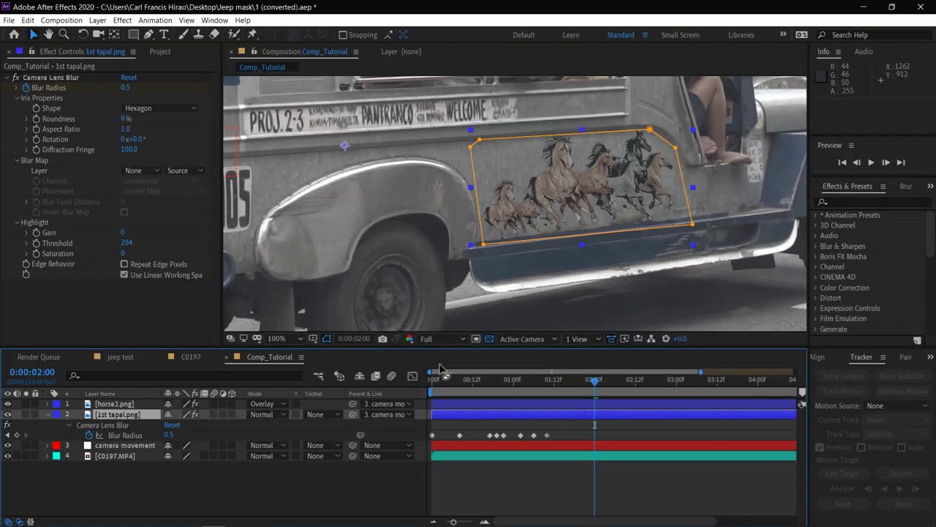
drag(603, 387, 752, 378)
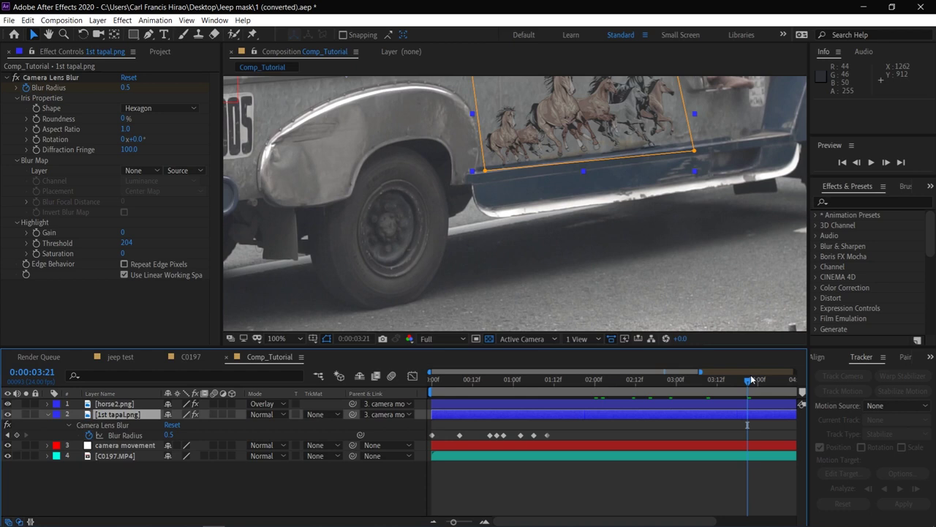
drag(751, 374, 416, 383)
key(space)
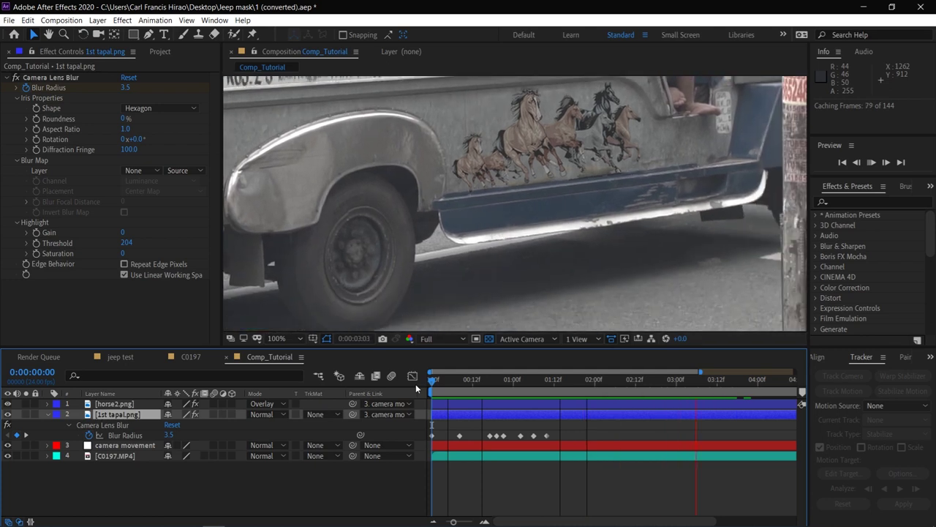
key(space)
drag(433, 380, 466, 380)
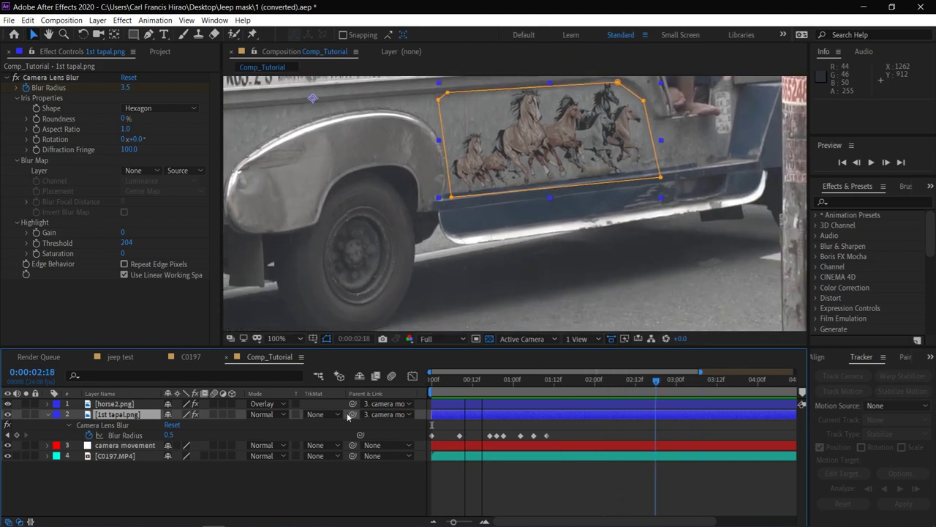
key(space)
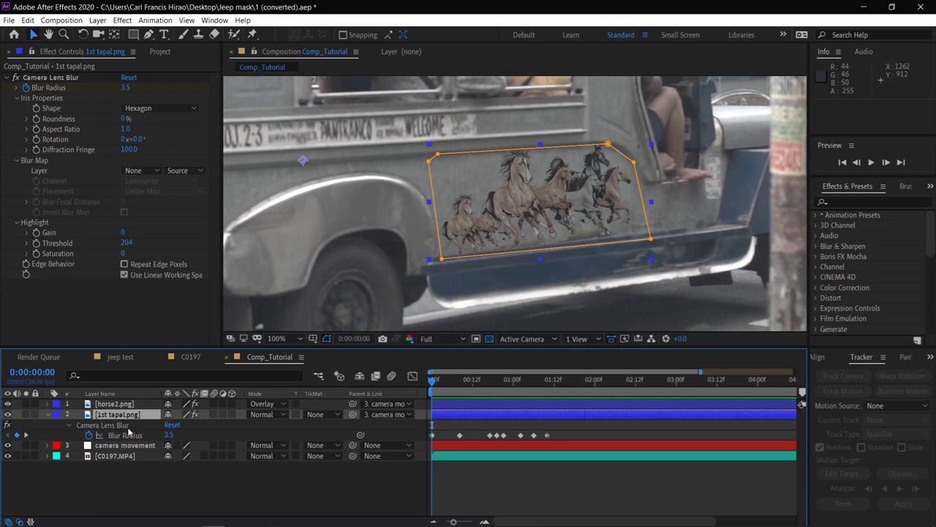
click(128, 431)
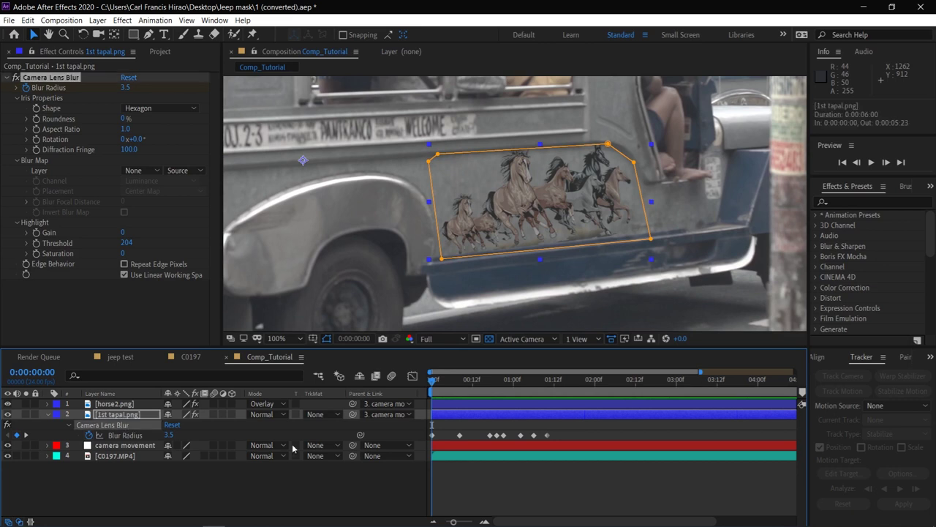
Copy the Camera Lens Blur effect from 1st tapal.png and paste it onto horse2.png.
drag(579, 432, 406, 444)
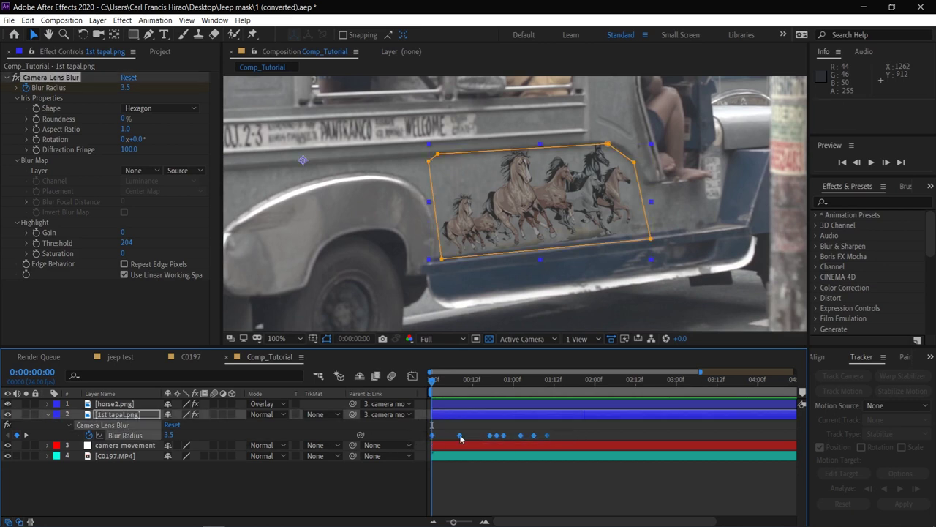
click(472, 438)
drag(562, 430, 403, 442)
click(476, 432)
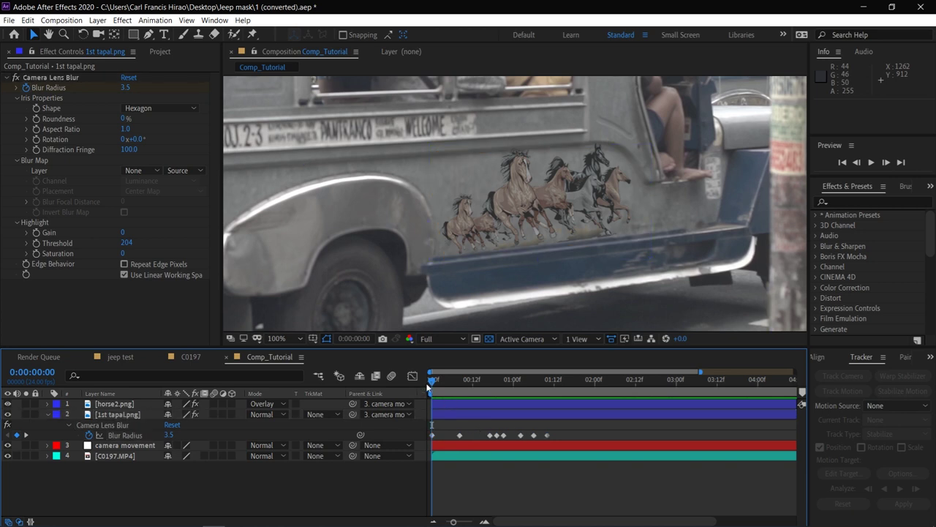
click(117, 414)
click(117, 425)
click(27, 20)
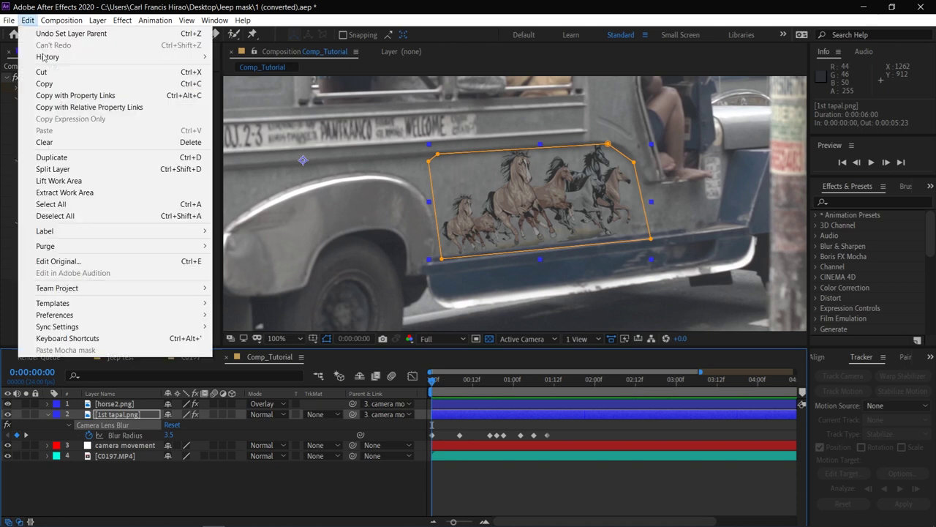
click(51, 82)
click(113, 403)
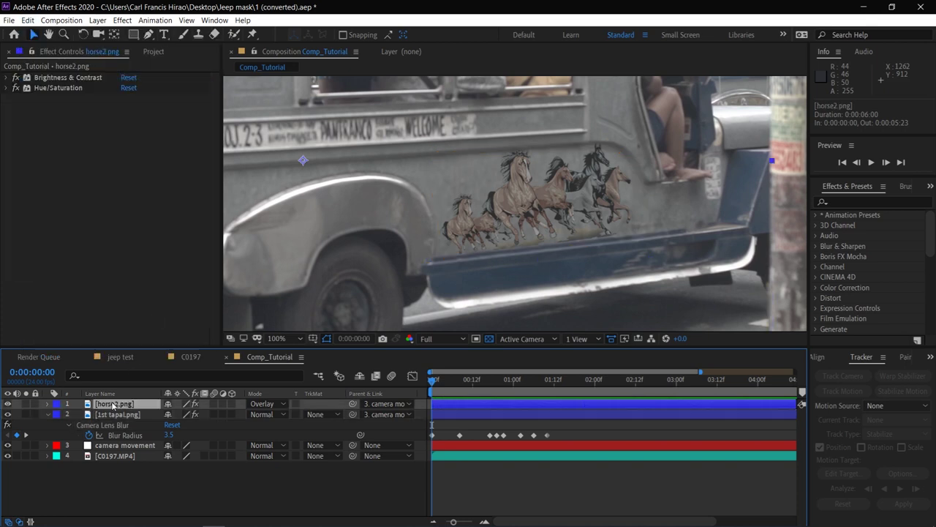
key(ctrl+v)
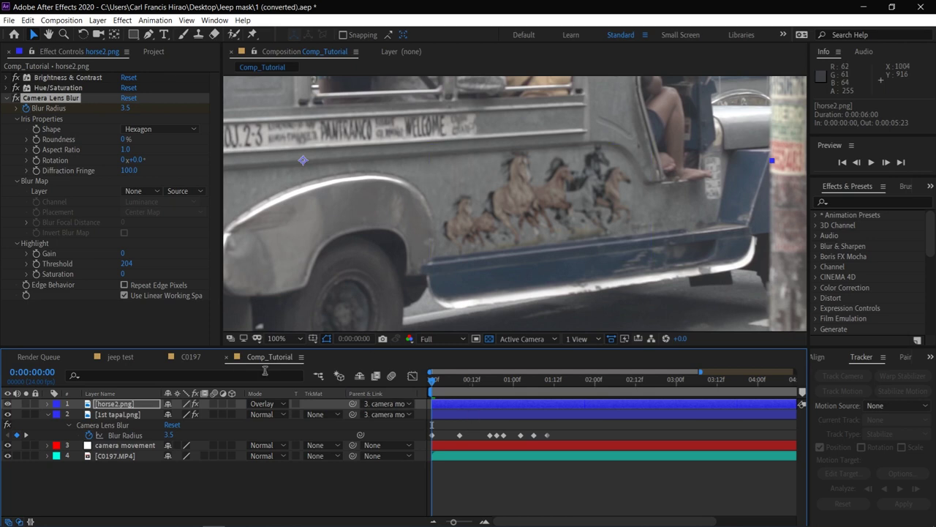
Set the Blur Radius keyframe on both horse2 and the patch to 9.0 at 0:00:00:21.
drag(465, 388, 498, 399)
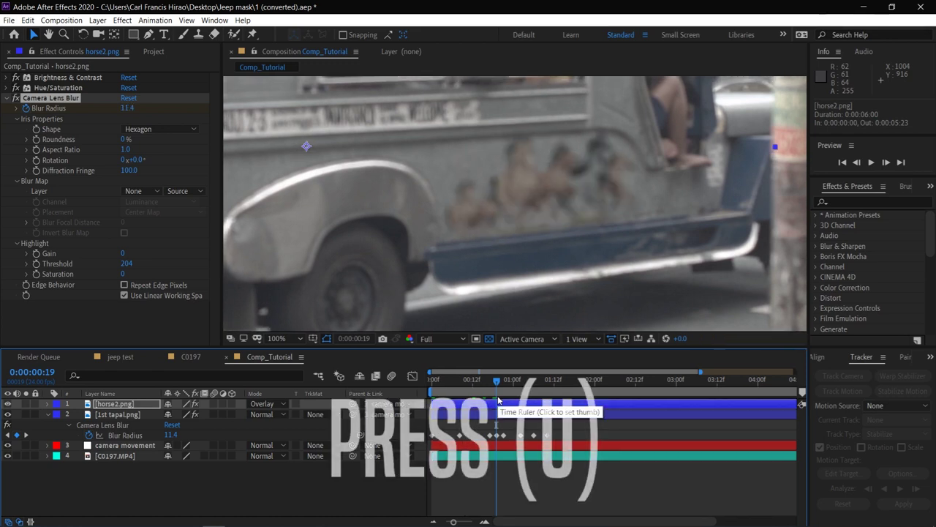
key(u)
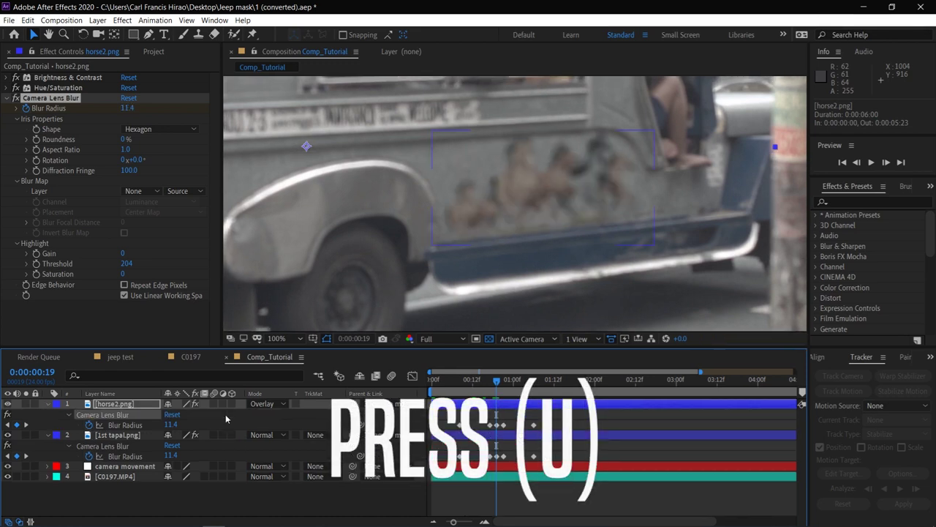
drag(171, 424, 154, 424)
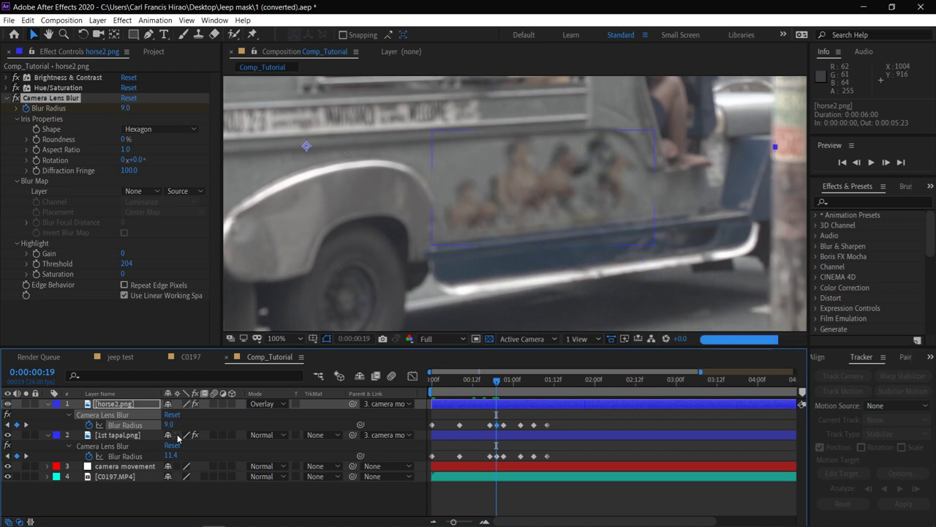
drag(173, 457, 157, 457)
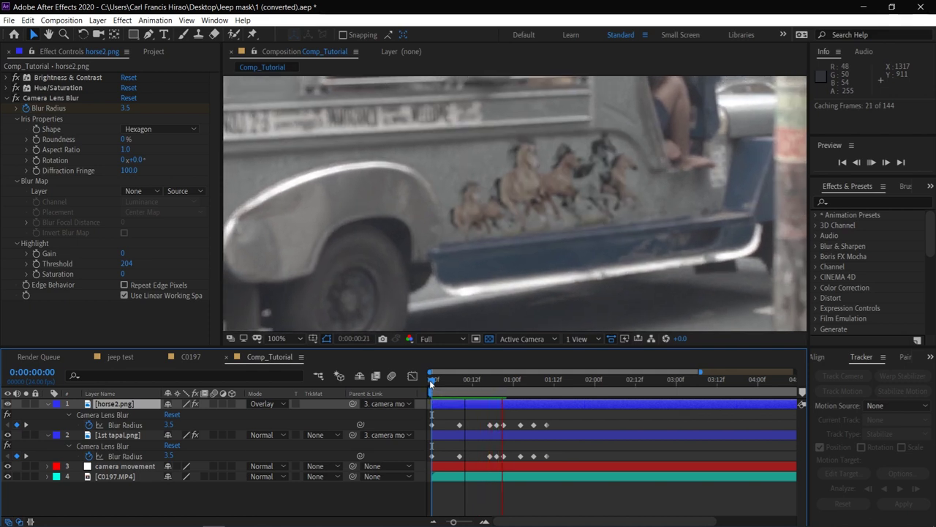
key(alt+Page_Up)
key(alt+Page_Up)
key(alt+Page_Up)
key(alt+Page_Up)
key(alt+Page_Down)
key(alt+Page_Down)
key(alt+Page_Down)
key(alt+Page_Down)
click(502, 386)
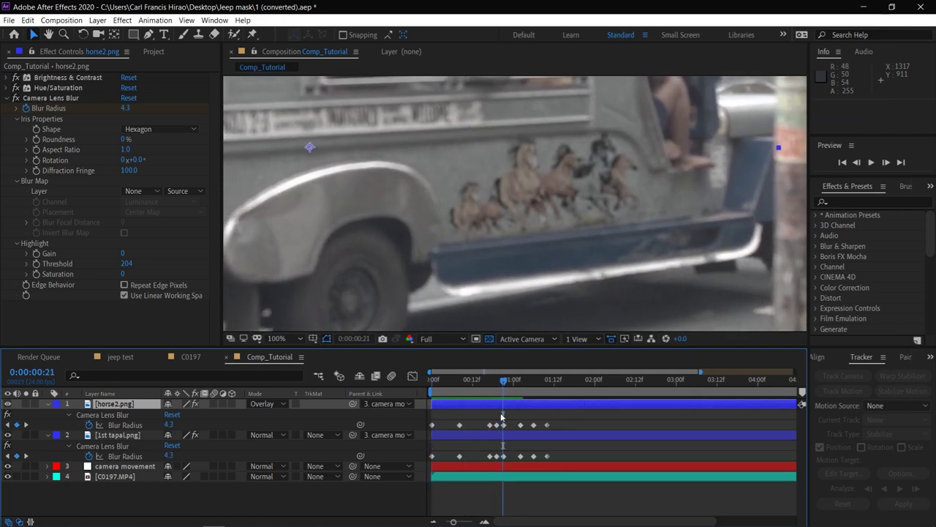
click(169, 424)
text(9)
key(Return)
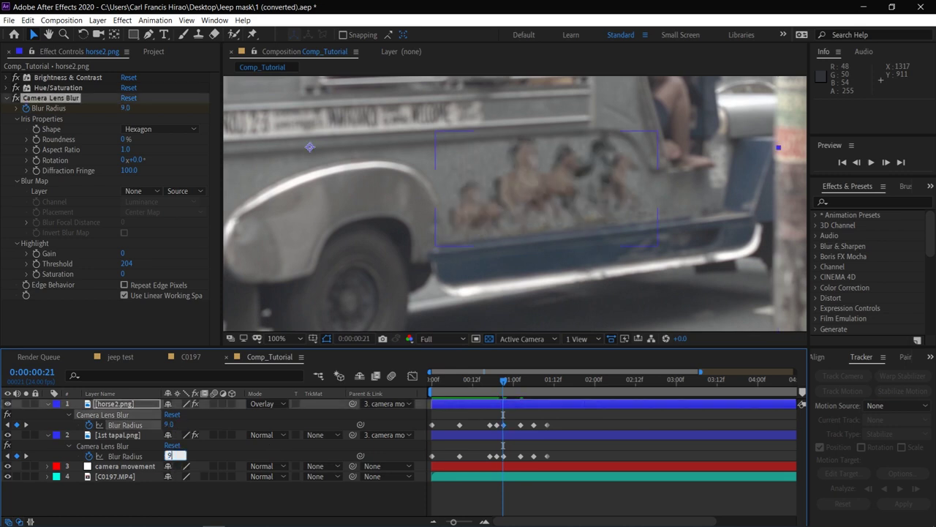
key(Return)
Preview the composition to check the matching blur on the horses and patch.
key(space)
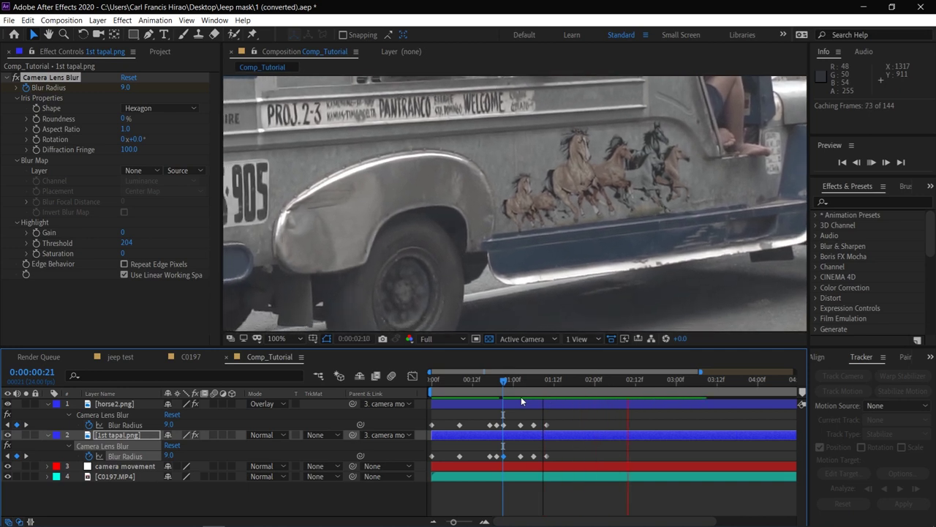
scroll(473, 258, down, 2)
key(space)
drag(452, 393, 501, 400)
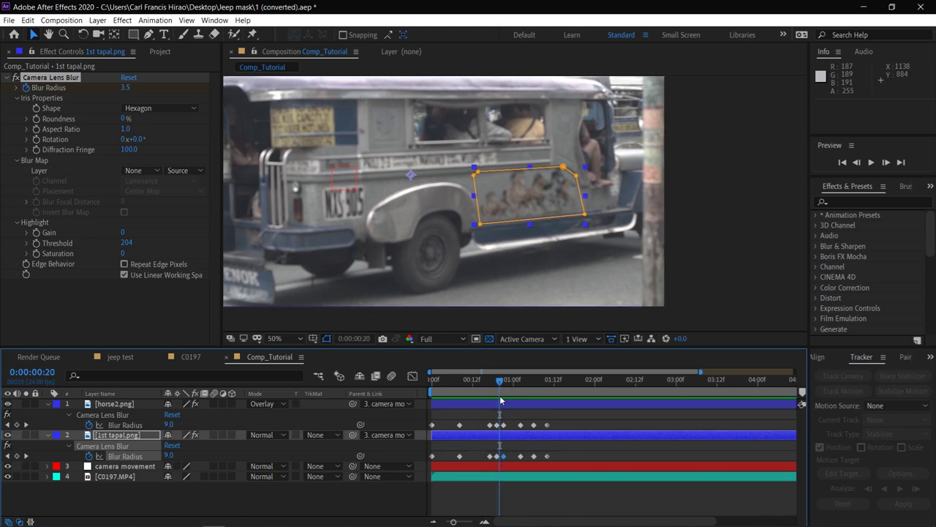
shift+click(129, 406)
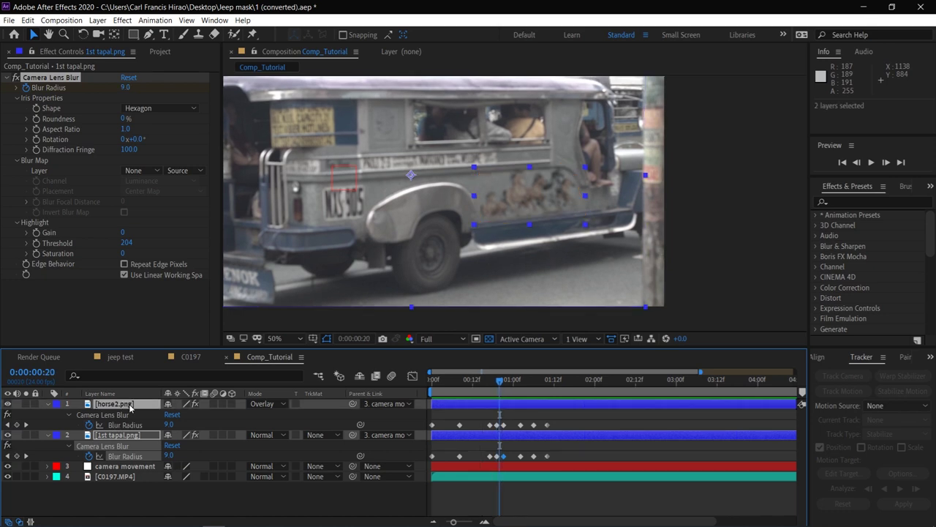
click(131, 466)
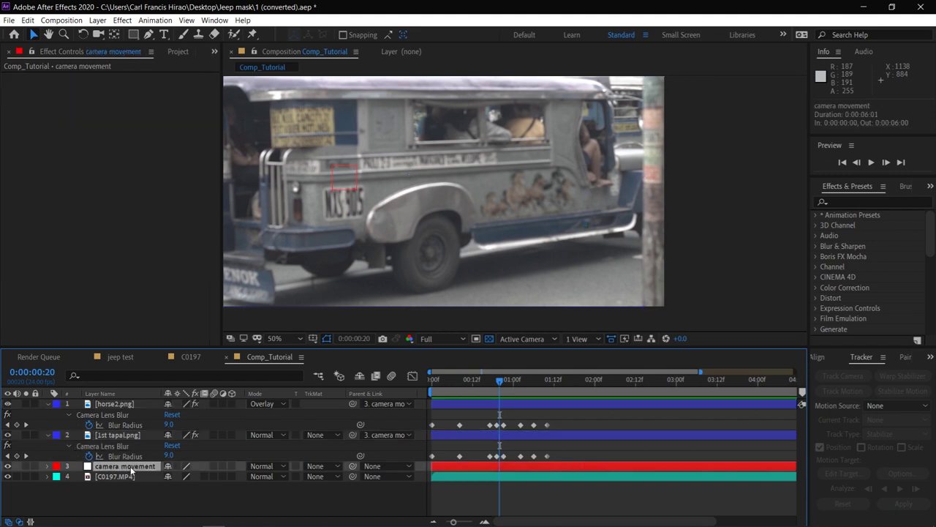
Reveal the camera movement layer's Position and set its Y value to 503.0.
click(49, 466)
scroll(556, 461, up, 5)
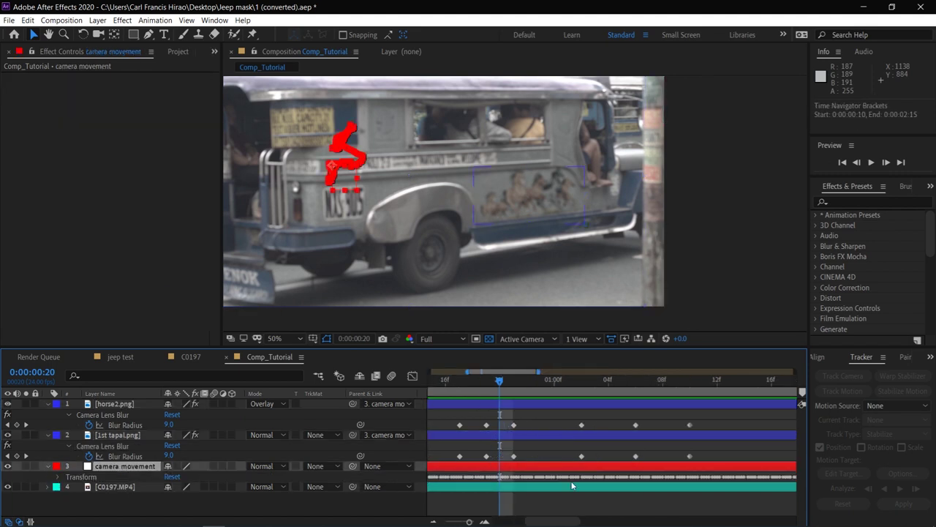
click(469, 479)
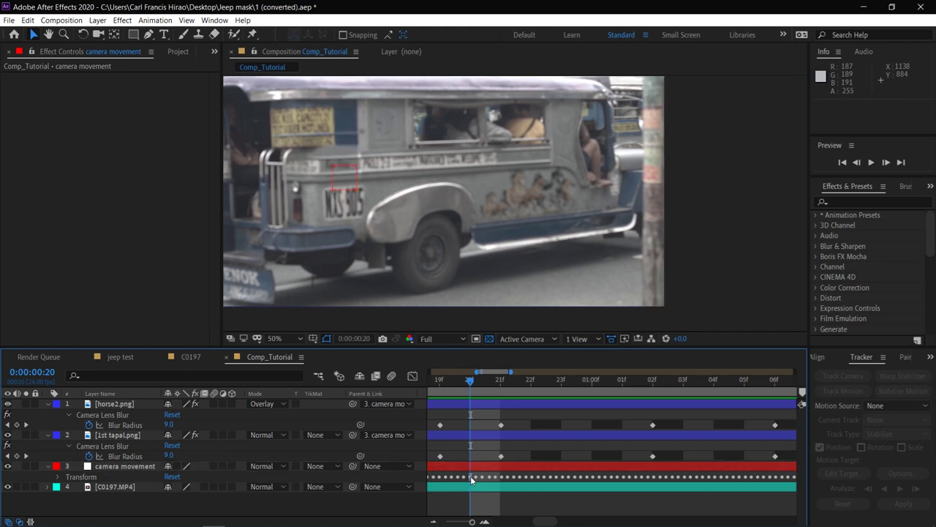
click(58, 476)
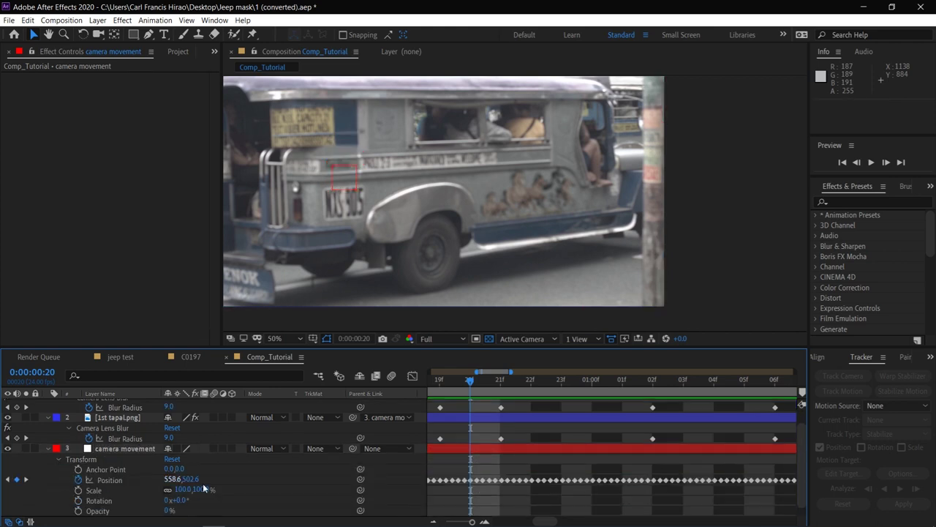
drag(188, 479, 192, 479)
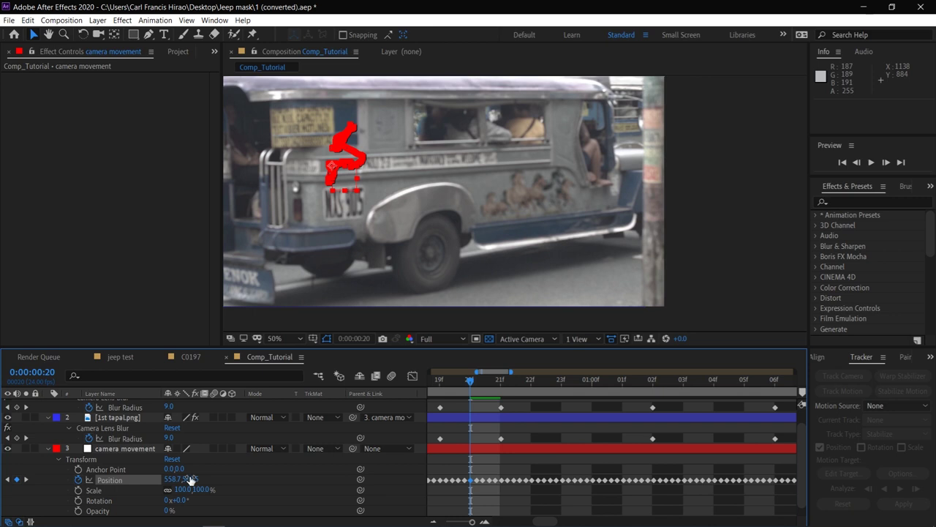
key(ctrl+z)
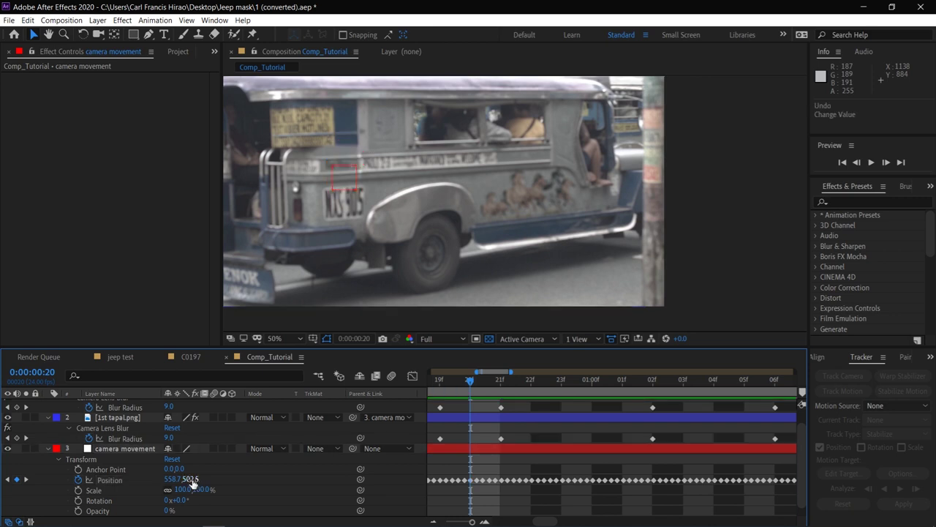
drag(192, 482, 195, 481)
key(ctrl+z)
click(198, 479)
key(Return)
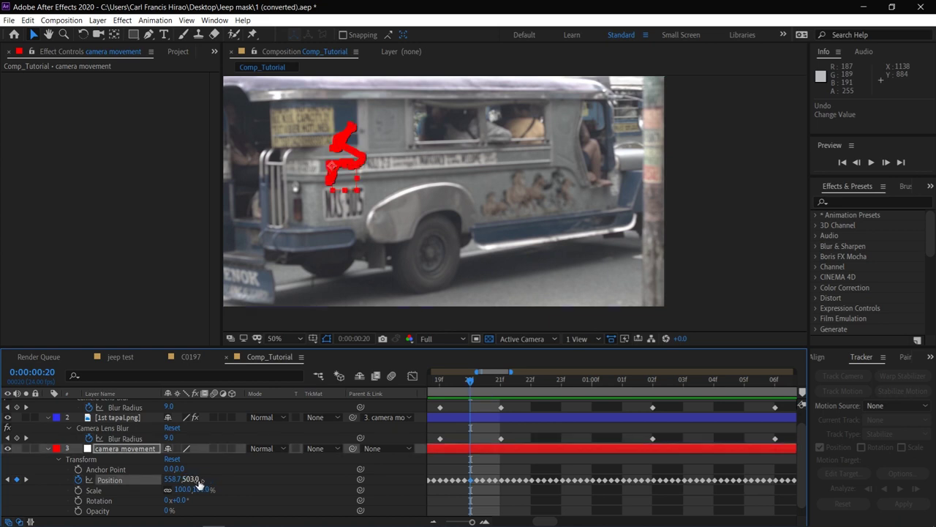
Return to the comp's first frames and correct the camera movement Position X value.
click(493, 389)
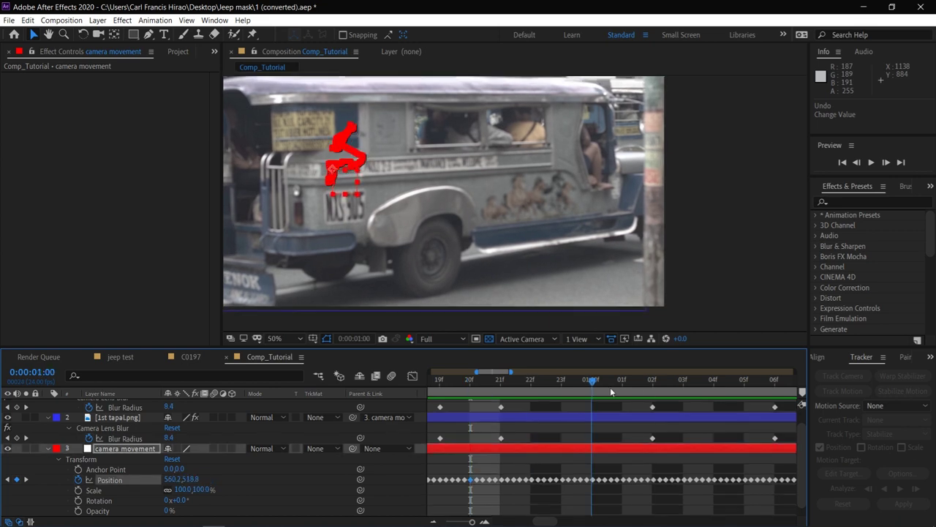
scroll(493, 389, down, 3)
click(453, 392)
drag(452, 392, 432, 380)
click(124, 407)
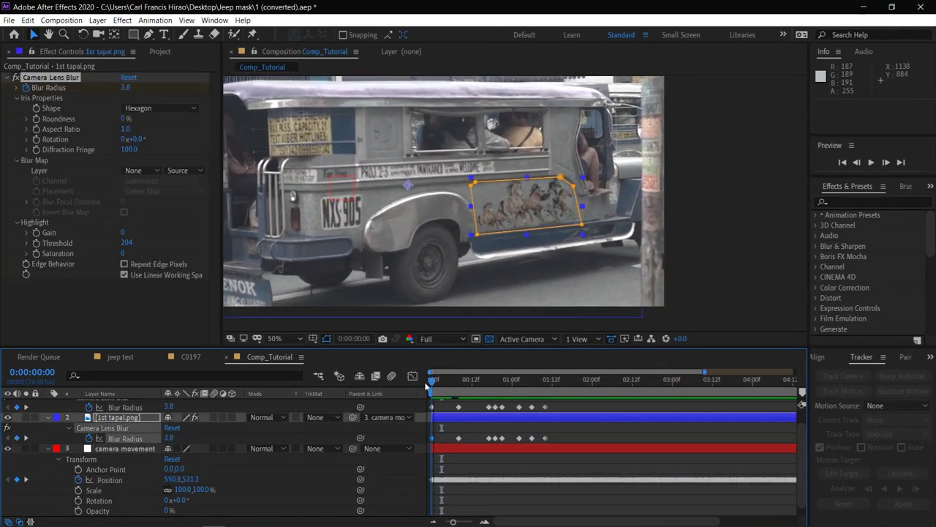
drag(796, 373, 468, 373)
click(887, 162)
click(888, 162)
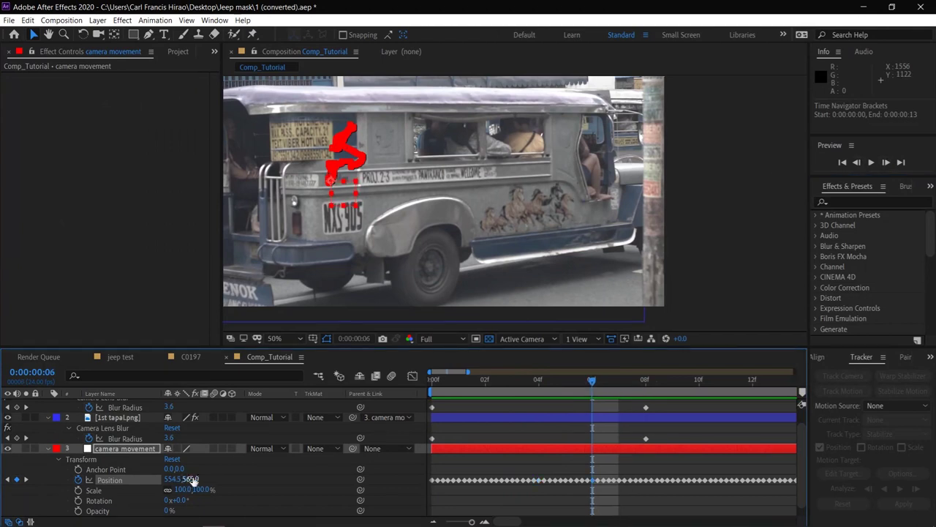
click(886, 162)
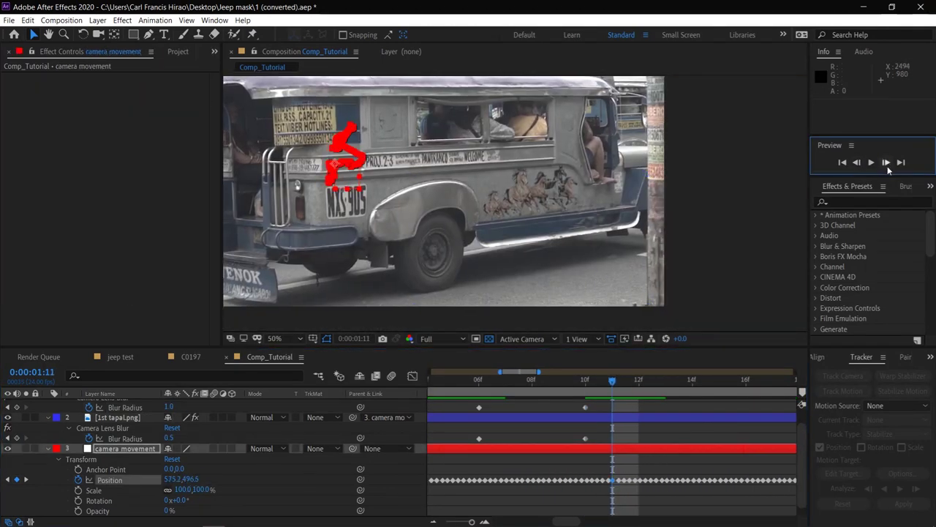
click(885, 162)
click(179, 478)
text(4)
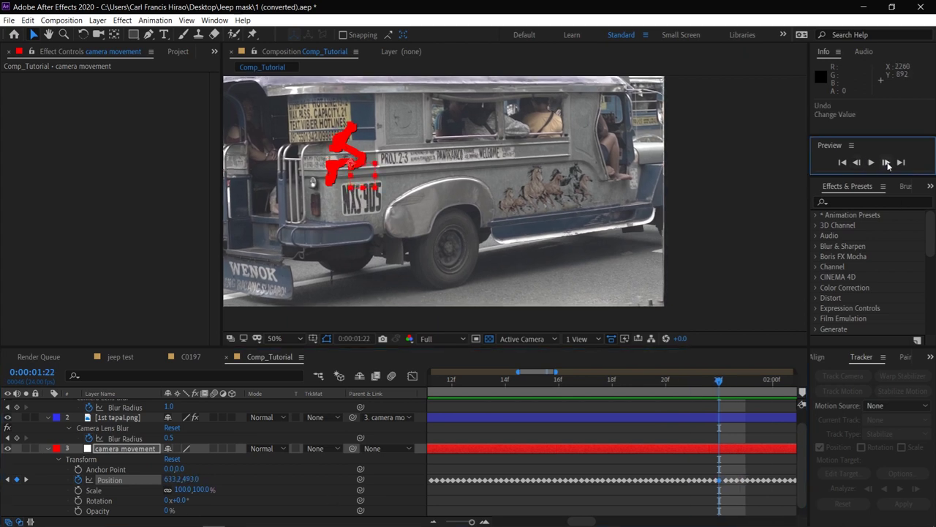
Step forward frame by frame, correcting the camera movement Position X and Y values.
click(886, 163)
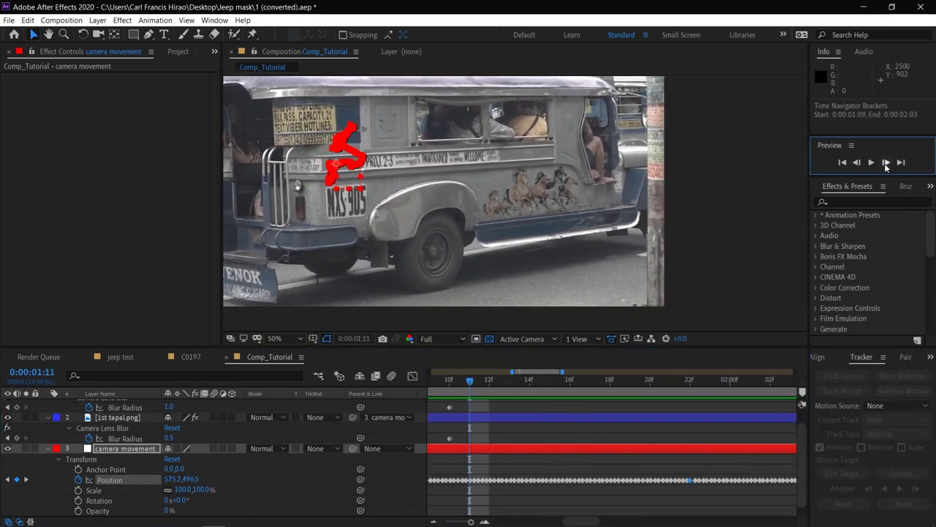
click(886, 162)
click(886, 163)
click(886, 162)
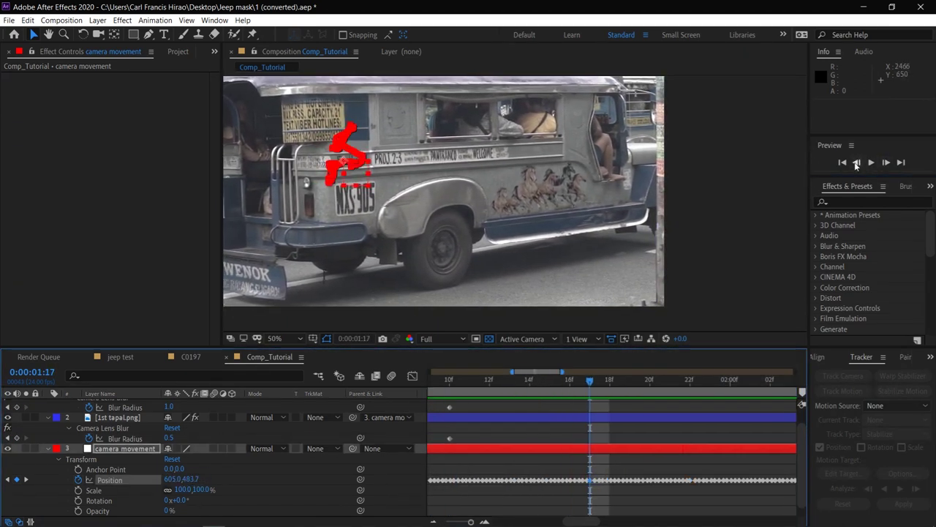
click(886, 163)
click(192, 478)
click(886, 163)
click(885, 162)
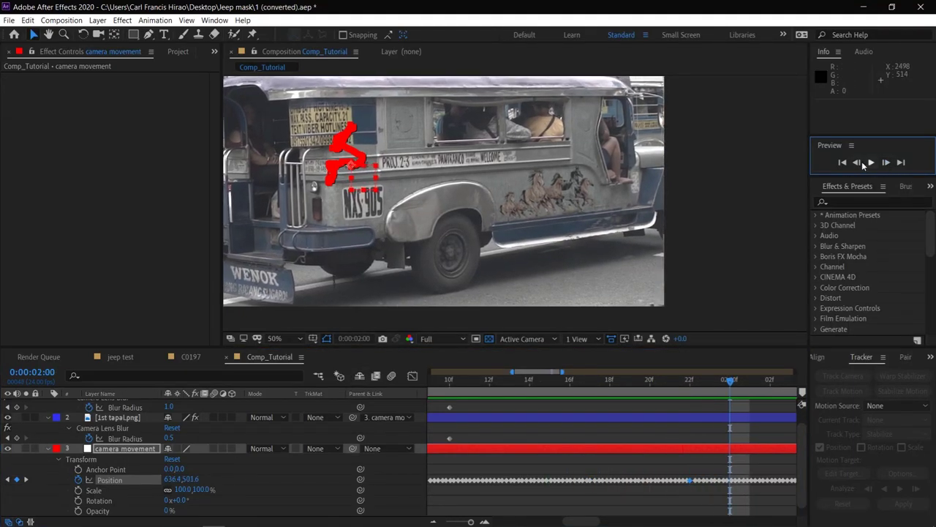
click(174, 479)
click(885, 163)
key(Return)
click(885, 162)
click(886, 162)
click(886, 162)
Preview the tracked patch, then set Position X to 554.5 and check the following frames.
click(871, 163)
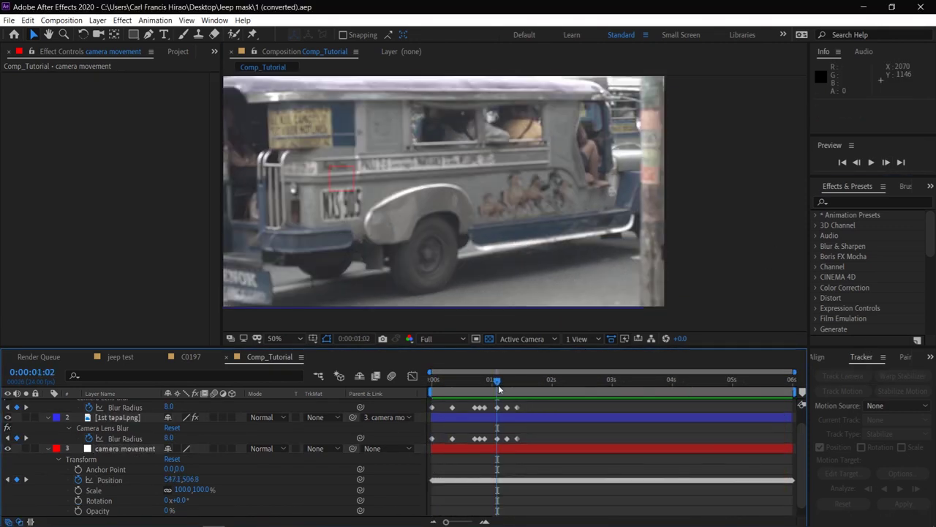
click(886, 162)
key(space)
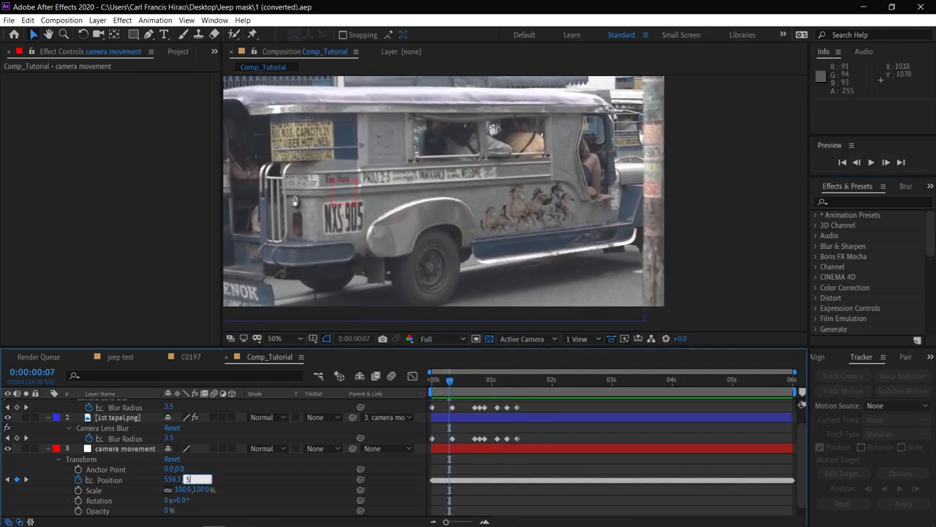
click(178, 479)
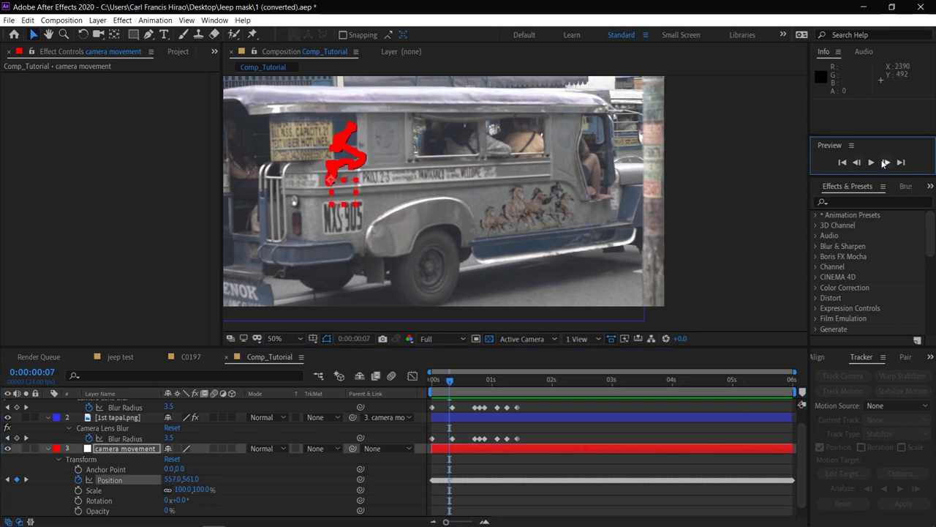
click(174, 480)
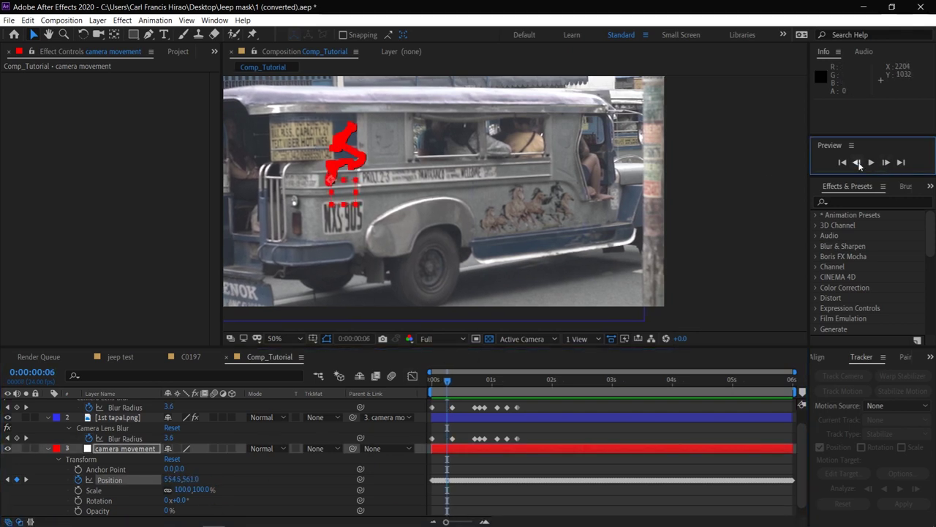
text(554.5)
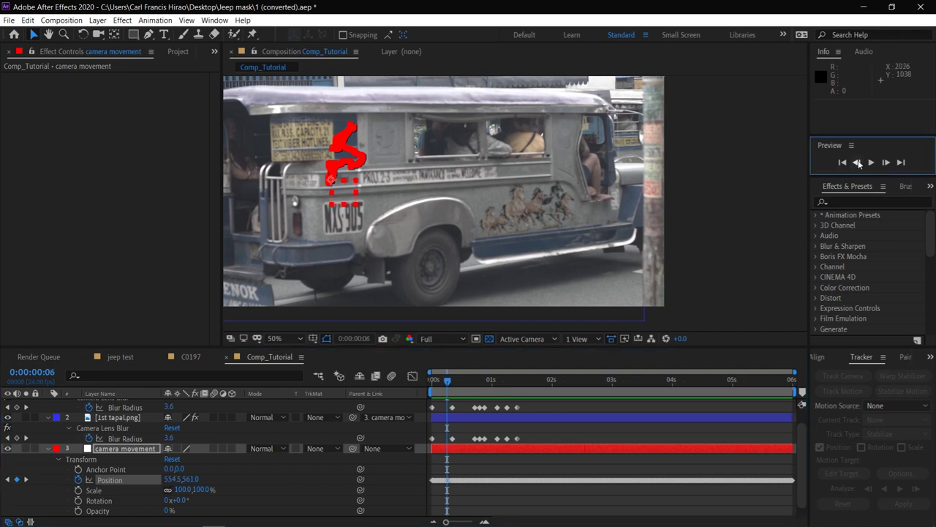
click(857, 162)
click(886, 162)
click(886, 162)
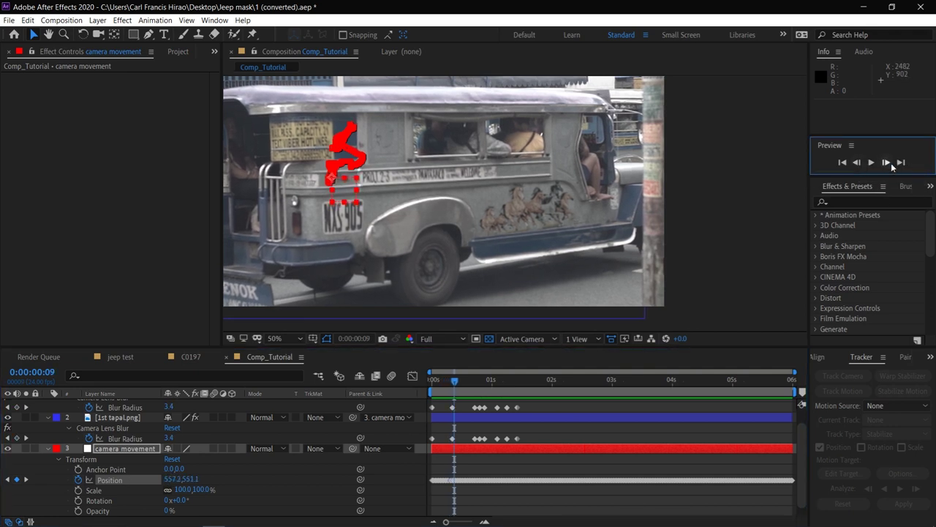
click(886, 163)
click(886, 162)
click(885, 162)
click(886, 162)
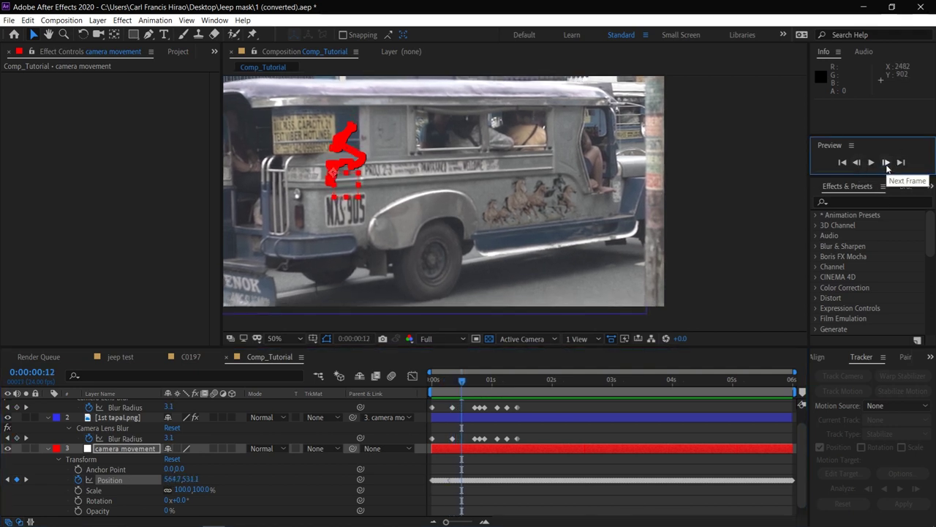
click(886, 163)
Play the comp from the start to verify the patch, then save the project.
drag(462, 385, 401, 379)
key(space)
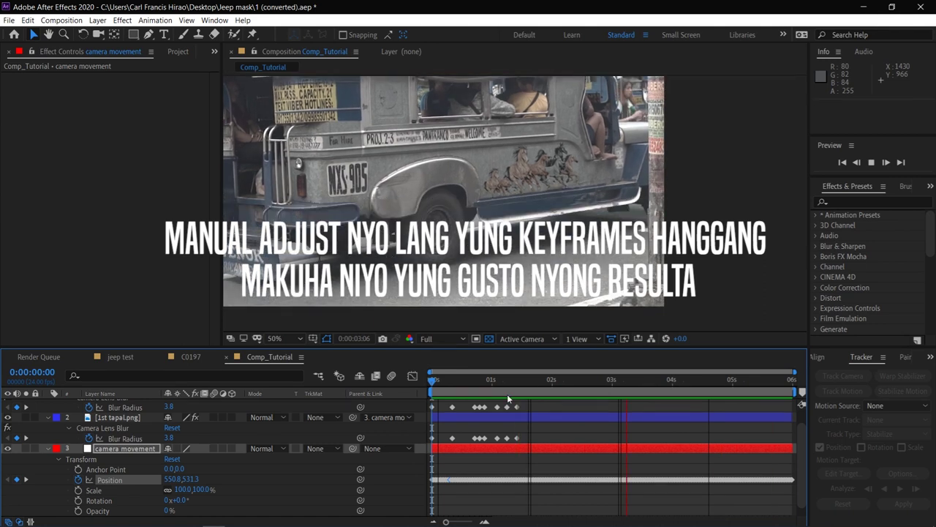
key(space)
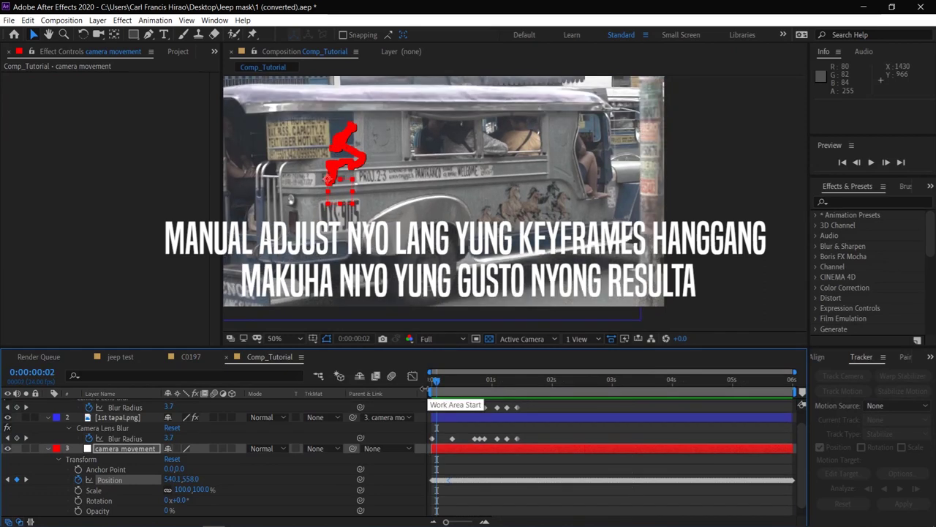
key(ctrl+s)
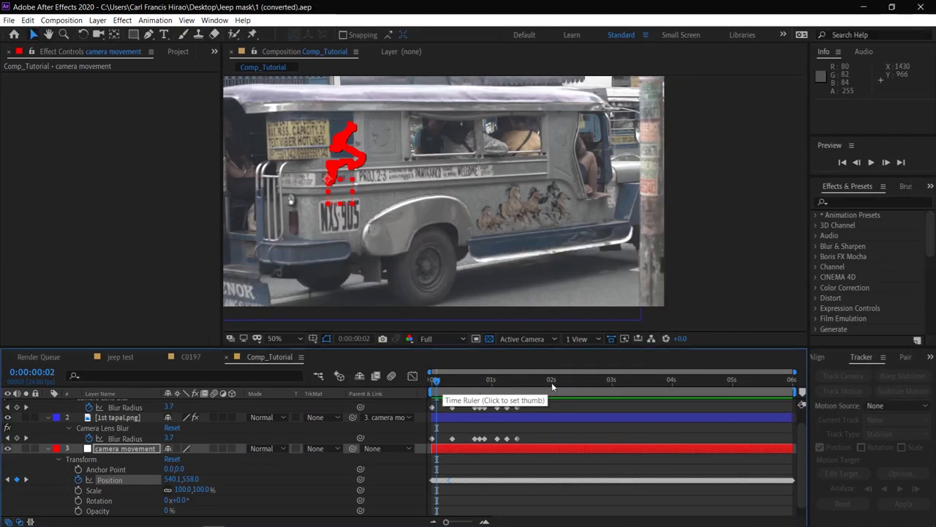
click(551, 381)
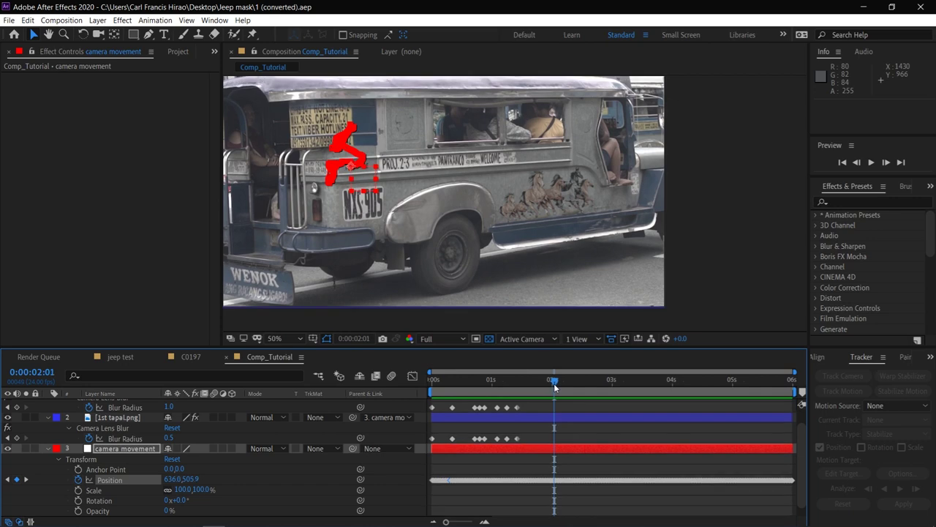
key(Page_Down)
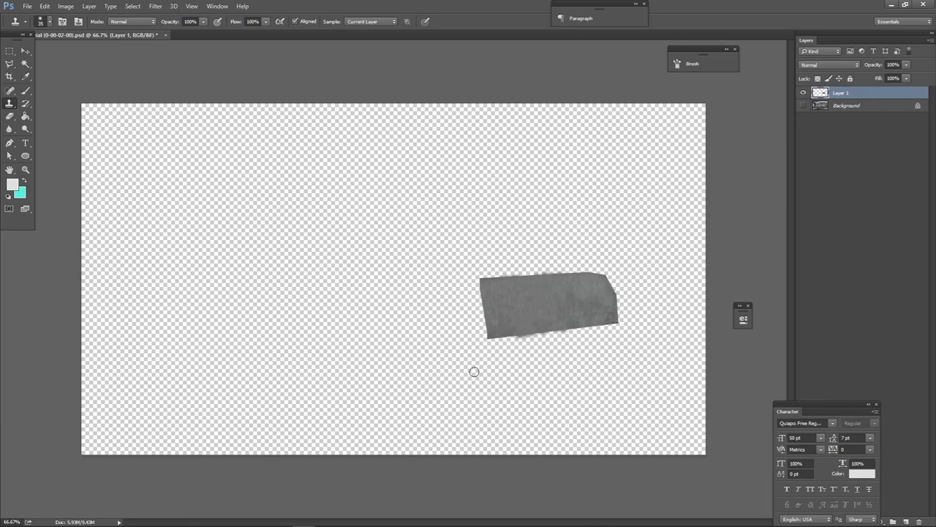
Hide Layer 1, show the Background photo, and duplicate Background as Background copy.
click(804, 94)
click(803, 106)
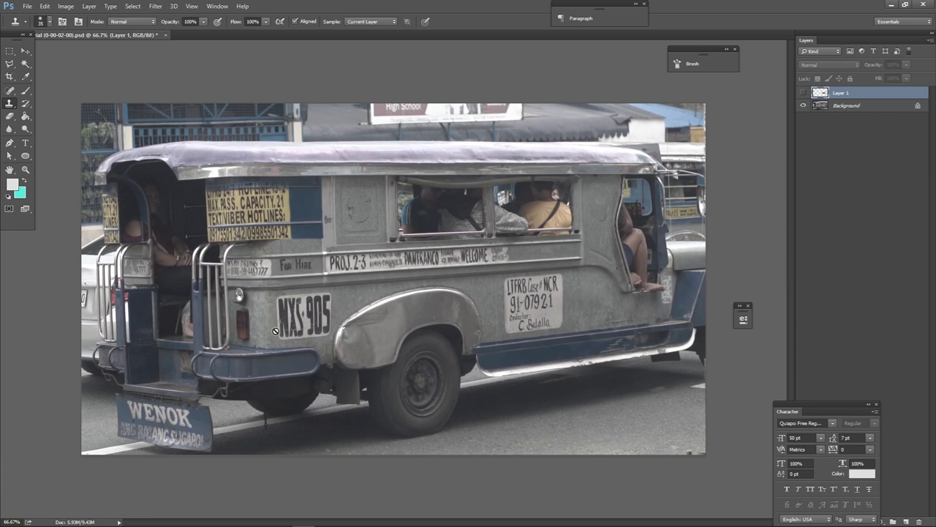
scroll(303, 323, up, 3)
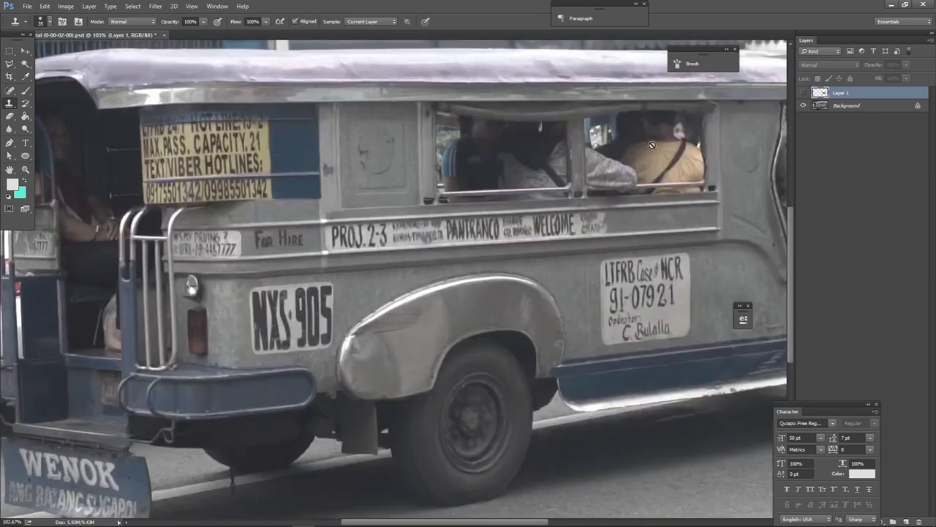
click(841, 108)
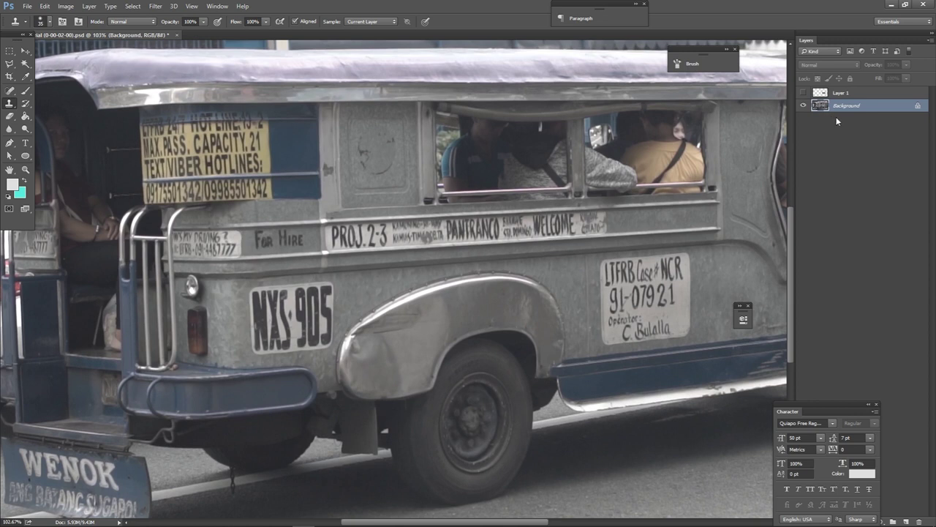
key(ctrl+j)
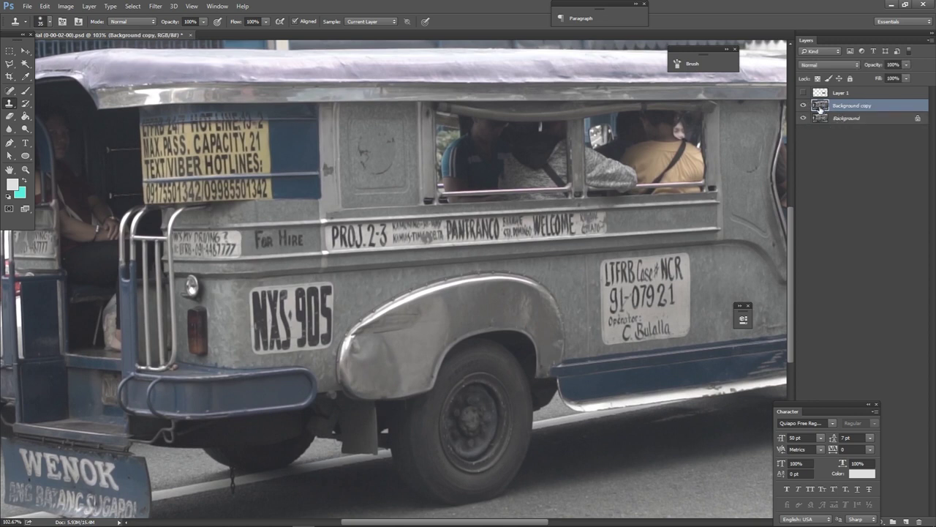
drag(468, 214, 671, 117)
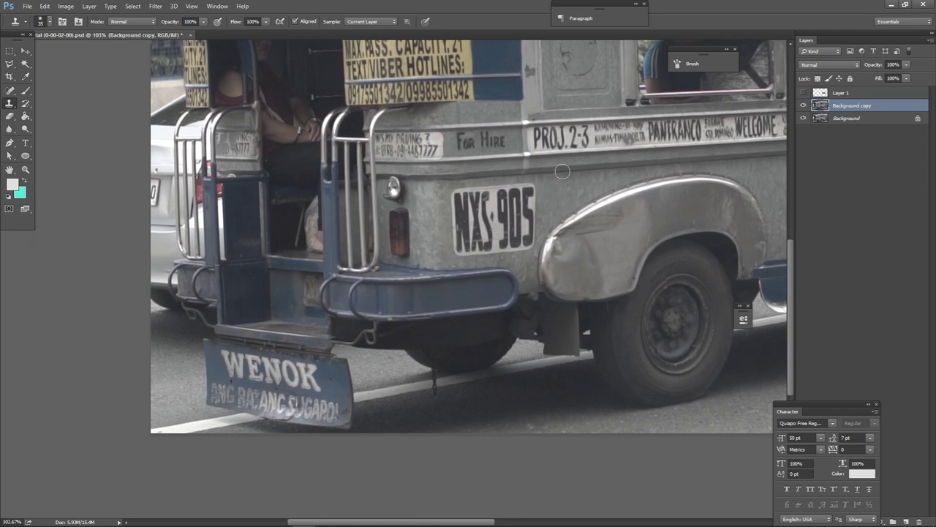
Clone grey bodywork over the leftover plate edge, X, 0 and 9 on Background copy.
scroll(479, 204, up, 5)
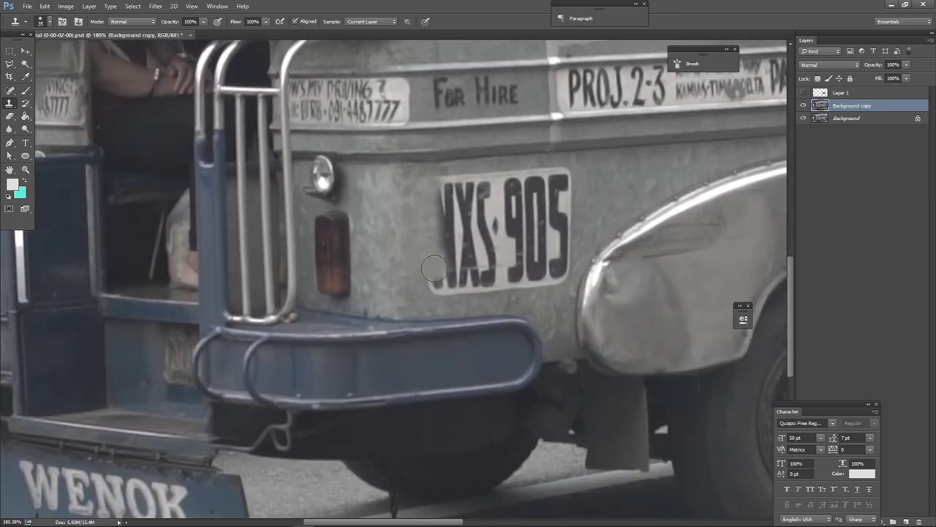
mouse_move(428, 285)
mouse_down()
mouse_move(531, 293)
mouse_move(579, 245)
mouse_move(570, 216)
mouse_move(594, 194)
mouse_move(585, 211)
mouse_move(535, 167)
mouse_move(519, 177)
mouse_move(453, 176)
mouse_move(428, 242)
mouse_move(449, 252)
mouse_move(455, 278)
mouse_move(465, 258)
mouse_move(463, 190)
mouse_up()
drag(553, 194, 571, 238)
click(837, 90)
click(841, 105)
mouse_move(545, 198)
mouse_down()
mouse_move(571, 194)
mouse_move(572, 276)
mouse_move(565, 236)
mouse_move(542, 261)
mouse_up()
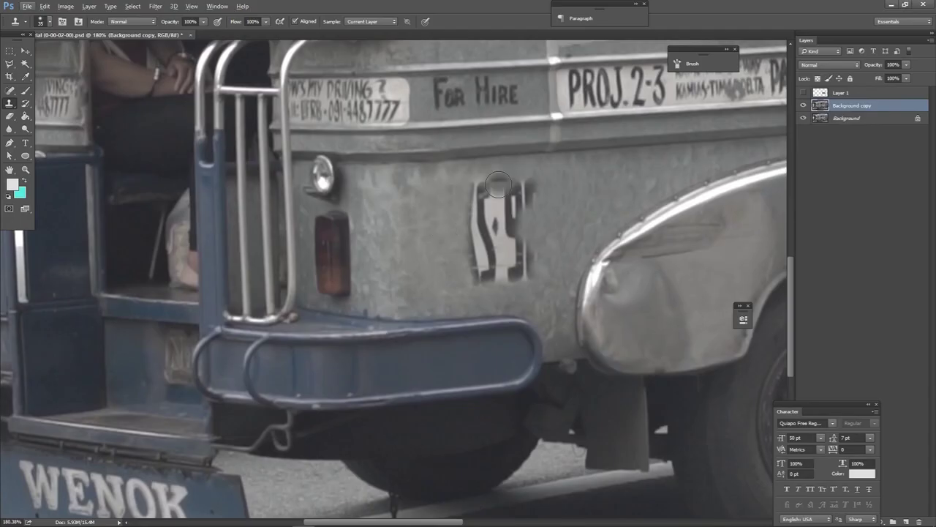
mouse_move(482, 186)
mouse_down()
mouse_move(504, 174)
mouse_move(522, 231)
mouse_move(499, 217)
mouse_move(505, 235)
mouse_move(470, 249)
mouse_move(472, 234)
mouse_move(460, 252)
mouse_move(482, 272)
mouse_move(522, 274)
mouse_move(528, 256)
mouse_up()
scroll(514, 247, up, 1)
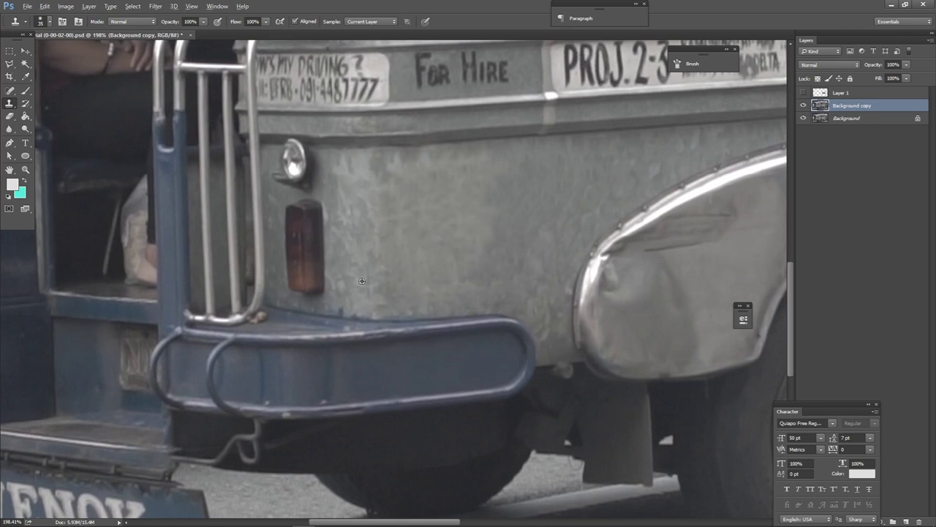
scroll(512, 241, down, 3)
scroll(530, 260, up, 5)
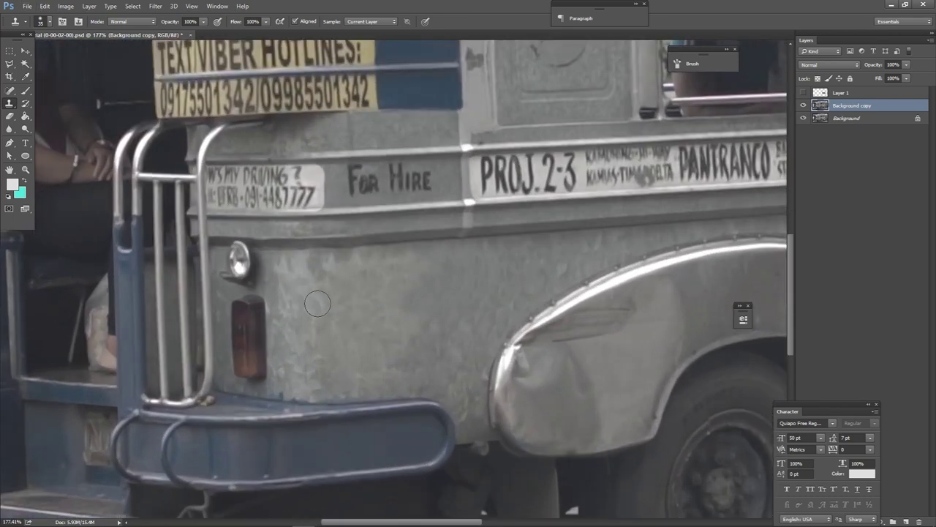
scroll(349, 340, down, 3)
scroll(349, 340, up, 3)
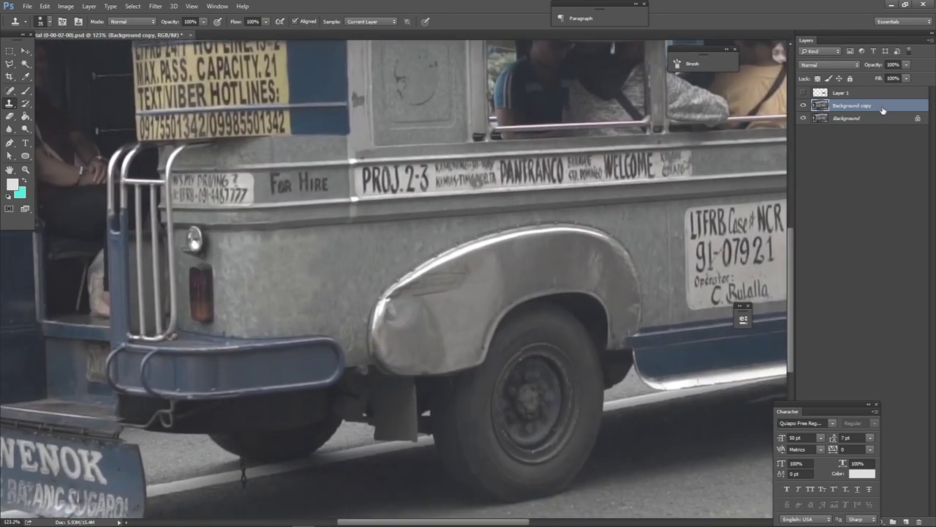
Trace a closed Pen outline around the cleaned panel area beside the rear fender.
key(l)
key(p)
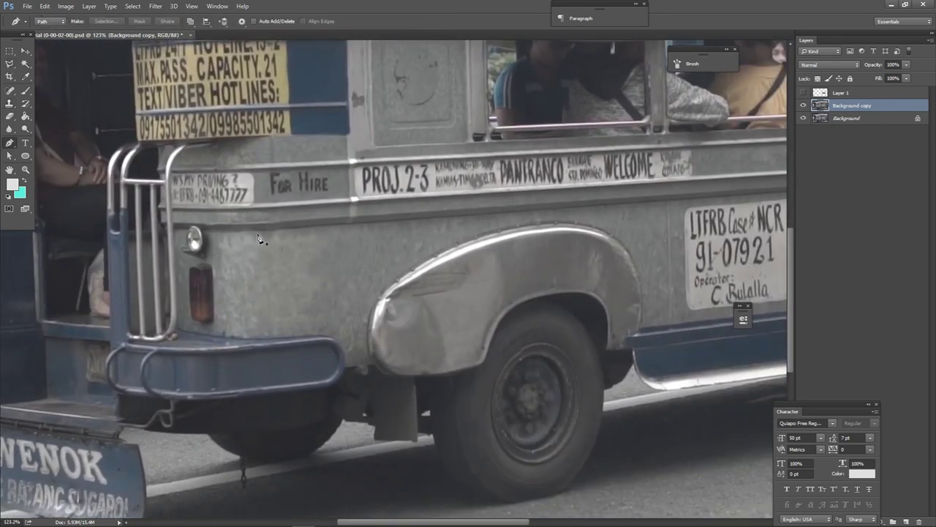
click(254, 234)
click(261, 238)
click(289, 240)
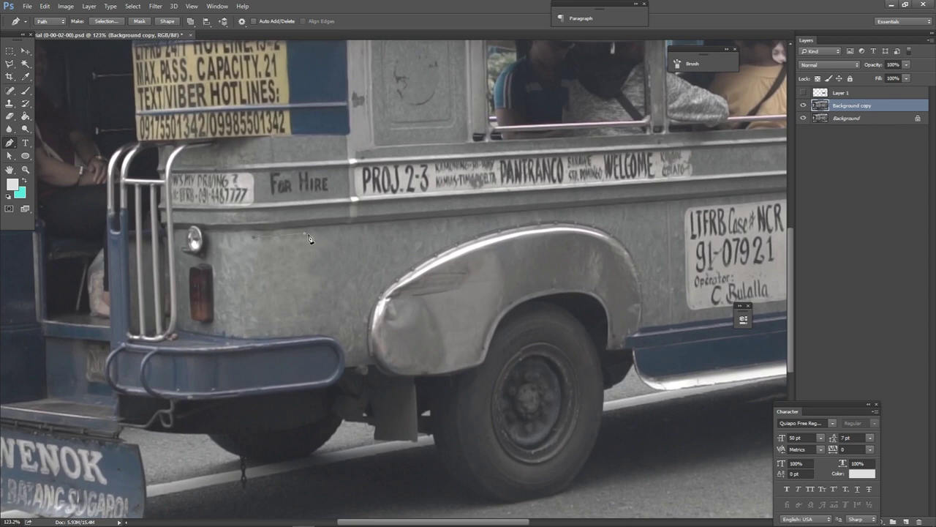
click(410, 227)
click(415, 256)
click(369, 290)
click(353, 330)
click(260, 334)
click(255, 240)
Turn the outline into a selection, cut it, and paste it in place as a new layer.
key(ctrl+Return)
key(ctrl+x)
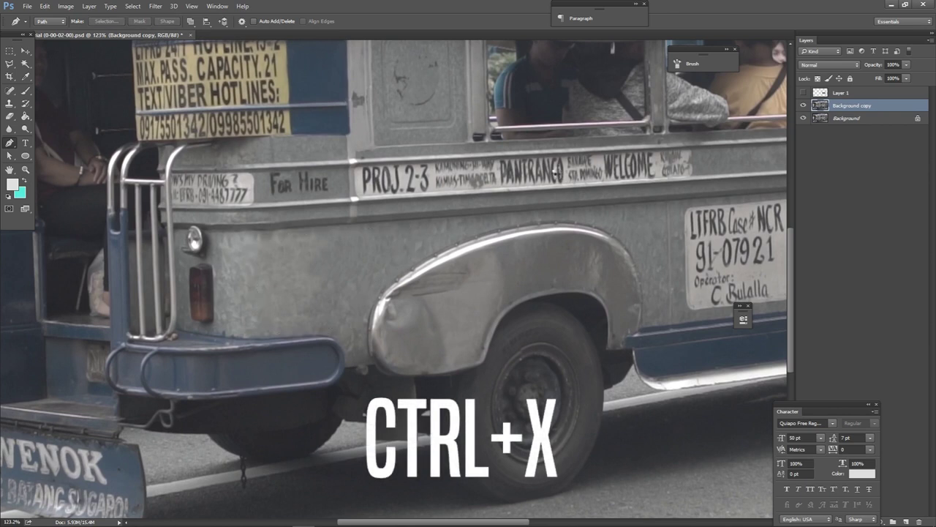
key(ctrl+x)
key(ctrl+shift+v)
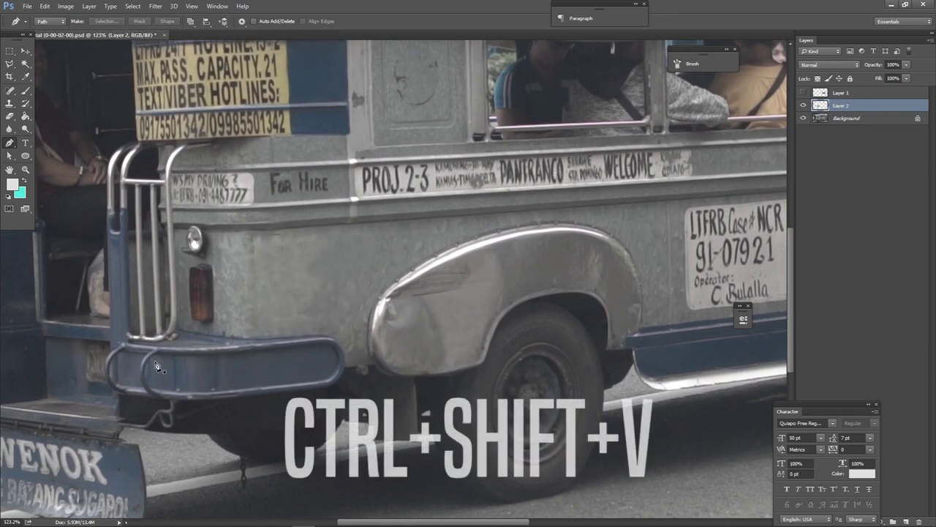
Compare the patch layer against the image, then hide the Background layer.
click(805, 106)
click(805, 107)
click(804, 107)
click(804, 107)
click(805, 107)
click(804, 107)
key(v)
scroll(322, 198, up, 2)
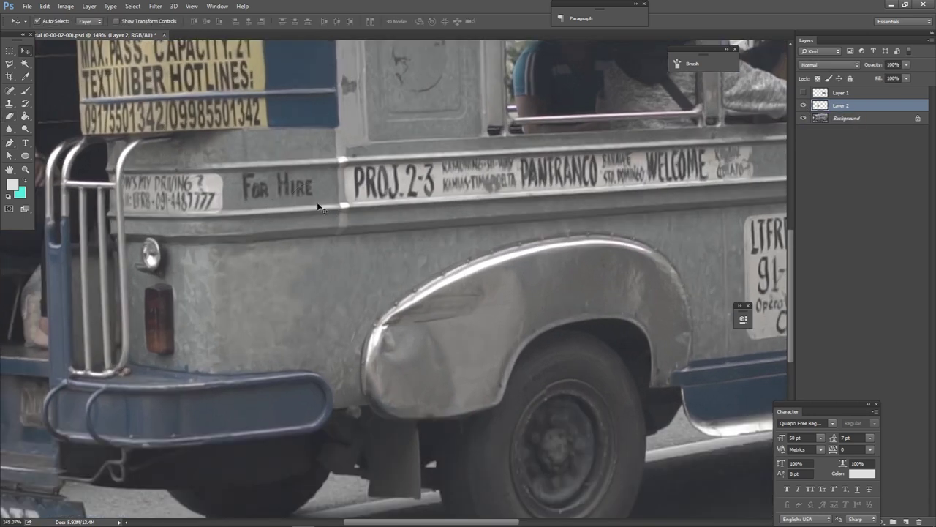
scroll(329, 190, down, 4)
scroll(329, 188, up, 2)
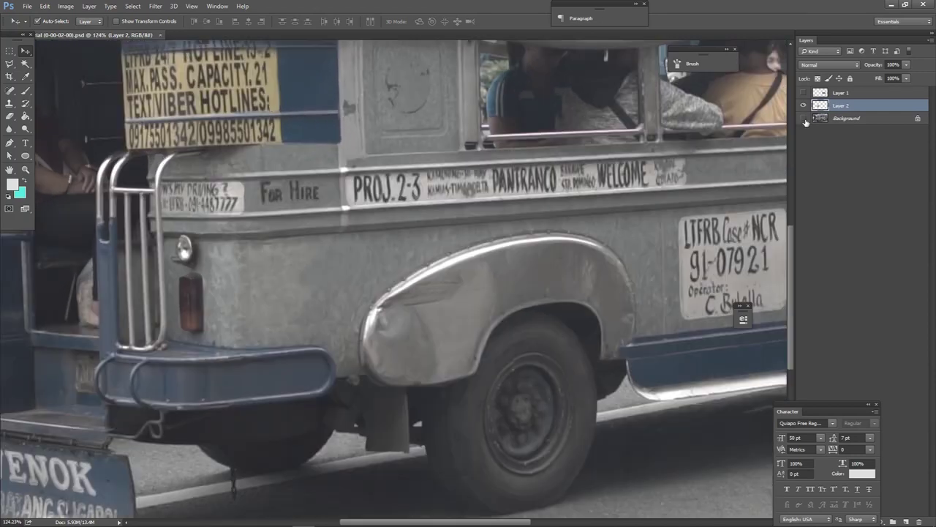
click(804, 118)
Save a copy as PNG named '2nd tapal' in the matss folder, accepting PNG Options.
key(ctrl+shift+s)
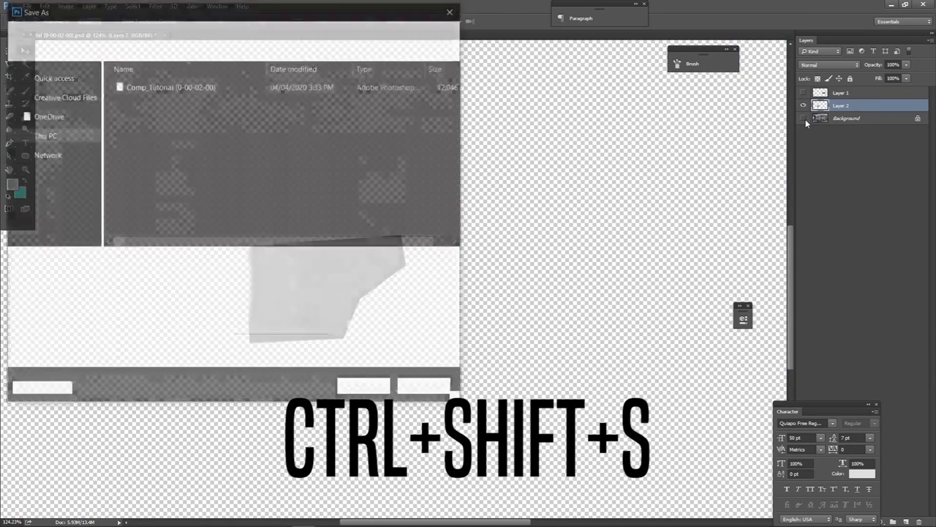
click(154, 275)
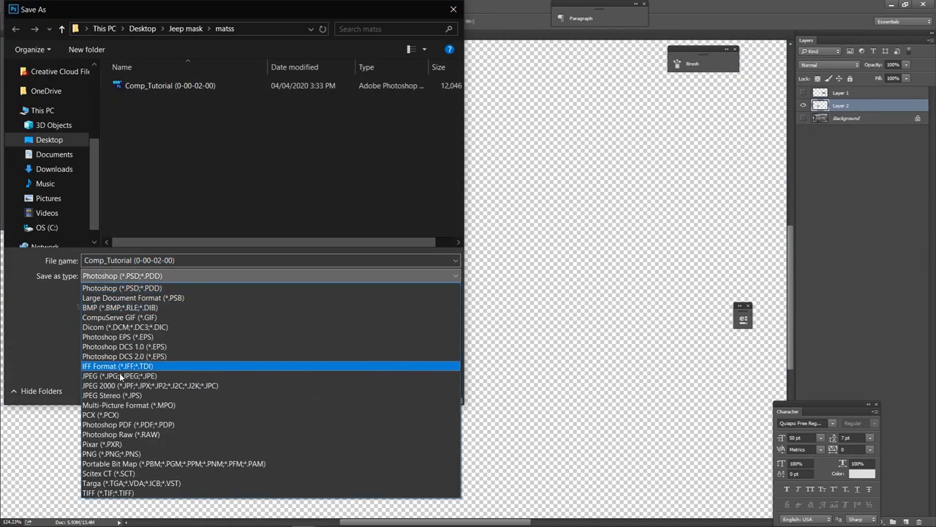
click(110, 449)
click(139, 86)
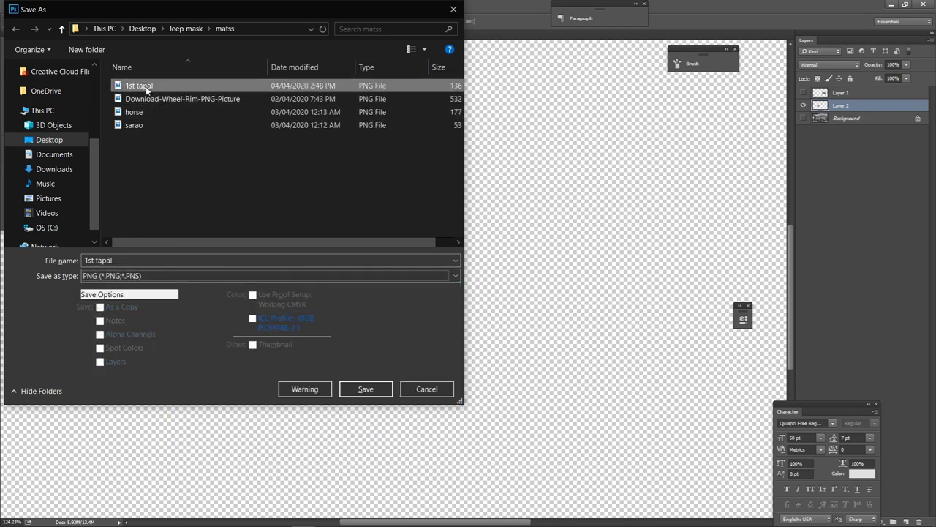
click(98, 260)
click(94, 260)
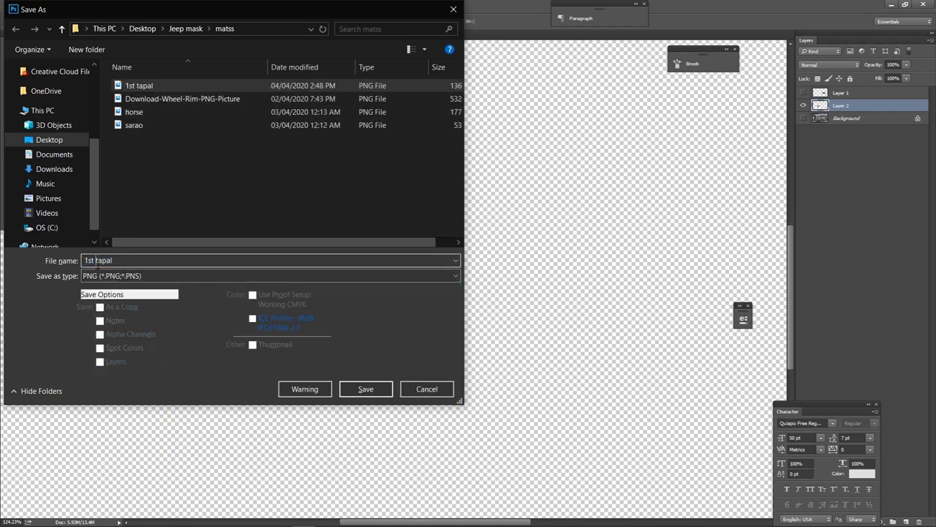
double_click(92, 261)
text(2nd)
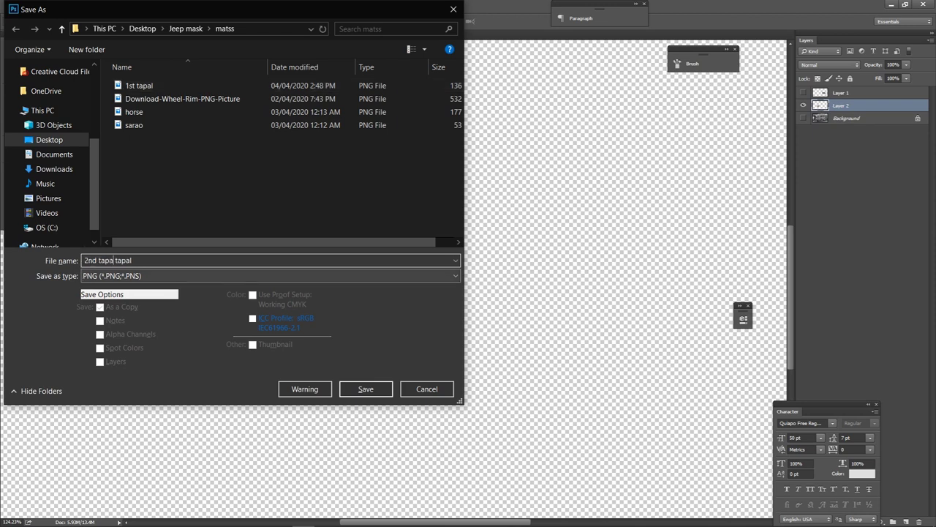
key(Return)
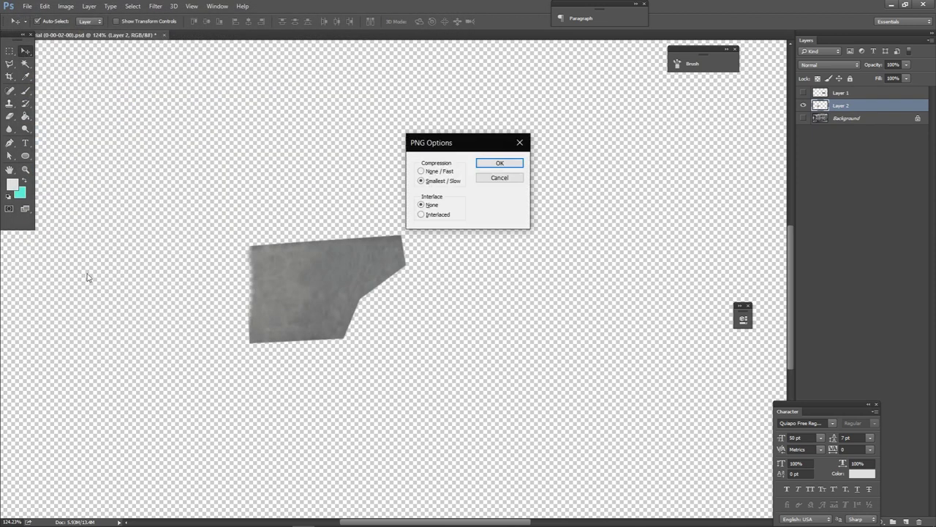
click(491, 165)
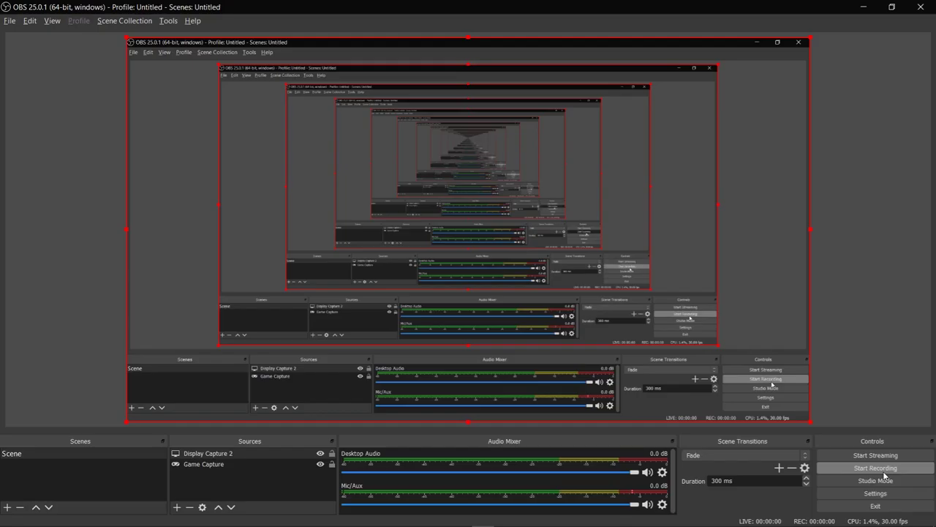
Drag 2nd tapal from the matss folder in File Explorer into the After Effects timeline.
key(alt+Tab)
key(alt+Tab)
key(alt+Tab)
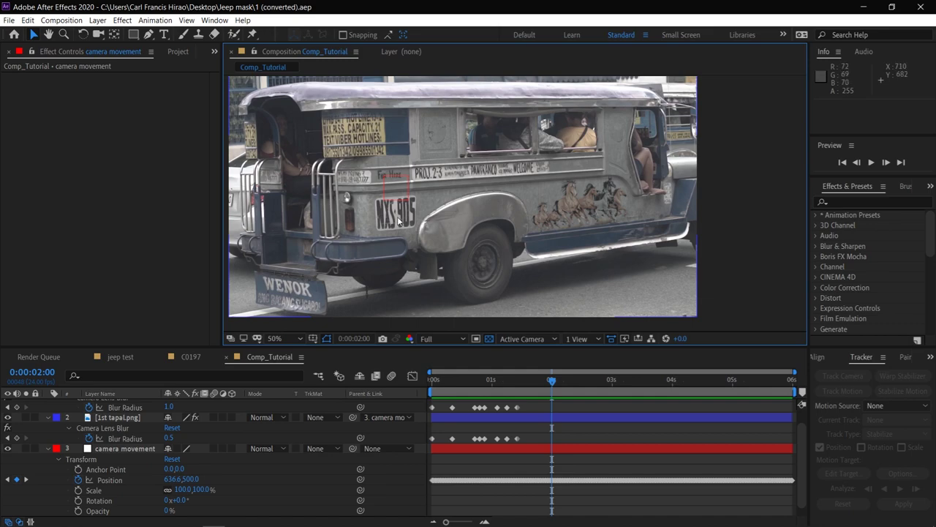
key(alt+Tab)
key(alt+Tab)
key(alt+Tab)
key(alt+Tab)
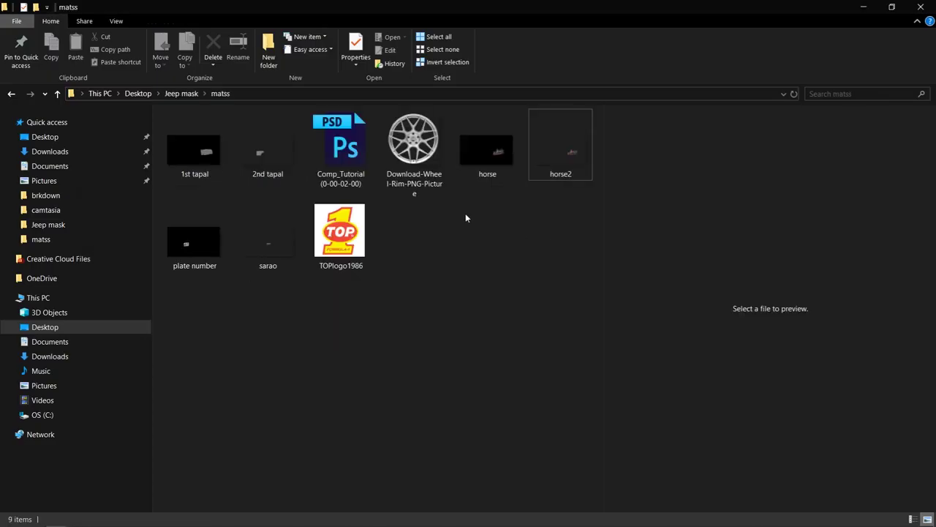
click(261, 161)
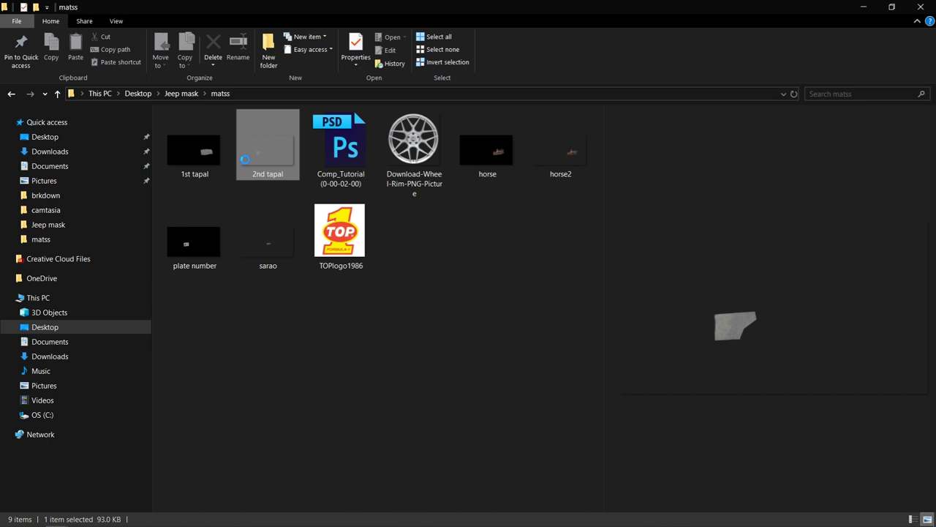
drag(245, 159, 138, 402)
key(alt+Tab)
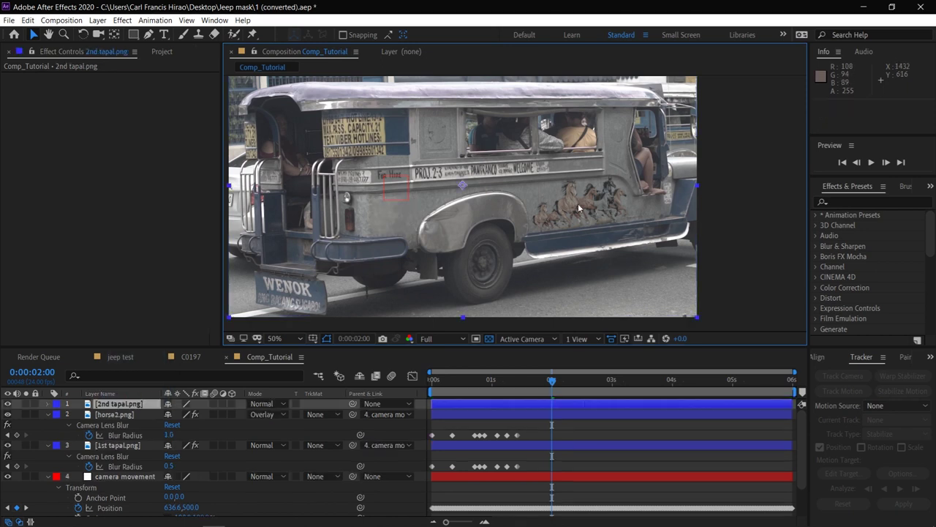
Parent 2nd tapal.png to the 4. camera movement layer.
scroll(418, 273, up, 3)
key(space)
drag(412, 255, 514, 242)
click(384, 404)
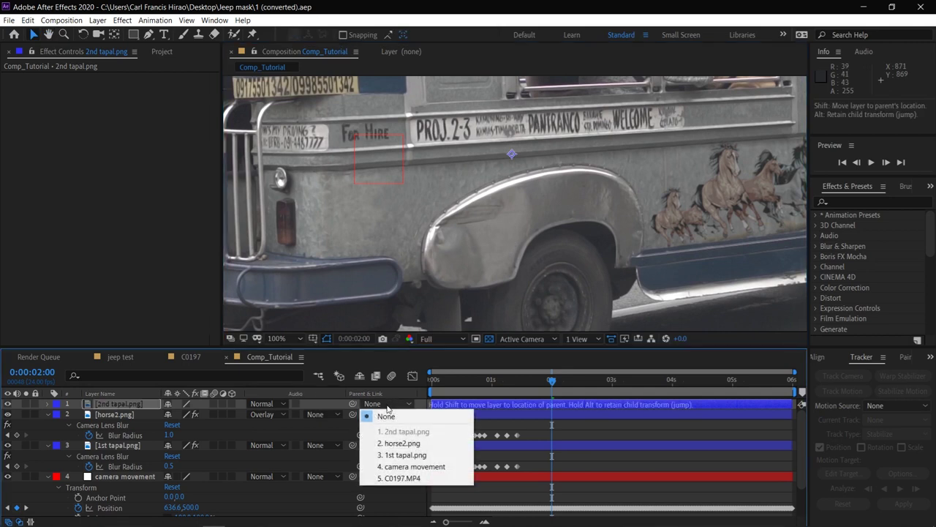
click(399, 466)
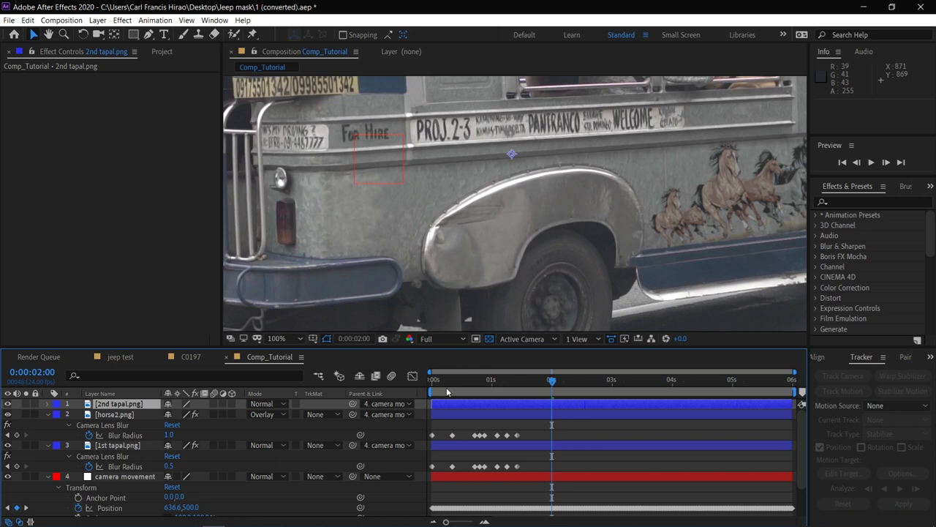
drag(448, 392, 432, 392)
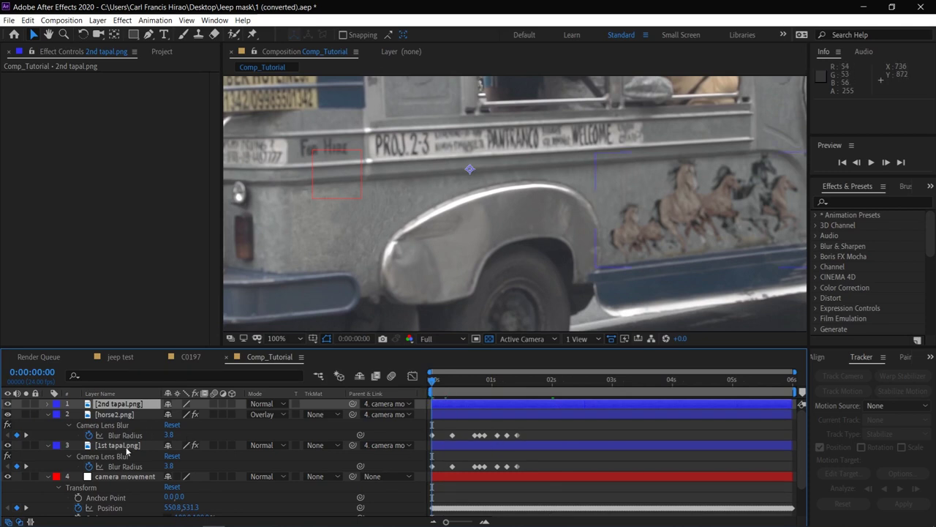
Copy 1st tapal.png's Camera Lens Blur onto 2nd tapal.png and save the project.
click(126, 447)
right_click(72, 79)
click(95, 109)
click(112, 404)
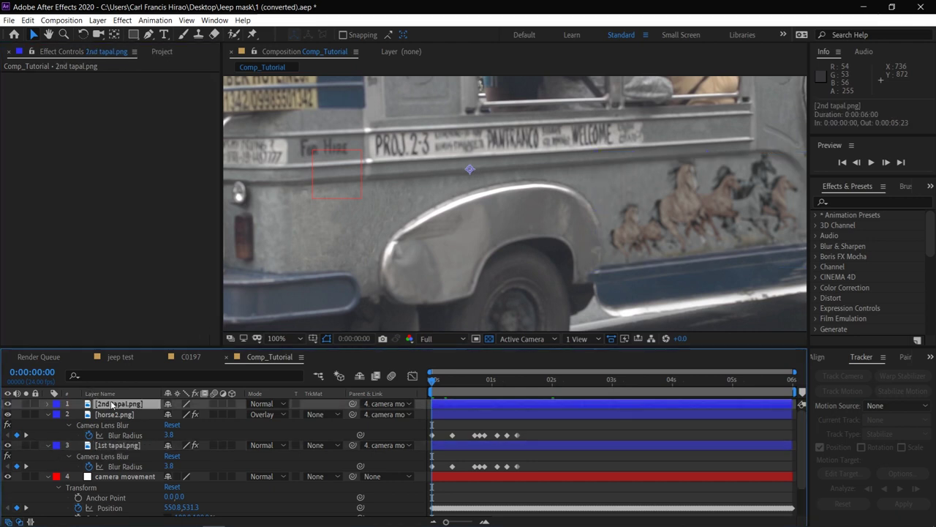
key(ctrl+v)
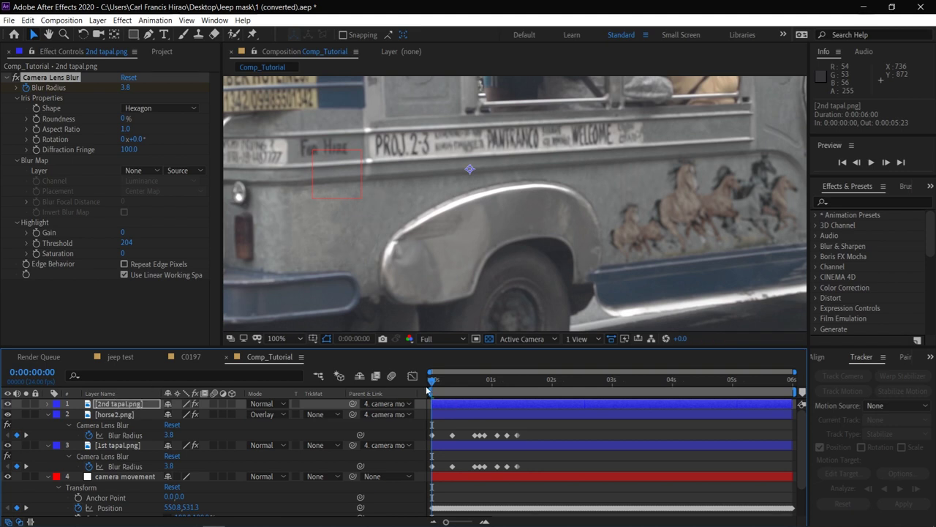
key(ctrl+s)
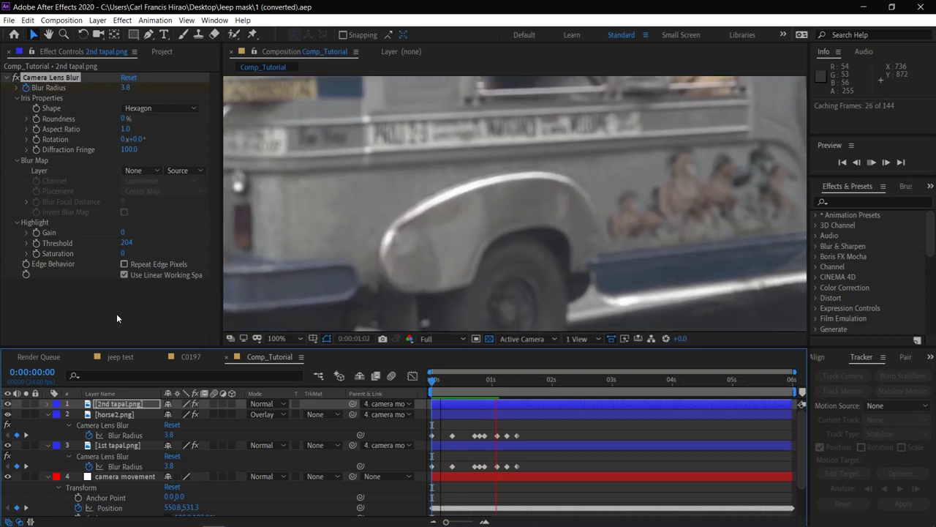
click(553, 379)
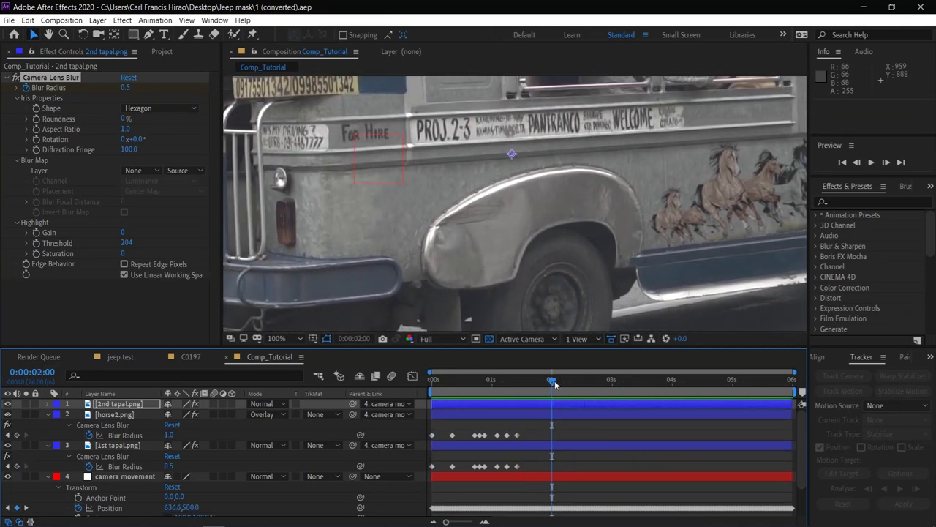
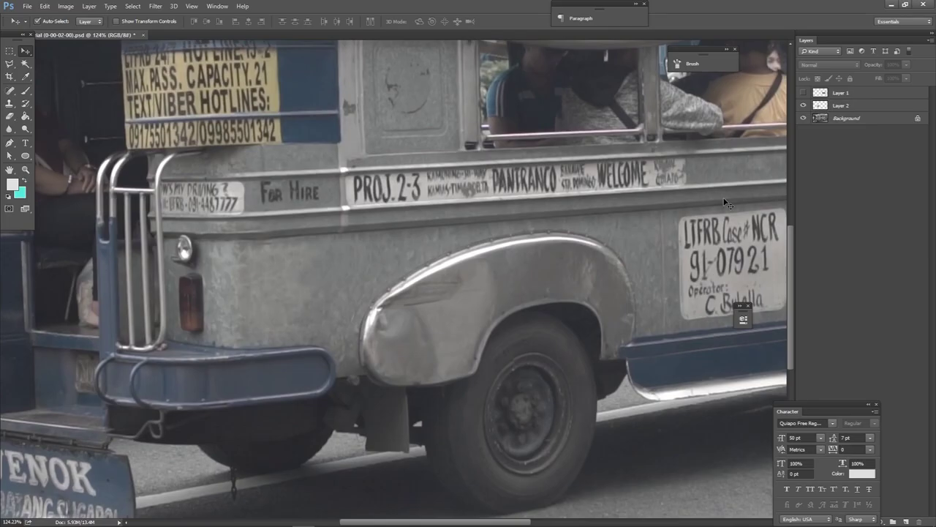
Choose the Rounded Rectangle Tool and set the foreground colour to light beige d6d3cb.
click(24, 156)
drag(25, 159, 47, 164)
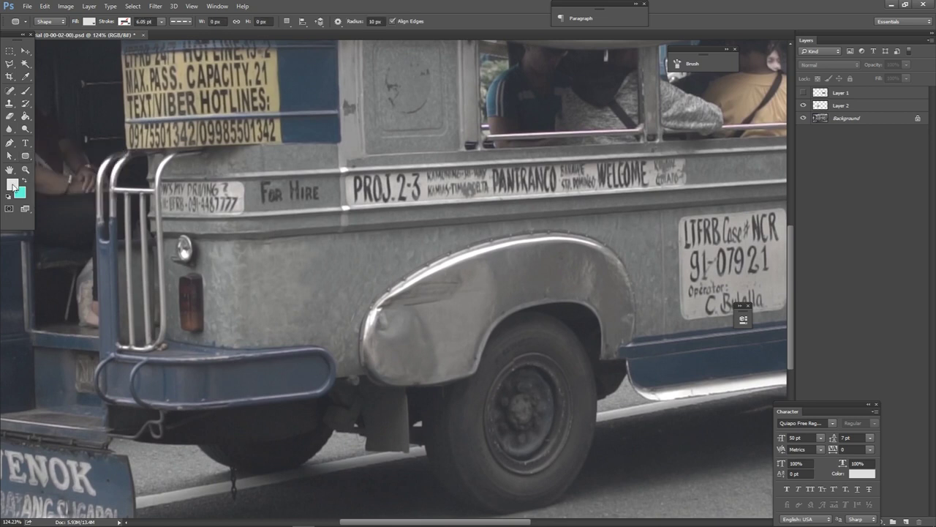
click(13, 184)
click(666, 380)
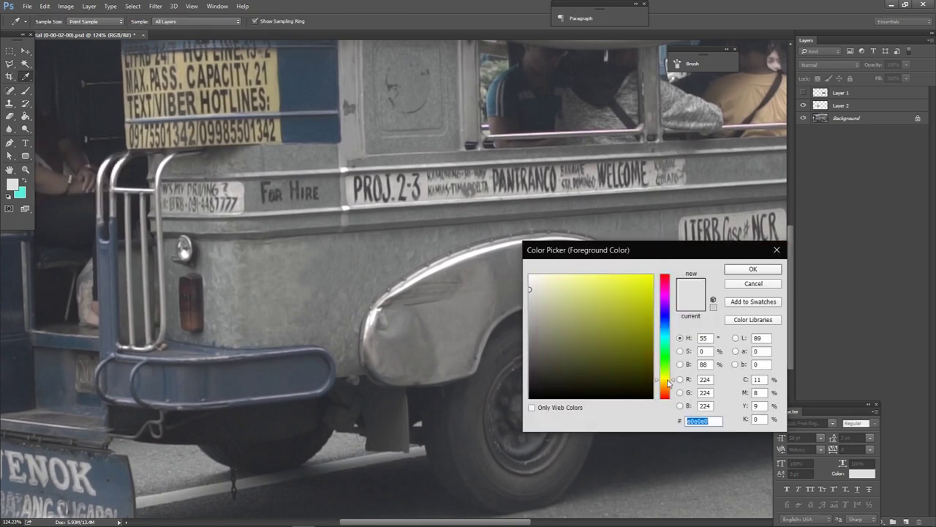
drag(668, 382, 678, 389)
drag(530, 293, 539, 294)
drag(539, 295, 535, 295)
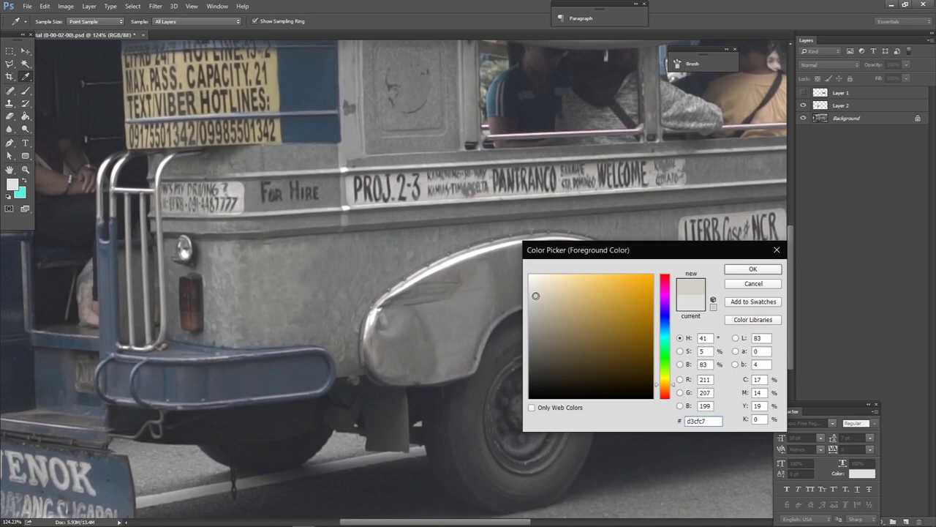
click(753, 269)
Draw a rounded rectangle and move it down onto the jeepney's rear fender.
key(u)
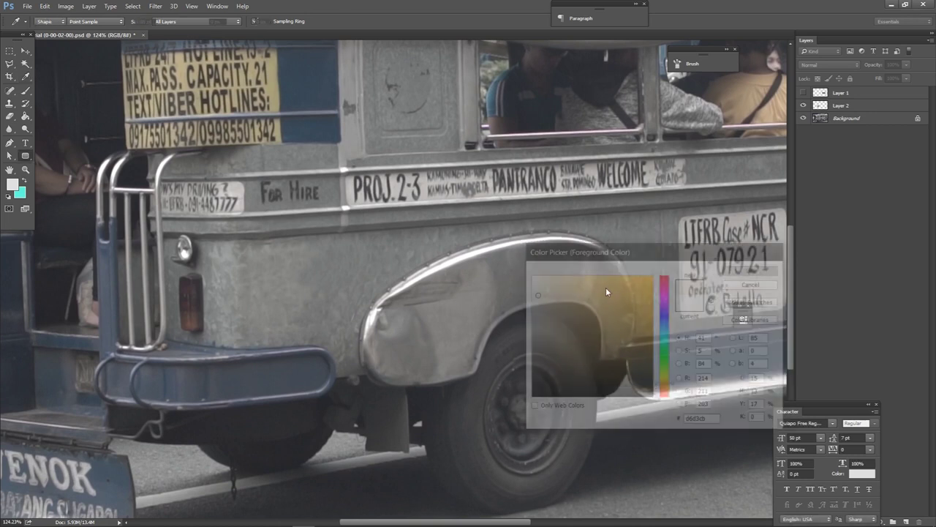
drag(354, 221, 475, 300)
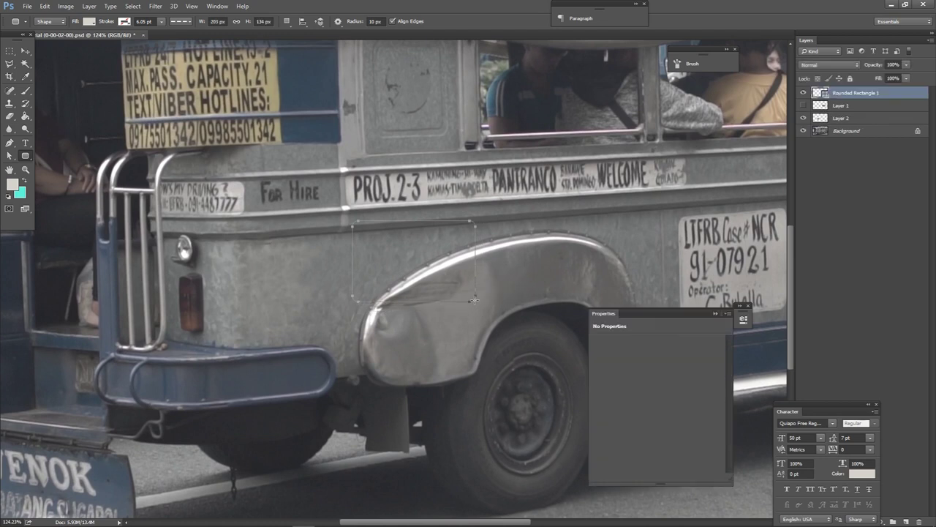
key(v)
drag(462, 295, 480, 366)
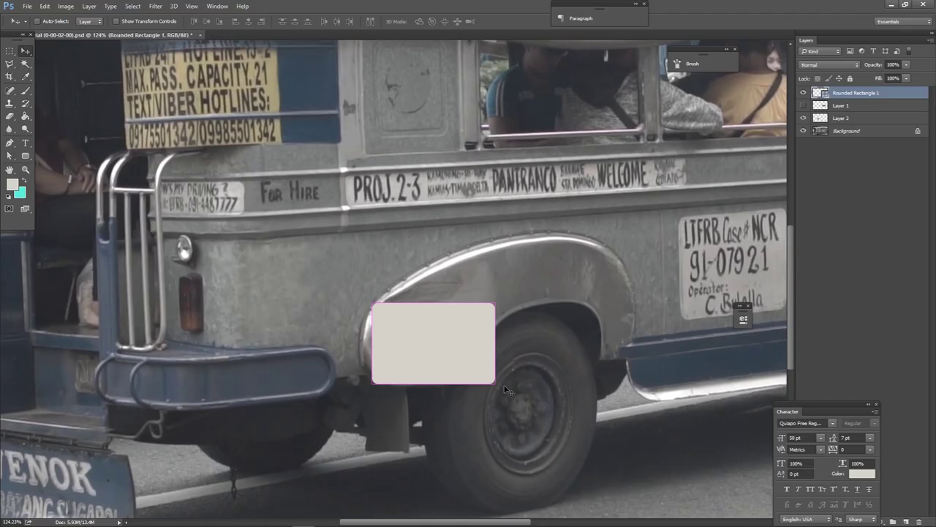
Enlarge the beige rounded rectangle toward the lower right with Free Transform.
key(ctrl+t)
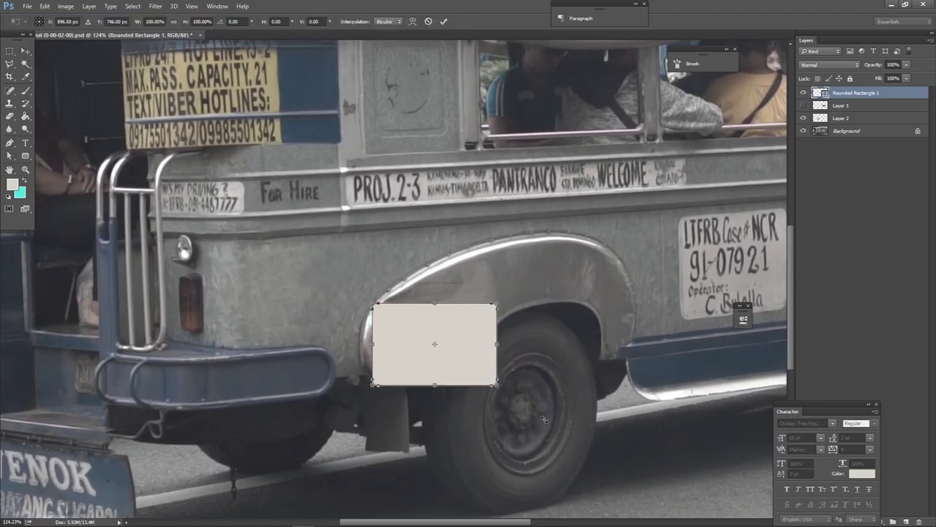
drag(495, 388, 563, 428)
key(Return)
Type black 'ABK' in Quiapo Free Regular inside the rectangle.
key(t)
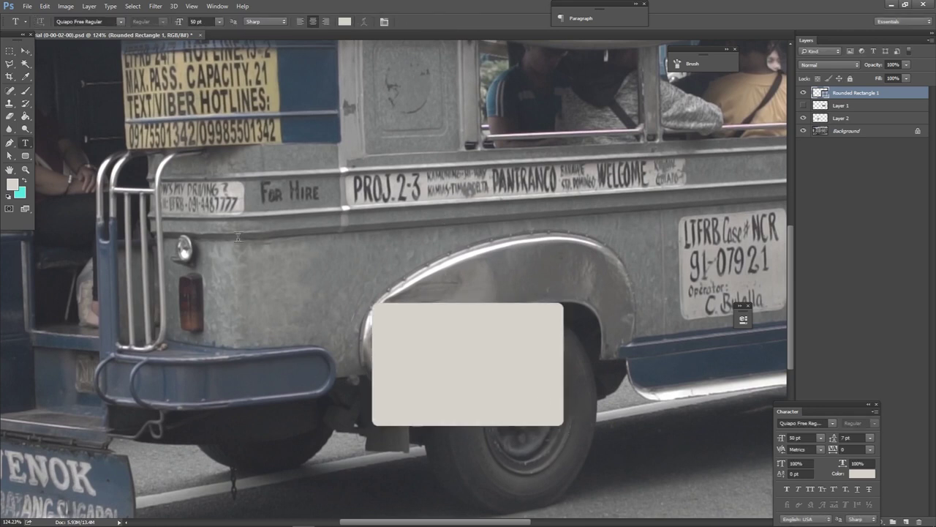
click(401, 368)
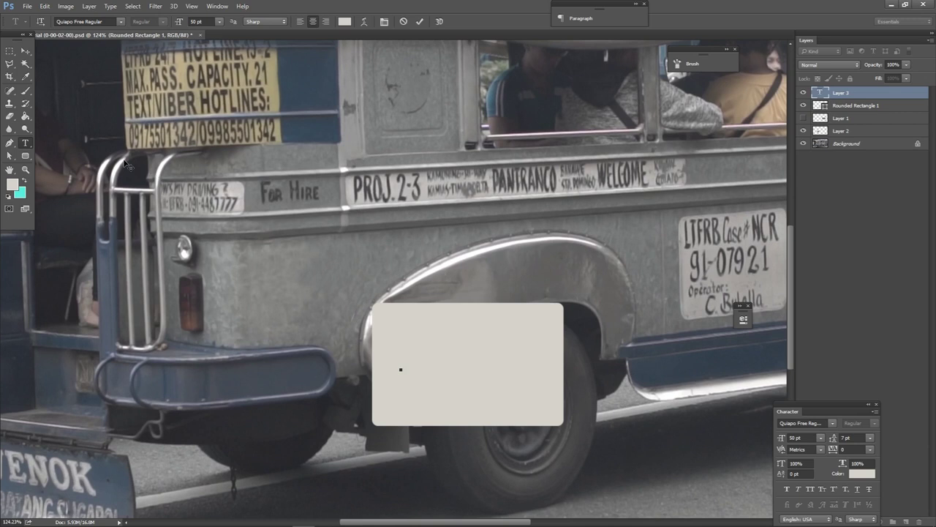
click(91, 22)
key(Return)
click(12, 184)
click(539, 390)
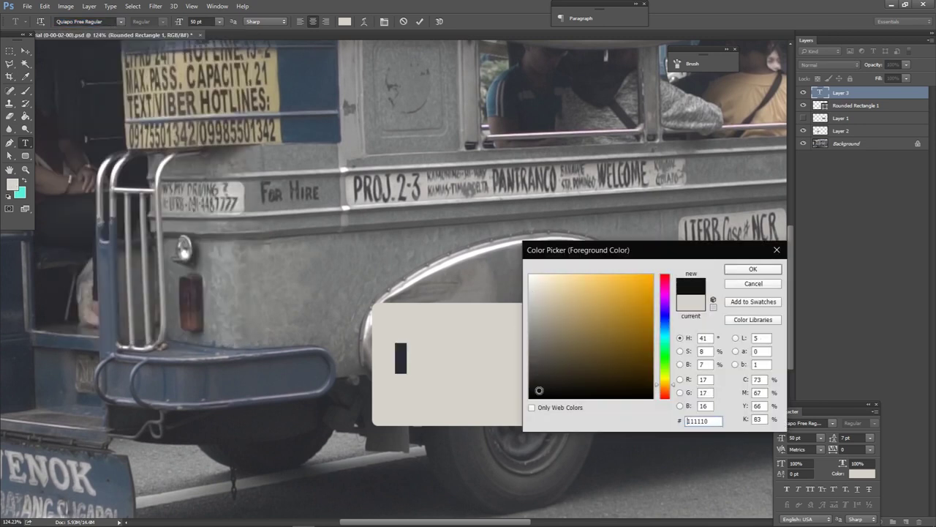
click(734, 270)
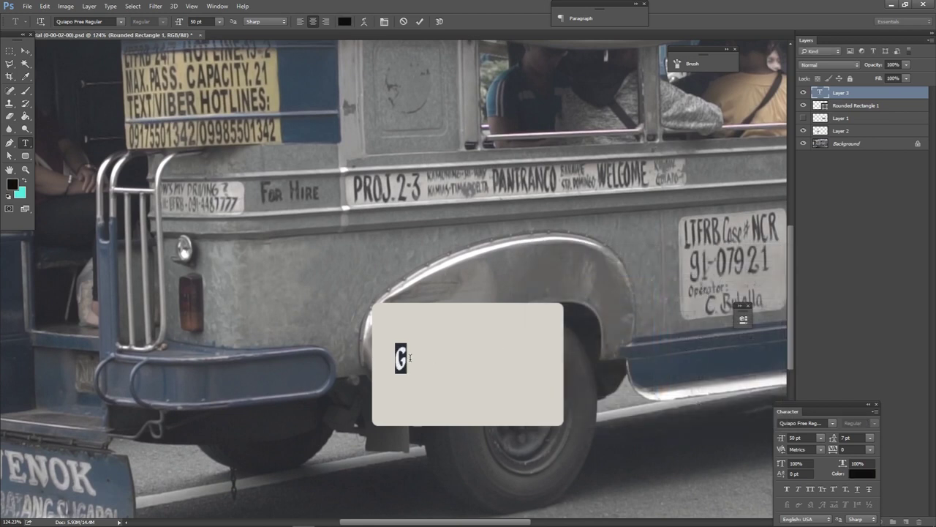
text(ABK)
key(ctrl+a)
click(27, 52)
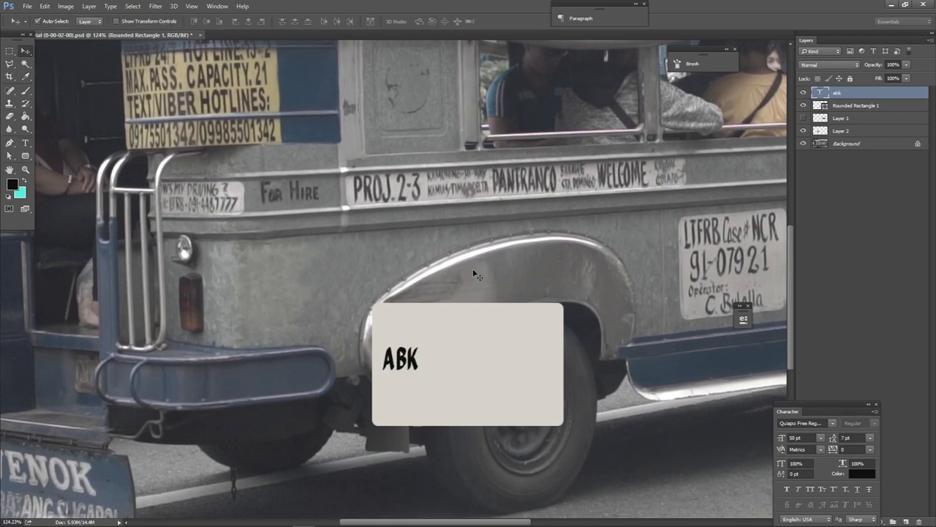
Scale the ABK text narrower and taller, to 163.14 pt.
key(ctrl+t)
drag(428, 373, 483, 424)
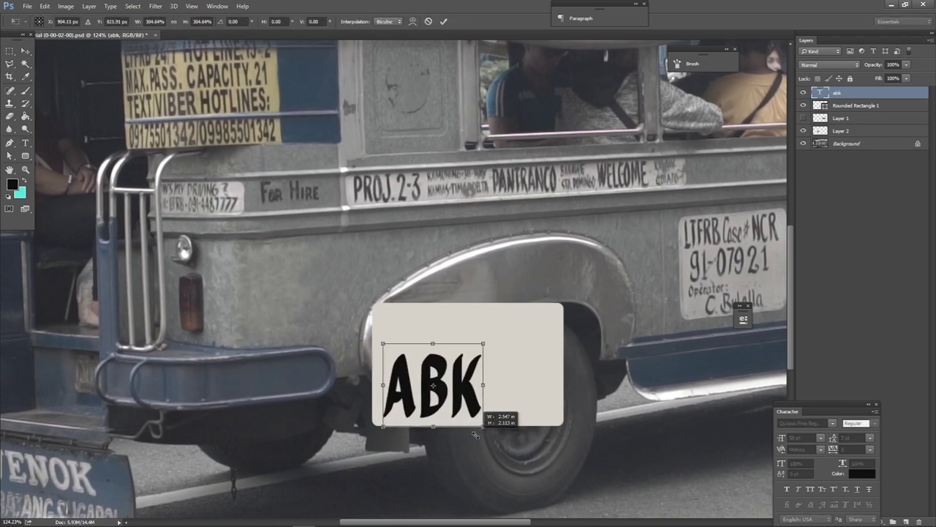
drag(483, 384, 444, 380)
mouse_move(417, 343)
mouse_down()
mouse_move(414, 328)
mouse_move(415, 354)
mouse_move(429, 339)
mouse_up()
key(Return)
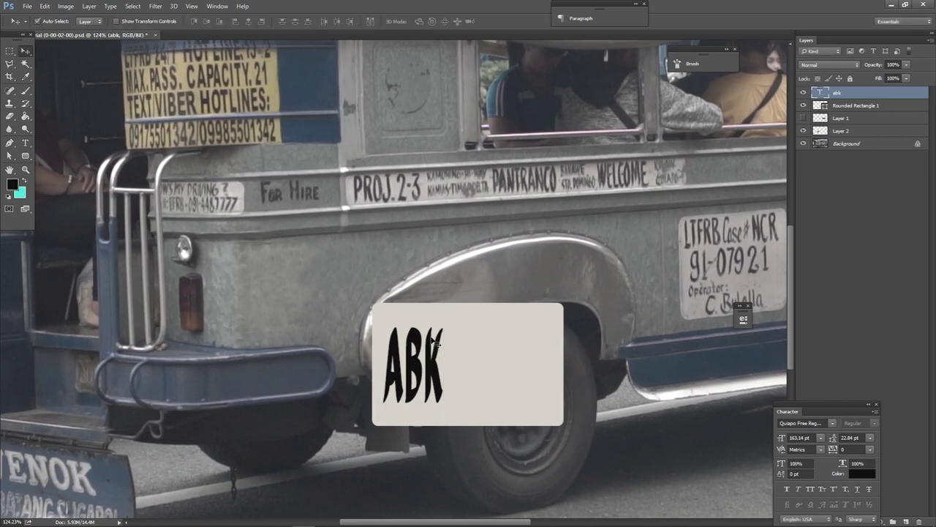
Duplicate the text into '123' and a raised dot so the plate reads ABK·123.
alt+drag(445, 377, 524, 376)
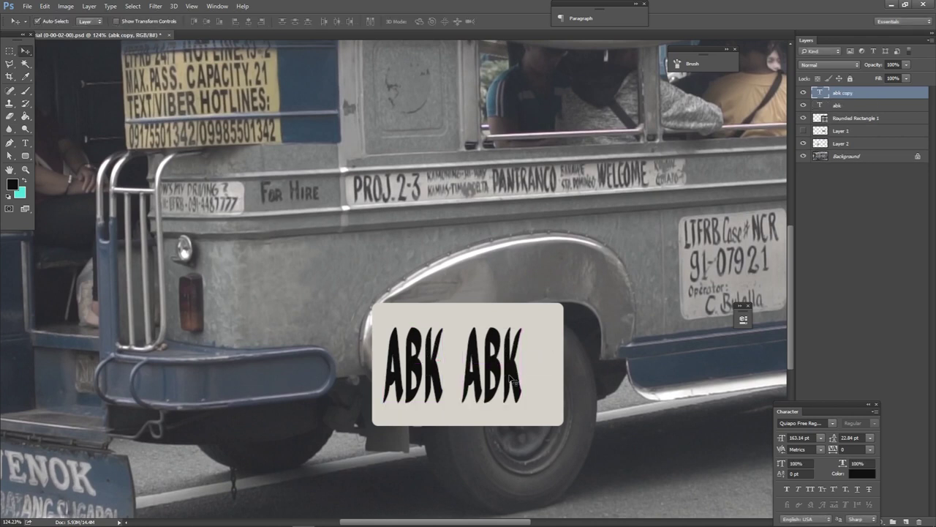
double_click(510, 377)
text(123)
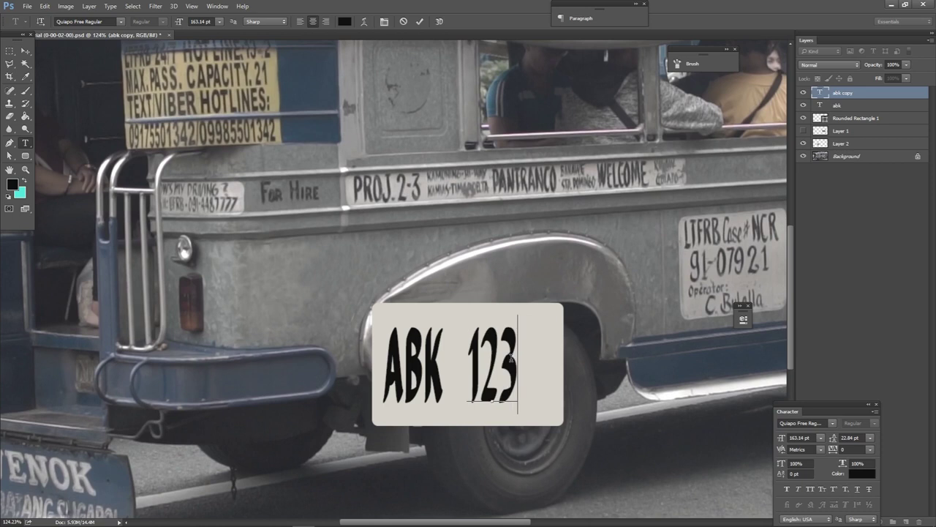
click(27, 52)
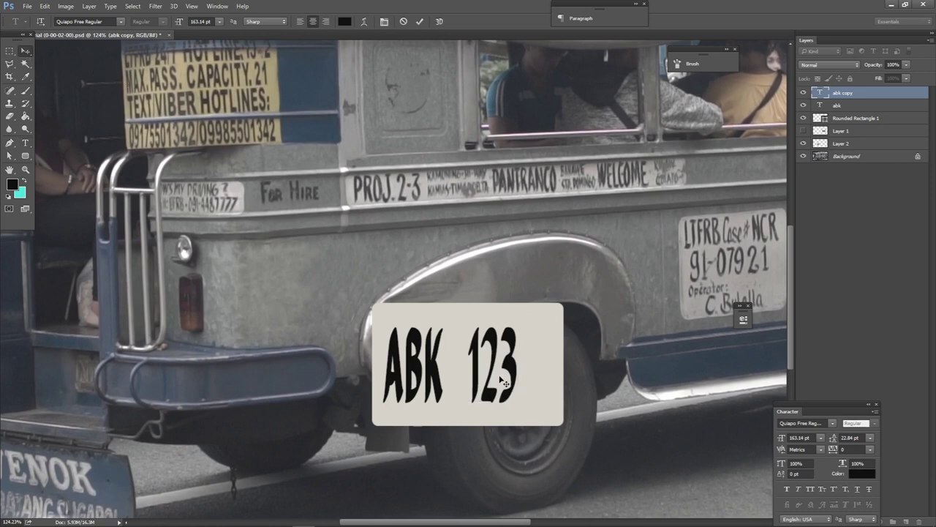
alt+drag(496, 339, 461, 338)
double_click(461, 350)
text(.)
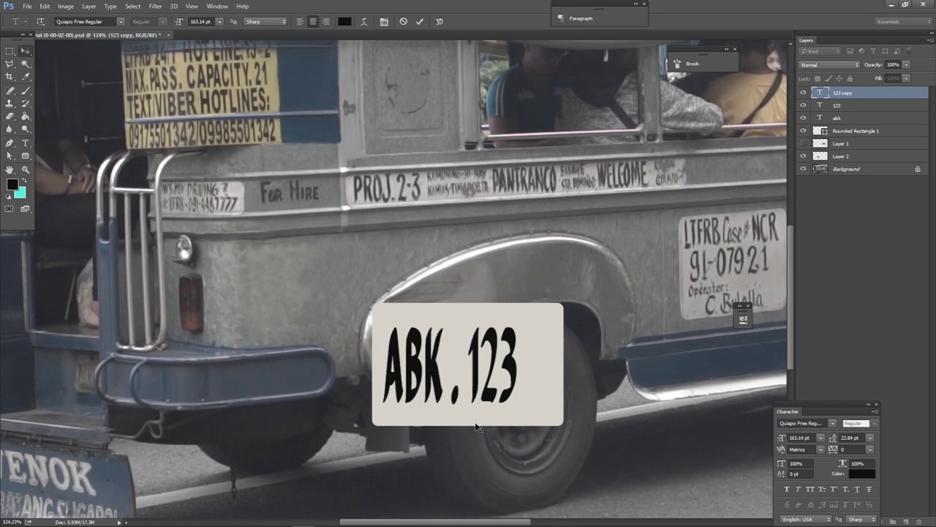
click(26, 52)
drag(455, 400, 464, 363)
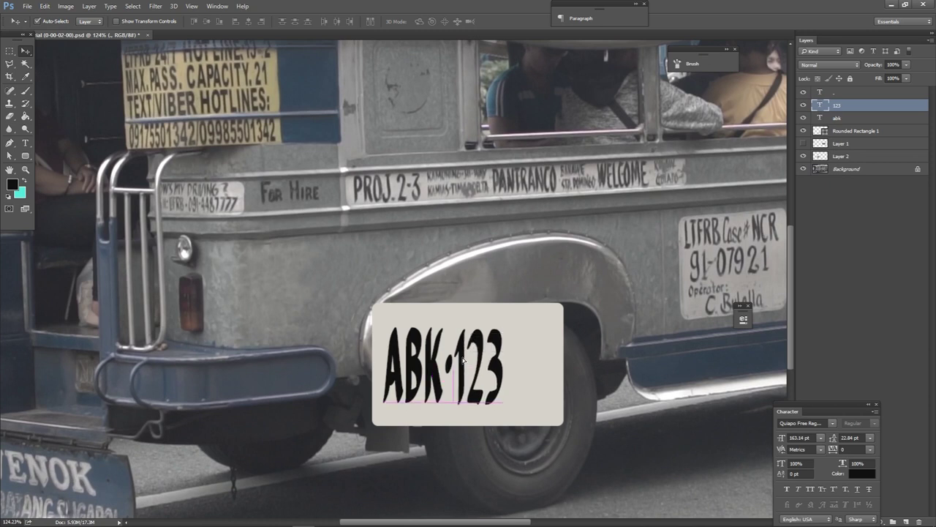
Scale all three text layers to about 143% and merge them with the rectangle.
click(867, 123)
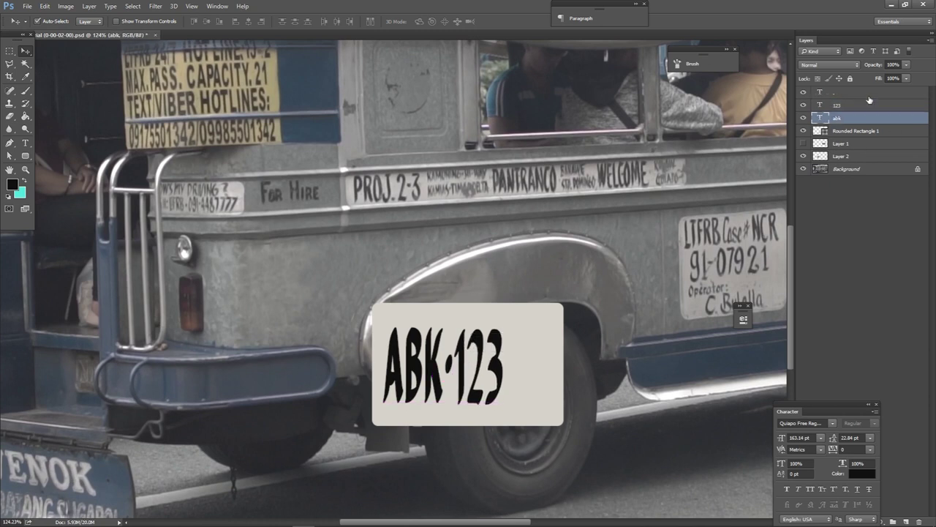
shift+click(868, 95)
key(ctrl+t)
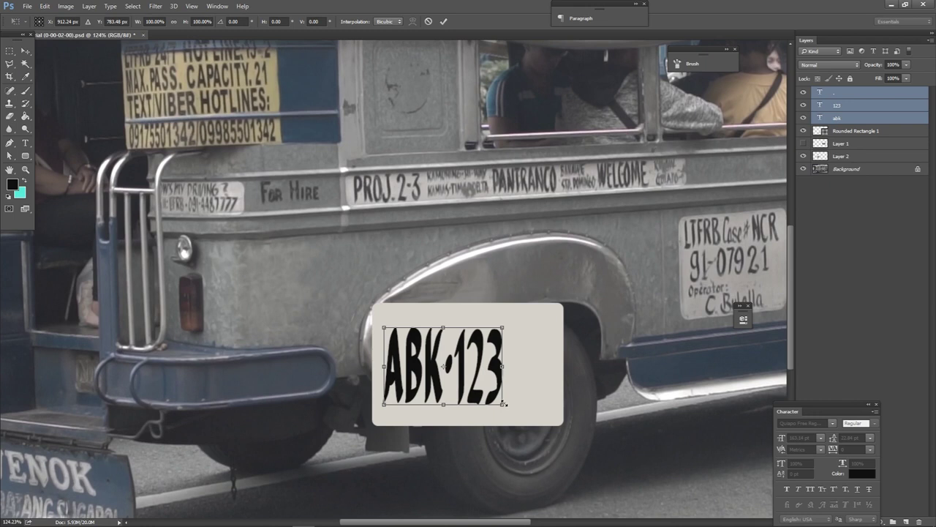
drag(502, 403, 549, 398)
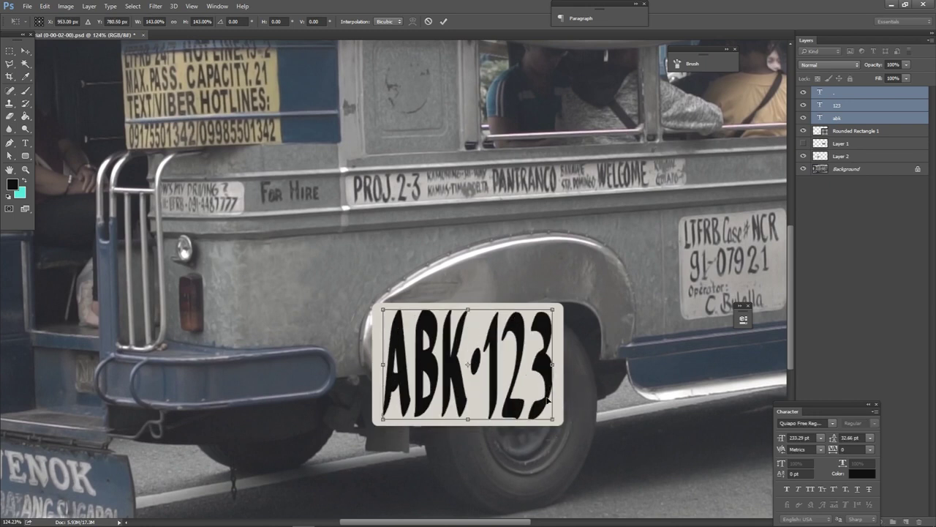
key(Return)
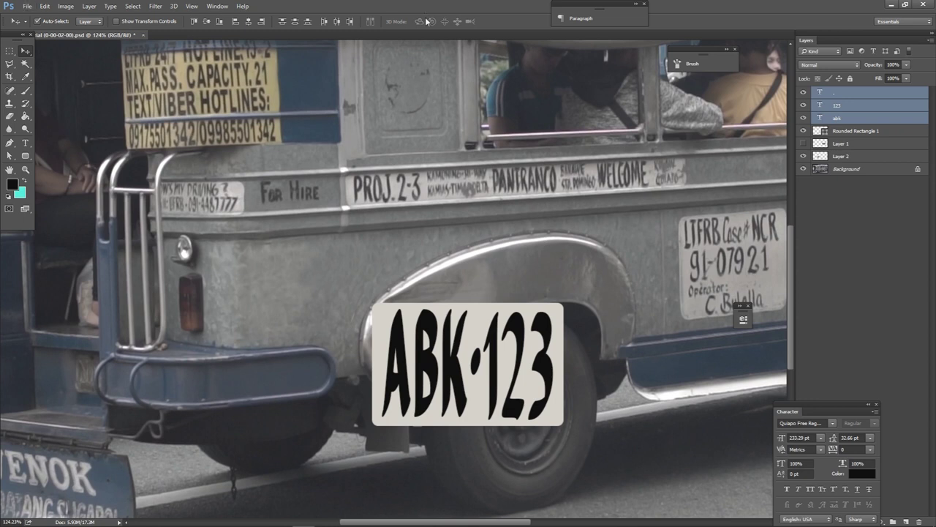
shift+click(857, 131)
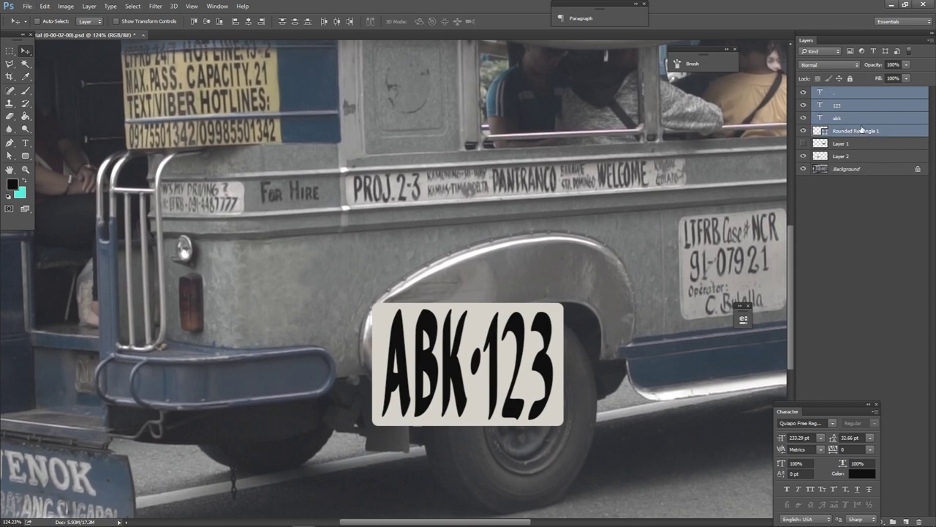
key(ctrl+e)
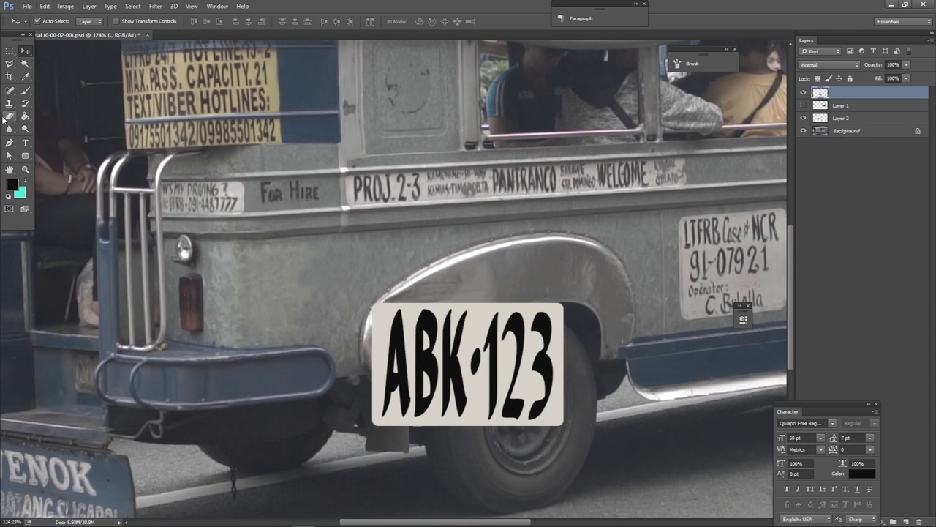
Erase chips from the plate's edges with the 125 px scattered brush, then move it onto the rear body.
click(9, 116)
click(44, 22)
click(66, 94)
click(248, 373)
drag(343, 300, 394, 344)
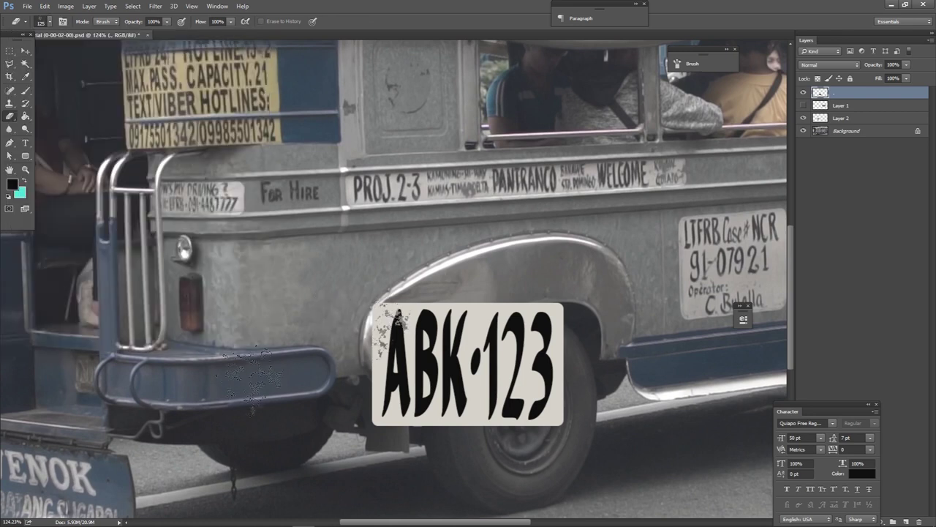
click(381, 386)
click(556, 413)
mouse_move(370, 489)
mouse_down()
mouse_move(460, 439)
mouse_move(468, 460)
mouse_up()
click(556, 322)
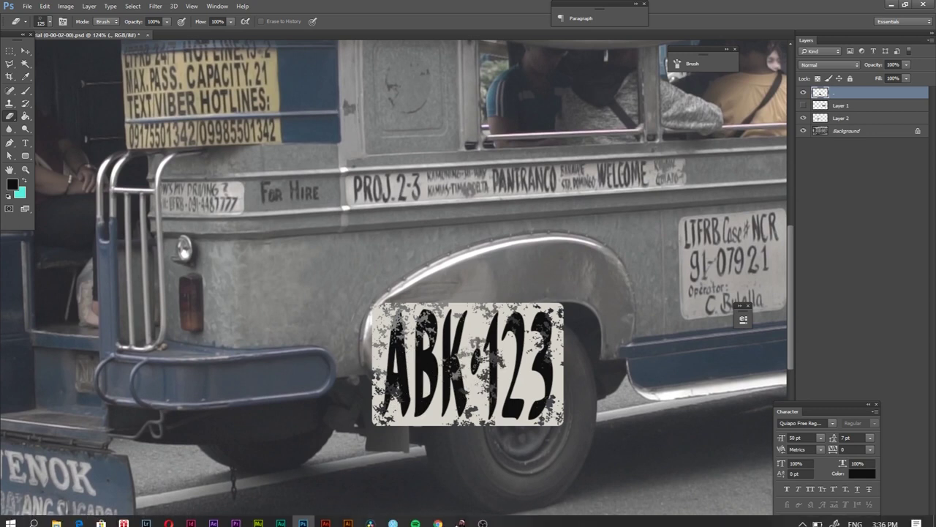
key(v)
drag(541, 351, 393, 300)
Shrink the plate to about 61% and reshape it with Perspective and Distort.
key(ctrl+t)
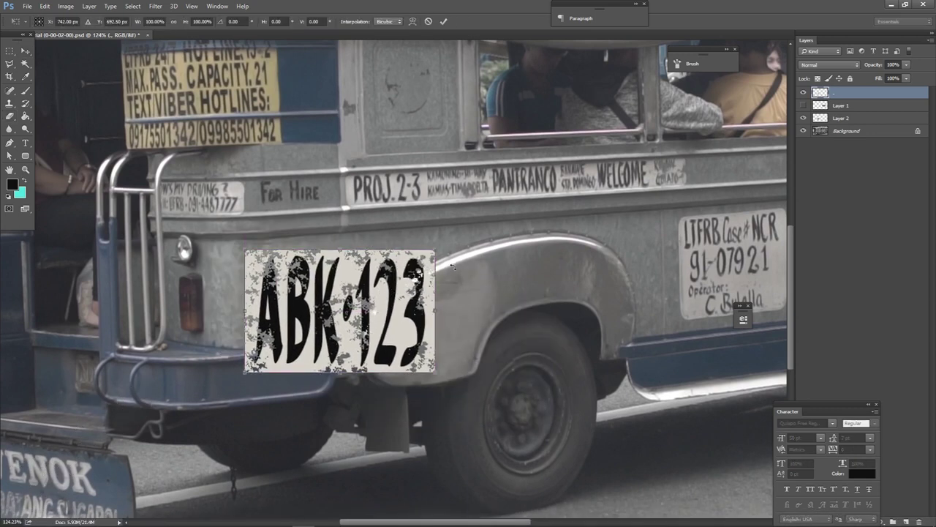
drag(434, 251, 372, 256)
right_click(349, 287)
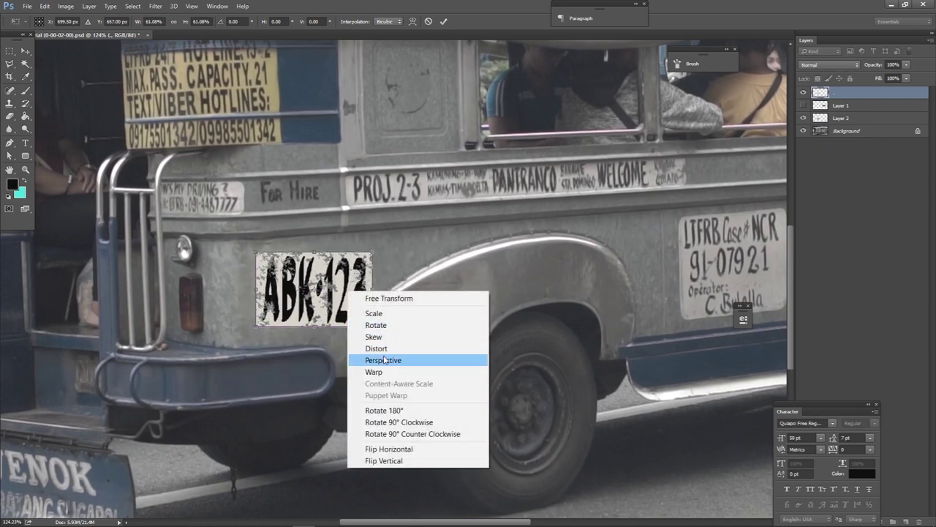
click(386, 359)
drag(372, 290, 378, 281)
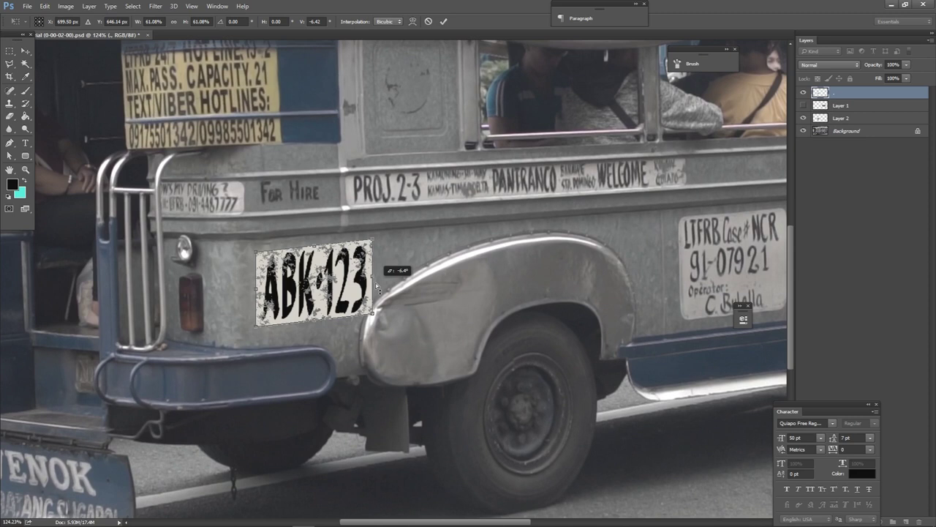
drag(253, 252, 256, 240)
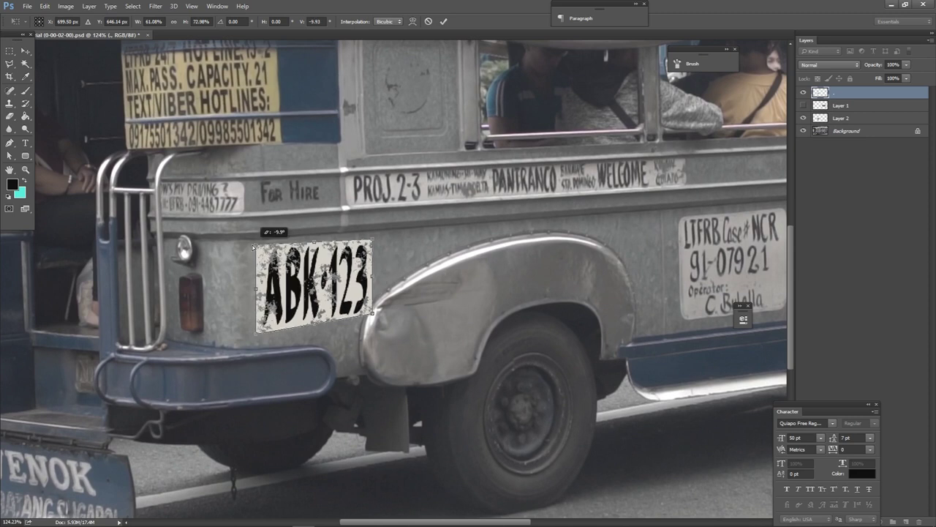
right_click(261, 314)
click(308, 372)
drag(257, 330, 259, 324)
drag(375, 313, 374, 314)
Refine the plate's distortion and perspective to fit the side panel, then nudge it into place.
right_click(268, 258)
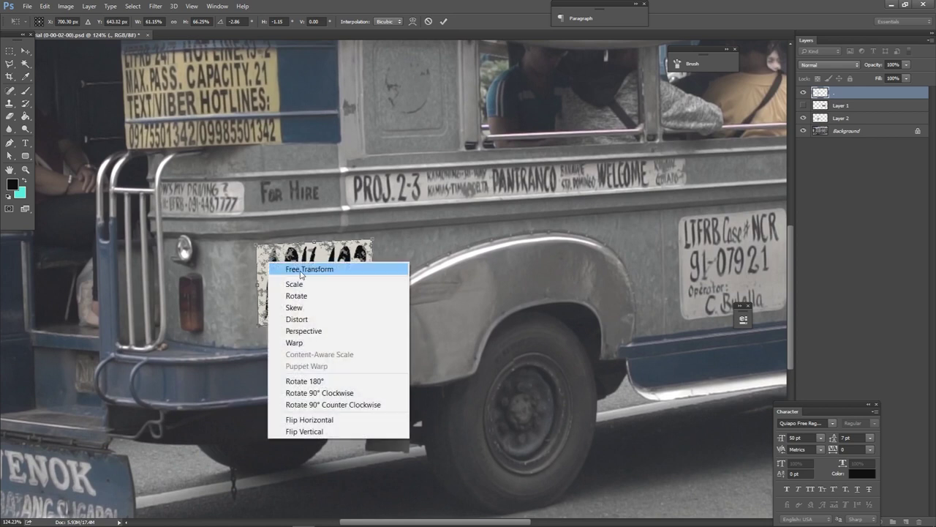
click(285, 317)
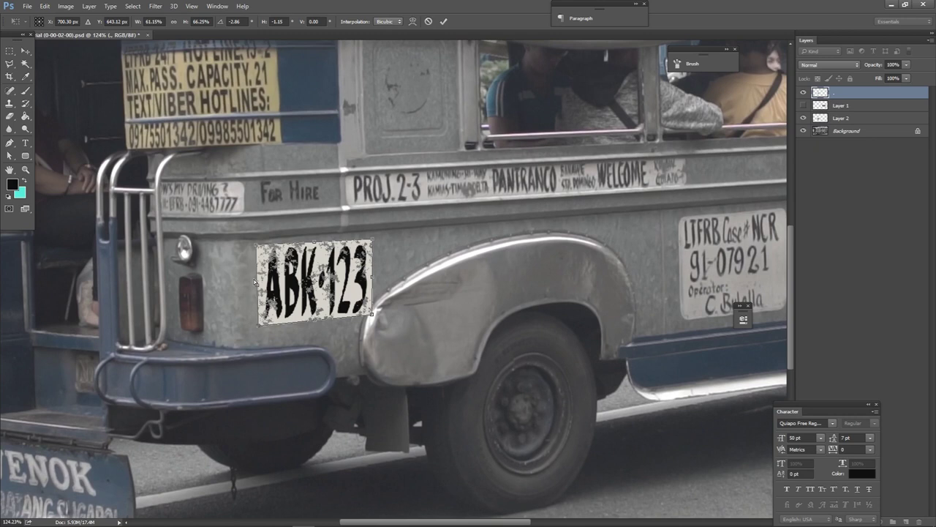
drag(255, 286, 257, 287)
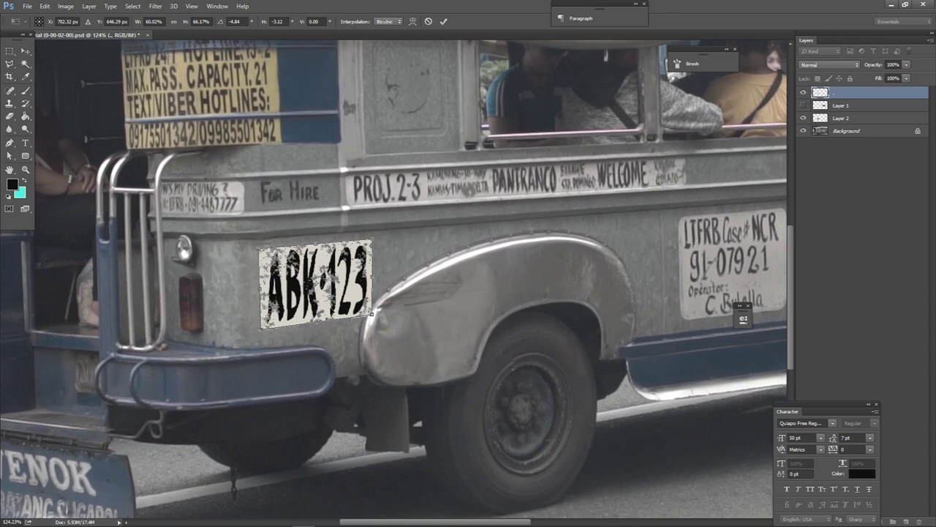
right_click(364, 273)
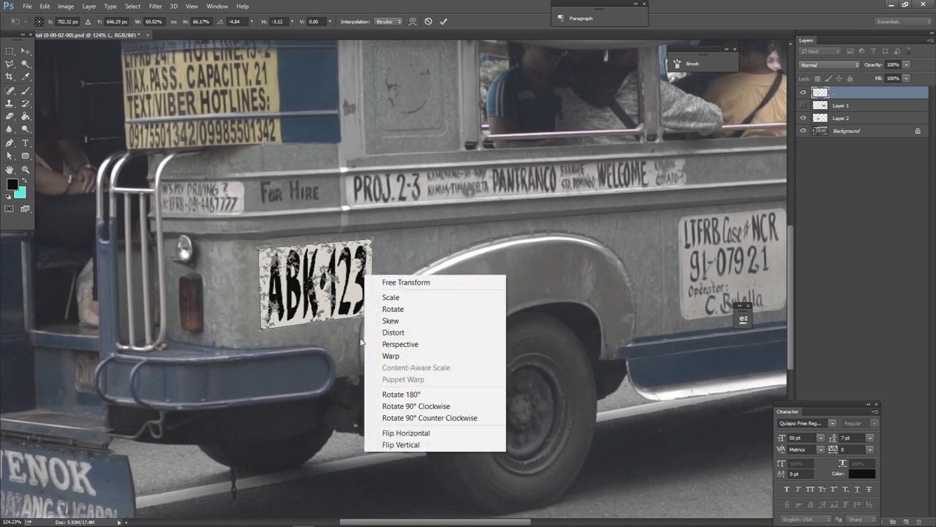
click(380, 341)
drag(373, 276, 375, 277)
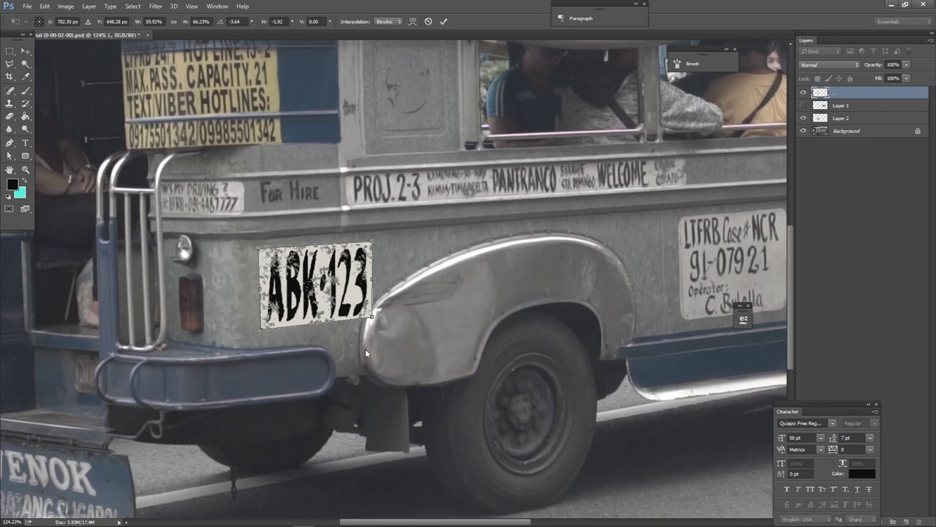
drag(373, 315, 360, 313)
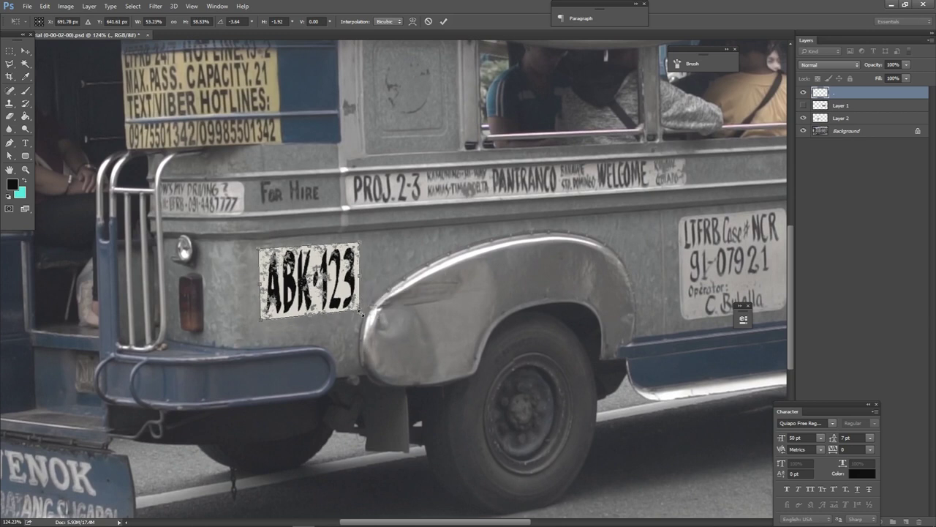
key(Return)
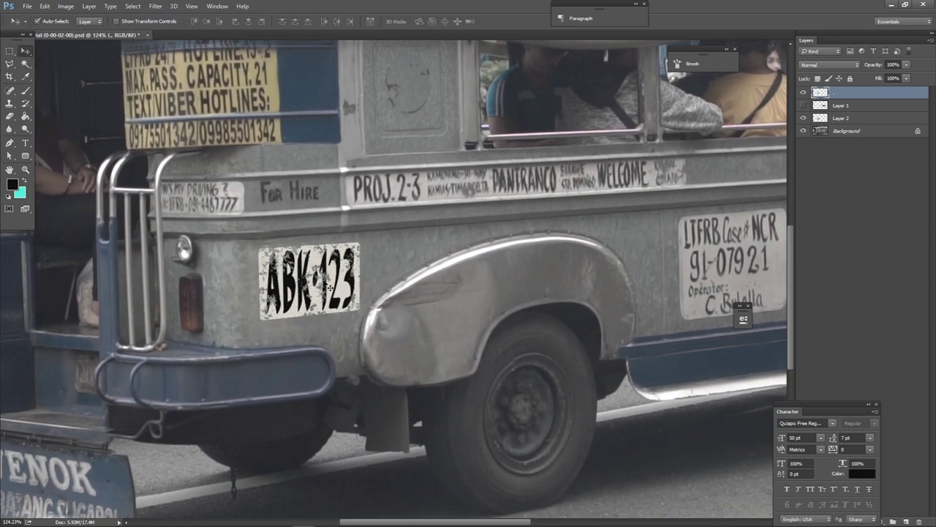
drag(322, 287, 326, 288)
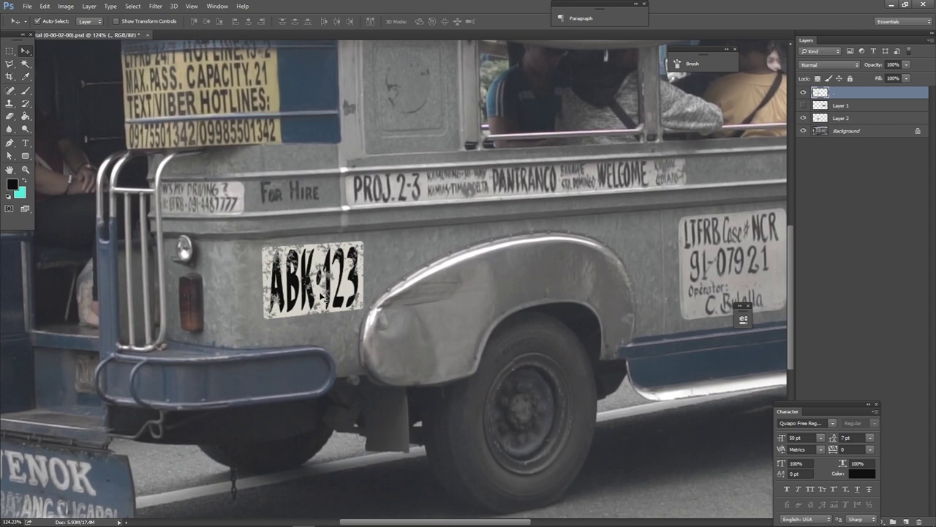
Hide Layer 2 and the Background so only the plate shows on transparency.
alt+scroll(366, 285, down, 5)
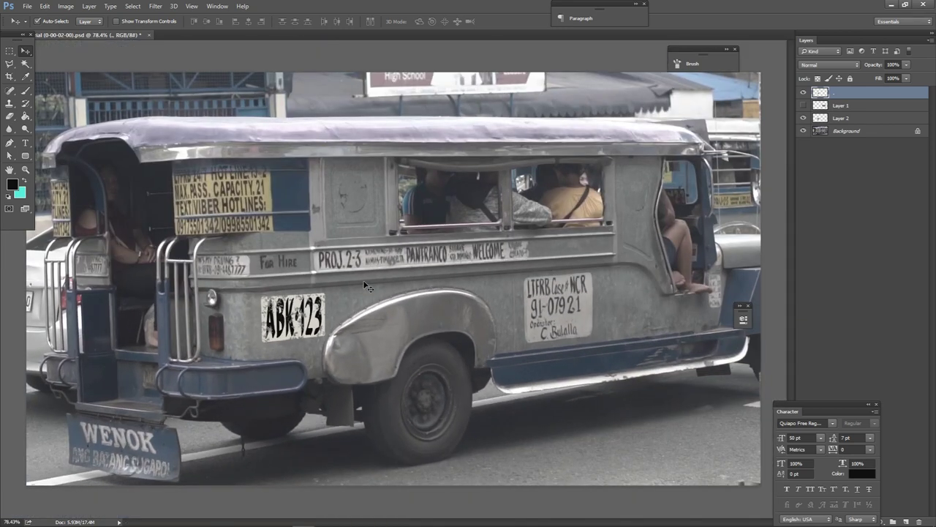
click(804, 118)
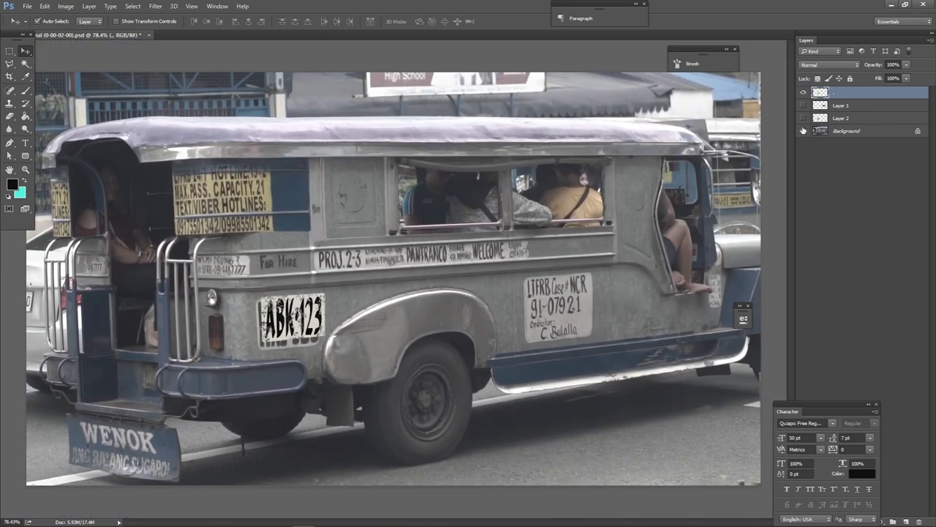
click(804, 130)
click(545, 261)
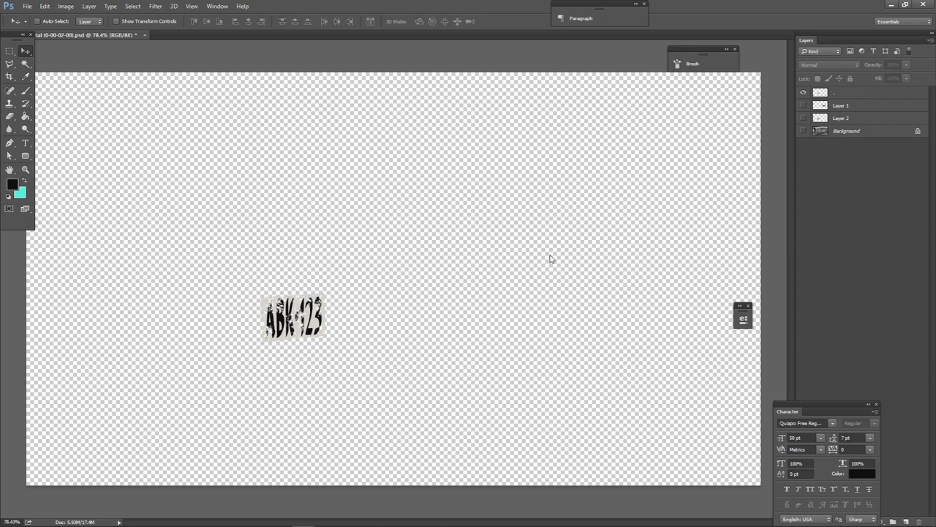
Save a copy as the PNG 'plate number' with default PNG options, then close Photoshop.
key(ctrl+shift+s)
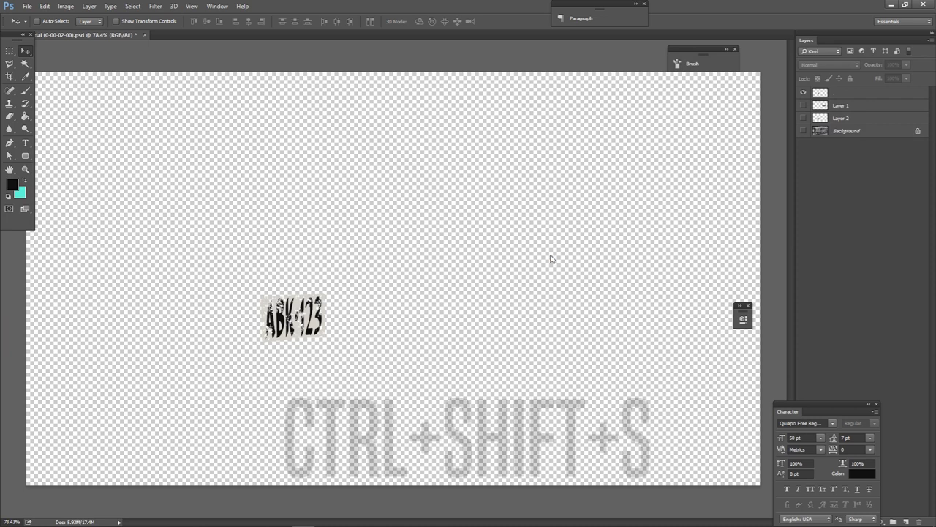
click(224, 275)
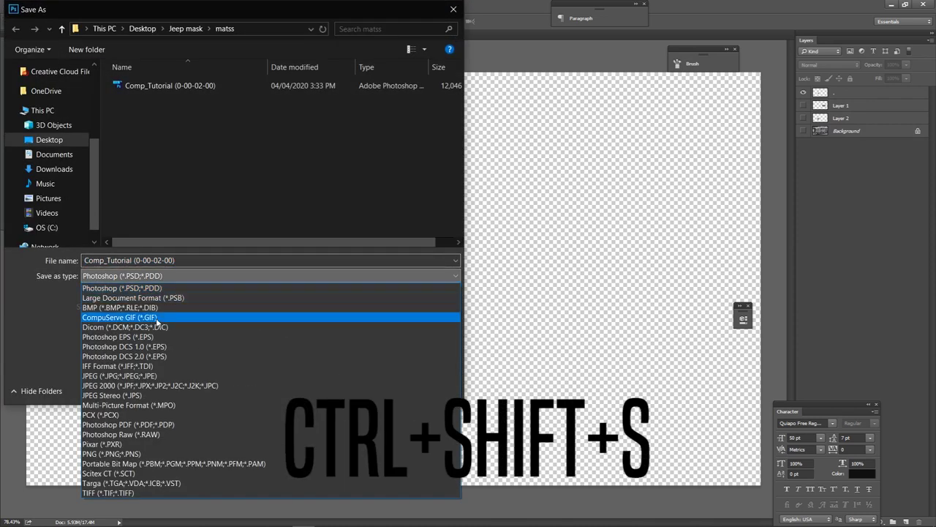
click(120, 453)
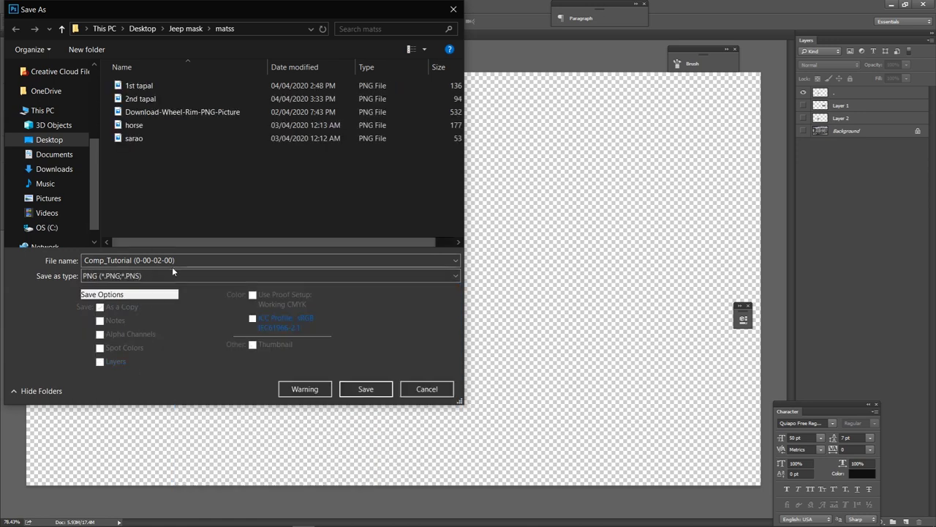
triple_click(170, 260)
text(plate)
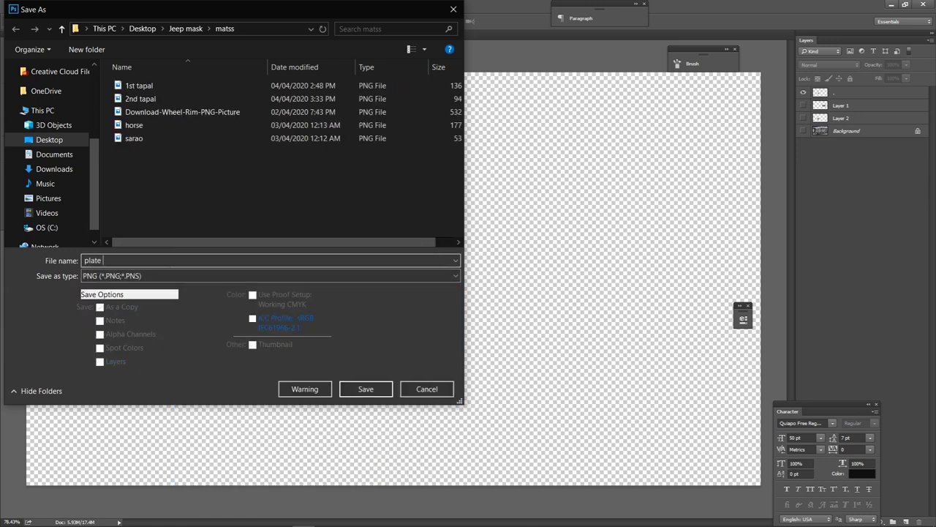
click(365, 388)
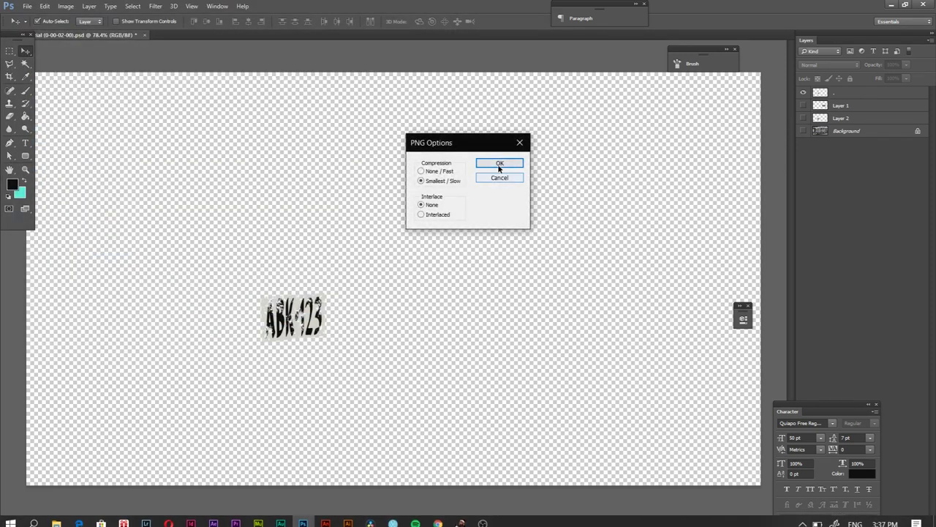
click(500, 163)
click(924, 5)
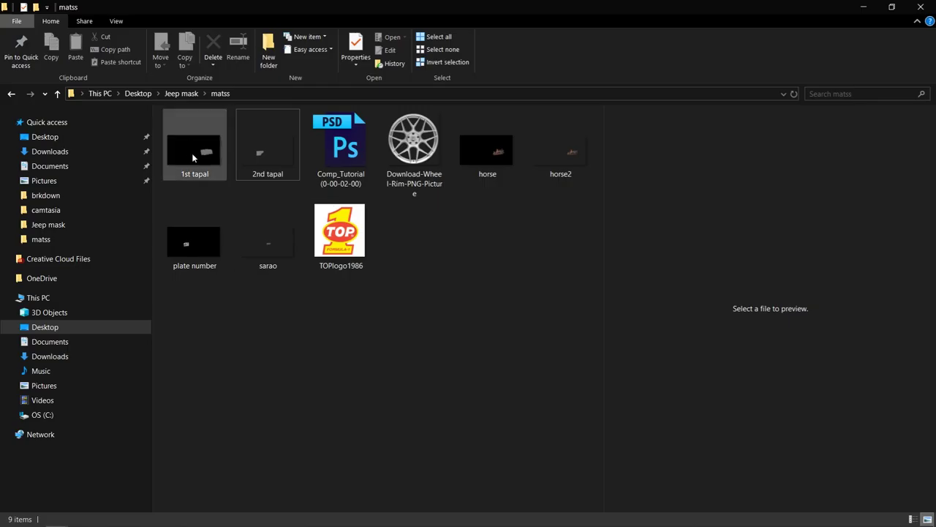
Drag plate number.png from File Explorer into After Effects' Comp_Tutorial.
click(202, 243)
drag(201, 243, 124, 403)
key(alt+Tab)
key(alt+Tab)
key(Tab)
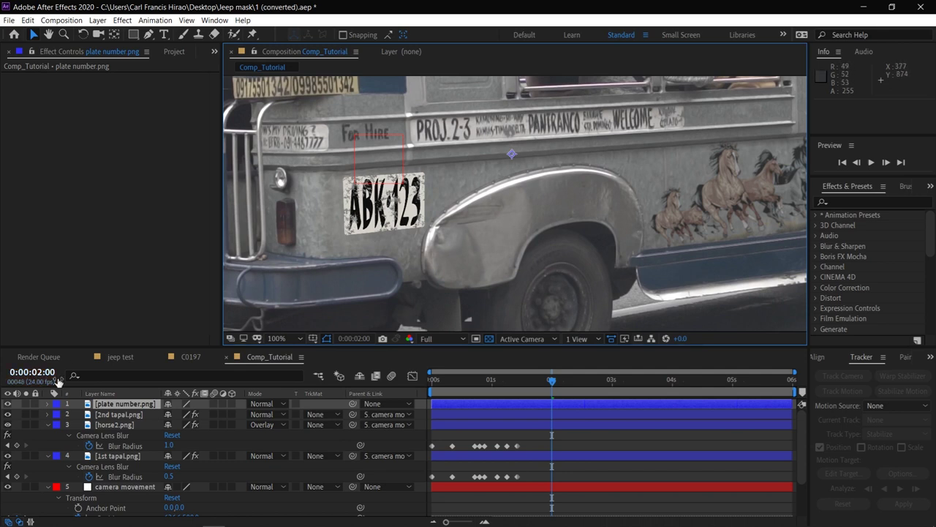
Copy horse2.png's Brightness & Contrast, Hue/Saturation and Camera Lens Blur effects.
click(117, 425)
click(6, 98)
click(66, 77)
shift+click(62, 98)
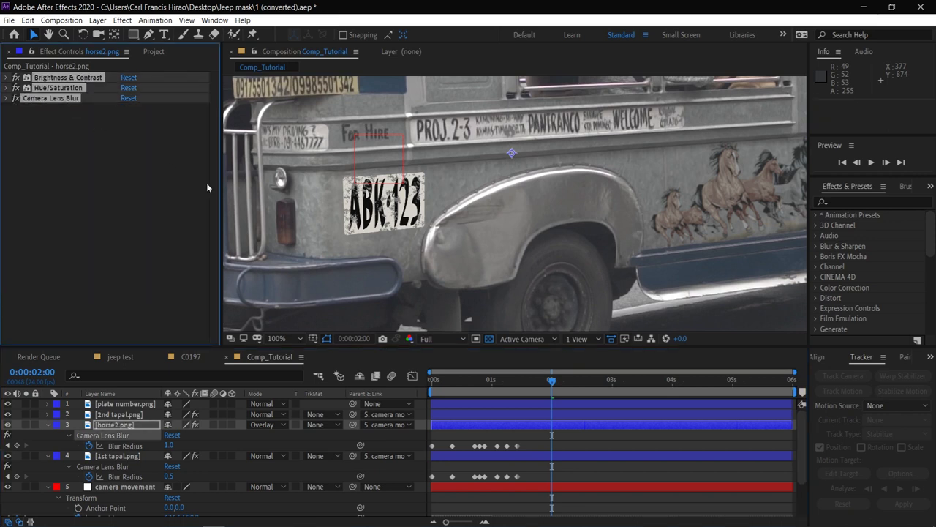
click(28, 20)
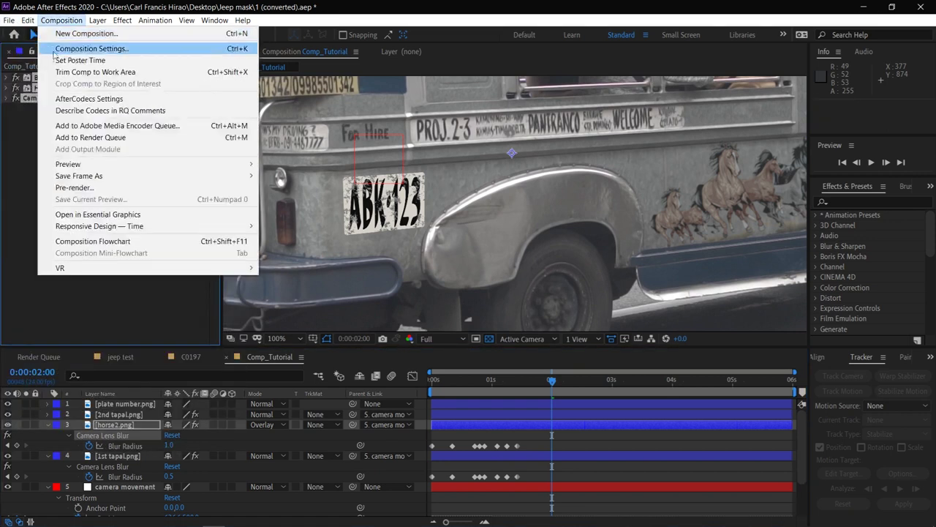
click(50, 85)
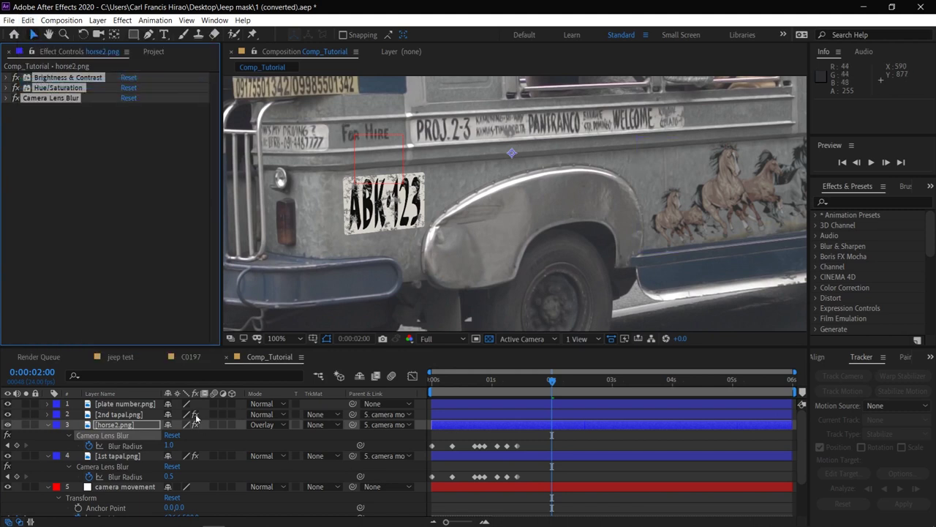
Paste the effects onto plate number.png, parent it to Null 3, and preview.
click(147, 395)
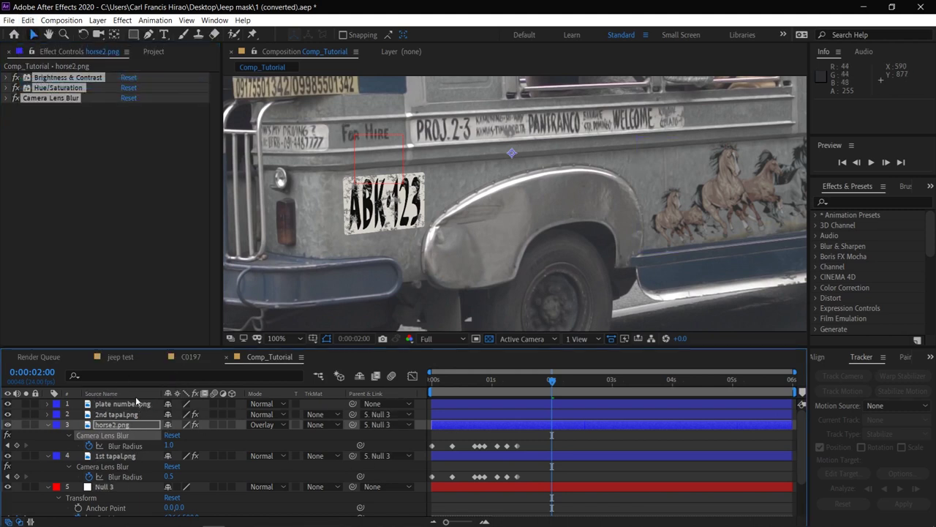
click(119, 405)
key(Home)
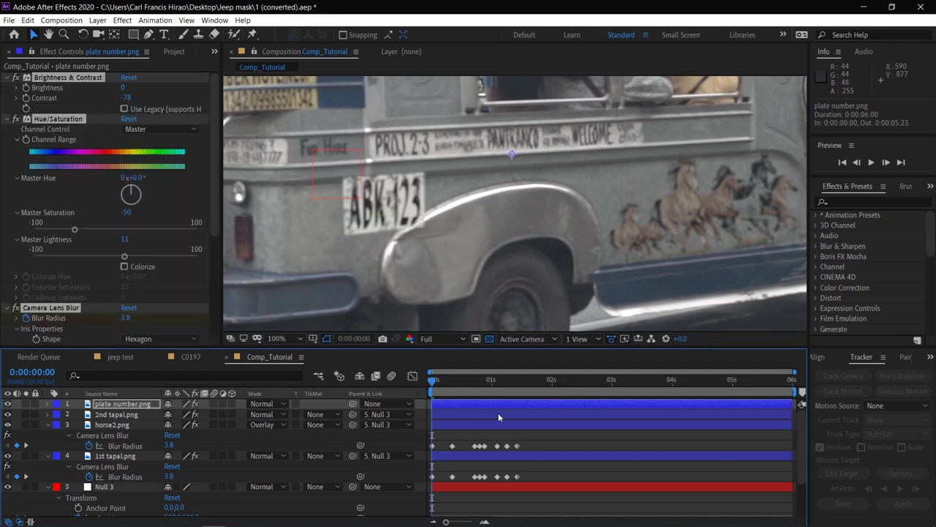
click(552, 379)
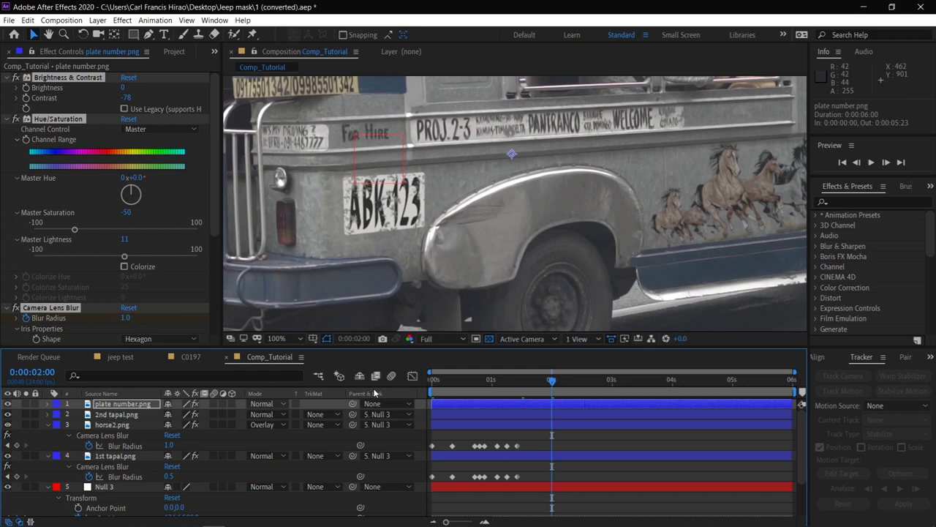
click(377, 404)
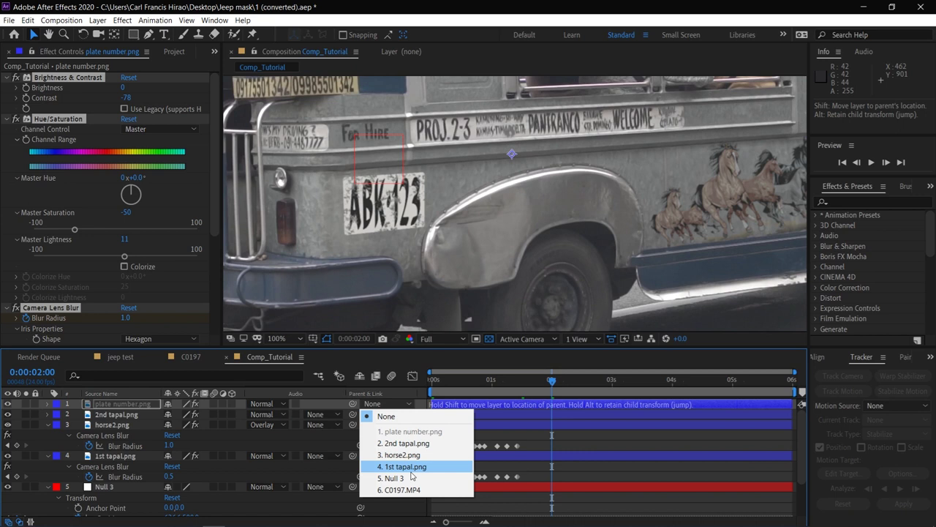
click(401, 478)
key(space)
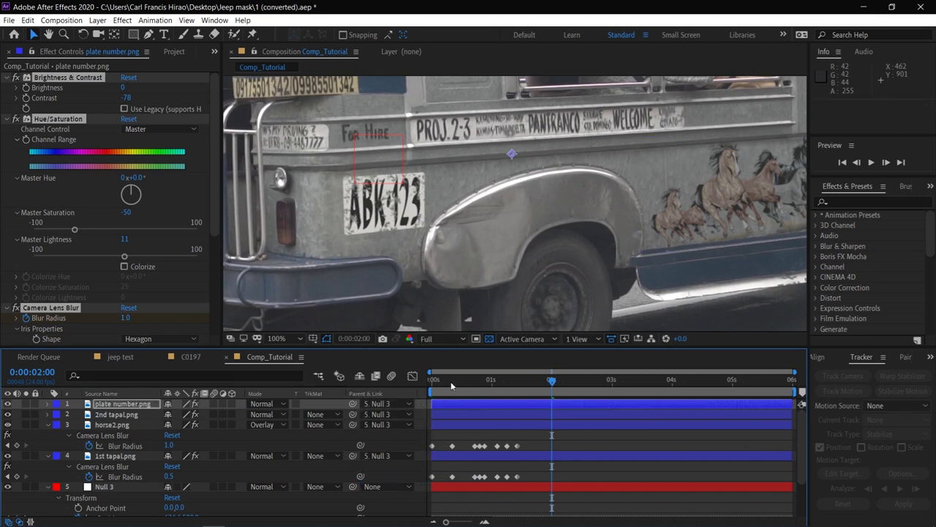
key(Home)
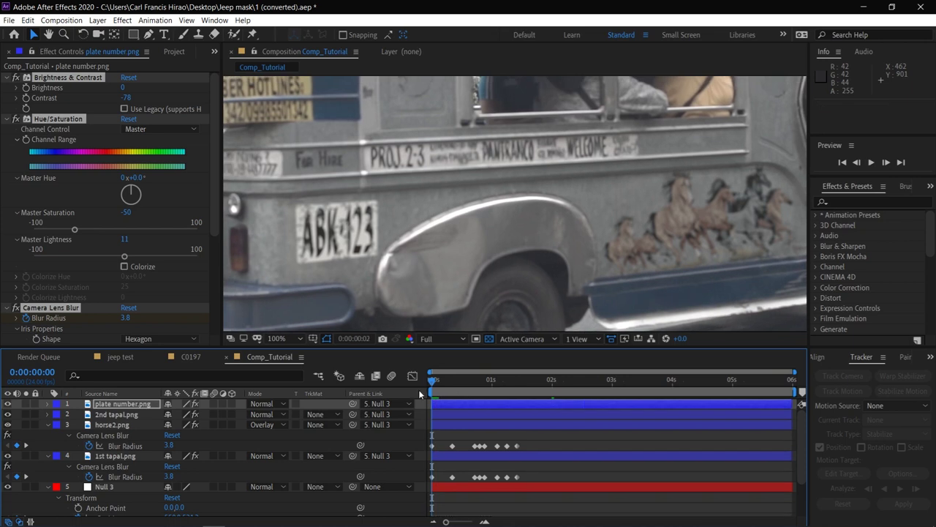
Preview the comp and reveal the plate's animated Blur Radius.
key(space)
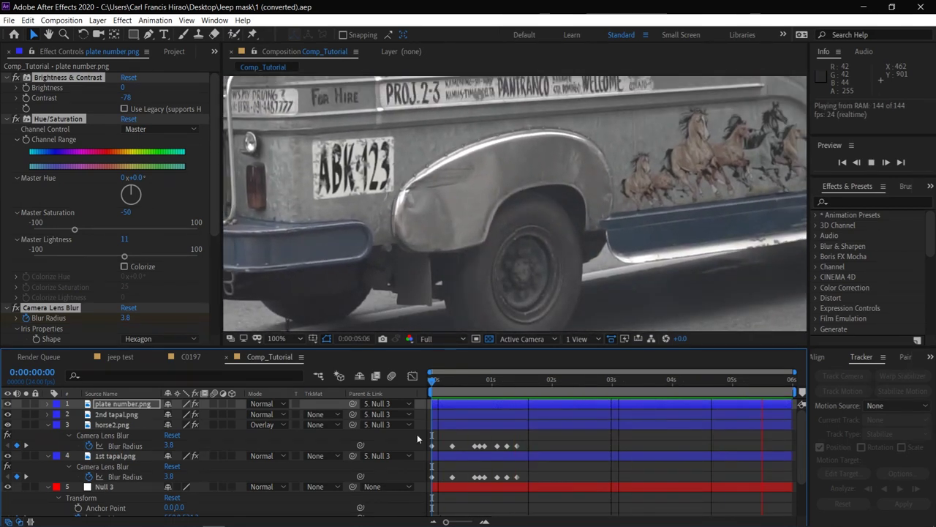
key(space)
key(u)
key(space)
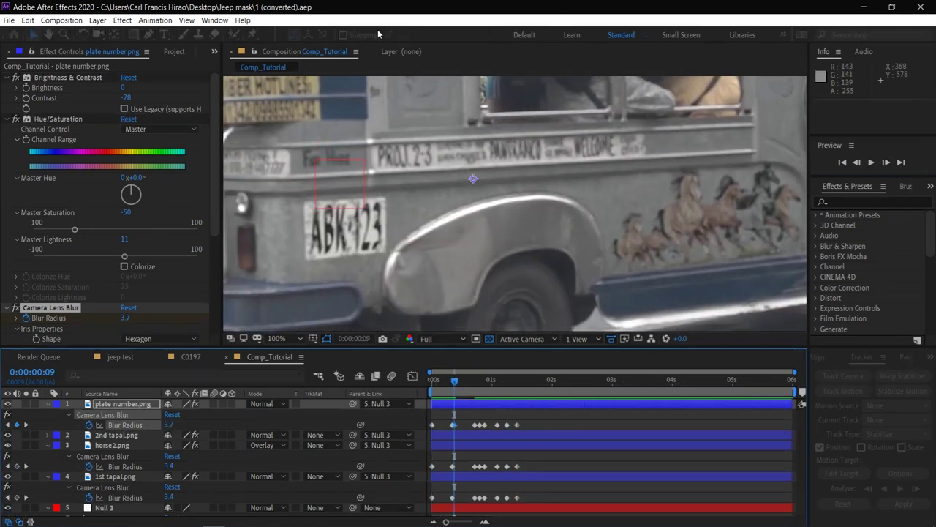
key(space)
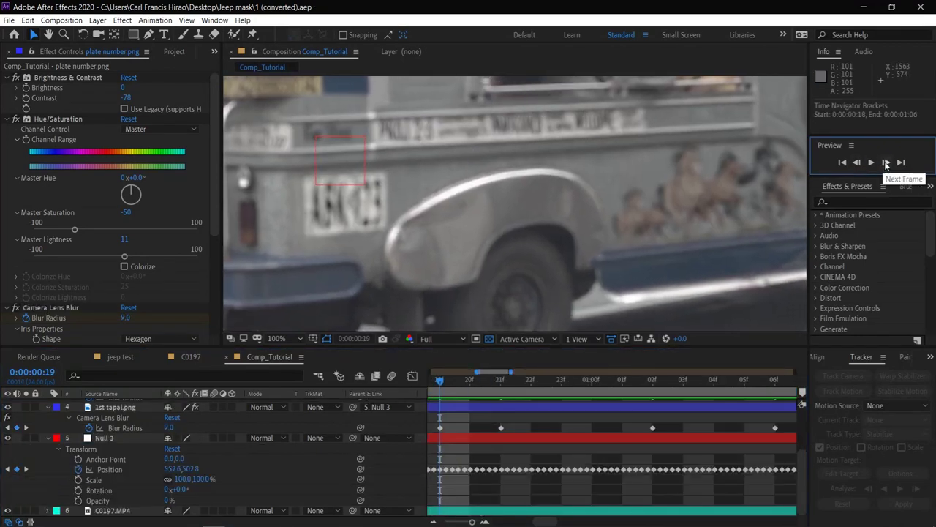
Advance Null 3 seven frames and set its vertical Position to 505.
click(471, 469)
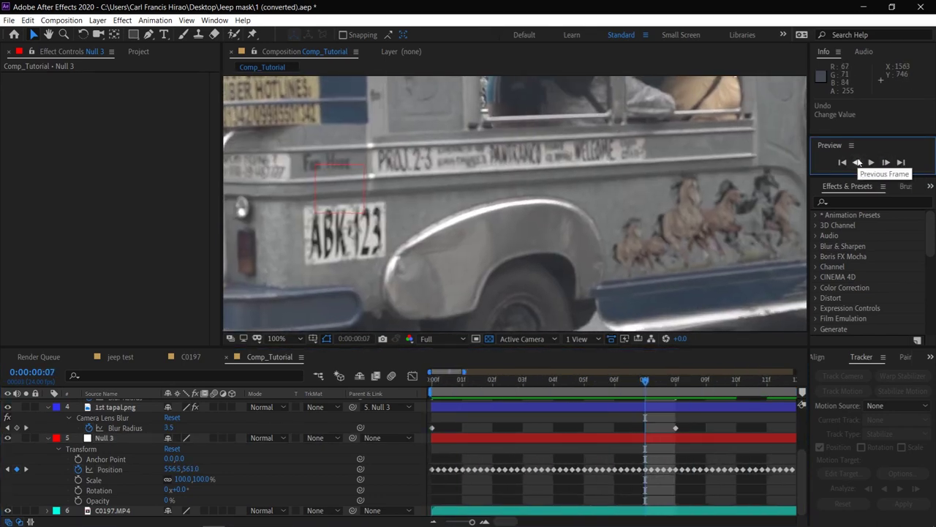
click(885, 162)
click(886, 163)
click(885, 163)
click(886, 162)
click(886, 163)
click(886, 162)
click(886, 162)
click(886, 162)
click(886, 163)
click(886, 163)
click(886, 162)
click(885, 162)
click(191, 469)
text(505)
click(861, 164)
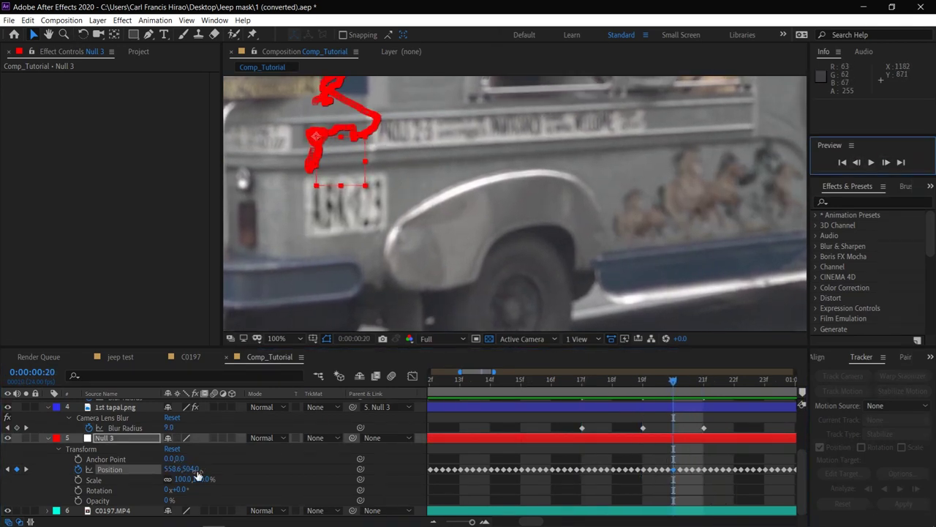
Step through further frames to check the track, undoing the last Position change.
click(886, 163)
click(885, 162)
click(886, 162)
click(886, 163)
click(886, 162)
click(885, 162)
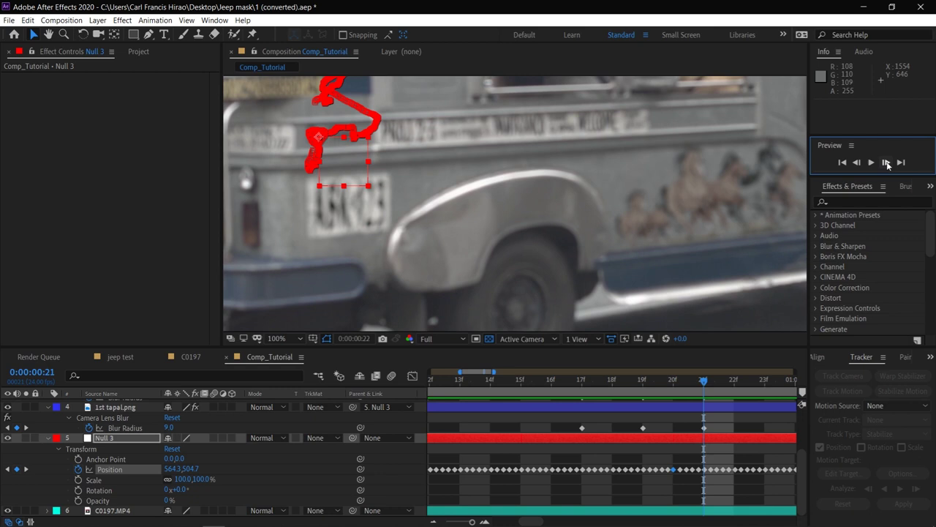
click(886, 163)
click(885, 162)
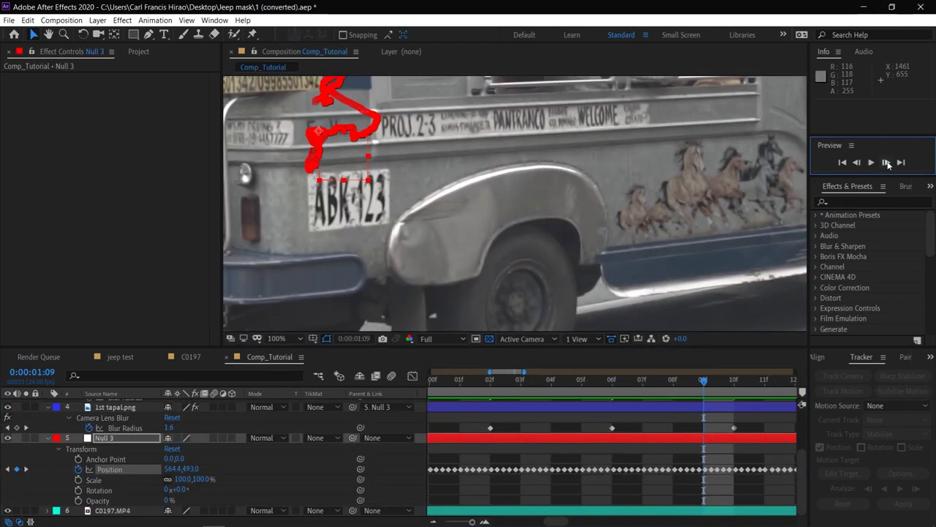
click(886, 163)
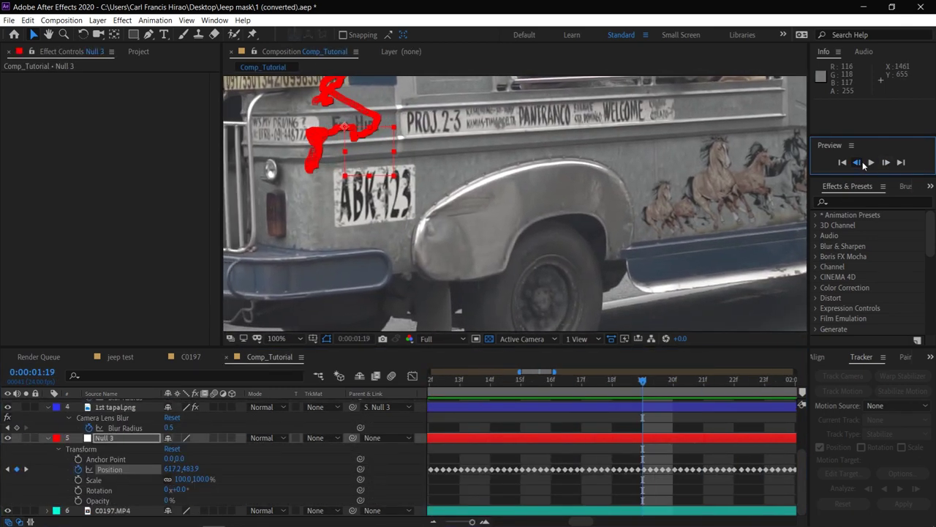
click(886, 162)
click(854, 163)
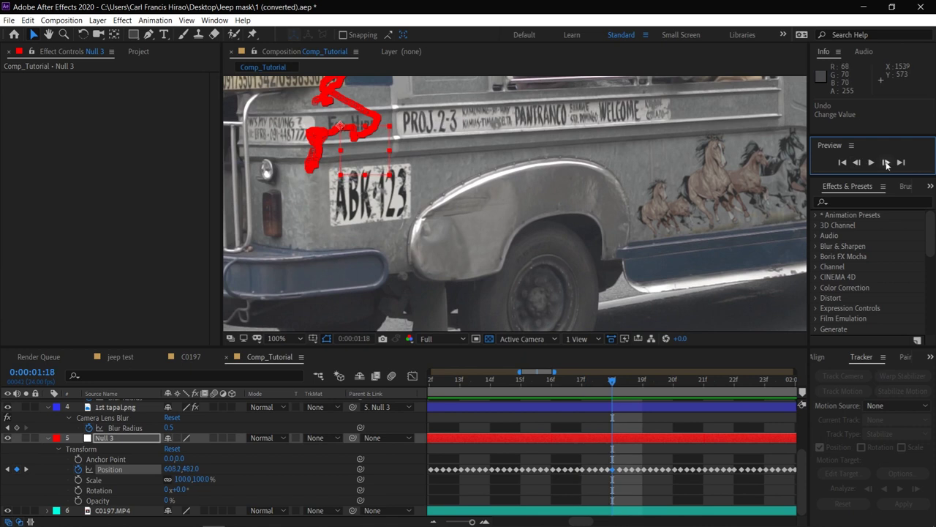
key(ctrl+z)
click(857, 162)
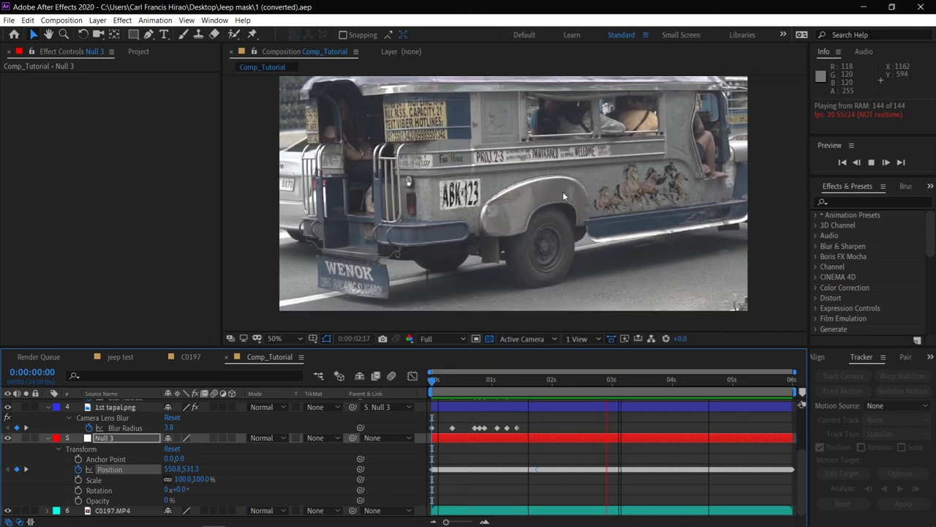
Stop playback, select the horse2.png layer, and save the After Effects project.
key(space)
scroll(119, 449, up, 3)
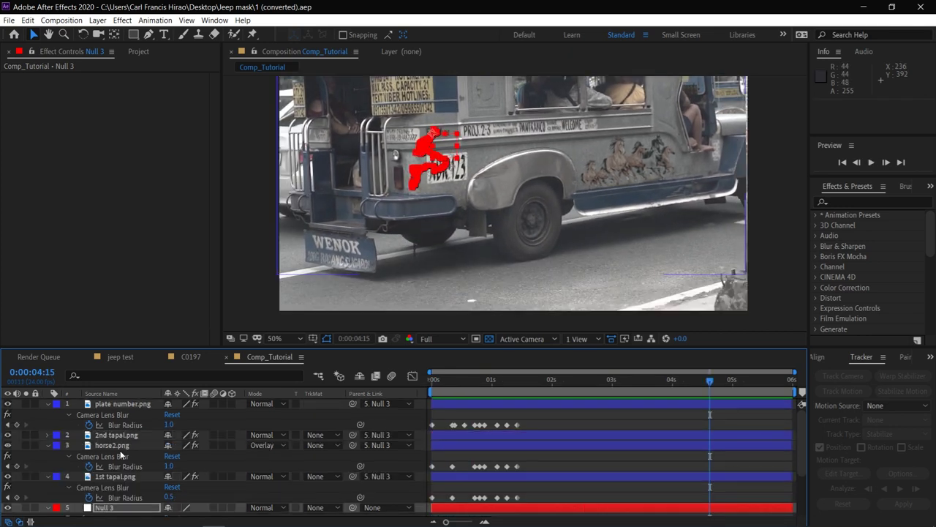
click(120, 448)
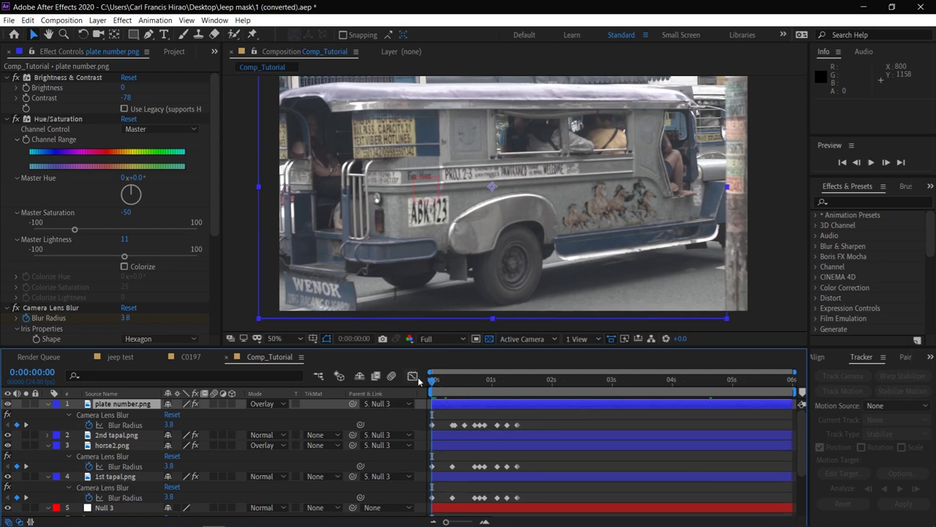
key(ctrl+s)
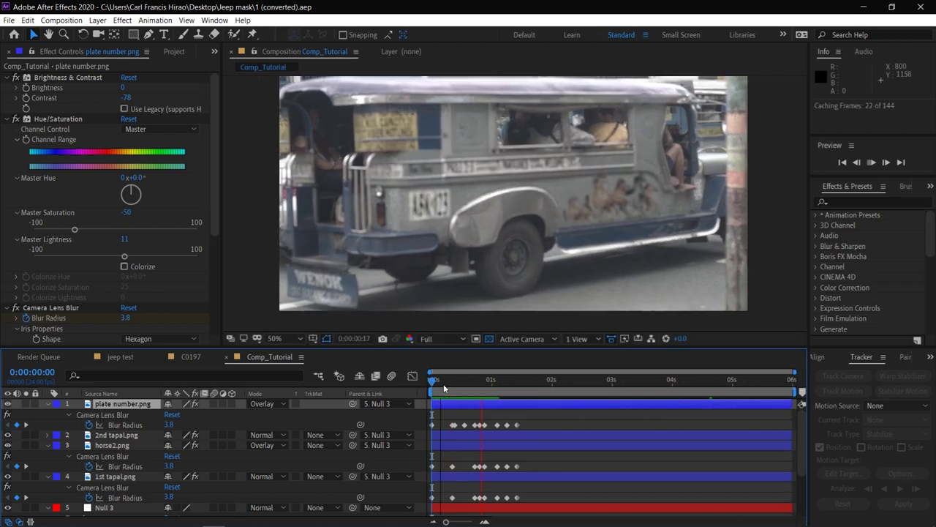
key(space)
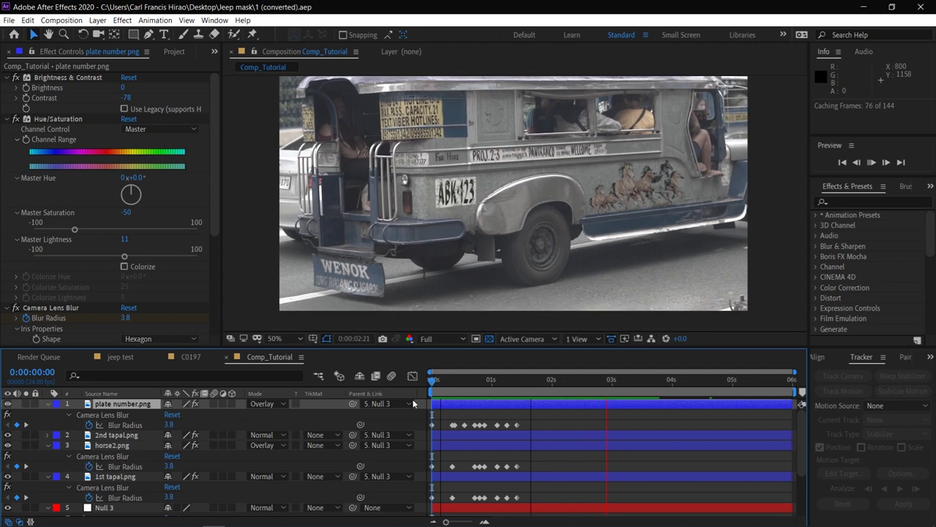
Step and play through the frames to reach 0:00:01:00.
scroll(415, 208, up, 4)
scroll(416, 208, down, 4)
click(892, 162)
click(892, 162)
click(892, 163)
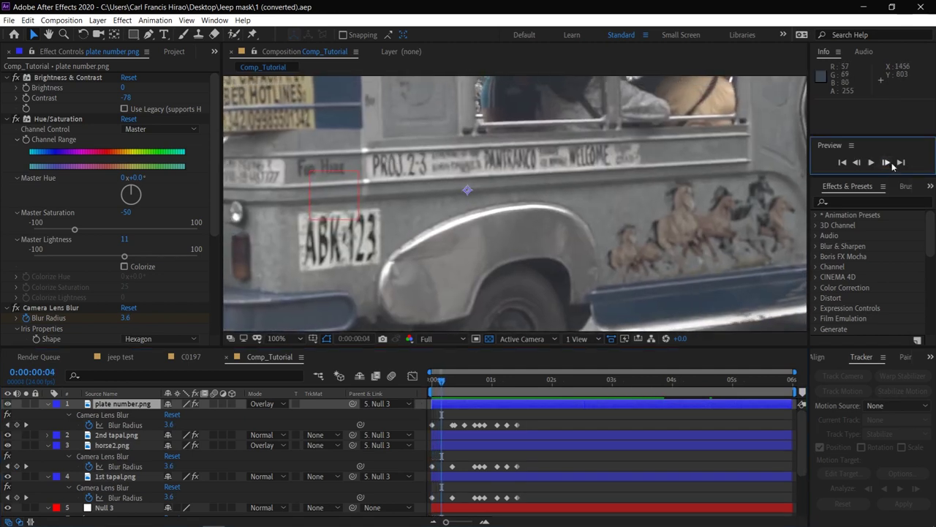
click(892, 163)
click(892, 162)
click(891, 162)
click(892, 163)
click(892, 162)
click(891, 163)
click(891, 162)
click(892, 162)
click(891, 162)
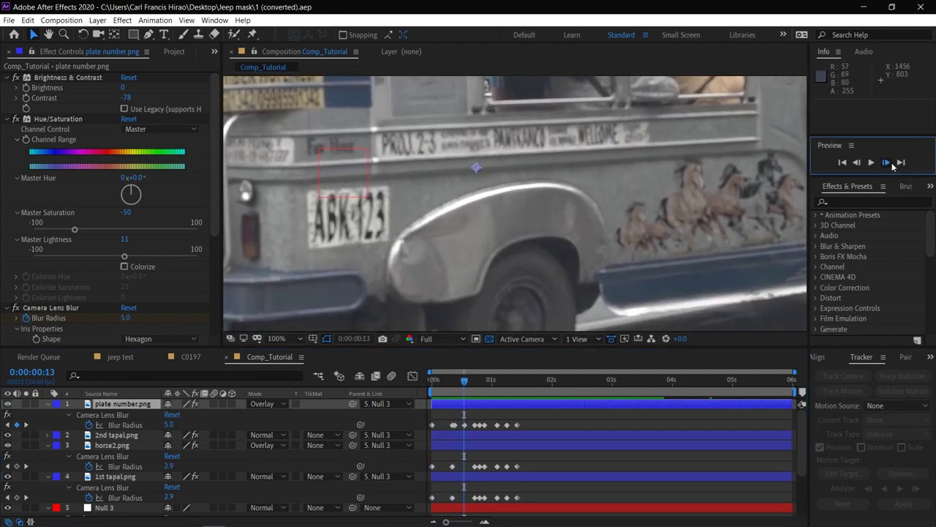
click(892, 163)
click(892, 163)
click(891, 162)
click(892, 163)
click(892, 162)
click(863, 167)
click(863, 167)
click(863, 166)
key(space)
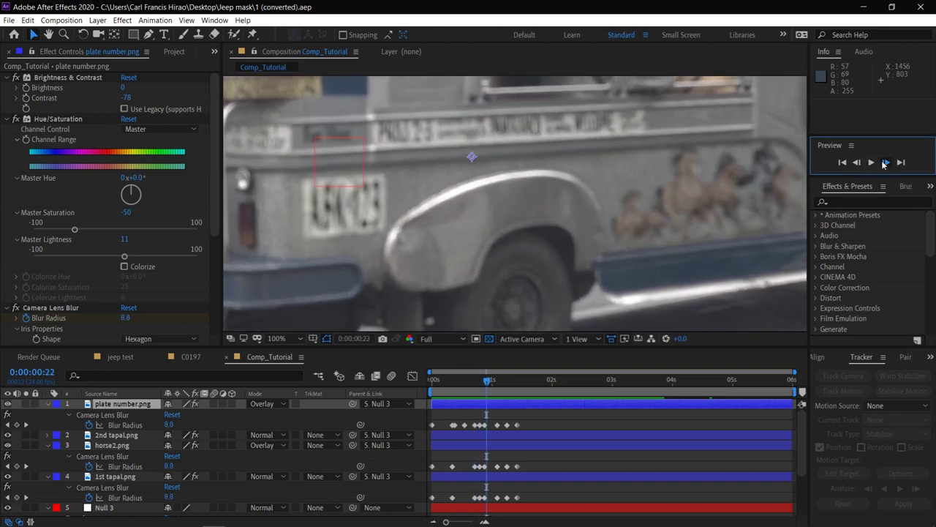
key(space)
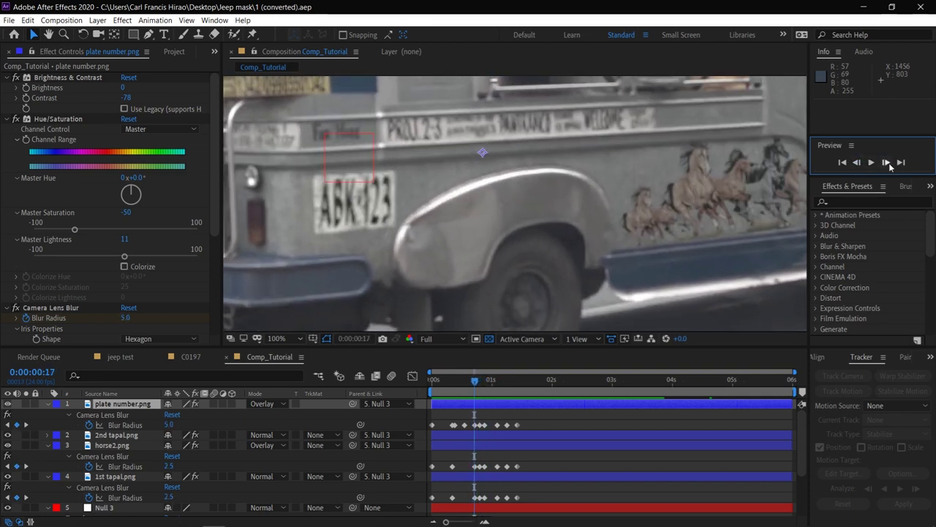
click(890, 162)
click(890, 163)
click(890, 163)
click(891, 163)
click(890, 162)
click(890, 162)
click(890, 162)
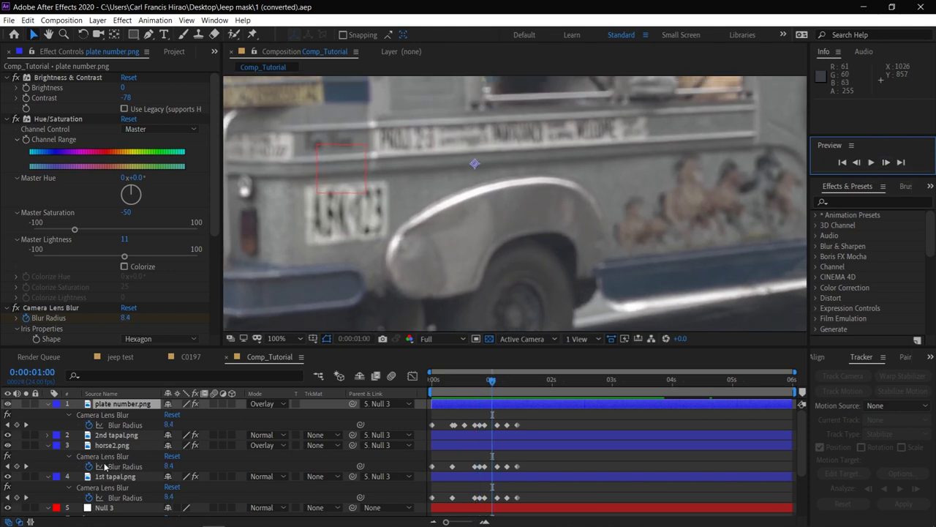
Set Null 3's Position X to 561 at 0:00:01:00.
scroll(105, 467, down, 3)
click(179, 468)
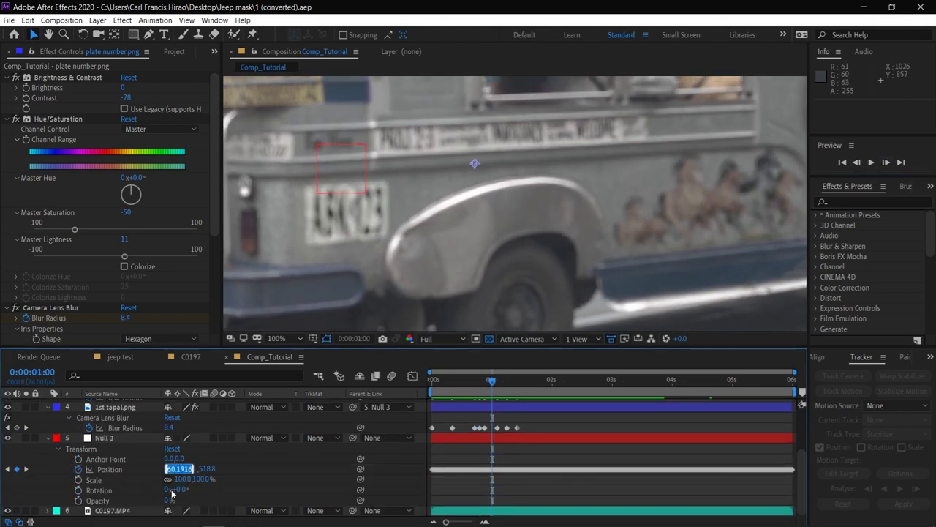
text(561)
key(Return)
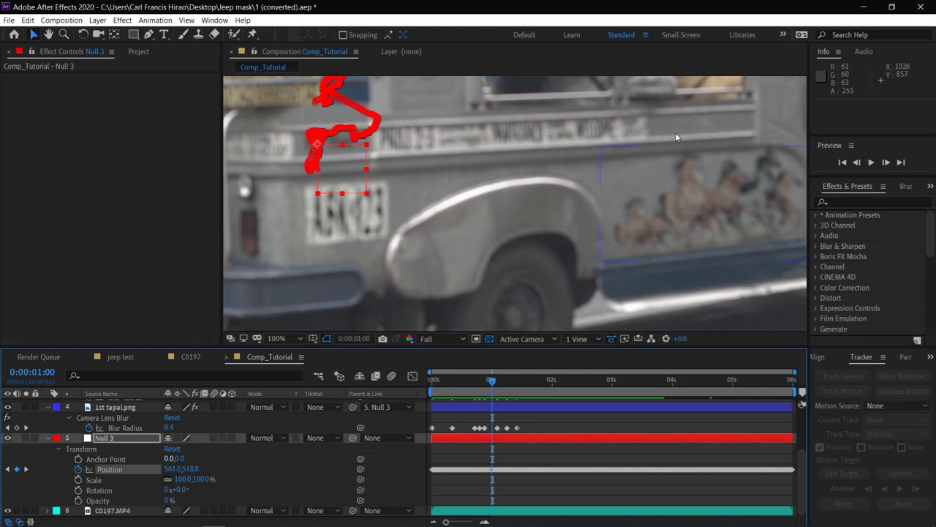
Step back a frame, then forward frame by frame to confirm the overlays line up.
click(860, 162)
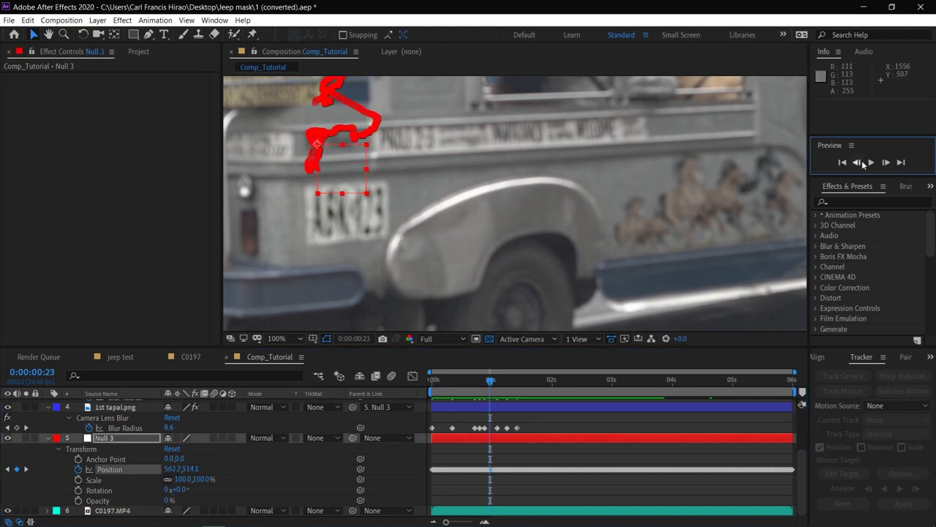
click(885, 162)
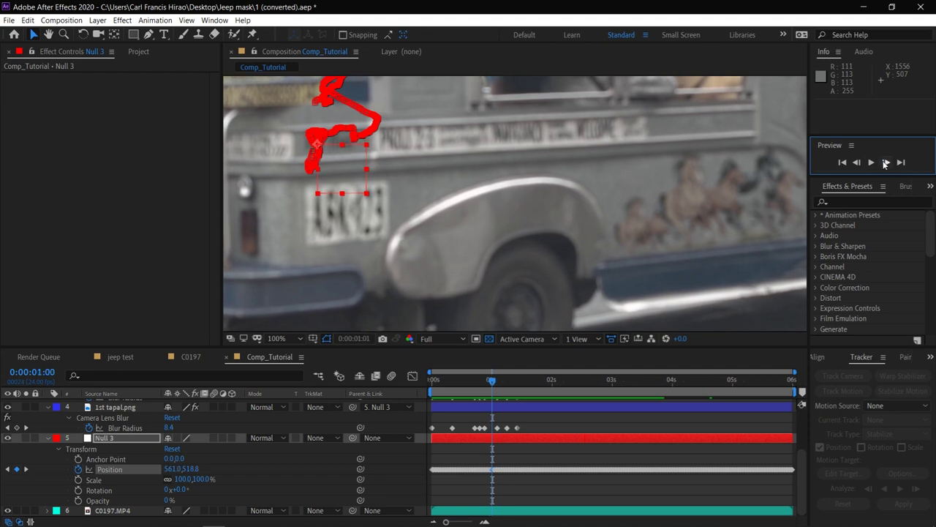
click(885, 163)
click(885, 162)
click(885, 162)
click(885, 162)
click(885, 162)
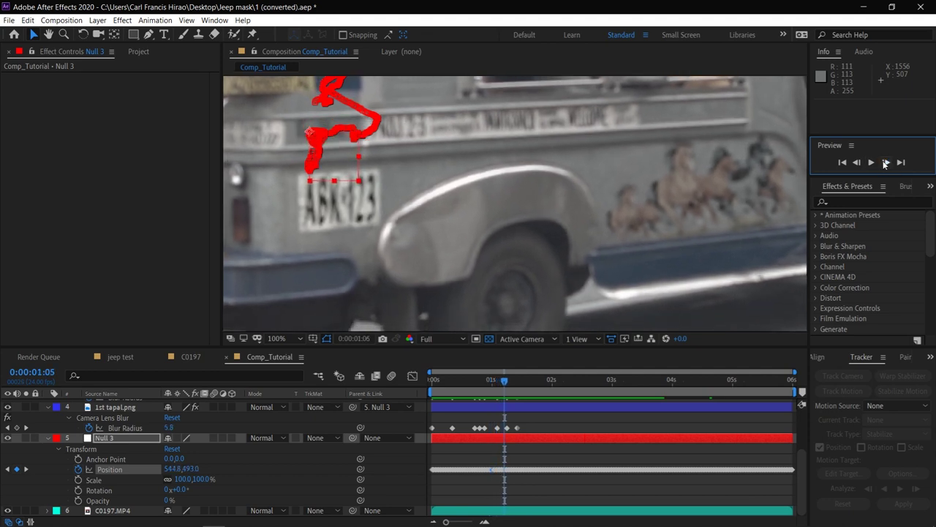
click(885, 162)
click(885, 163)
click(885, 163)
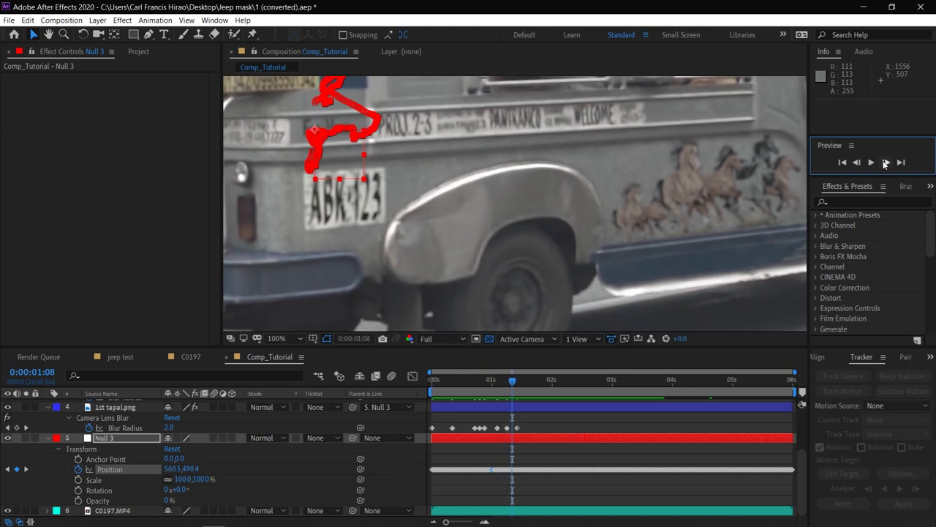
click(885, 162)
click(885, 162)
click(885, 163)
click(885, 162)
click(884, 162)
click(884, 161)
scroll(474, 212, down, 2)
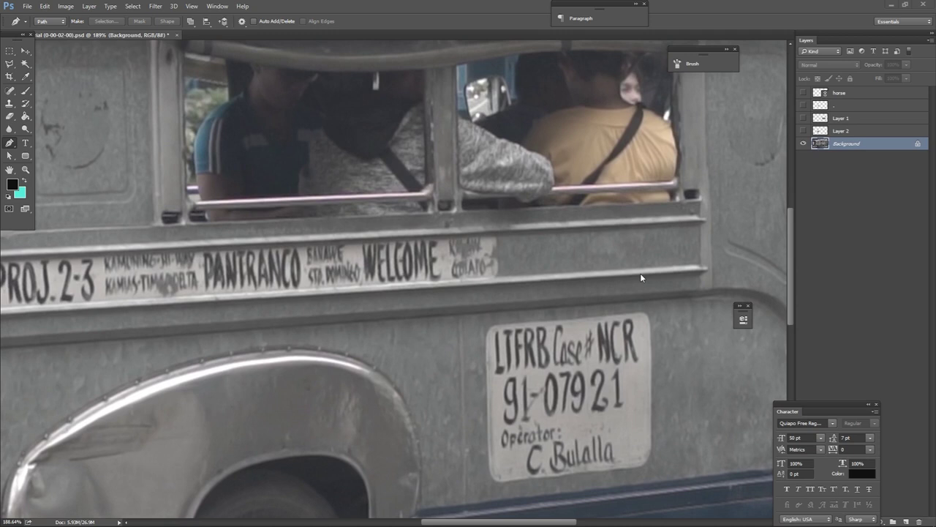
Place the first Pen path point on the PANTRANCO WELCOME route banner.
click(694, 232)
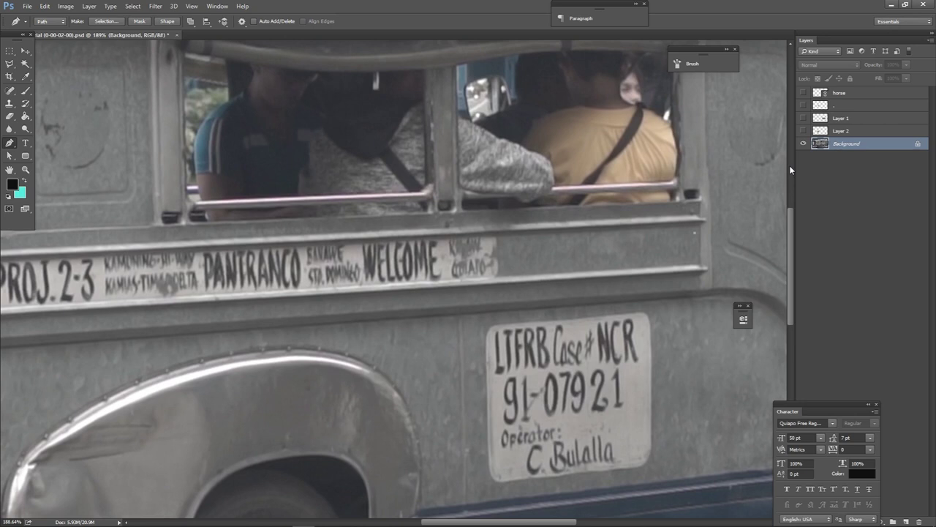
Trace the blank grey panel right of WELCOME and copy it onto its own layer.
key(ctrl+j)
click(501, 236)
click(500, 276)
click(702, 270)
click(701, 228)
key(a)
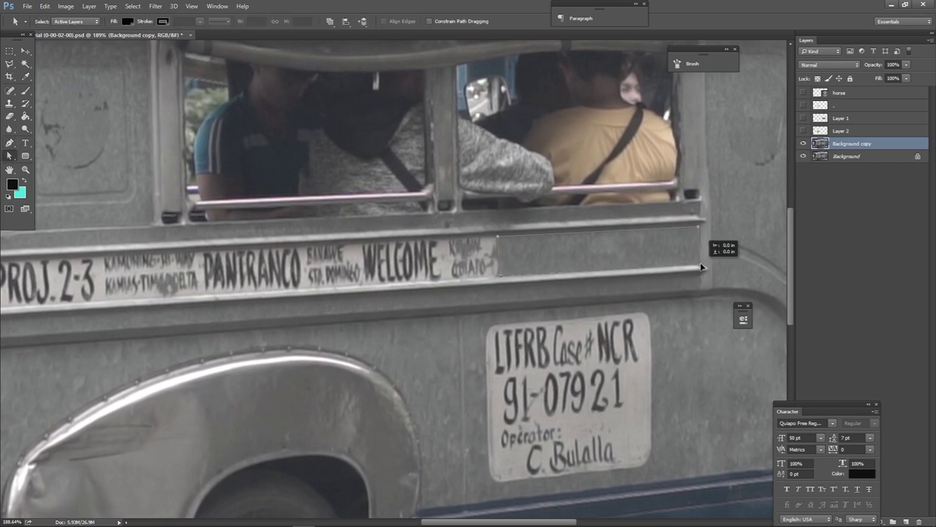
key(ctrl+Return)
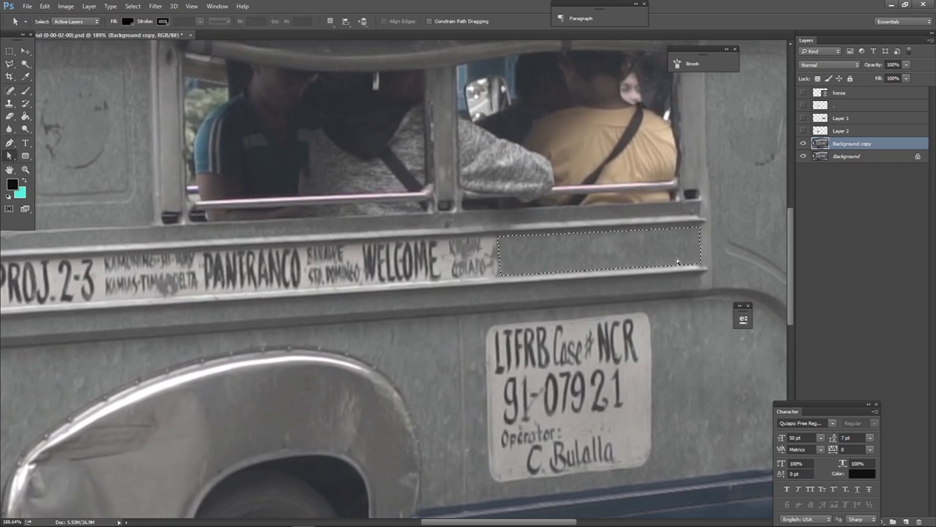
right_click(675, 254)
click(44, 6)
click(55, 88)
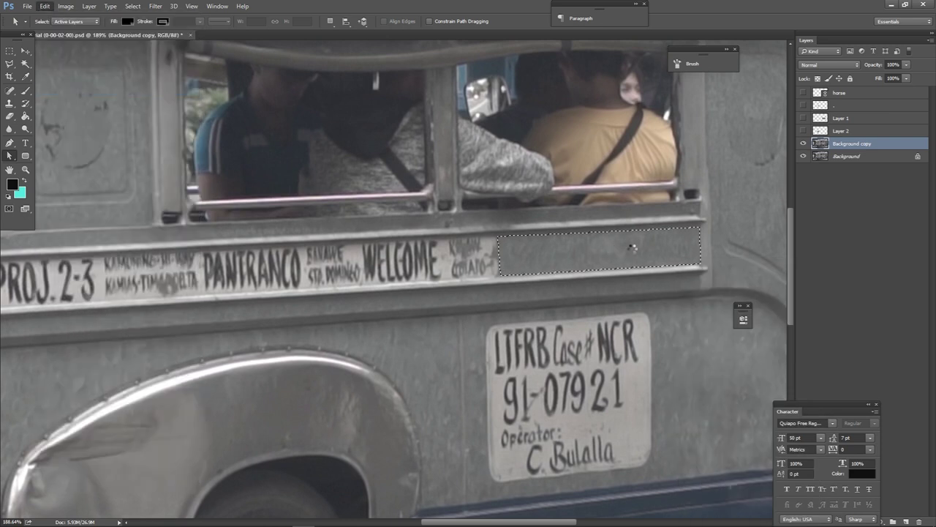
key(ctrl+v)
Slide the grey patch left over the route text and warp its bottom edge to the stripe.
key(v)
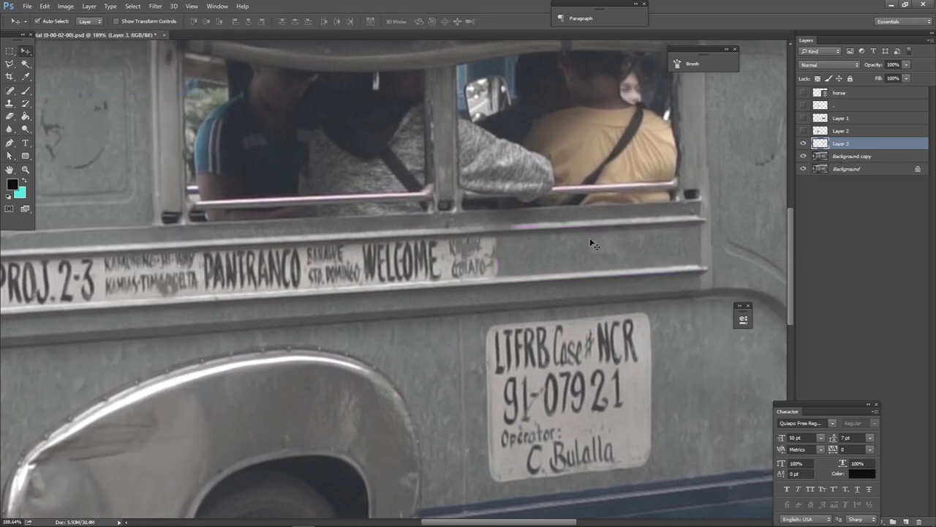
click(854, 157)
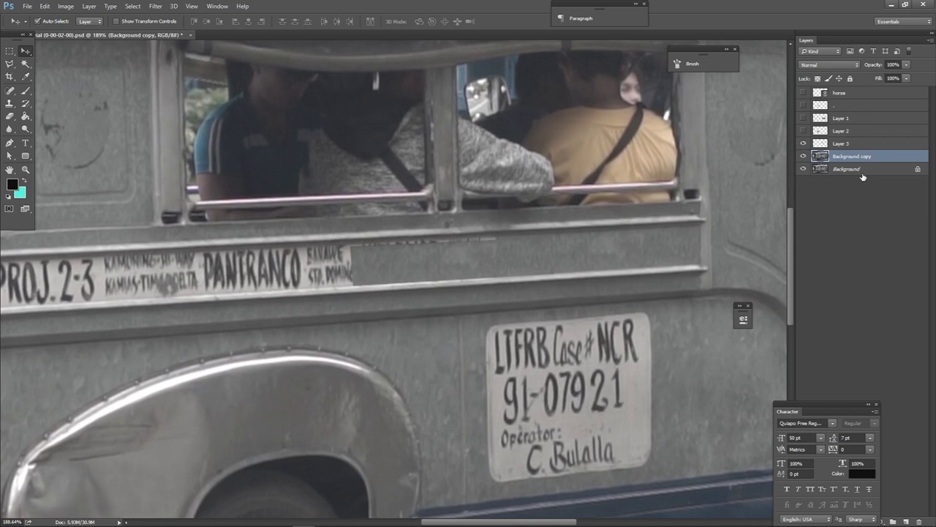
drag(385, 253, 344, 248)
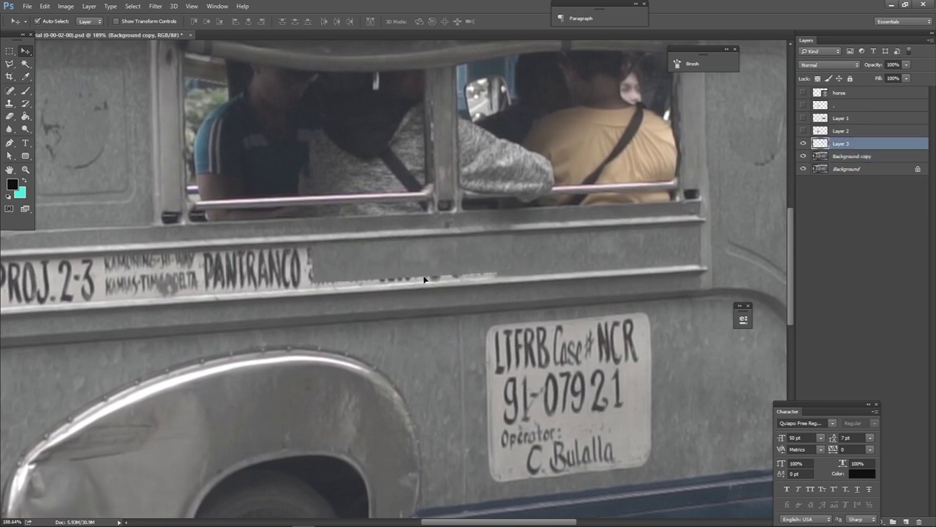
key(ctrl+t)
right_click(455, 273)
click(475, 356)
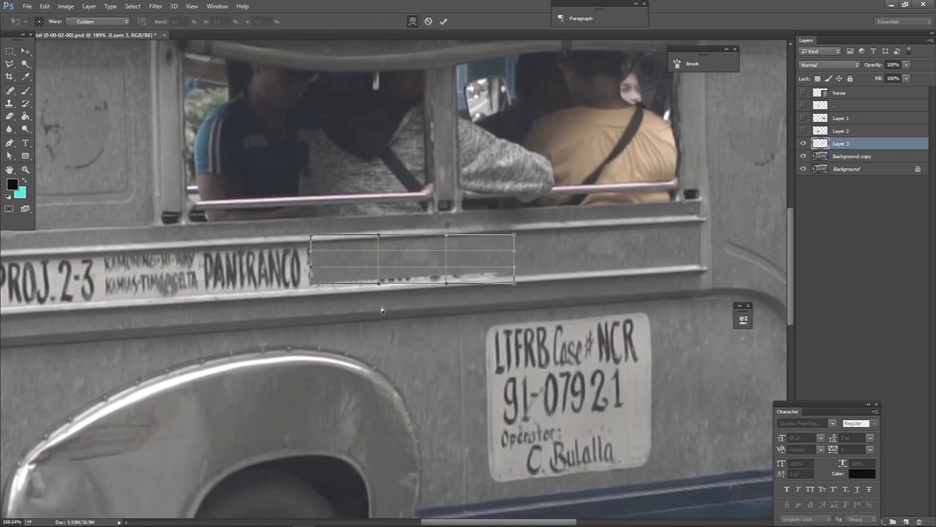
scroll(381, 310, up, 2)
drag(468, 287, 316, 289)
key(Return)
Place copies of the grey patch over PANTRANCO and the left end of the banner.
key(e)
click(29, 21)
key(Escape)
key(v)
drag(426, 255, 195, 275)
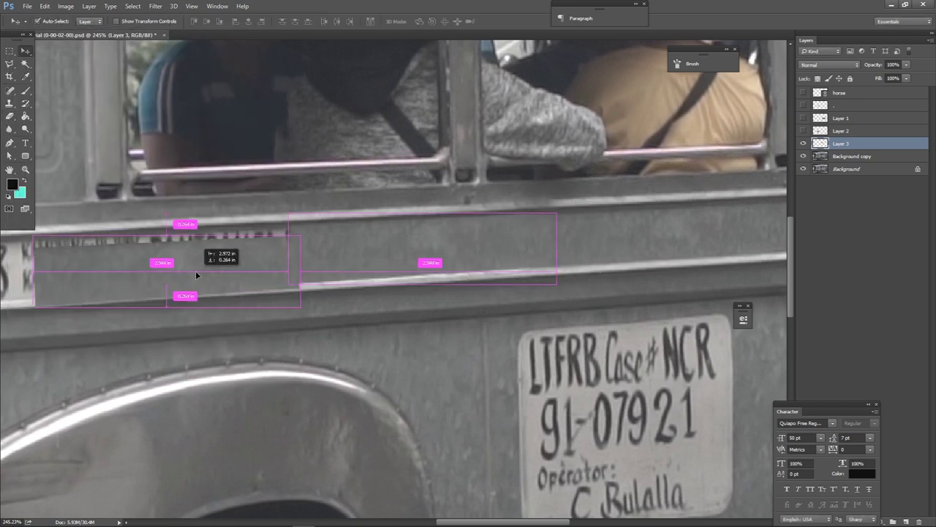
drag(263, 277, 445, 310)
drag(335, 283, 473, 300)
drag(472, 300, 281, 307)
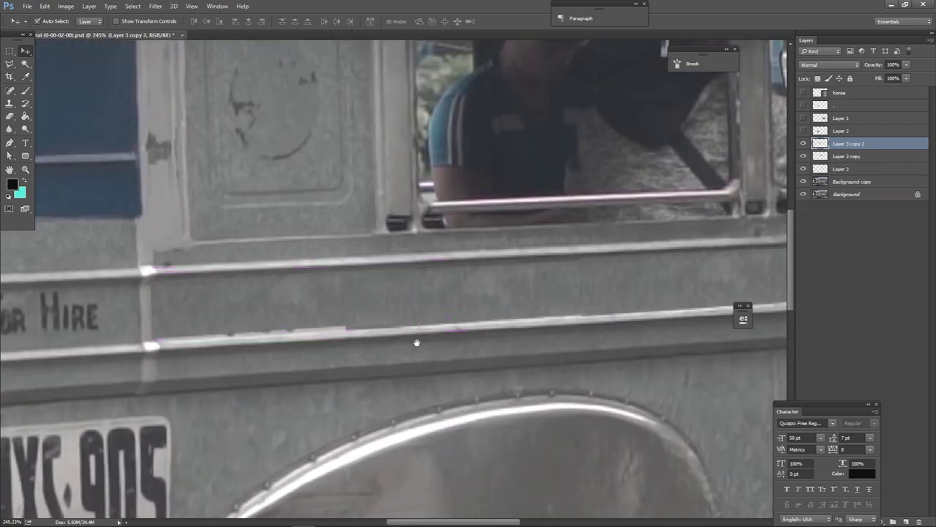
drag(416, 342, 489, 319)
Warp the copied patch to flatten its bottom and align it with the stripe.
key(ctrl+t)
right_click(396, 303)
click(414, 346)
drag(411, 368, 401, 333)
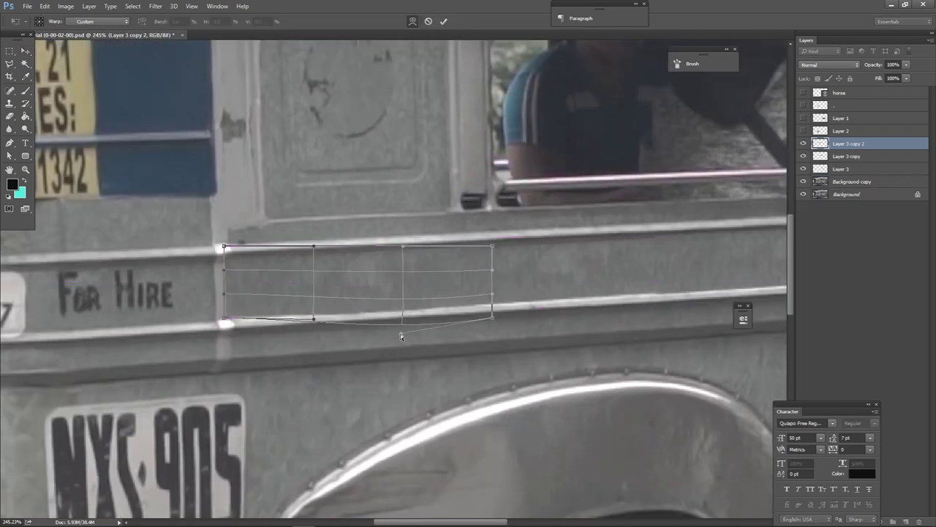
drag(271, 320, 226, 322)
key(Return)
Merge the patch layers and lasso a selection along the body ridge.
scroll(232, 330, down, 5)
shift+click(852, 181)
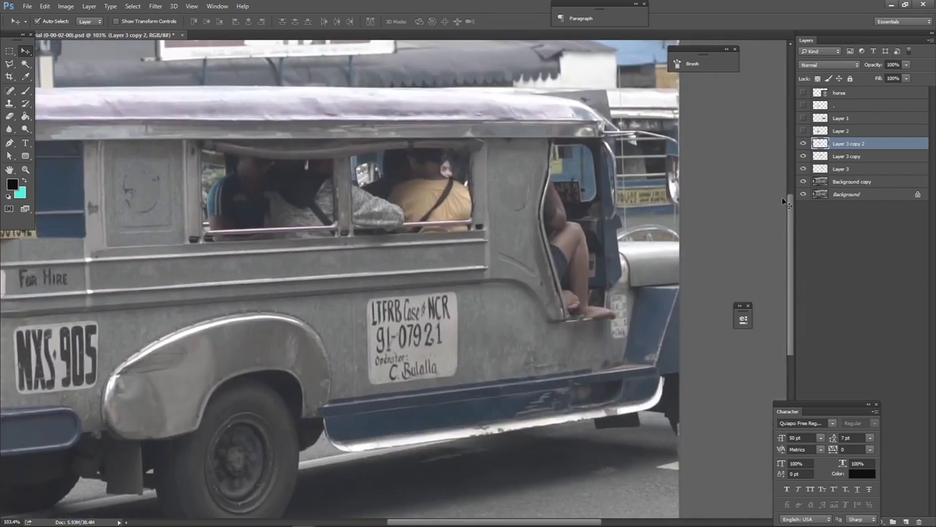
key(ctrl+e)
scroll(514, 232, up, 3)
key(l)
click(481, 232)
scroll(380, 234, left, 10)
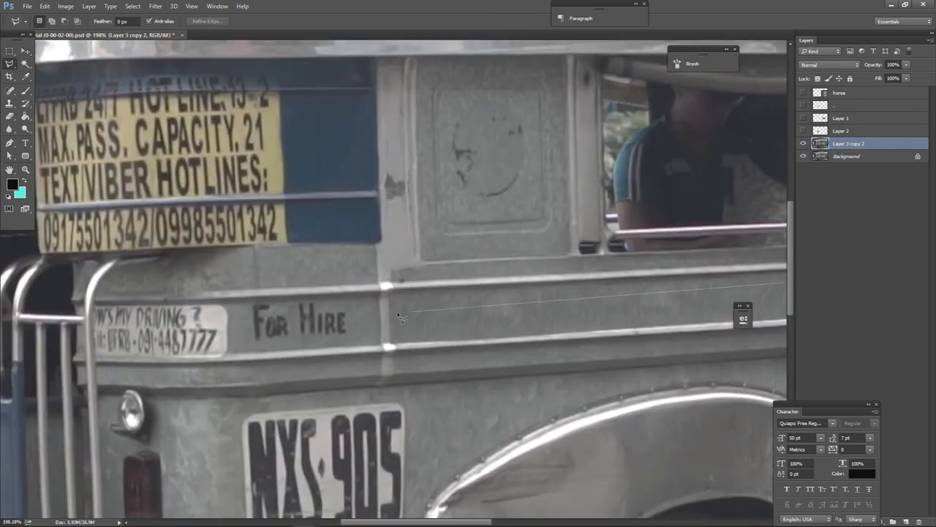
click(386, 287)
scroll(387, 348, right, 10)
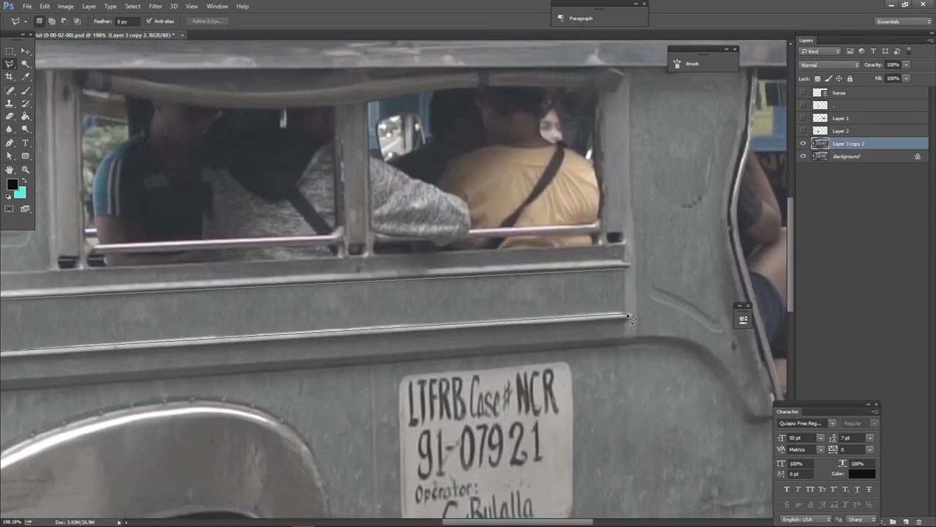
scroll(560, 209, down, 3)
Save Layer 3 as the PNG 'tapal 3', then hide it to show the jeepney photo.
click(804, 143)
click(803, 144)
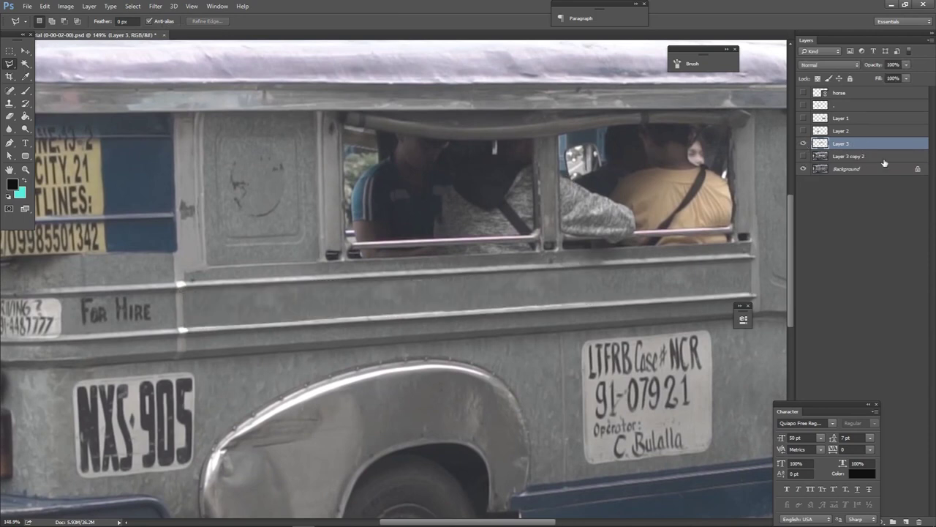
key(ctrl+shift+s)
text(tapal 3)
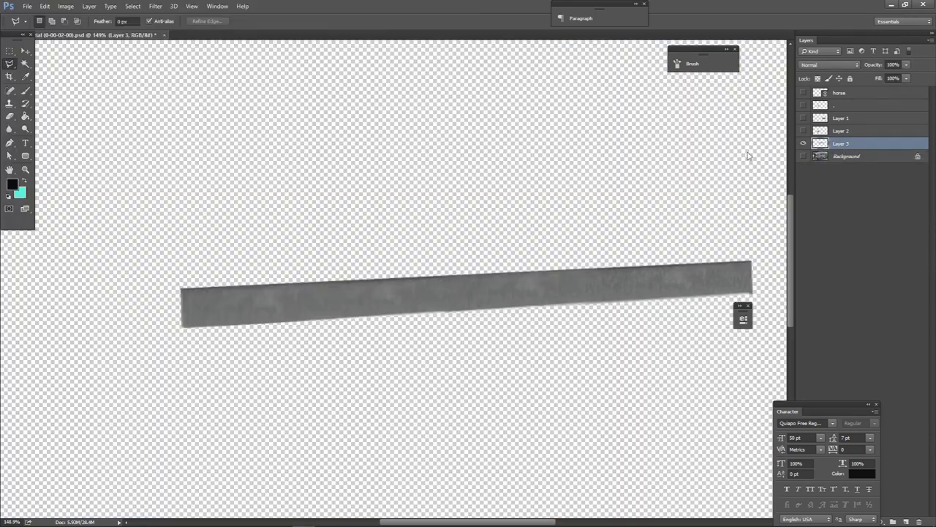
key(ctrl+shift+s)
click(348, 276)
click(348, 367)
click(366, 388)
click(512, 158)
alt+click(804, 155)
drag(358, 345, 592, 228)
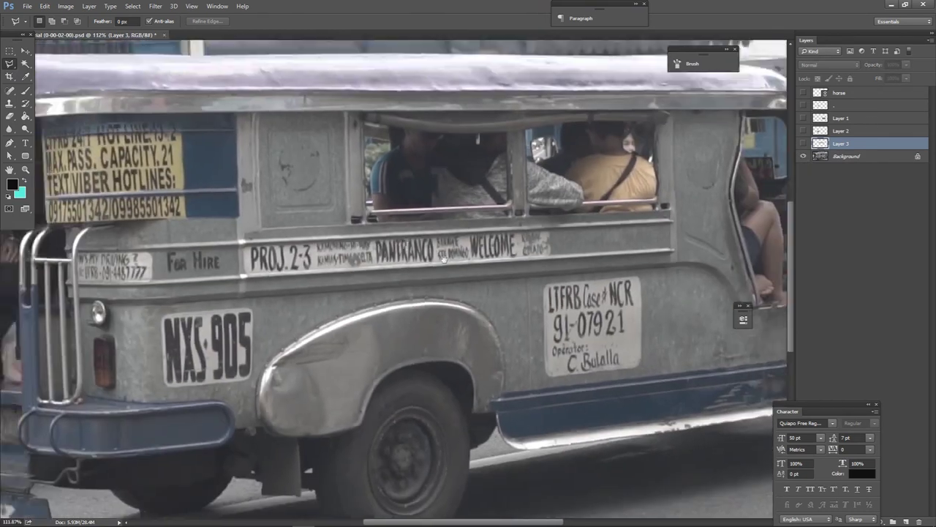
Sample an orange foreground colour and draw the rounded banner bar.
key(i)
click(12, 184)
click(752, 269)
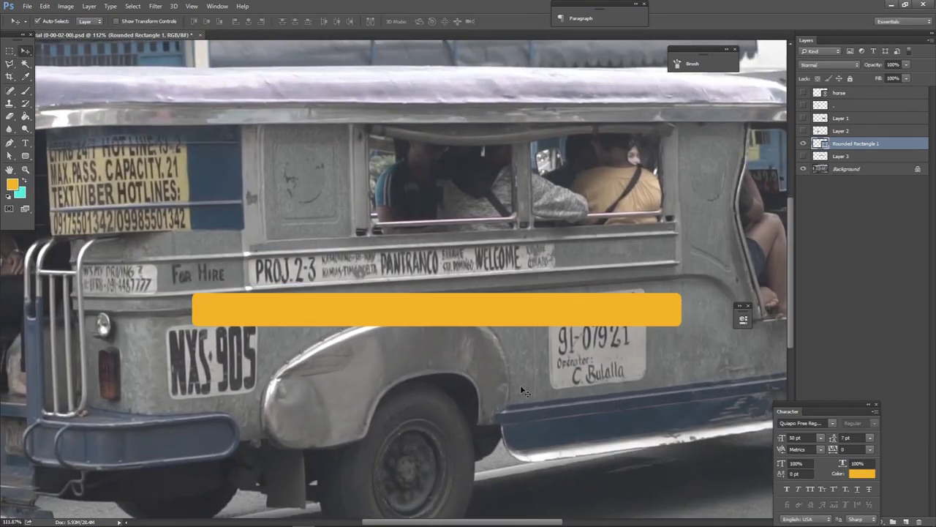
key(t)
click(457, 380)
Type 'DIYAN-DIYAN LANG-SA BAHAY NAMIN VIA EDSA' in Jeepney Brush and colour it black.
click(101, 22)
text(Jeepney)
key(Return)
text(OIYAN-OIYAN LANG)
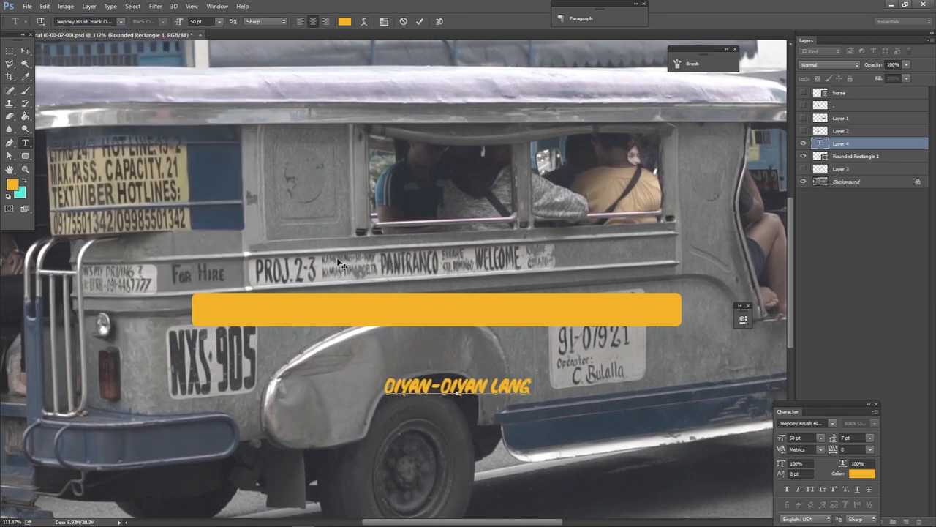
text(-)
key(alt+Tab)
key(alt+Tab)
key(alt+Tab)
key(alt+Tab)
text(SA BAHAY NAMIN VIA EDSA)
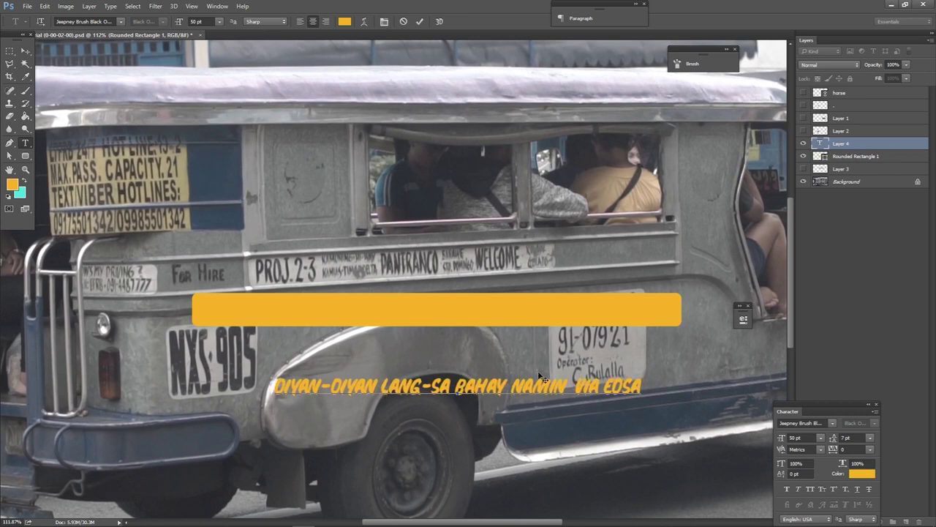
key(ctrl+a)
key(ctrl+Return)
Fit the text onto the orange bar, trim the bar, and merge both into one layer.
drag(465, 387, 498, 311)
click(220, 310)
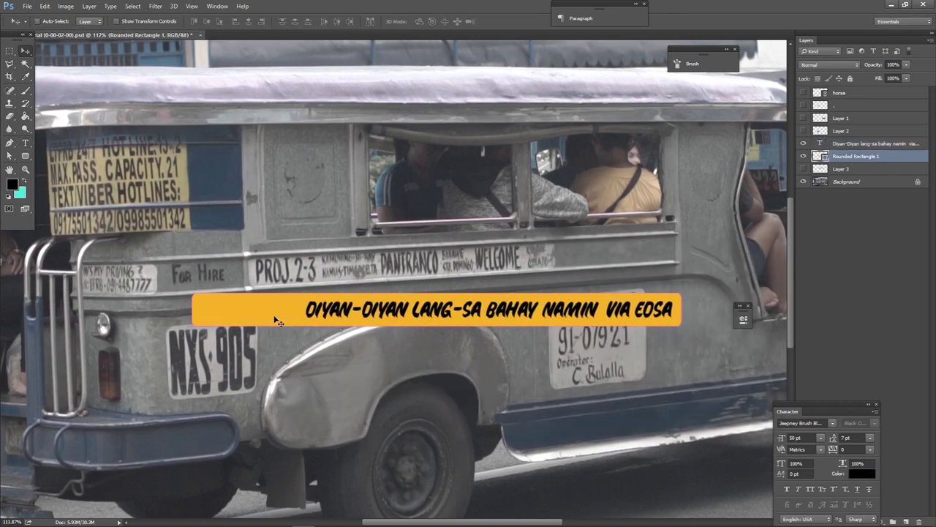
key(ctrl+t)
drag(191, 310, 299, 309)
key(Return)
shift+click(877, 144)
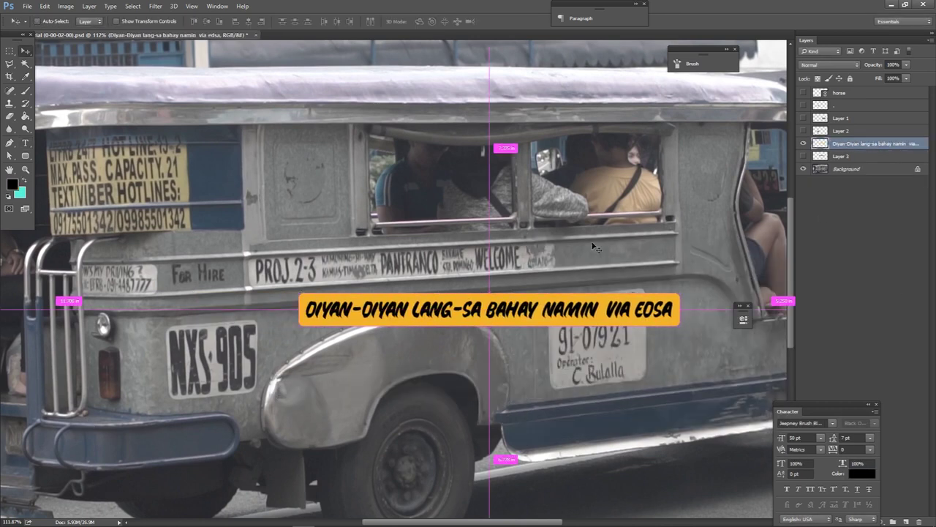
key(ctrl+e)
drag(512, 310, 472, 275)
key(ctrl+z)
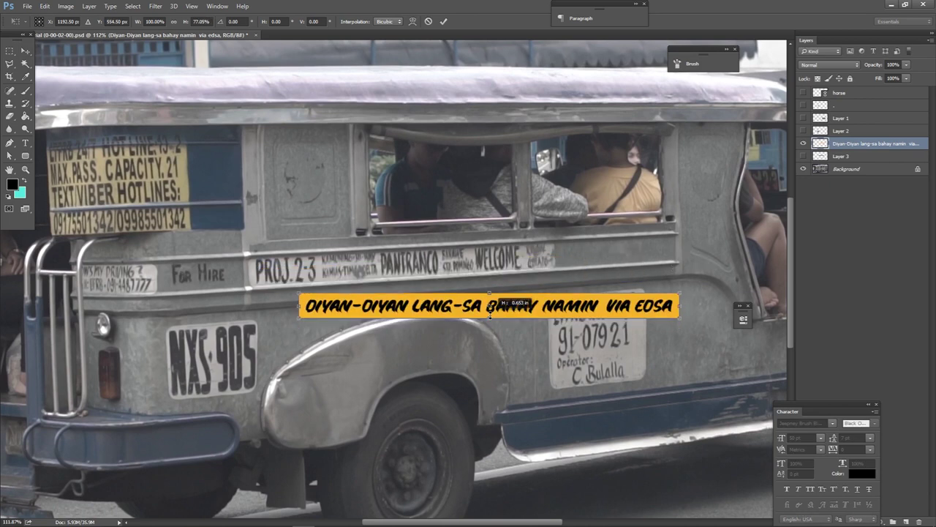
Erase worn texture into the banner with a grunge brush.
scroll(511, 346, up, 1)
key(b)
click(47, 21)
double_click(35, 93)
click(300, 307)
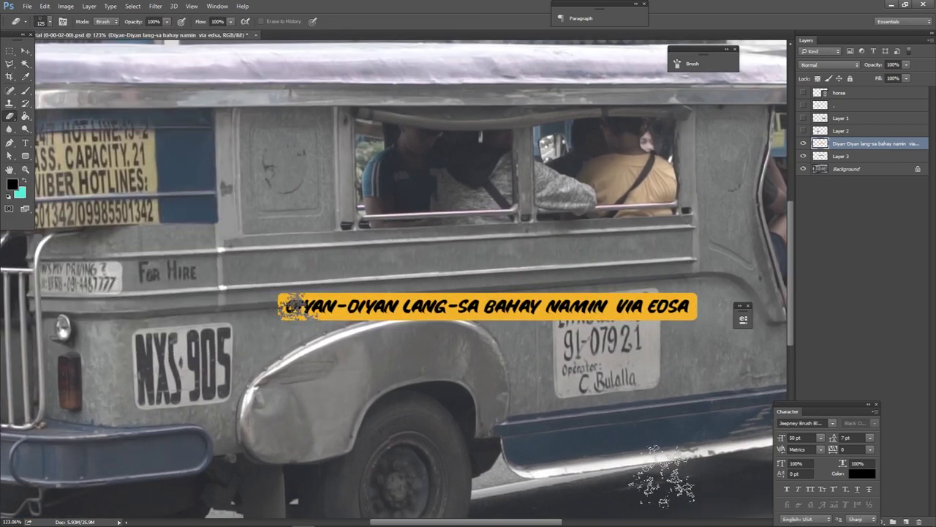
click(482, 306)
click(607, 337)
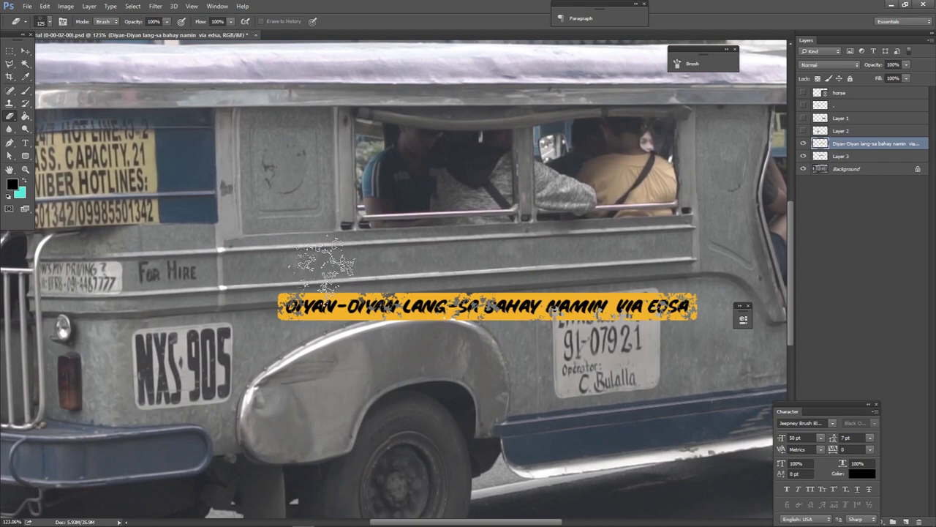
Move the banner up onto the body and skew it slanted below the windows.
key(ctrl+t)
drag(515, 307, 491, 266)
right_click(492, 266)
click(526, 326)
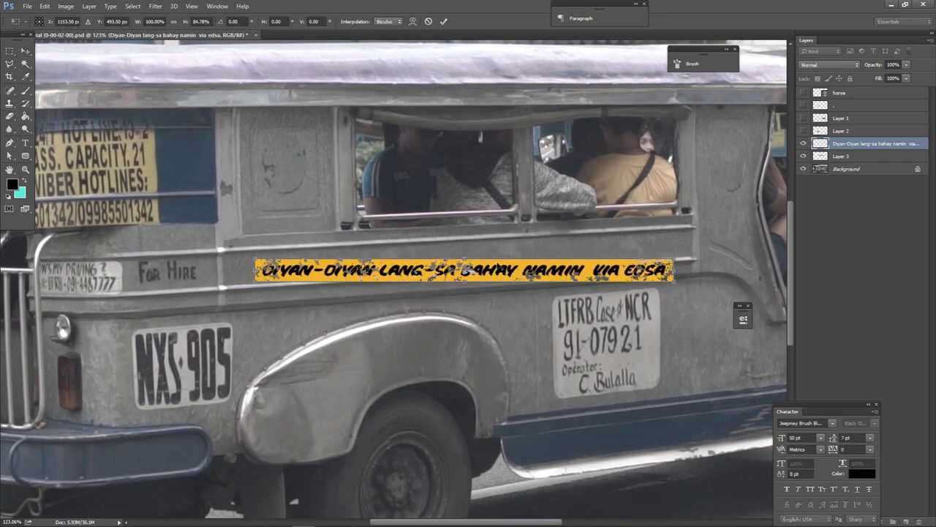
drag(675, 268, 674, 249)
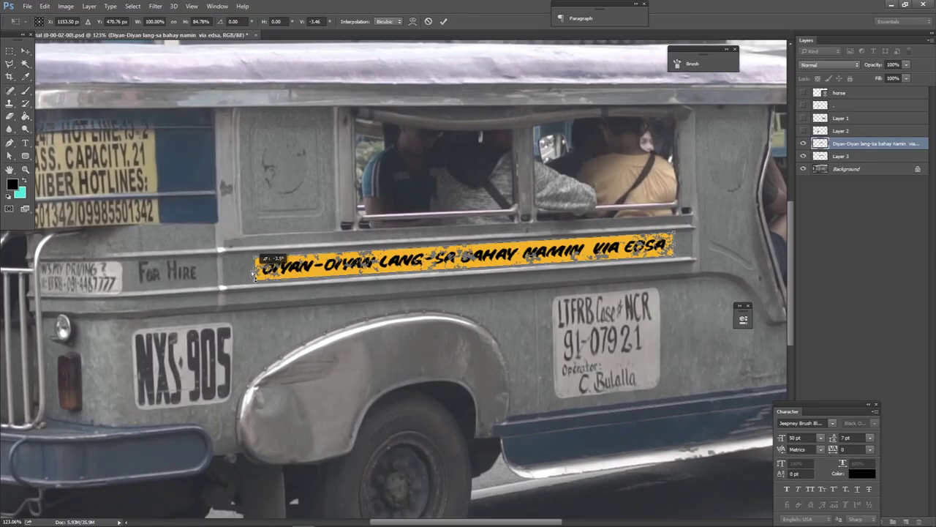
drag(256, 269, 253, 272)
key(Return)
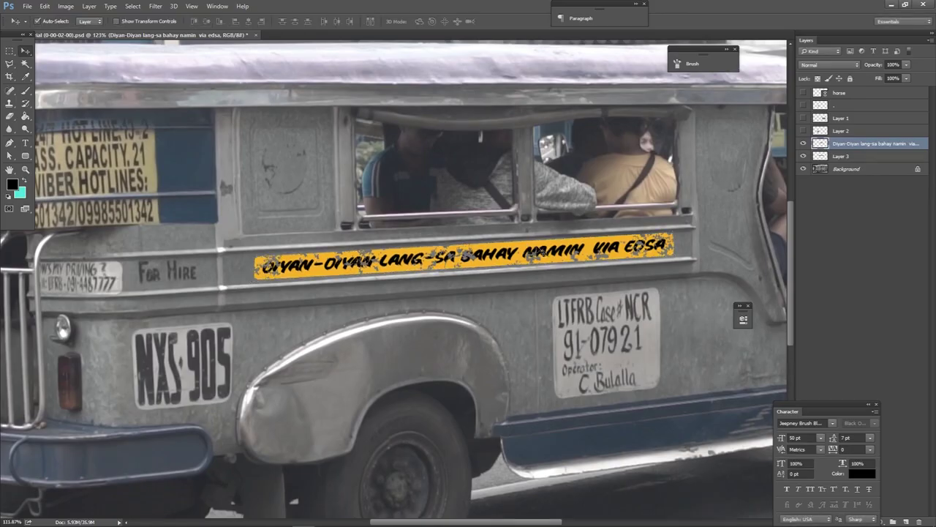
Rotate the orange route banner about -3.5° to follow the side panel's slope.
scroll(569, 243, up, 1)
key(ctrl+t)
right_click(410, 269)
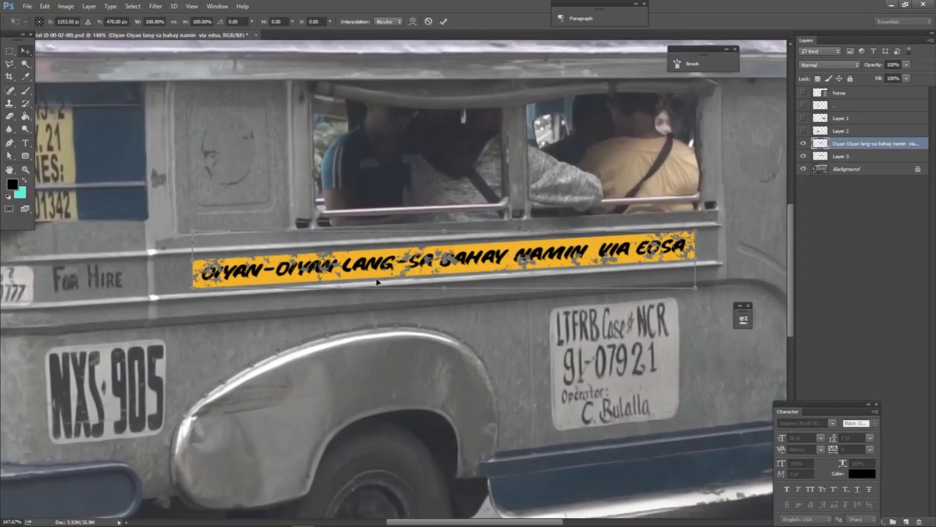
key(ctrl+z)
right_click(619, 279)
click(680, 309)
drag(703, 278, 706, 252)
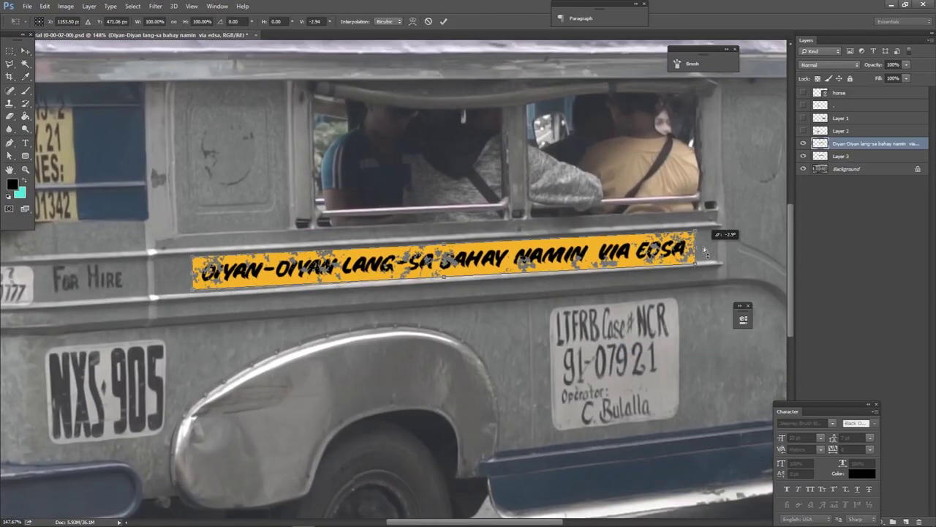
Distort and skew the banner's corners to match the panel, then commit the transform.
right_click(660, 253)
click(689, 312)
drag(696, 236, 695, 240)
right_click(698, 250)
click(721, 315)
drag(700, 252, 706, 252)
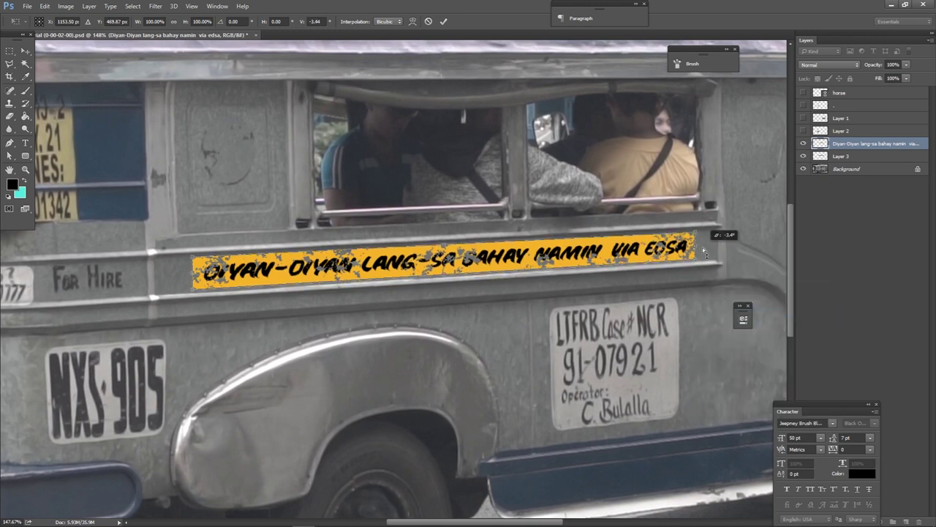
drag(188, 271, 196, 270)
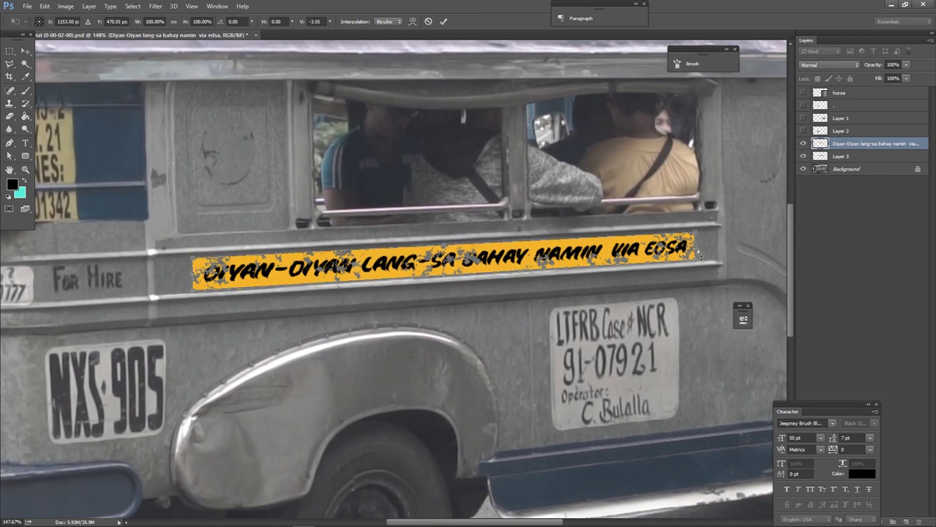
drag(699, 254, 700, 254)
key(Return)
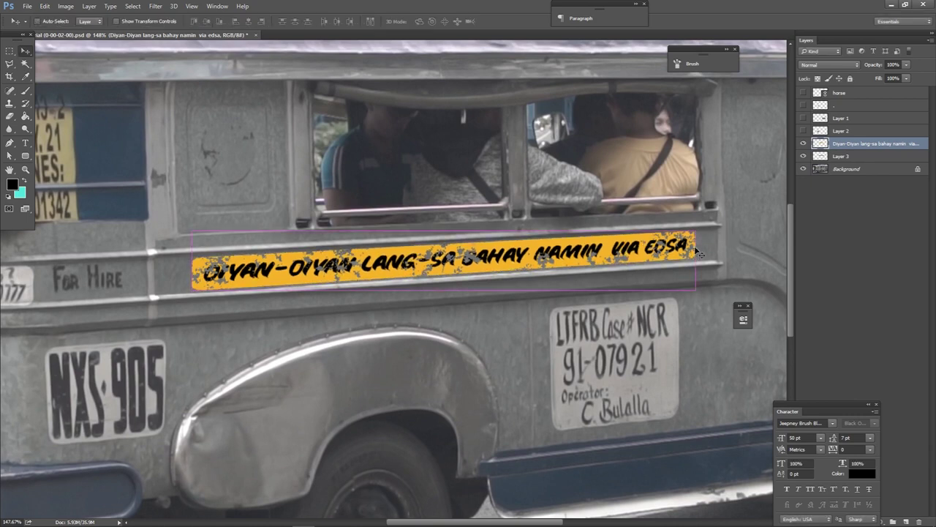
Hide the Background photo and Layer 3 so only the banner is visible.
scroll(611, 148, down, 3)
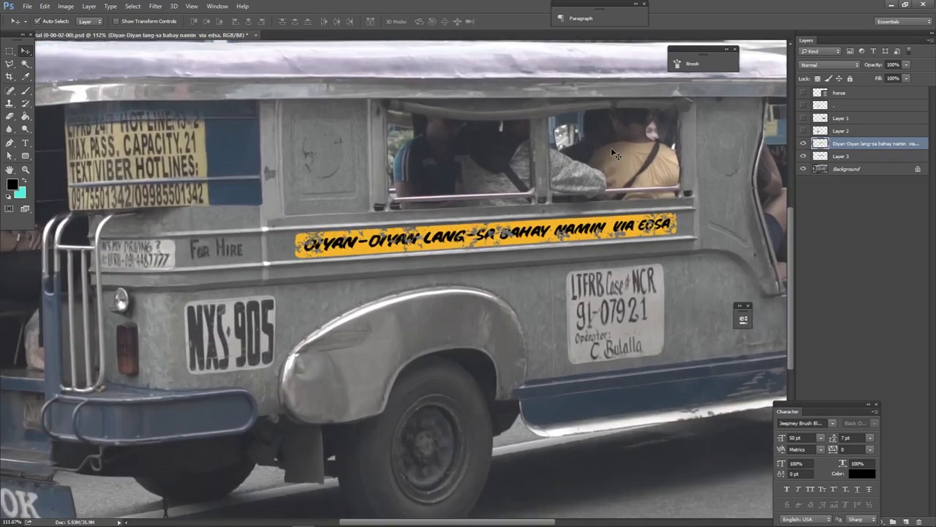
scroll(614, 154, down, 2)
scroll(614, 154, up, 2)
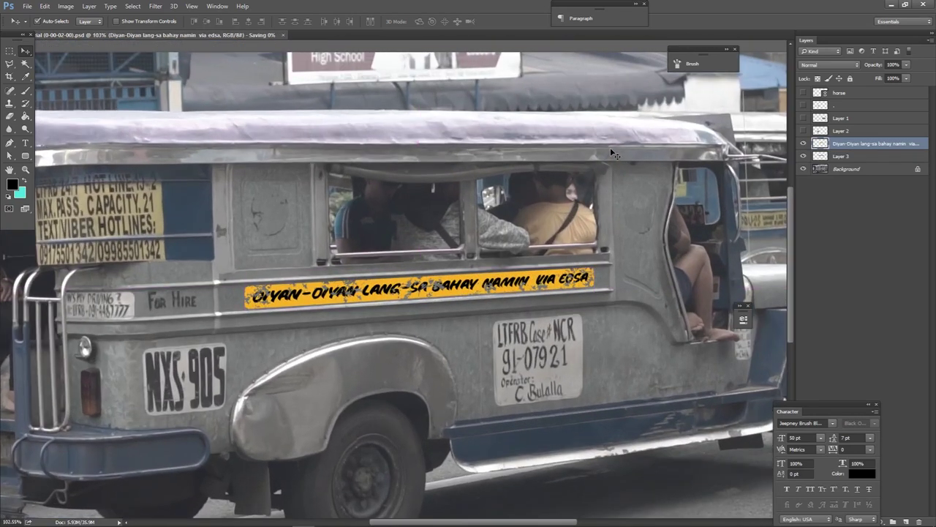
scroll(512, 249, up, 1)
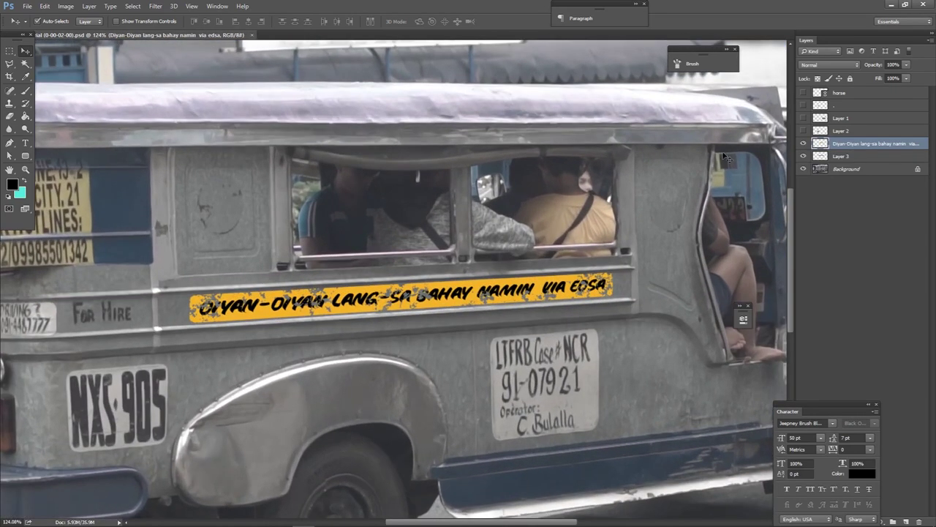
click(803, 169)
click(803, 157)
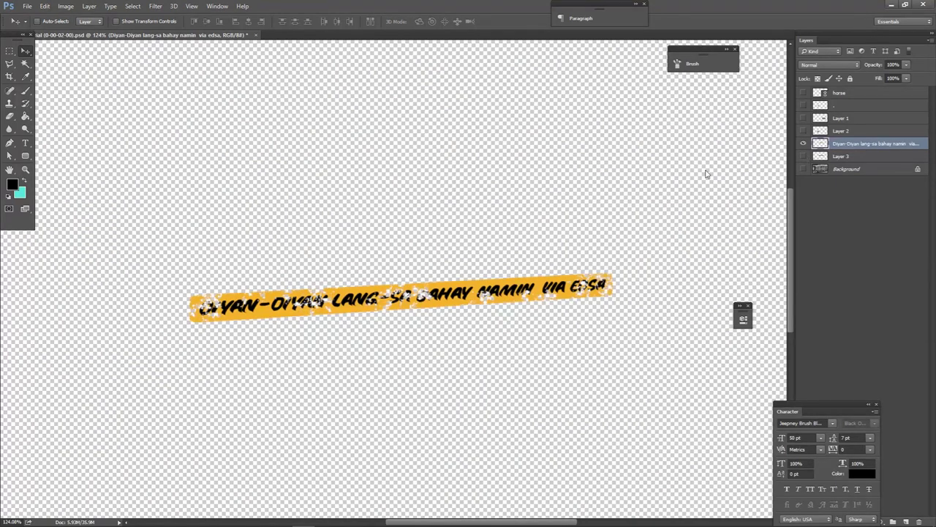
Save the banner as a PNG file named 'route', accepting the PNG options.
key(ctrl+shift+s)
click(266, 276)
click(108, 440)
click(196, 257)
text(route)
key(Return)
key(Return)
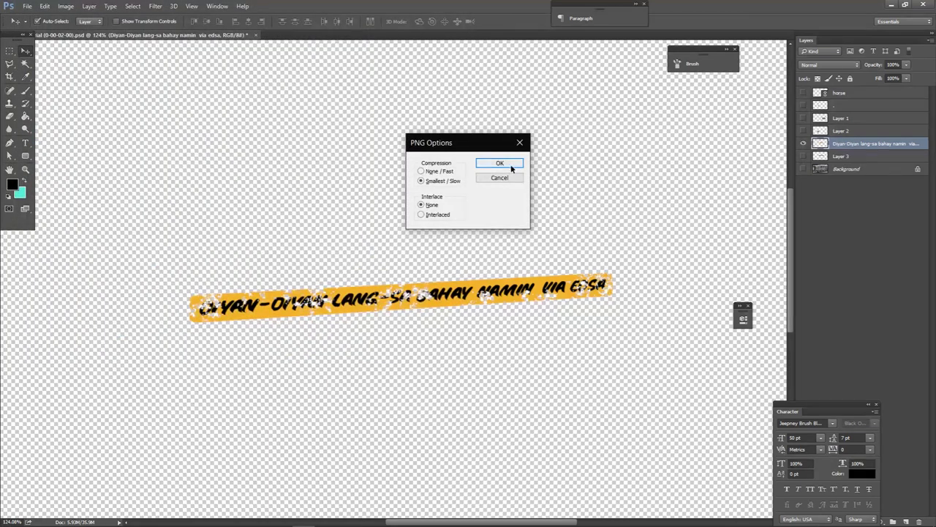
click(511, 166)
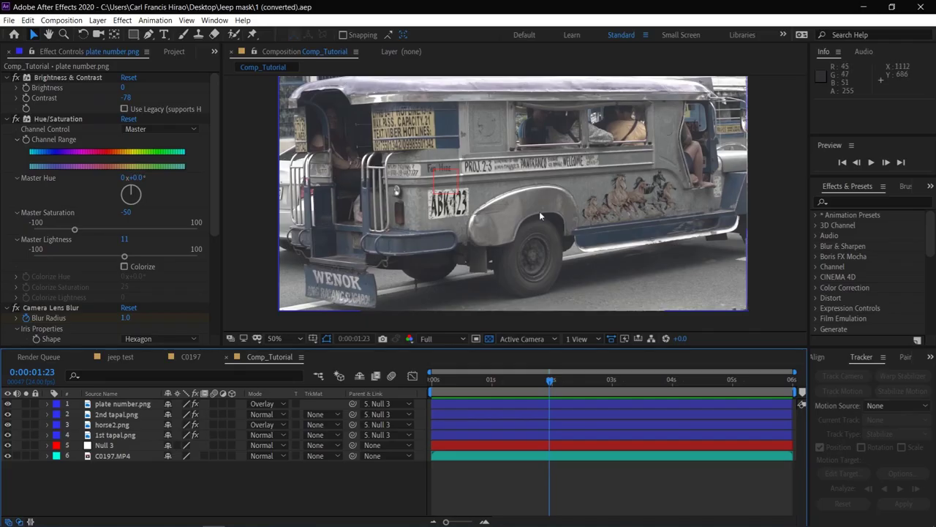
Switch via the matss folder window back to After Effects.
key(alt+Tab)
click(526, 211)
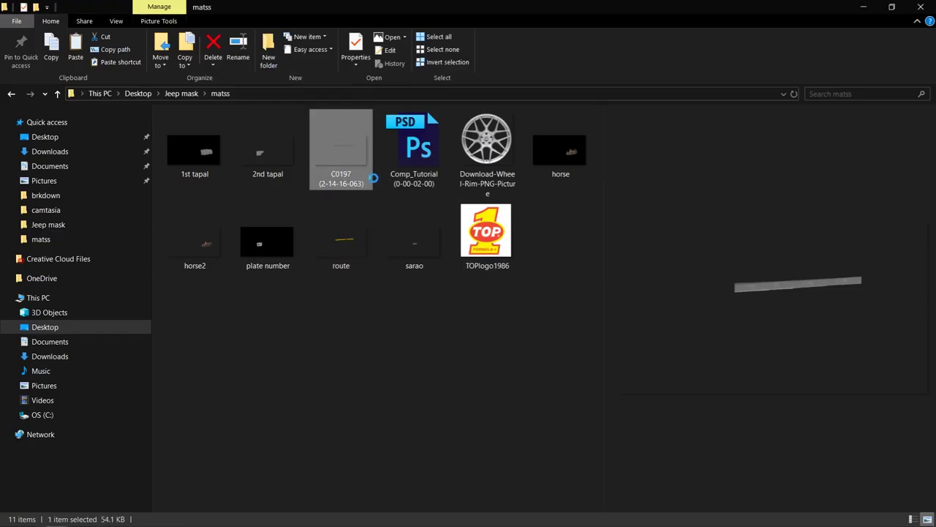
key(alt+Tab)
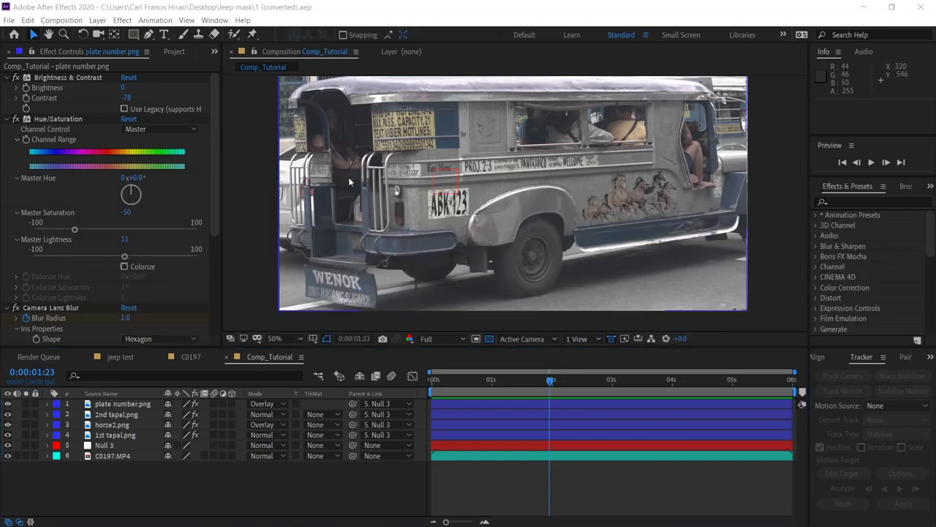
key(alt+Tab)
key(alt+Tab)
key(alt+Tab)
drag(414, 265, 117, 403)
key(alt+Tab)
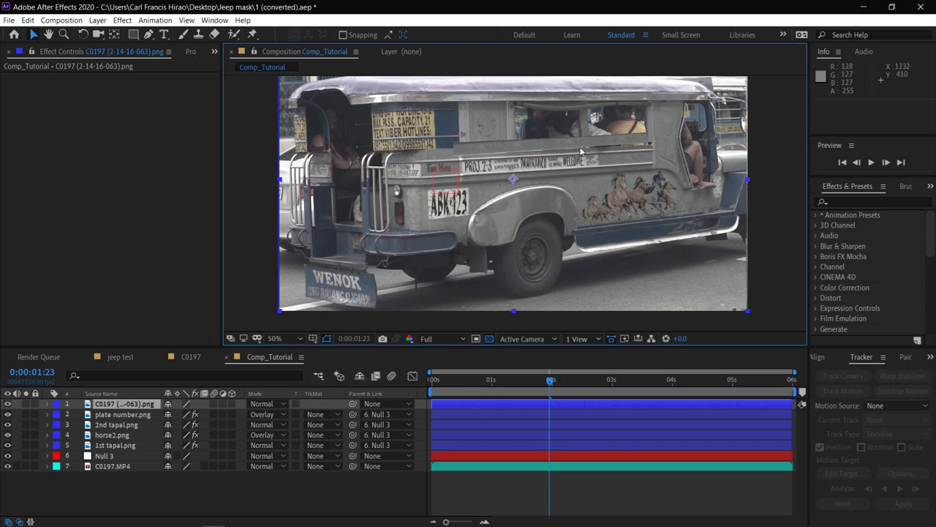
drag(583, 147, 591, 166)
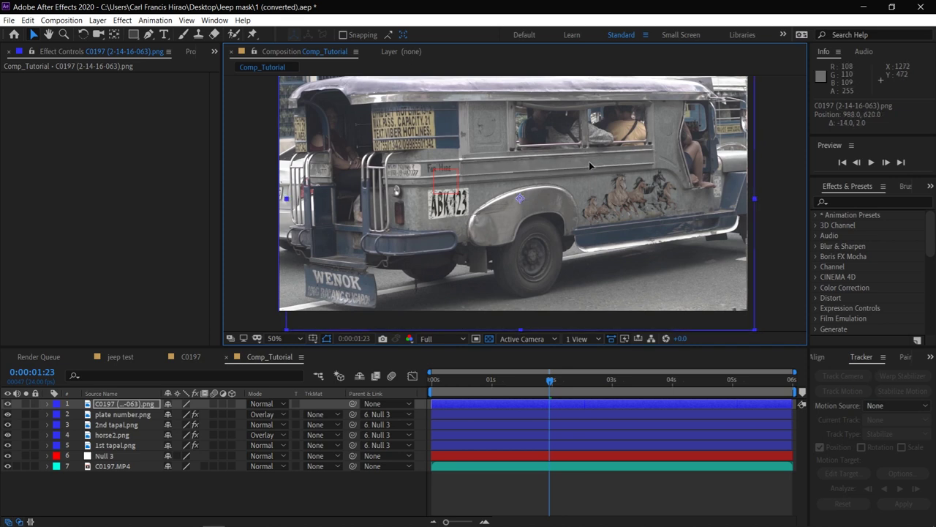
key(Up)
key(Up)
key(Up)
key(Up)
key(Up)
key(Up)
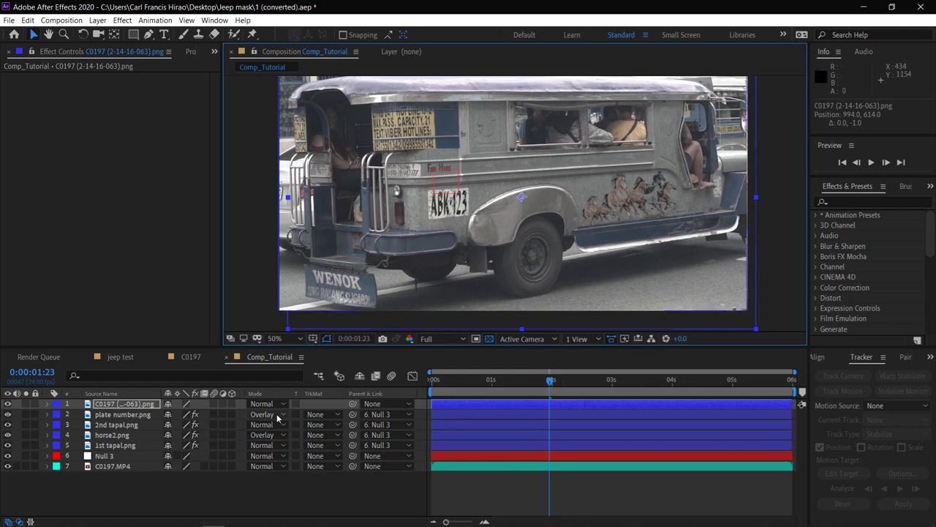
click(384, 405)
click(395, 489)
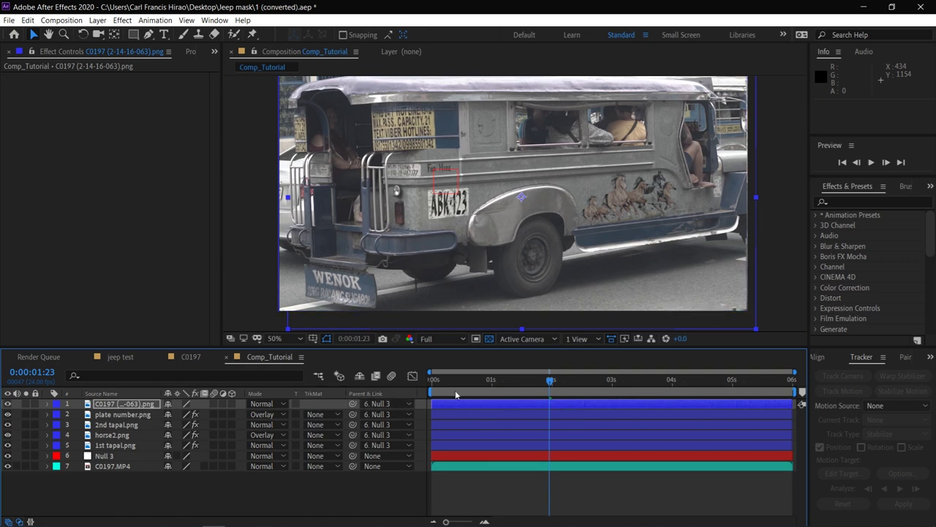
key(Home)
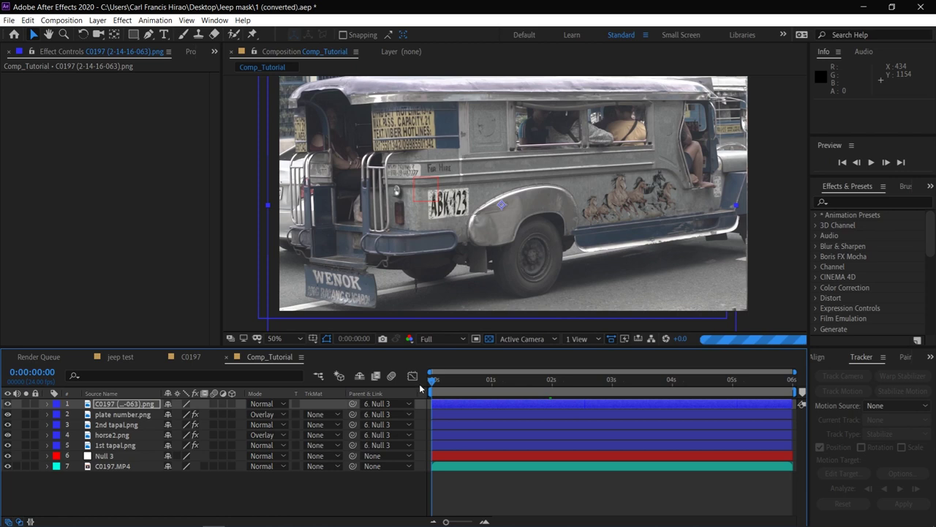
click(120, 446)
click(69, 78)
right_click(70, 78)
click(110, 109)
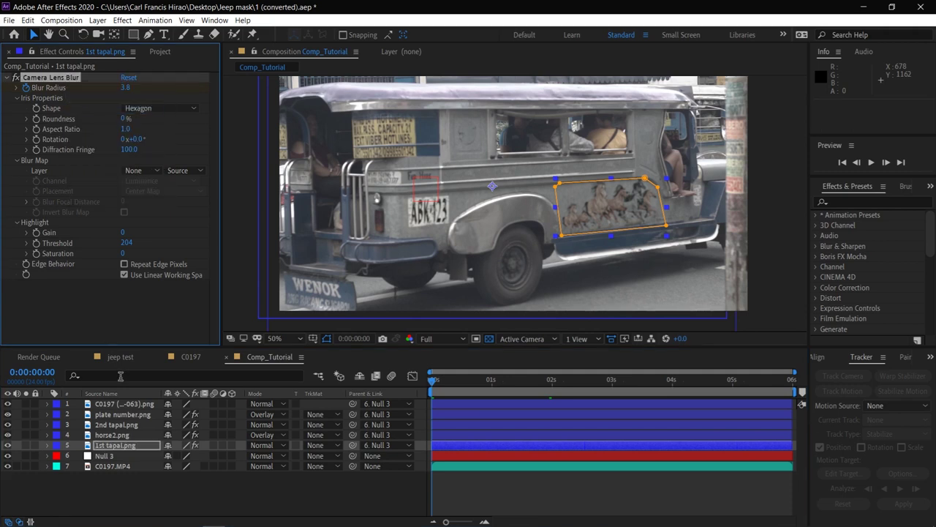
click(117, 404)
key(ctrl+v)
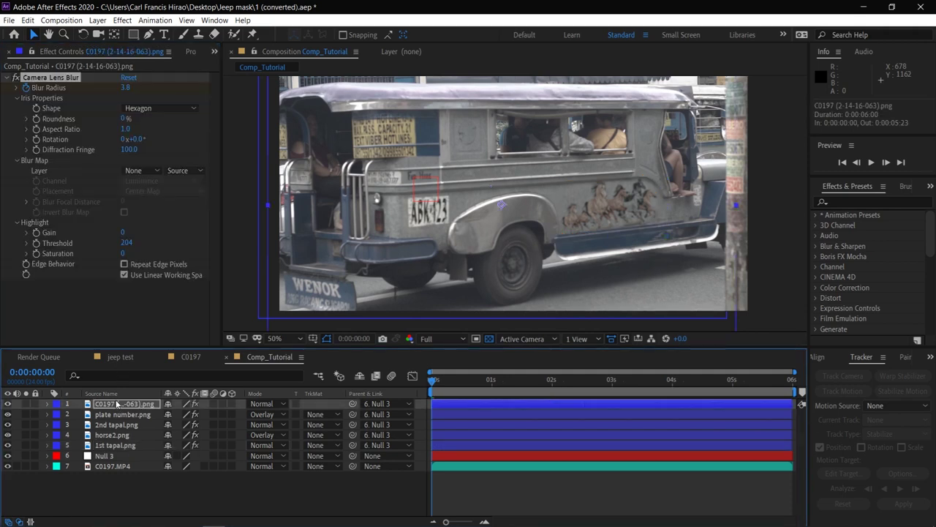
Preview to the 0:00:02:00 mark, then pick the route image in the matss folder.
key(space)
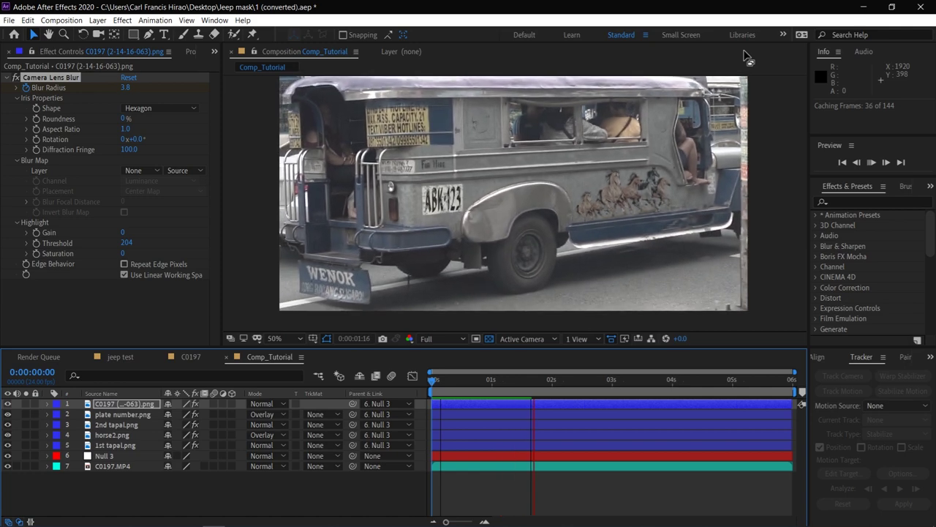
click(553, 380)
key(alt+Tab)
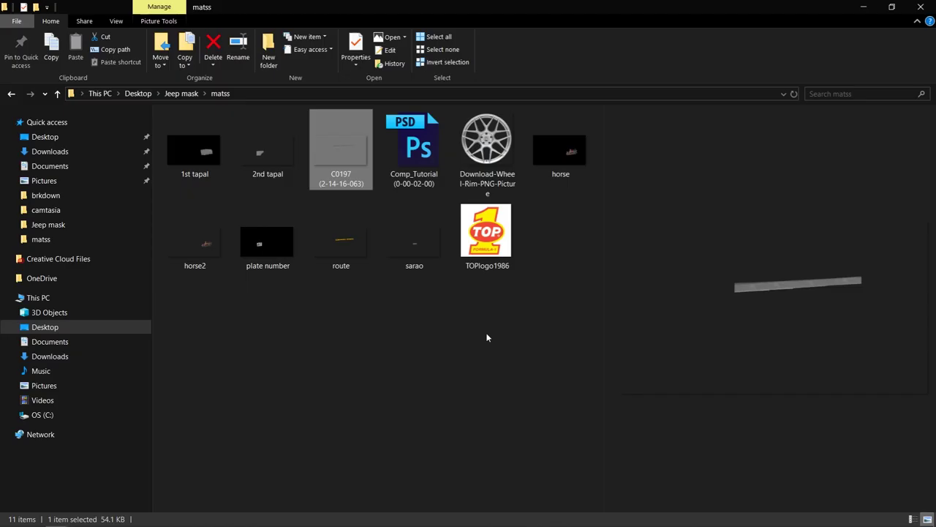
click(361, 272)
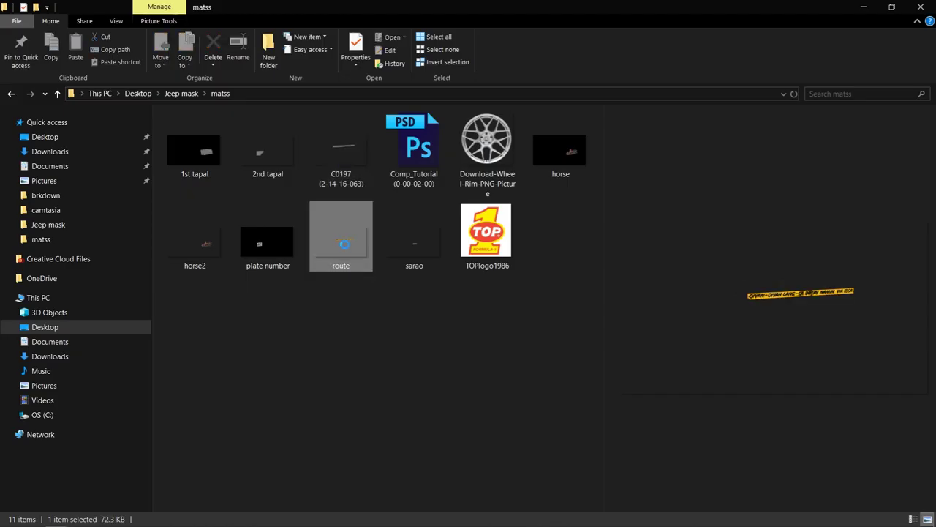
key(alt+Tab)
key(alt+Tab)
Add route.png to the composition and nudge it into place on the banner area.
drag(378, 263, 117, 403)
key(alt+Tab)
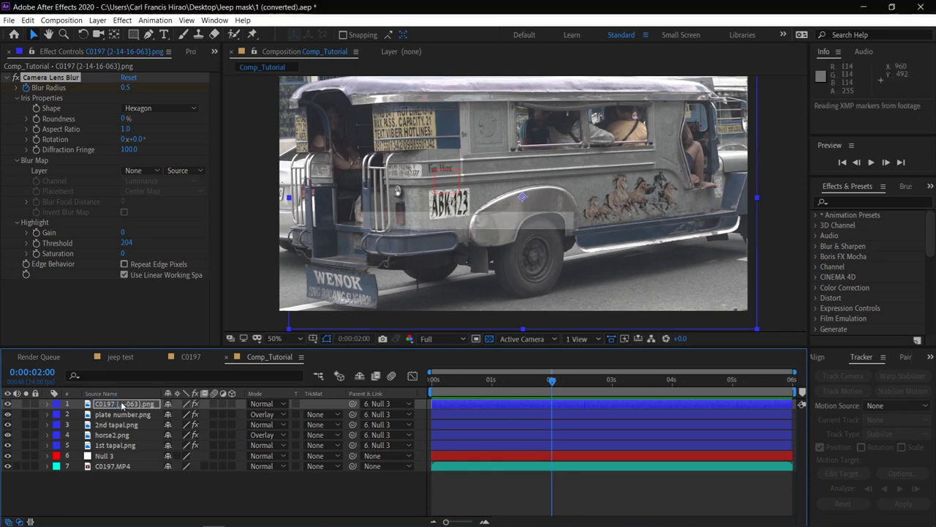
scroll(532, 238, up, 2)
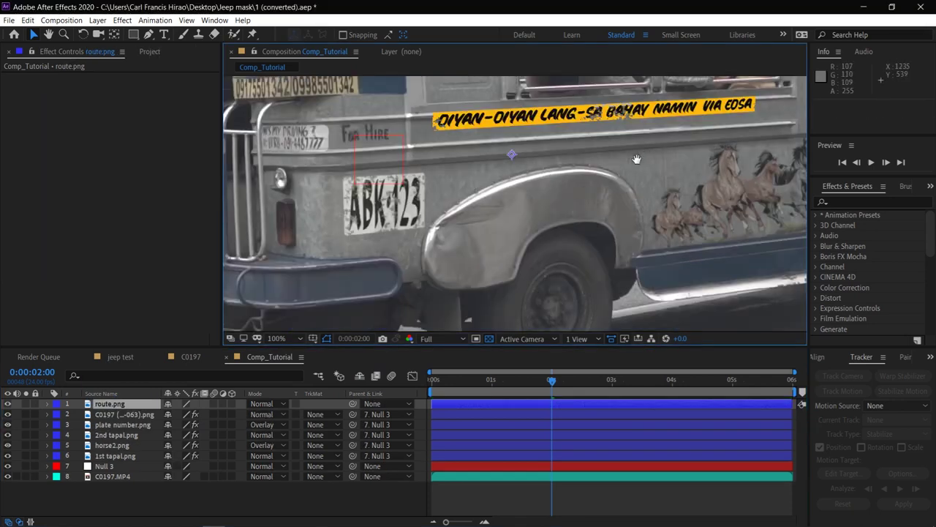
drag(636, 159, 582, 188)
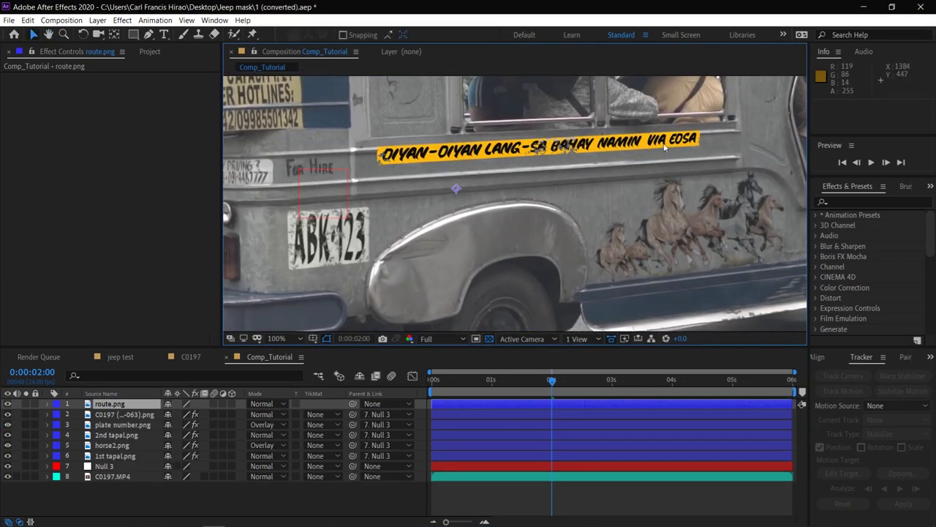
key(shift+Down)
key(Up)
key(Up)
key(Up)
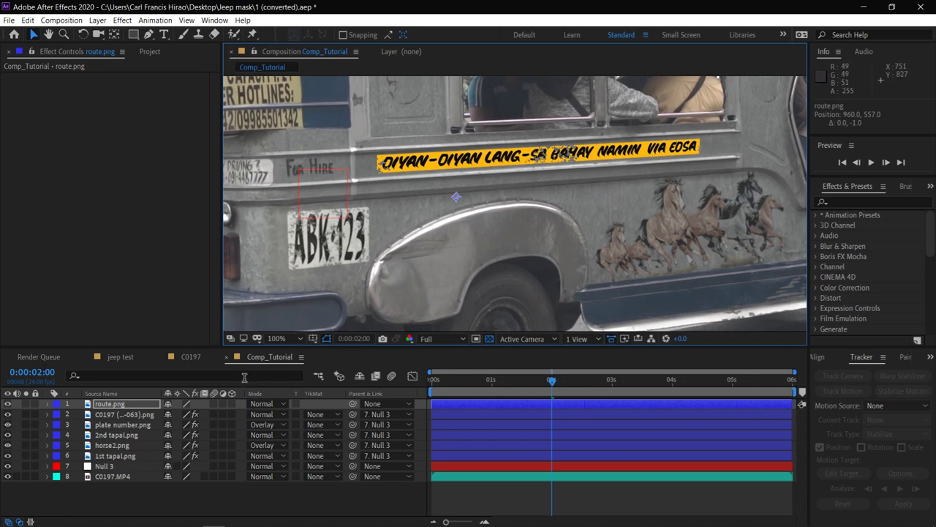
Copy plate number.png's Brightness & Contrast, Hue/Saturation and Camera Lens Blur effects.
click(126, 423)
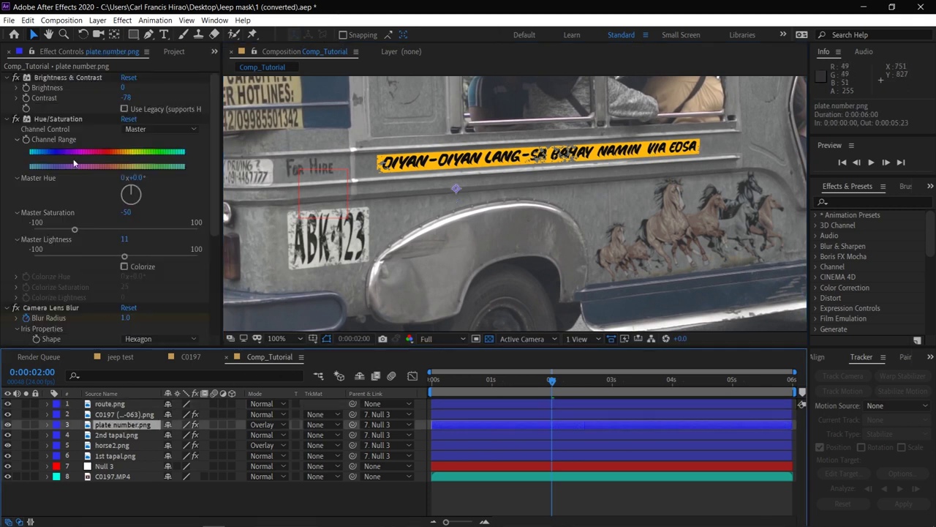
click(13, 119)
click(9, 130)
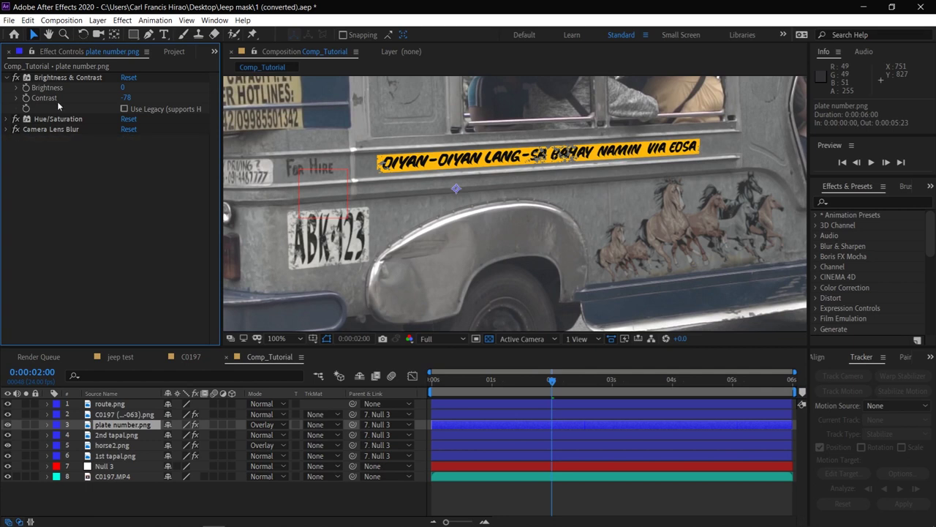
click(61, 79)
key(ctrl+a)
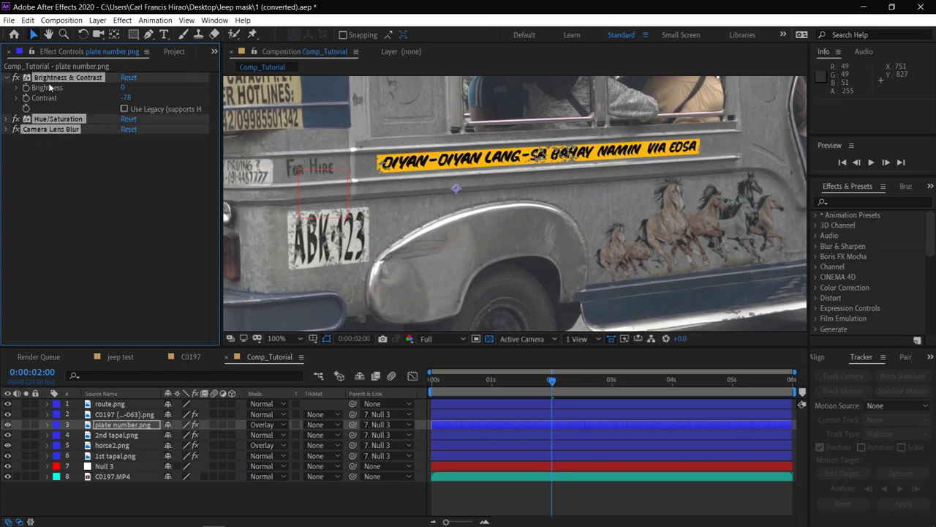
click(27, 20)
click(44, 83)
Parent route.png to Null 3 and return to the first frame.
click(402, 404)
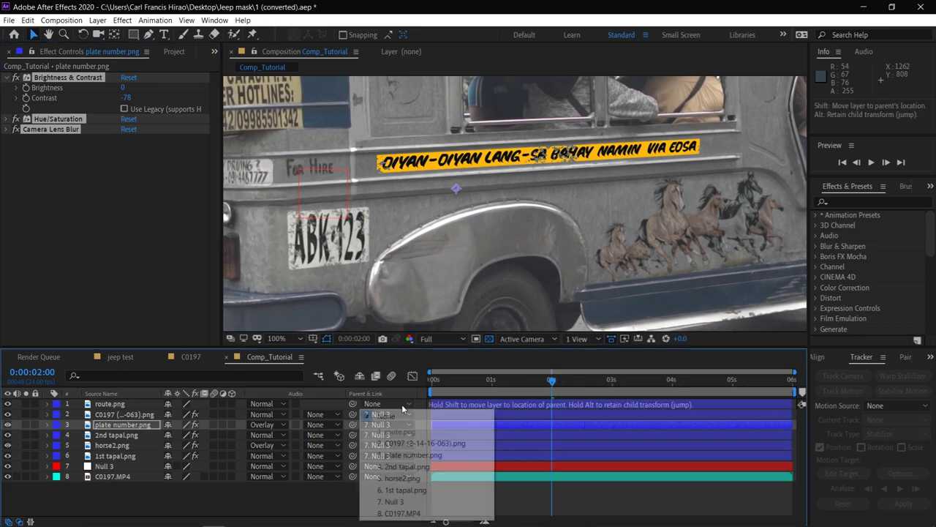
click(414, 501)
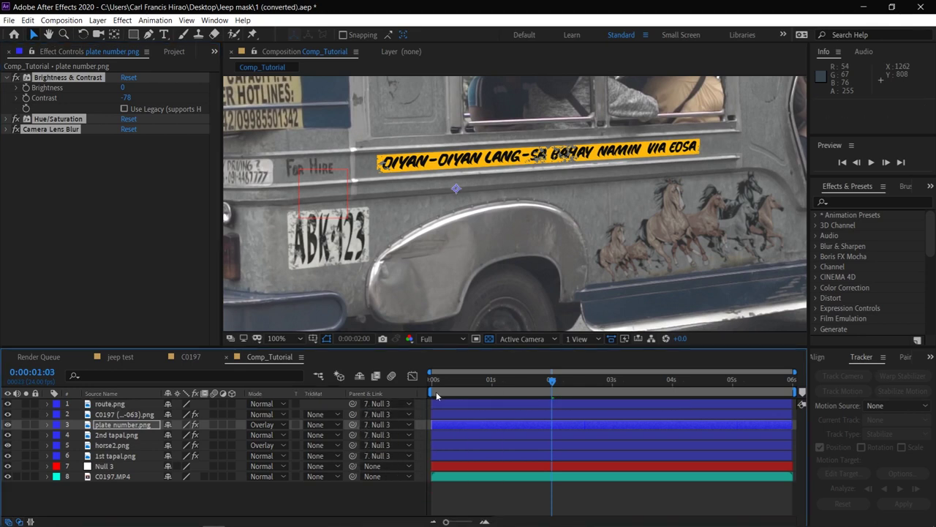
drag(462, 380, 430, 380)
key(ctrl+grave)
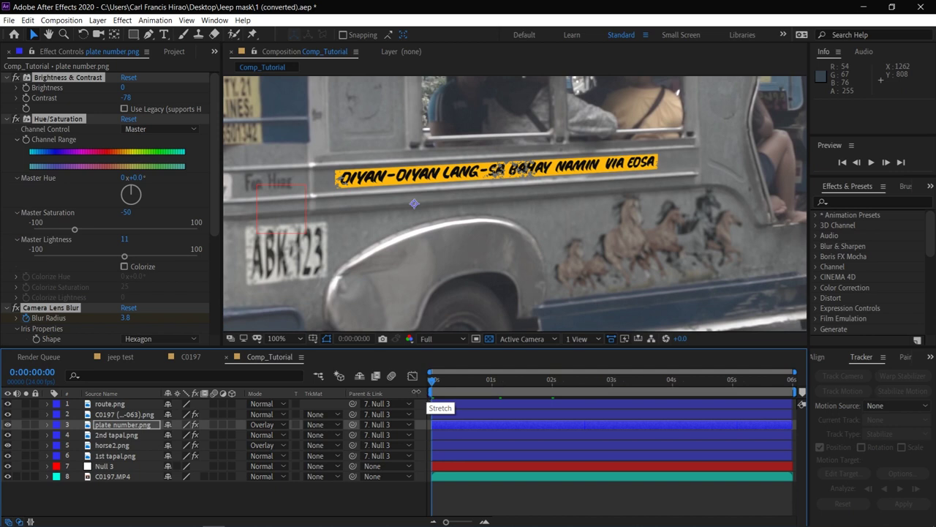
Paste the three copied effects onto route.png and save the project.
click(110, 404)
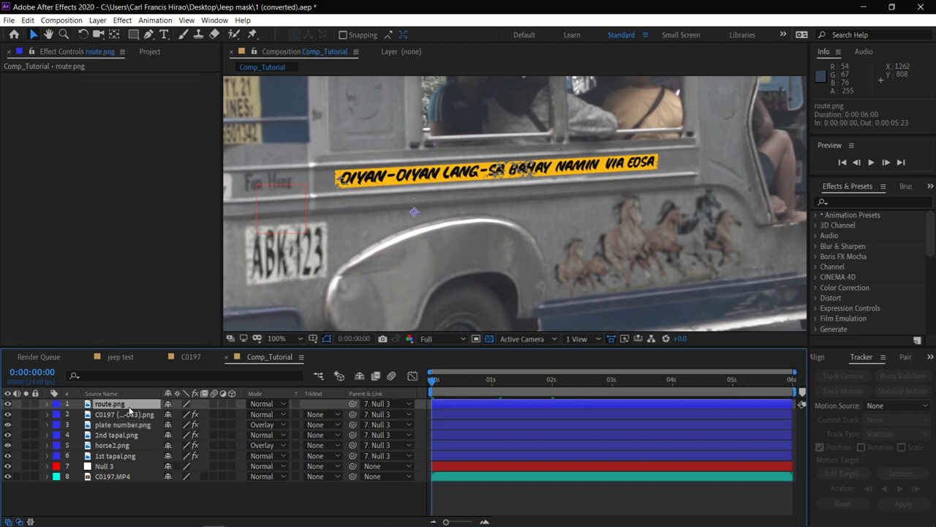
click(123, 424)
scroll(213, 311, down, 4)
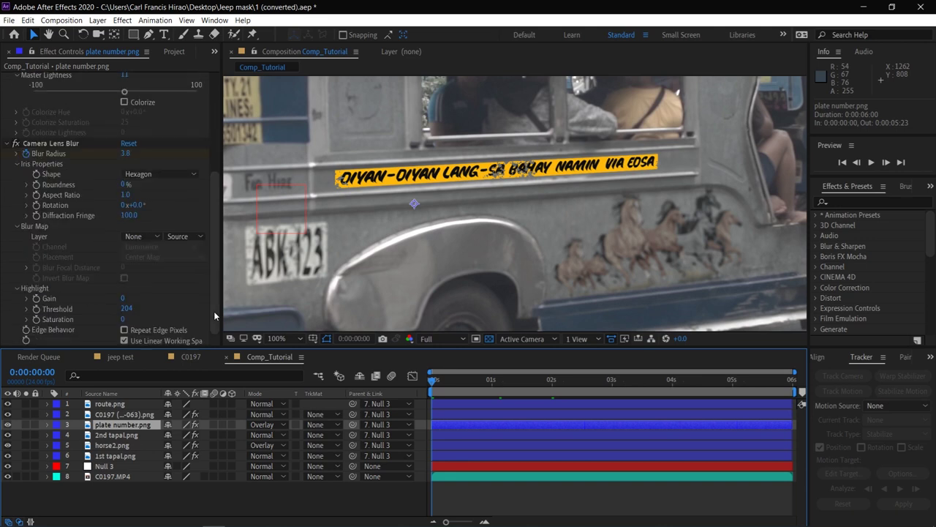
scroll(214, 311, up, 5)
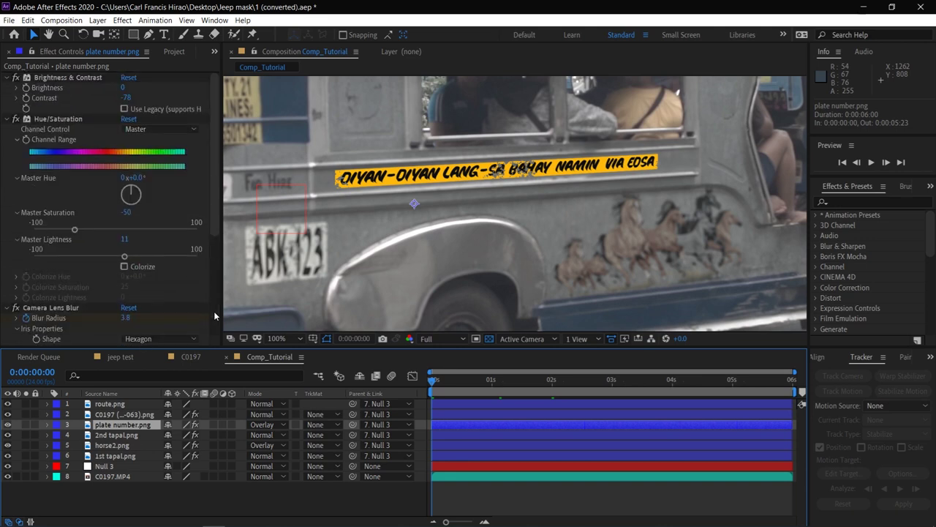
click(132, 404)
key(ctrl+v)
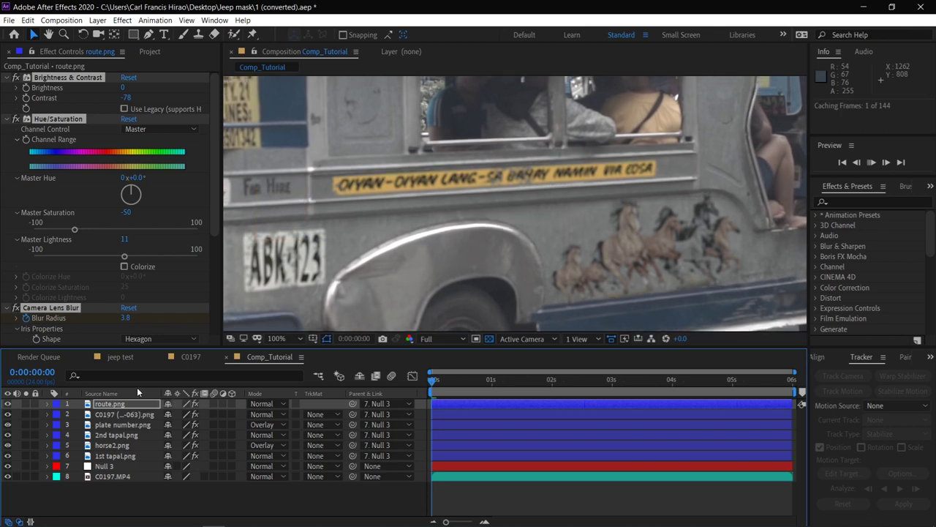
key(ctrl+s)
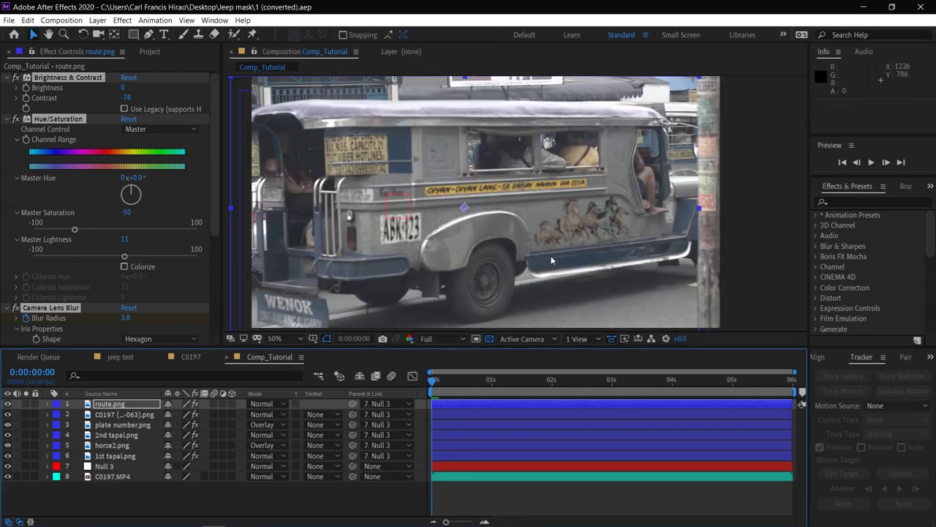
View at 100%, reveal route.png's Blur Radius keyframes, and set the first-frame radius to 3.0.
key(period)
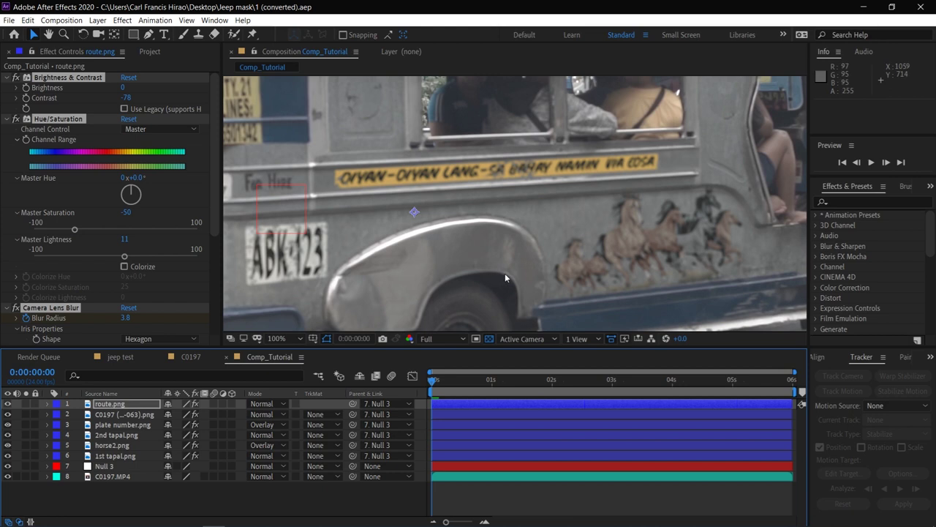
key(u)
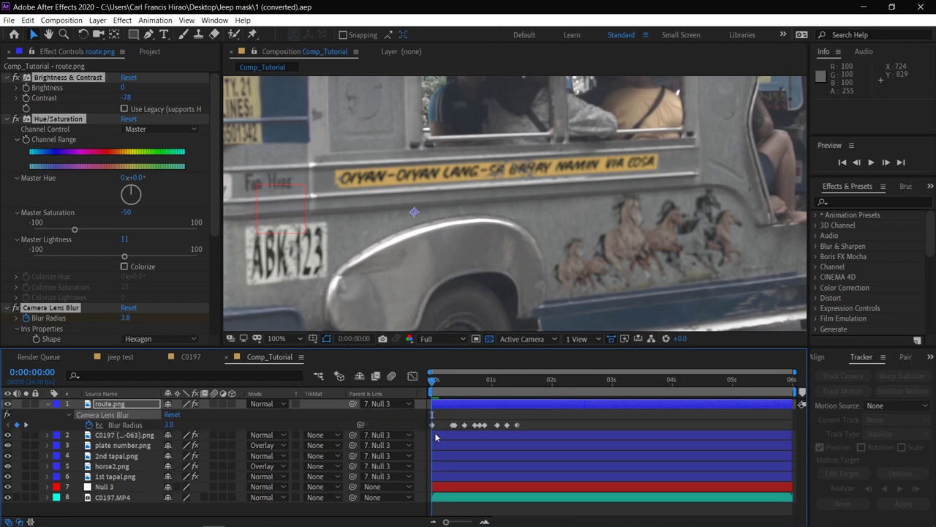
key(F2)
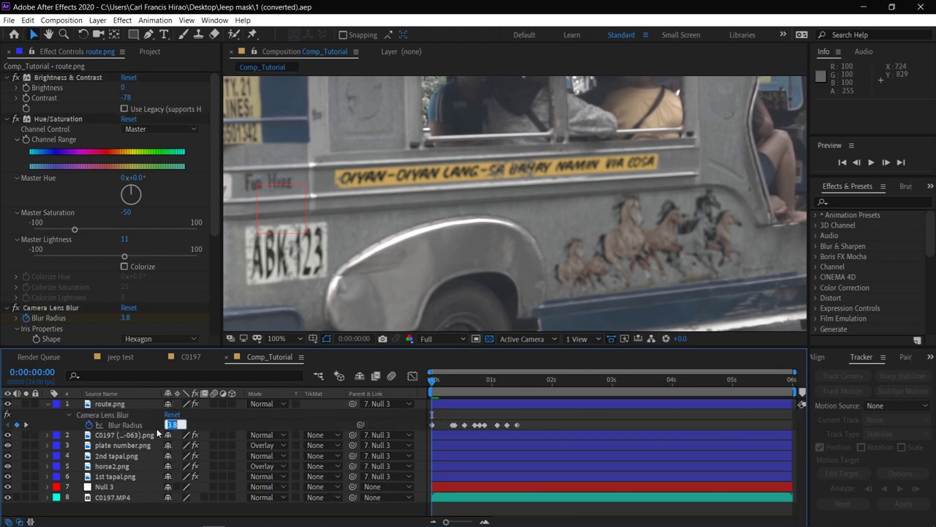
key(Return)
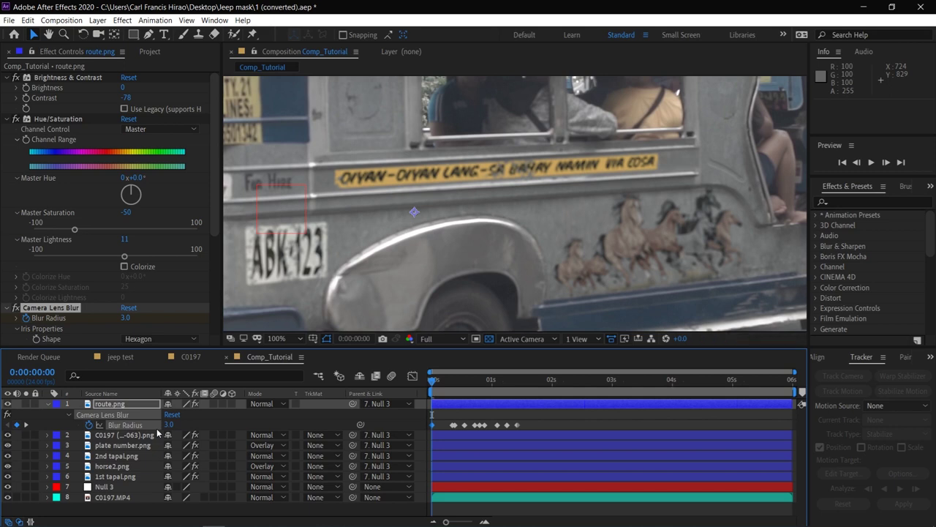
scroll(446, 271, down, 2)
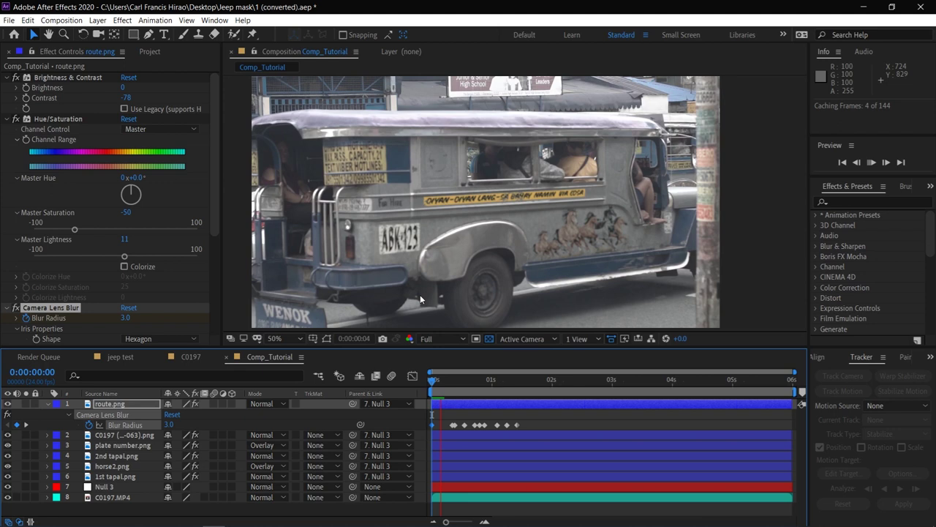
Try Overlay blending on route.png, save, then test and undo Multiply.
key(space)
click(430, 386)
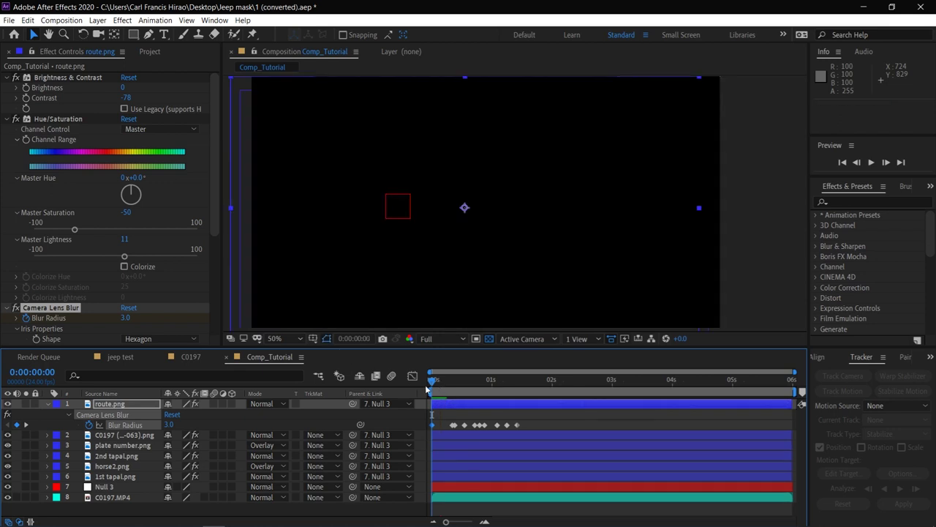
click(274, 405)
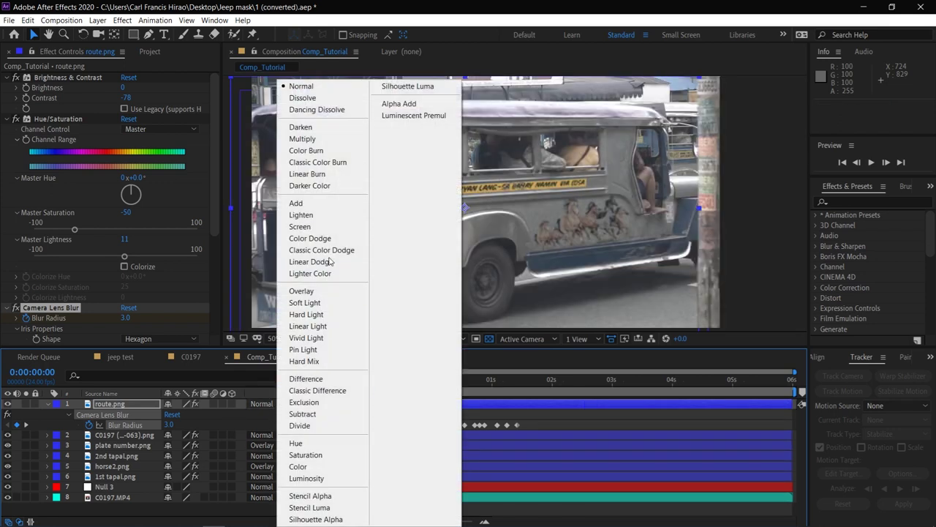
click(301, 290)
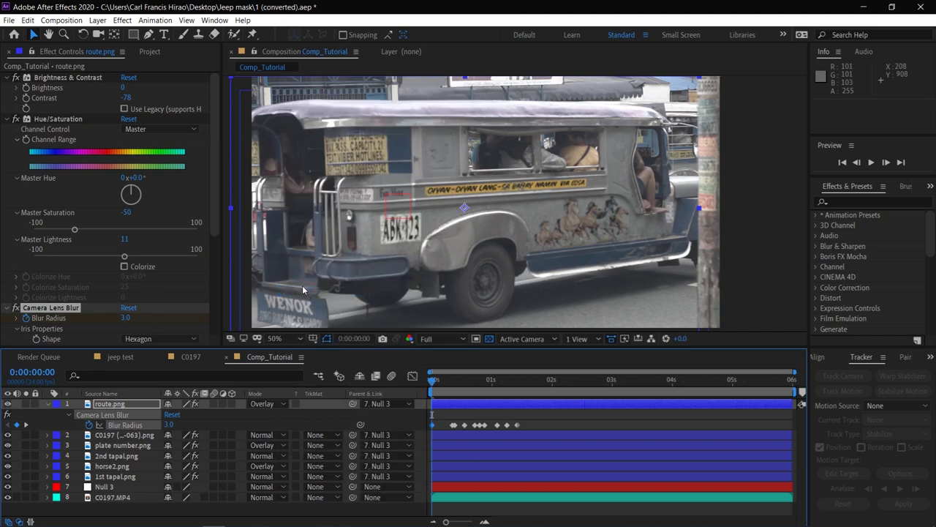
key(ctrl+s)
click(271, 403)
click(326, 144)
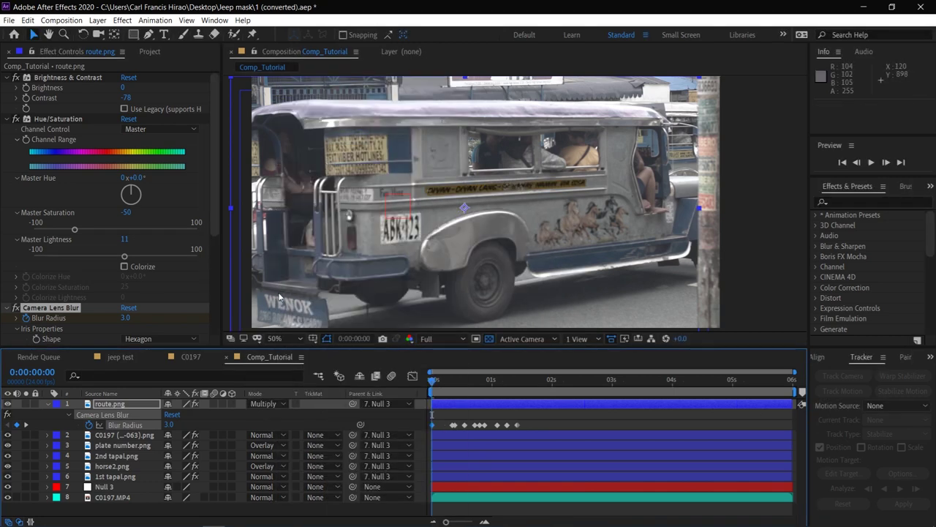
key(ctrl+z)
Compare Overlay and Hard Light, settle on Soft Light, preview and save.
click(266, 404)
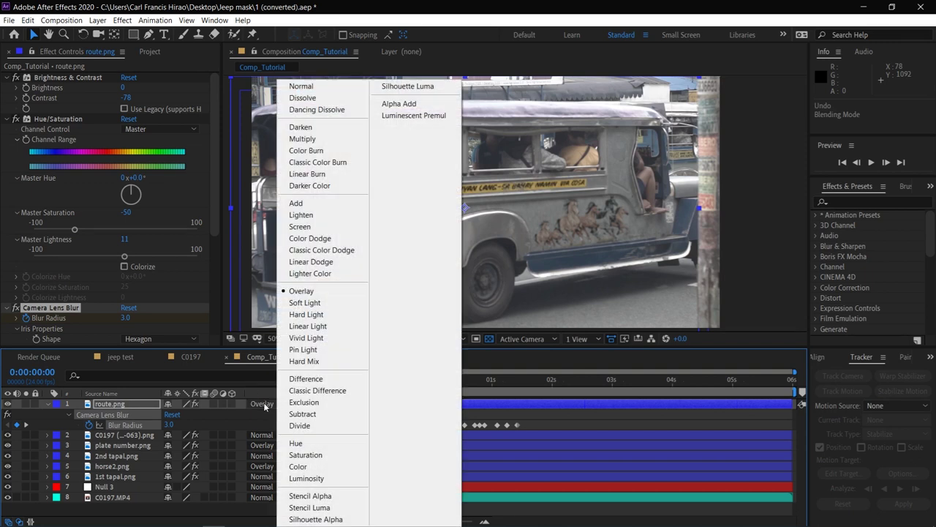
click(296, 291)
click(267, 403)
click(300, 324)
click(267, 404)
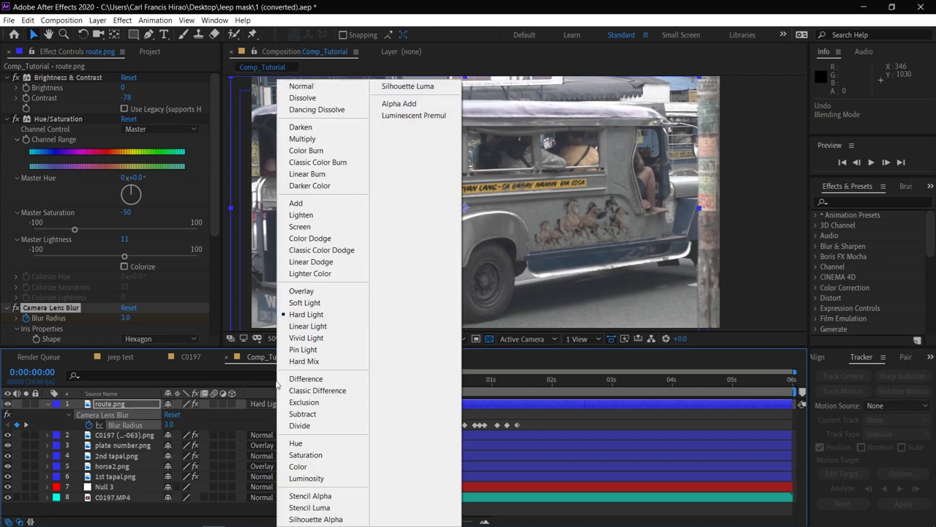
click(300, 302)
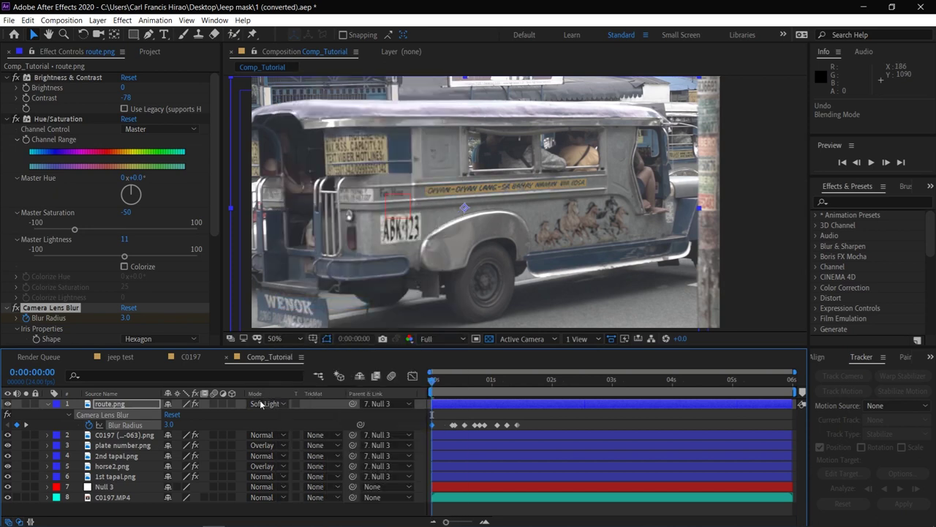
key(space)
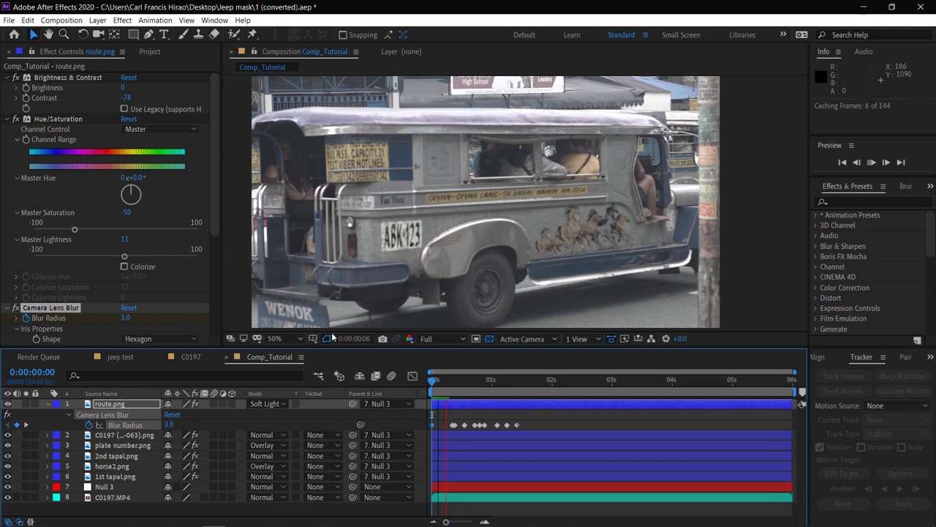
key(ctrl+s)
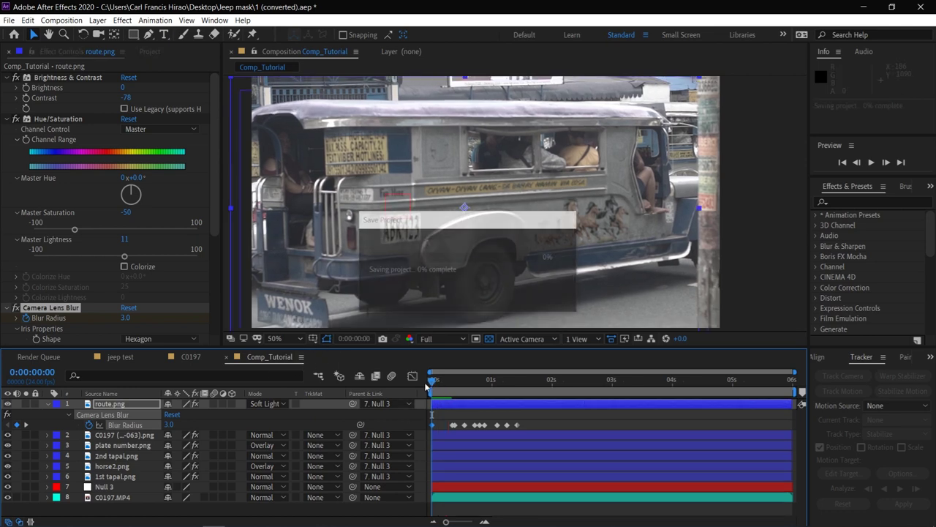
Replay the composition preview after the save finishes.
key(space)
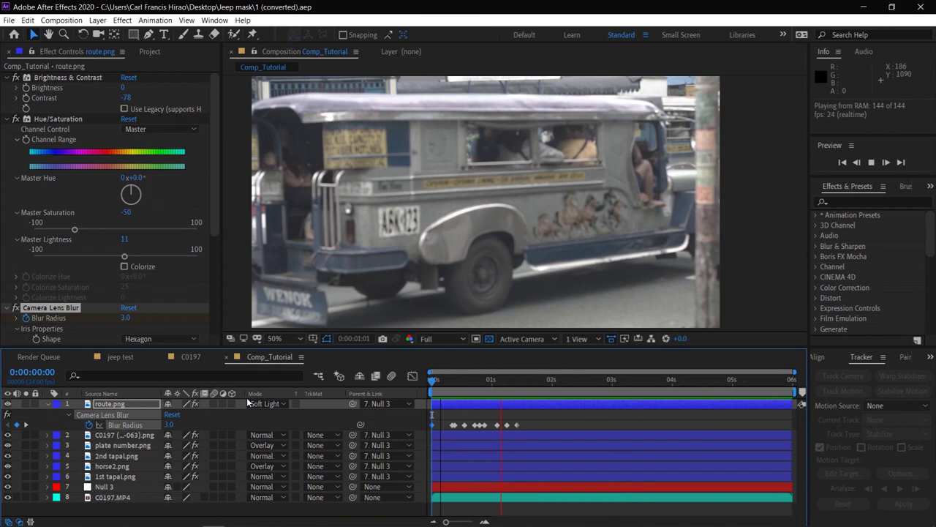
key(alt+Tab)
key(alt+Tab)
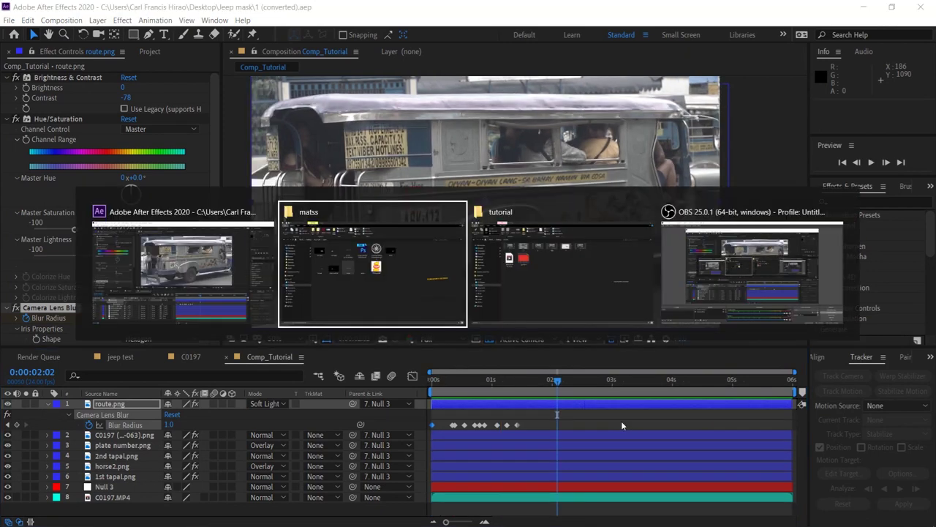
key(alt+Tab)
key(alt+Tab)
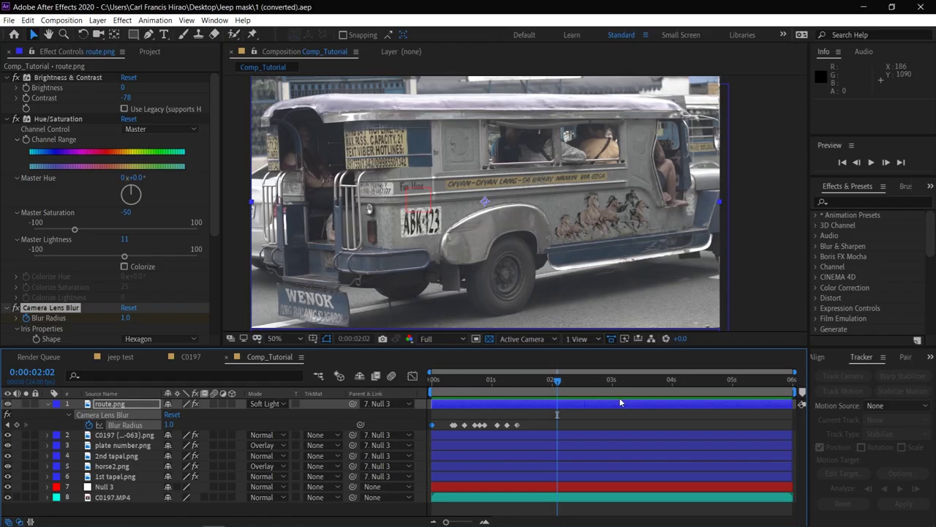
Park at 0:00:02:00, zoom in on the rear wheel, and select the wheel rim image.
click(552, 383)
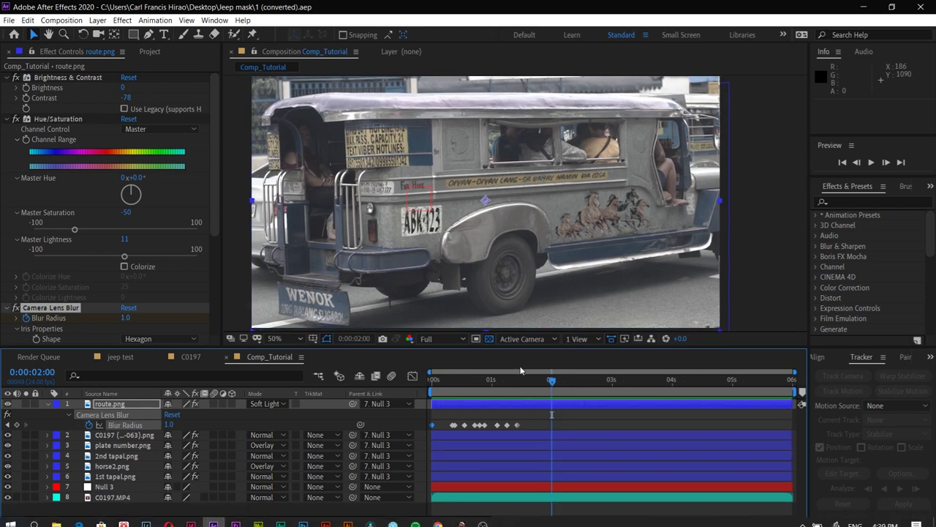
scroll(498, 304, up, 4)
drag(545, 329, 554, 197)
scroll(556, 196, down, 2)
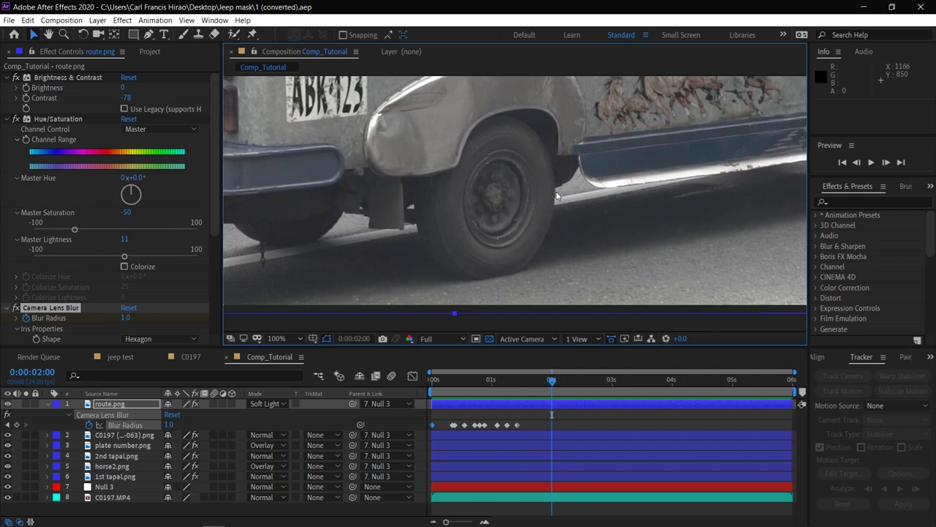
key(alt+Tab)
key(alt+Tab)
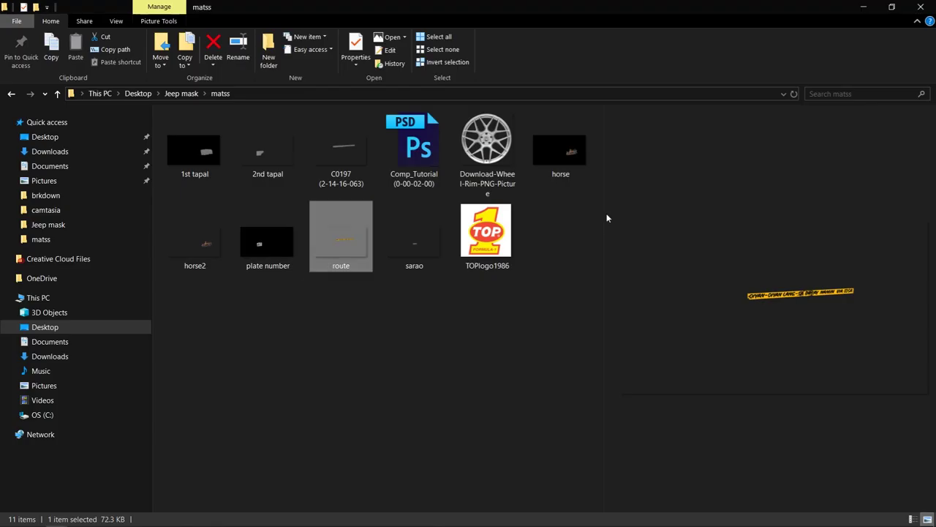
click(512, 182)
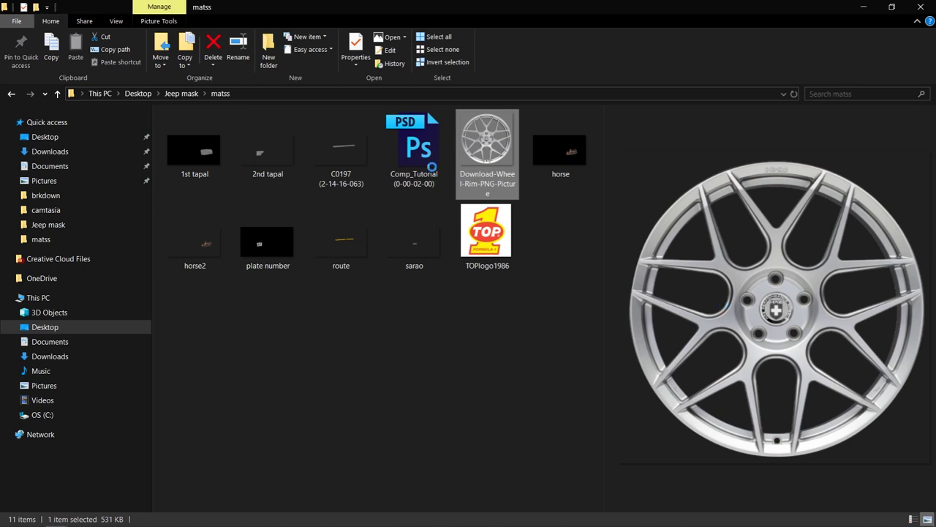
Bring Download-Wheel-Rim-PNG-Picture.png from the matss folder into Comp_Tutorial as a layer.
key(alt+Tab)
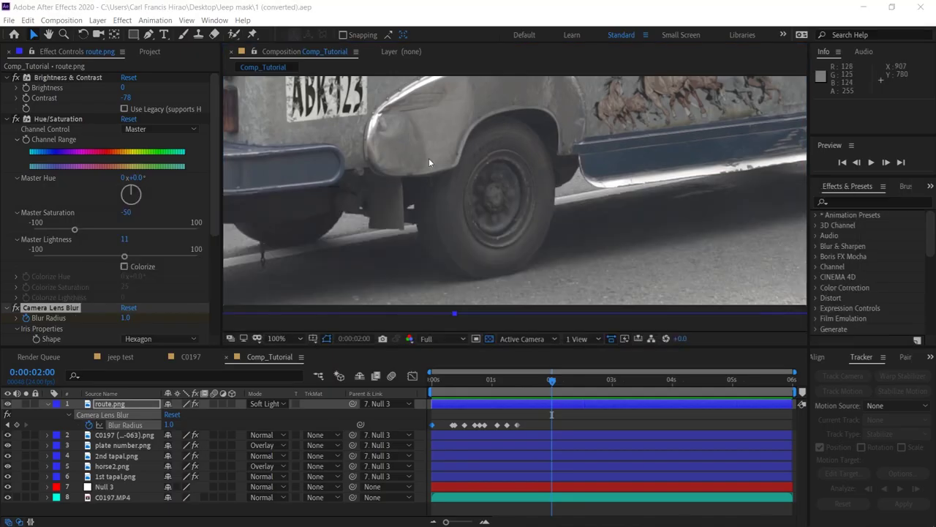
key(alt+Tab)
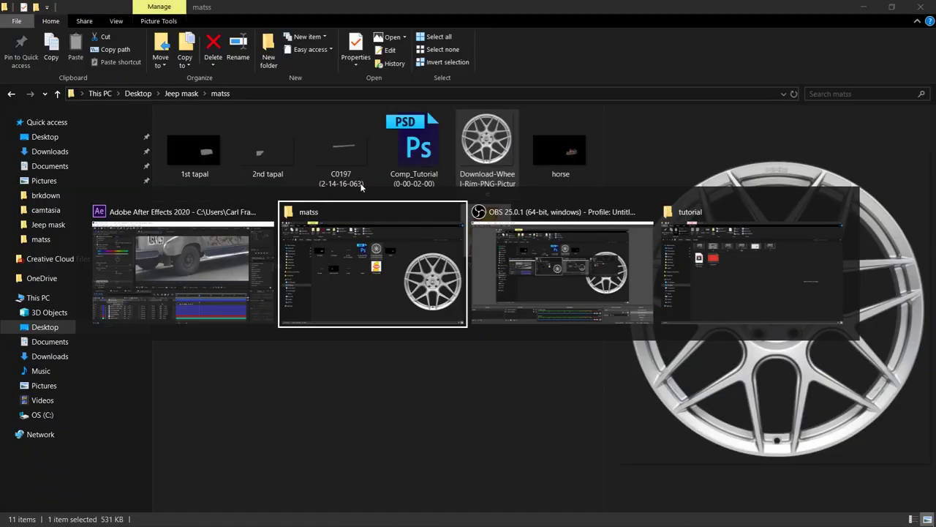
key(alt+Tab)
drag(487, 143, 147, 404)
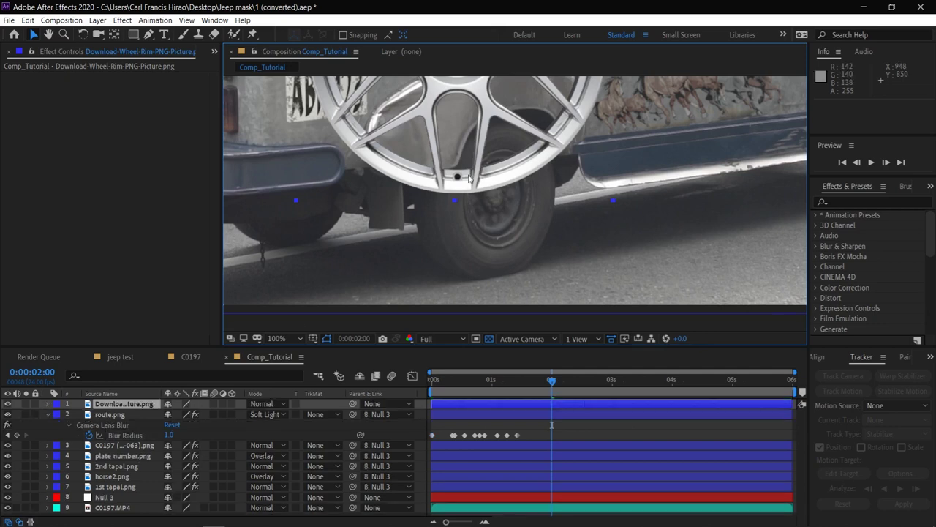
Scale the wheel rim down to about 39% and place it over the rear wheel.
key(s)
drag(180, 414, 155, 414)
drag(448, 129, 503, 267)
drag(185, 414, 164, 414)
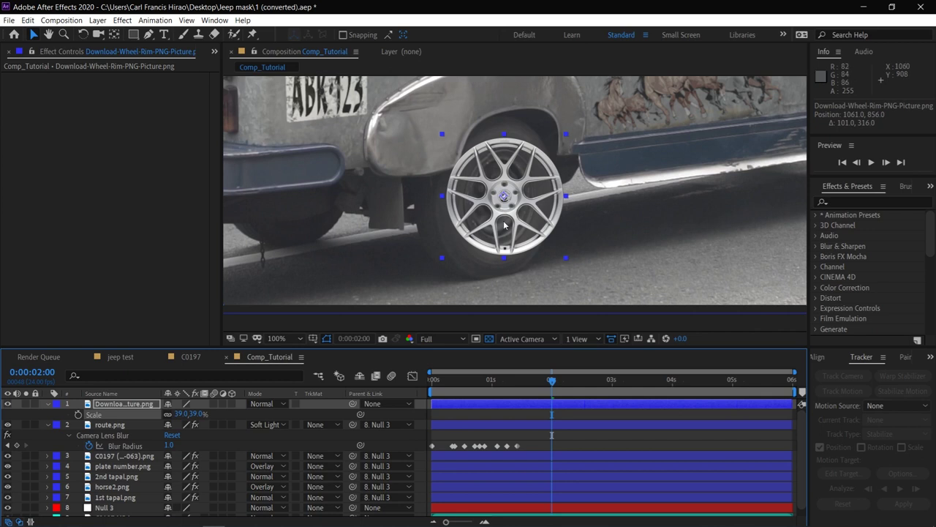
Rename the wheel layer 'gulong' and make it a 3D layer.
right_click(156, 406)
click(161, 398)
text(gulong)
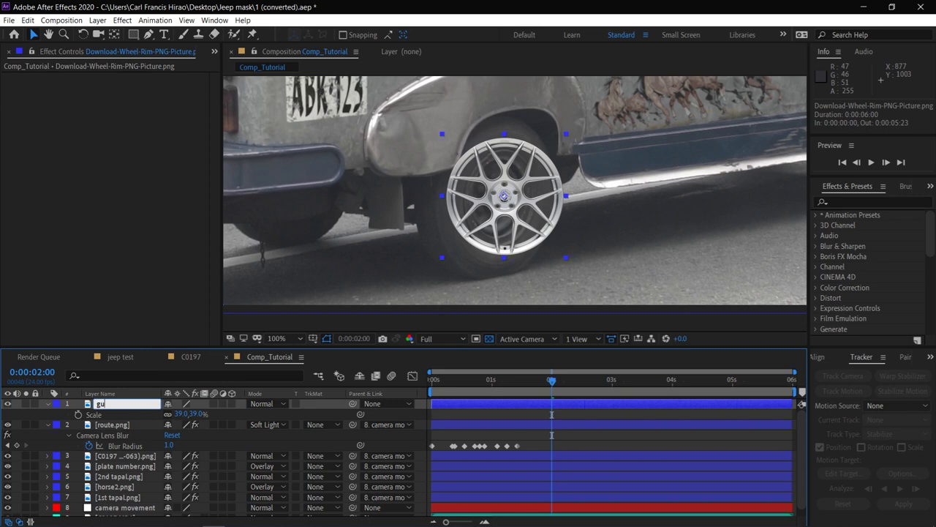
key(Return)
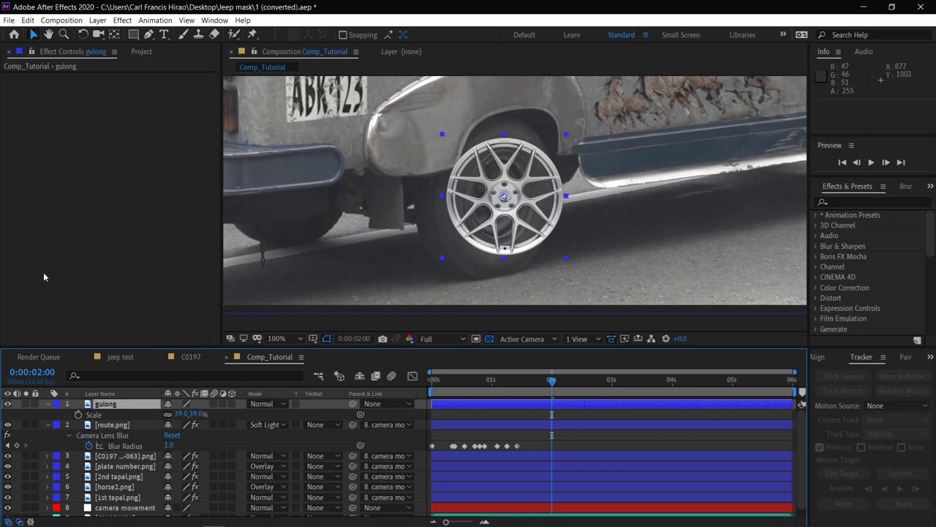
click(232, 404)
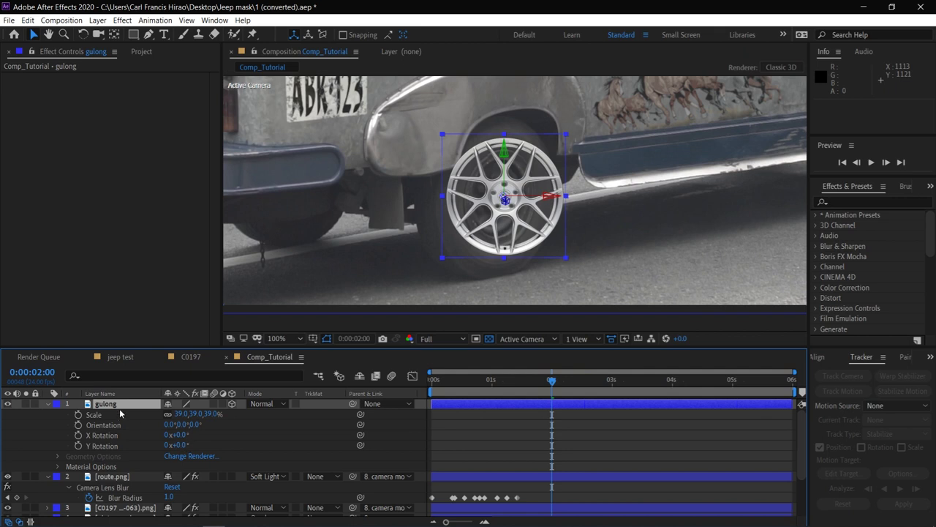
Try a Z rotation on the gulong wheel, then undo it.
key(r)
mouse_move(176, 445)
mouse_down()
mouse_move(185, 434)
mouse_move(177, 427)
mouse_move(186, 455)
mouse_move(172, 436)
mouse_move(137, 449)
mouse_move(161, 445)
mouse_up()
key(ctrl+z)
key(ctrl+z)
key(ctrl+z)
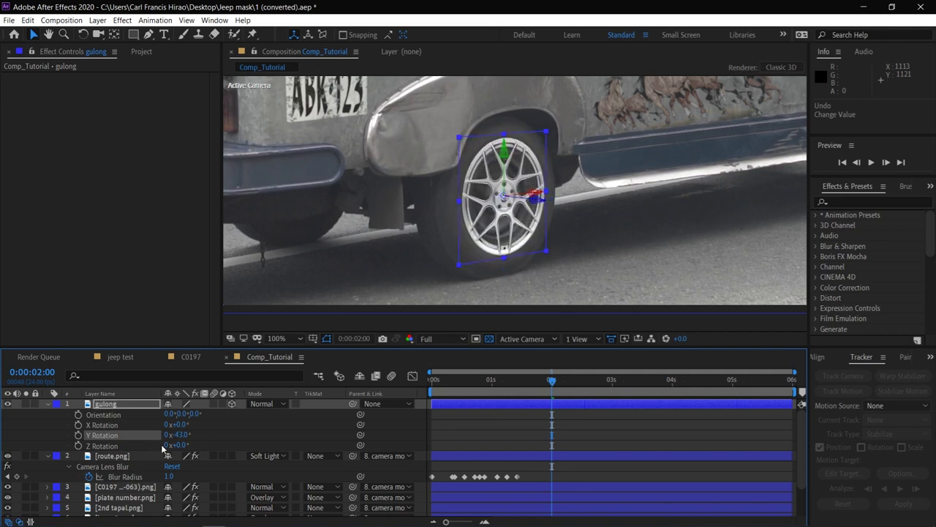
Shrink the gulong wheel to 36% scale and lower it slightly onto the rear tyre.
key(s)
drag(178, 419, 181, 419)
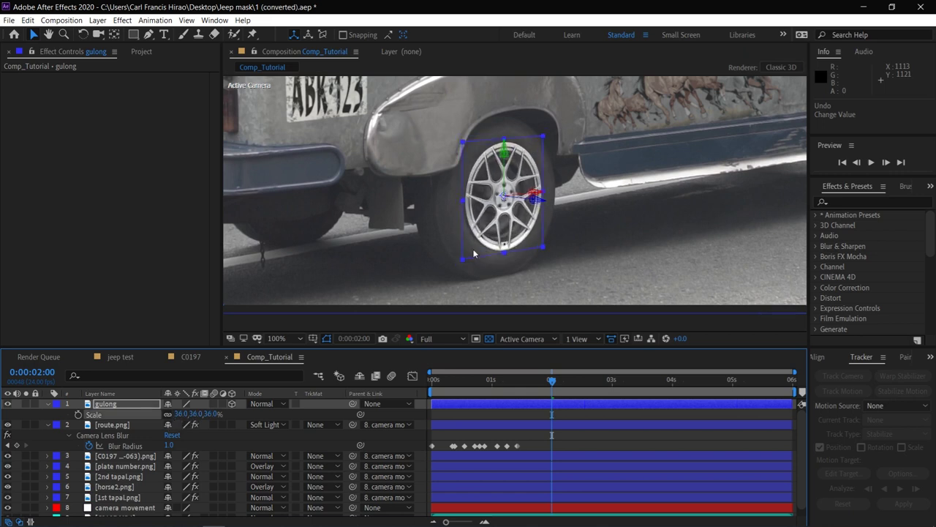
key(p)
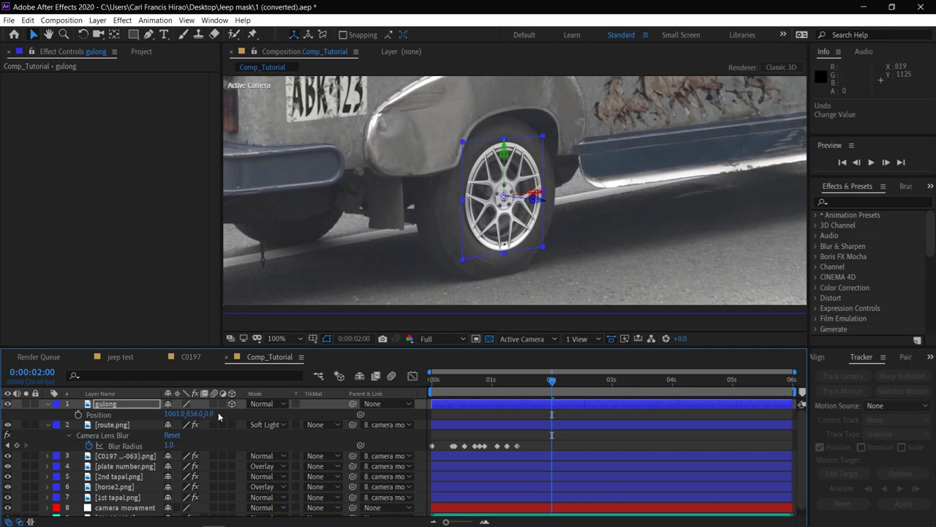
drag(197, 414, 168, 414)
Zoom the composition view out to 50% and select the horse2.png layer.
click(573, 272)
key(comma)
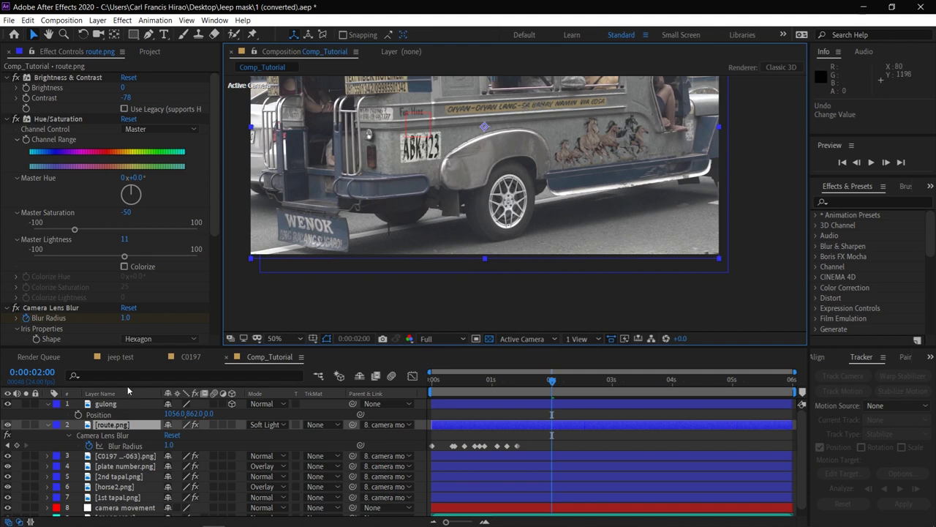
click(147, 455)
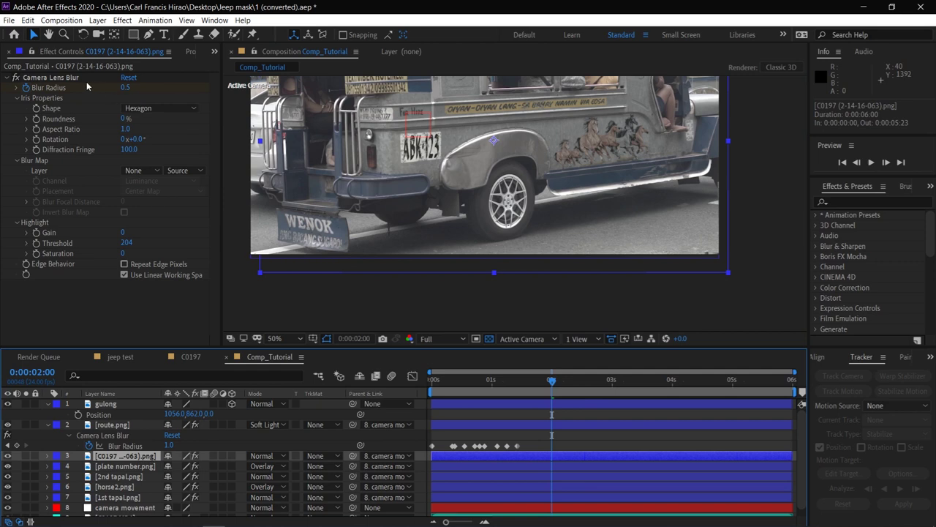
key(ctrl+Down)
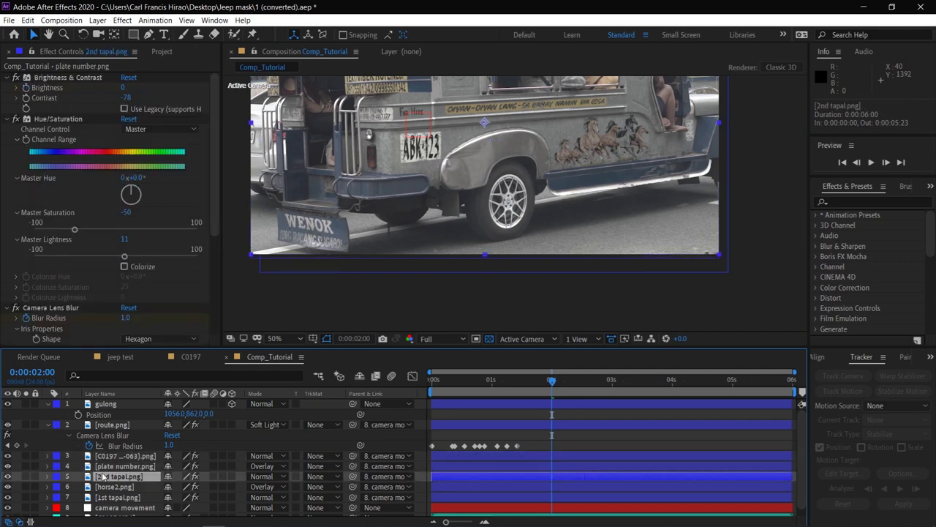
key(ctrl+Down)
Copy horse2.png's Brightness & Contrast and Hue/Saturation effects with property links, then select gulong.
click(69, 80)
right_click(66, 86)
click(53, 84)
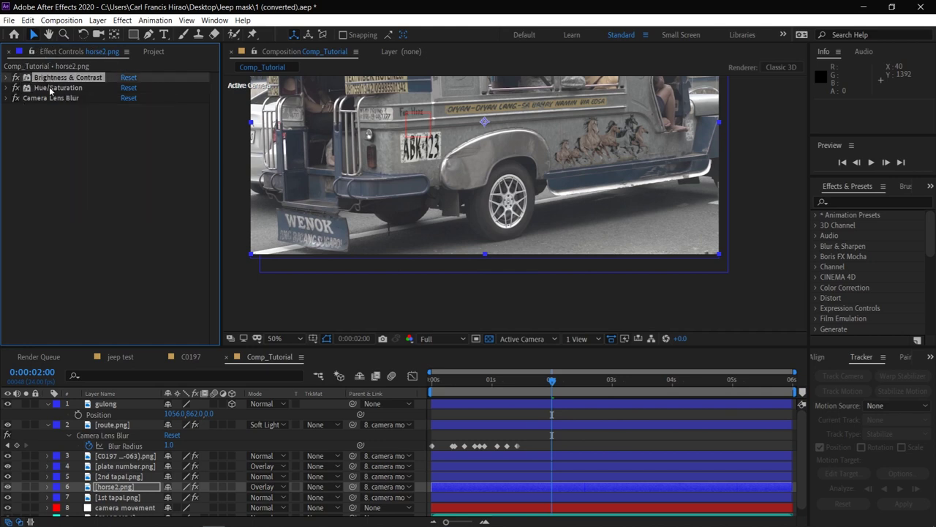
click(27, 19)
click(46, 83)
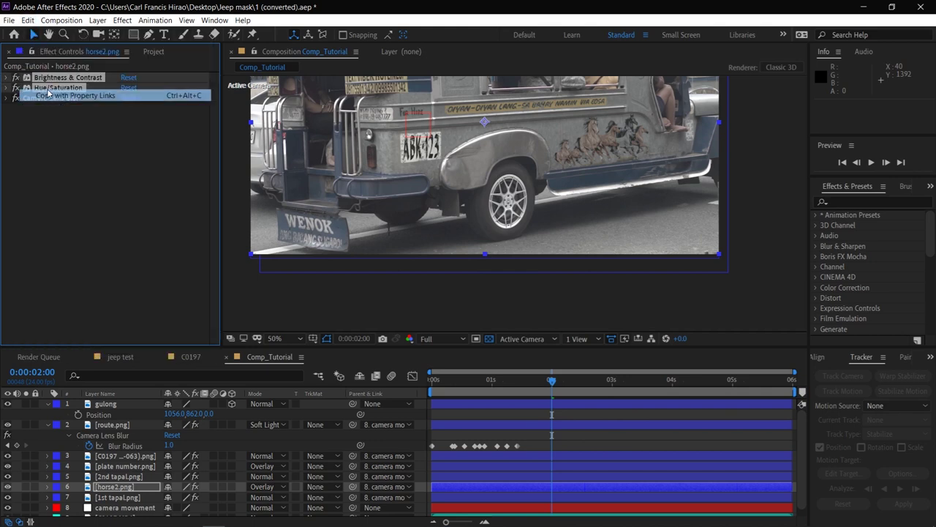
click(28, 20)
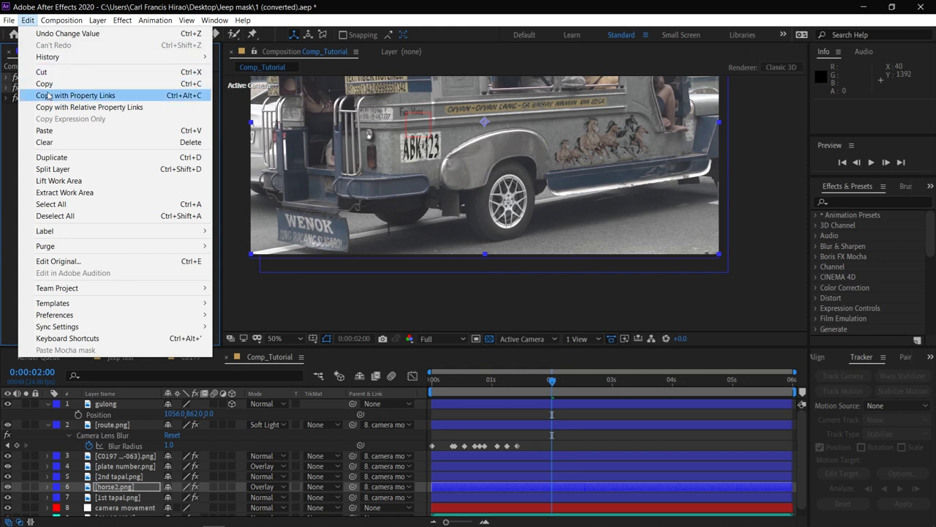
click(75, 96)
click(123, 406)
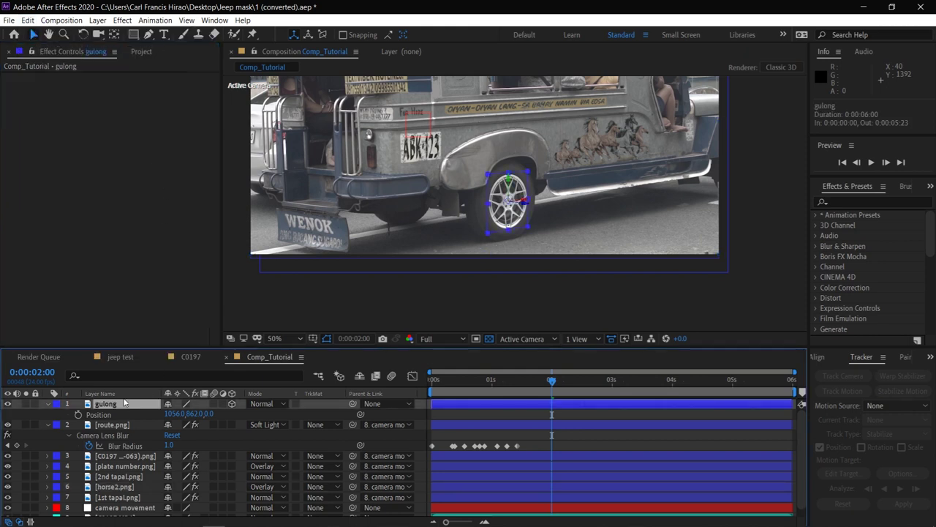
Paste the color effects onto gulong with Brightness −145, Master Saturation −65 and Master Lightness 3.
key(ctrl+v)
scroll(516, 196, up, 4)
scroll(531, 181, down, 2)
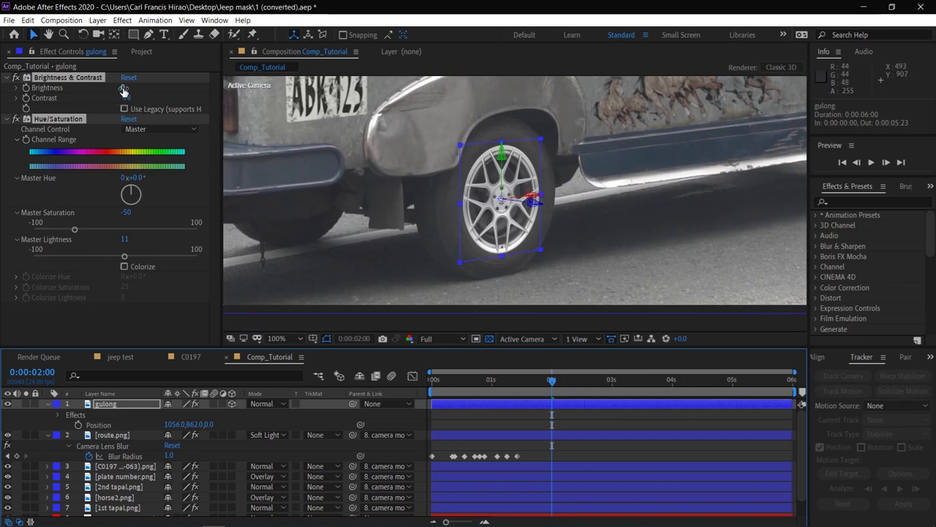
drag(126, 89, 43, 105)
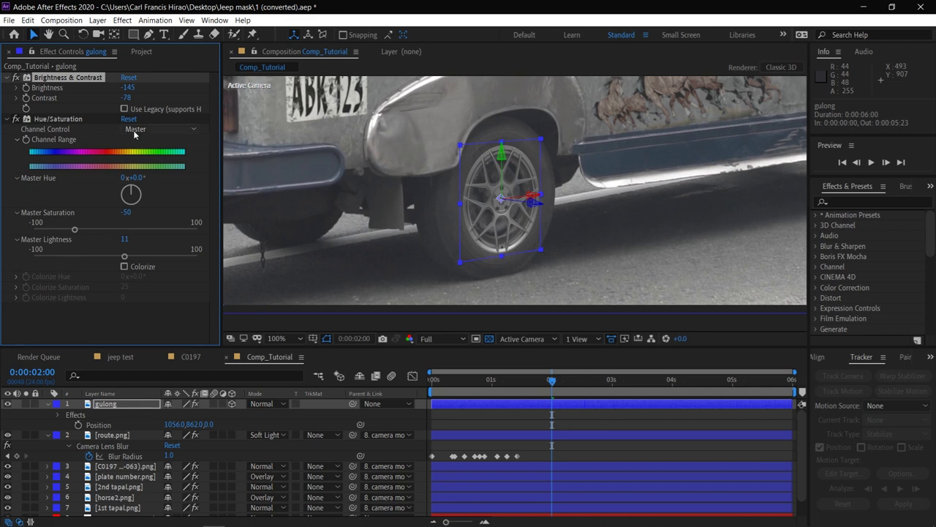
drag(69, 232, 64, 236)
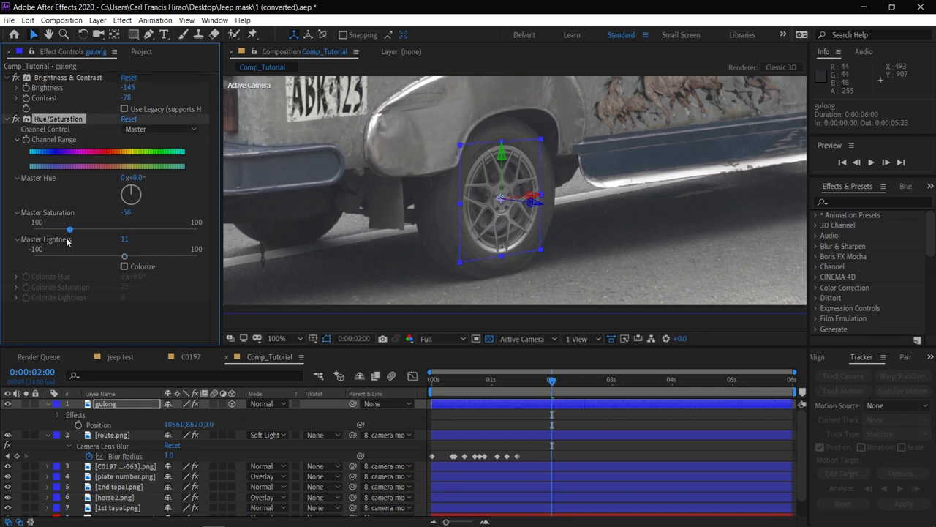
click(106, 257)
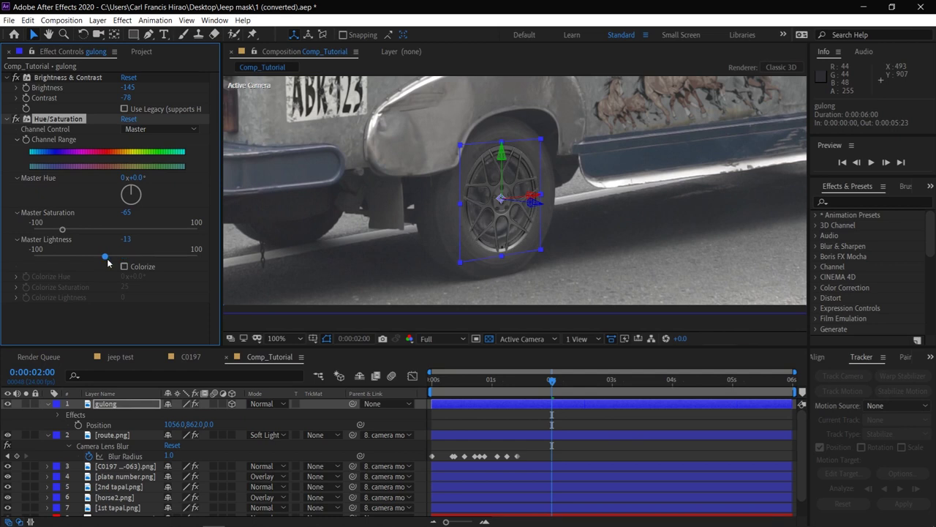
click(118, 257)
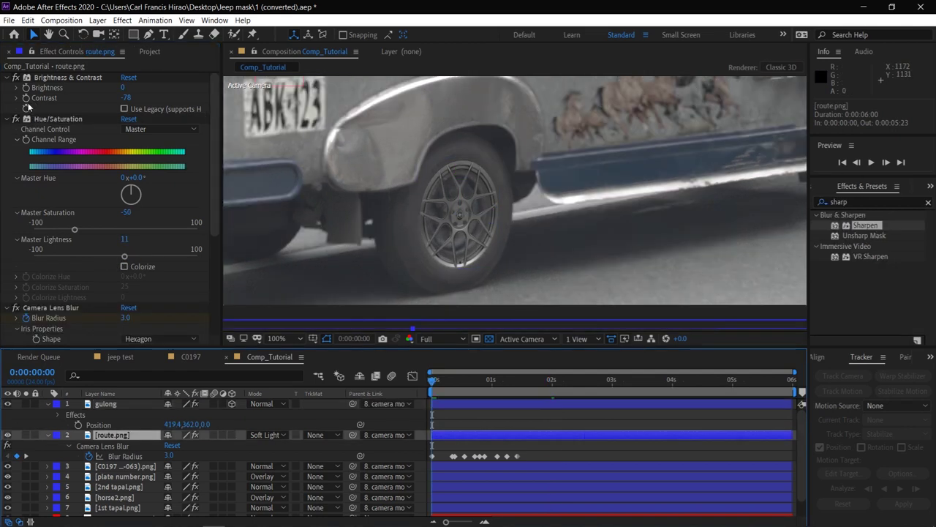
click(8, 118)
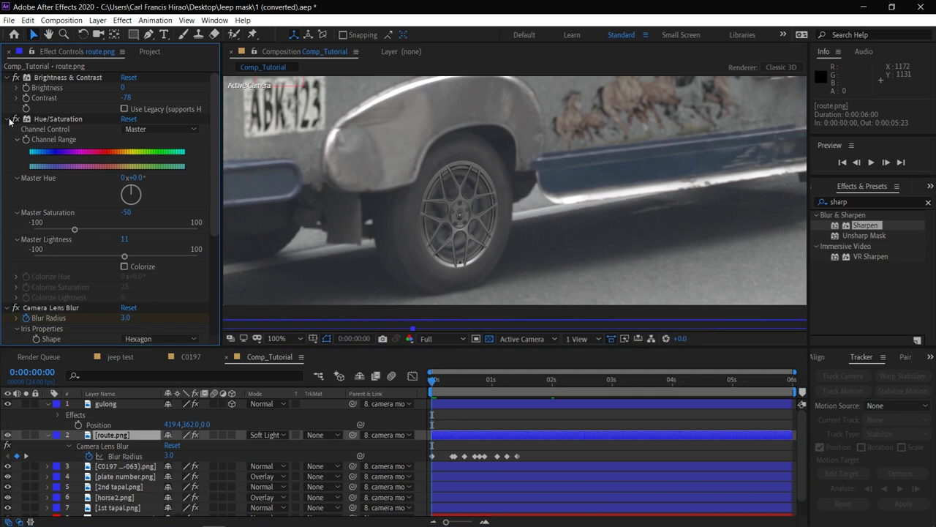
Copy route.png's keyframed Camera Lens Blur and paste it onto the gulong layer.
right_click(44, 133)
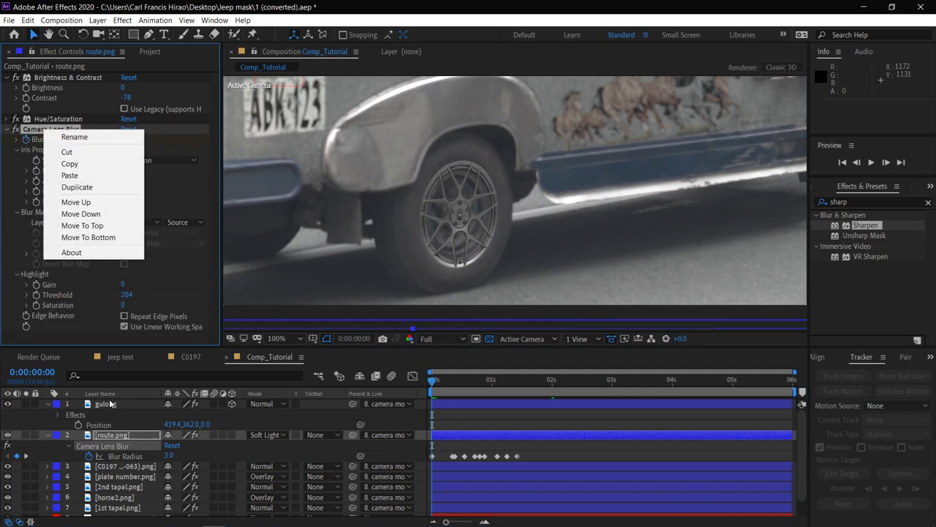
click(69, 163)
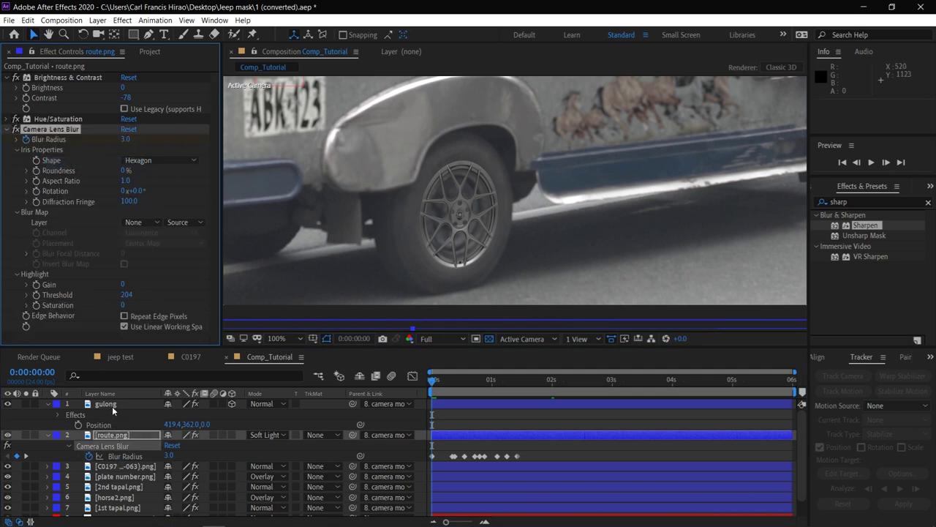
click(110, 403)
key(ctrl+v)
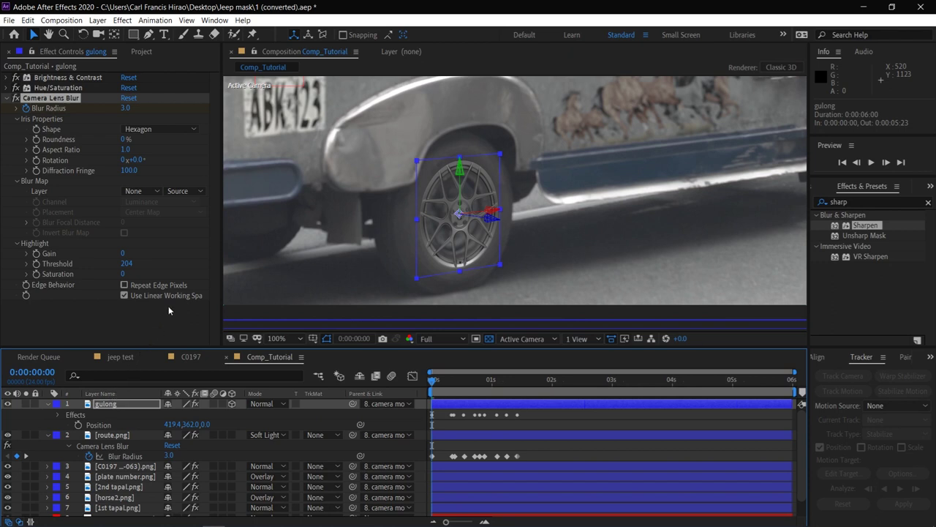
click(525, 195)
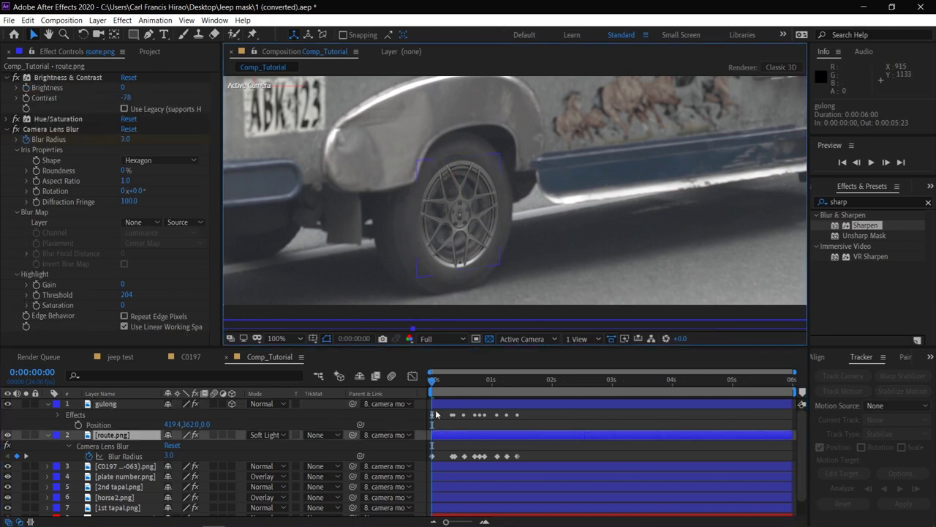
click(132, 414)
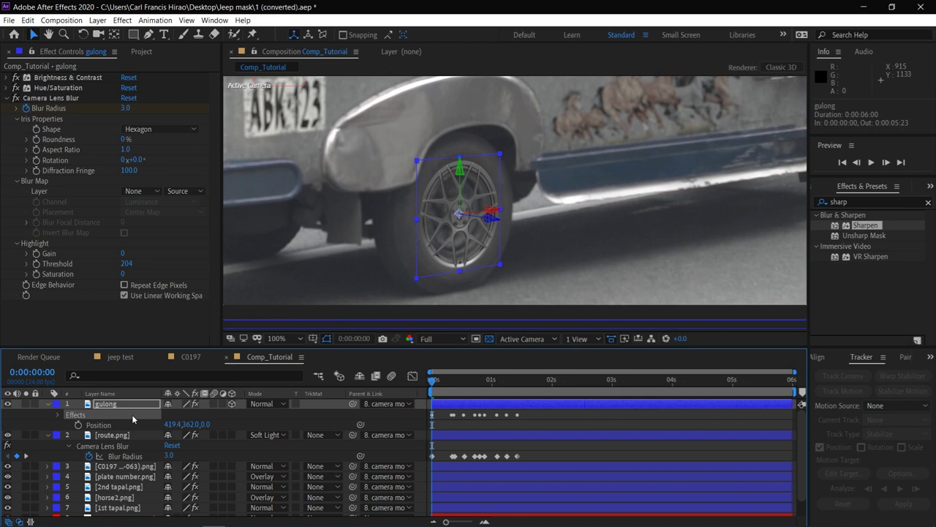
key(ctrl+v)
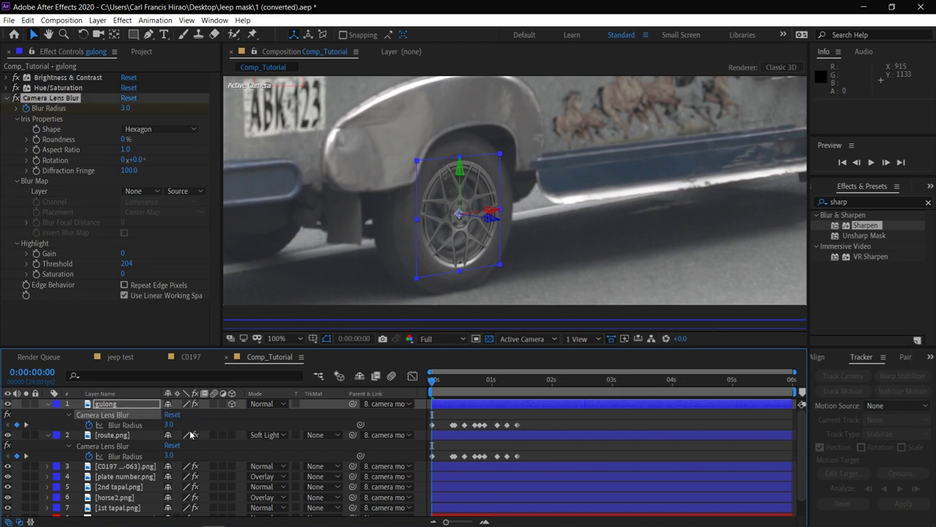
Raise gulong's Blur Radius keyframes to 12 and 14.
drag(169, 425, 176, 426)
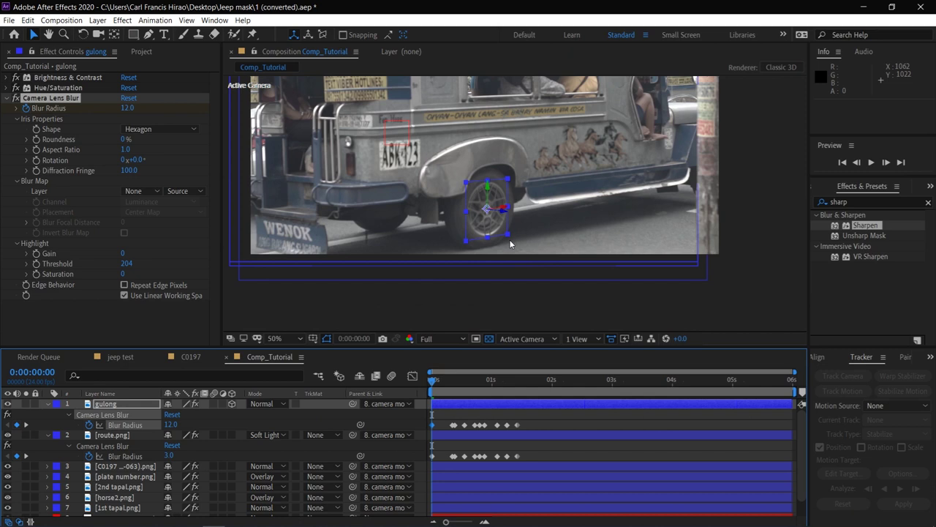
key(k)
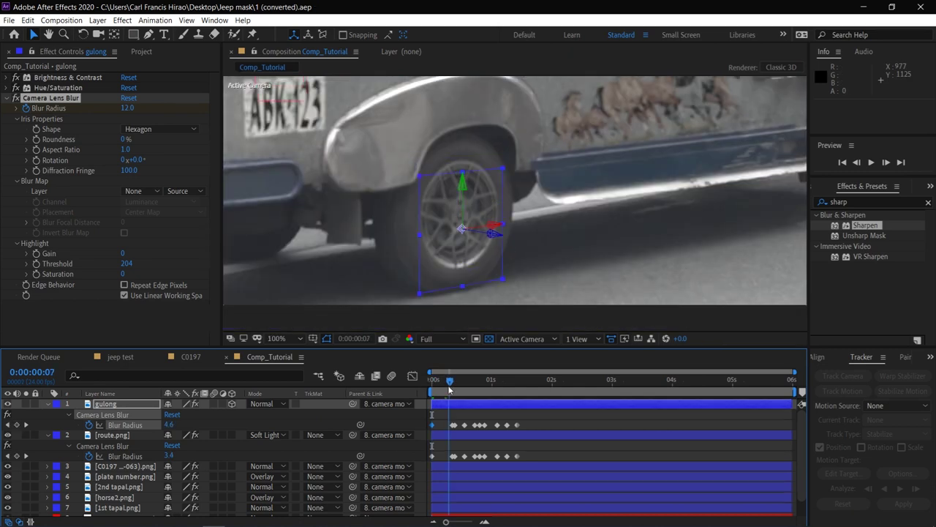
key(equal)
key(Return)
key(k)
Set the Blur Radius keyframe at frame 21 to 18 and review the remaining keyframes.
key(k)
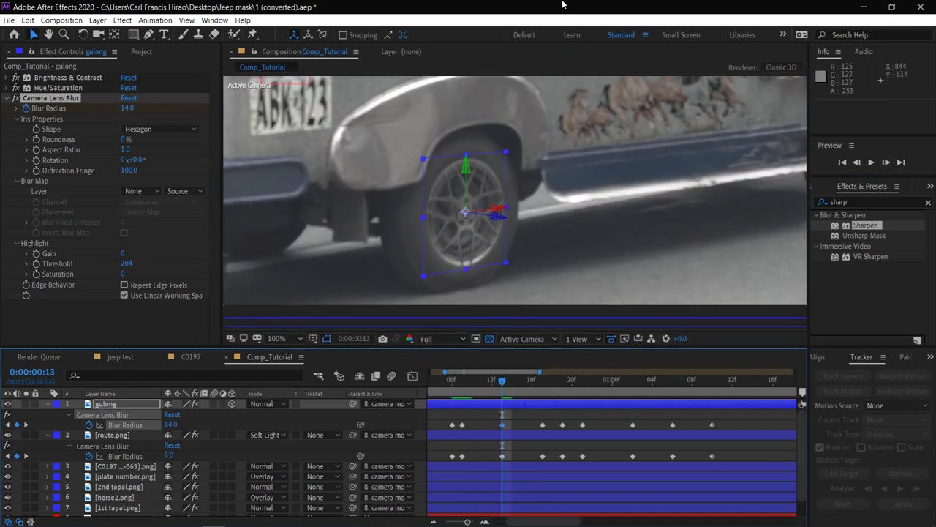
click(170, 425)
text(14)
key(Return)
key(k)
click(170, 425)
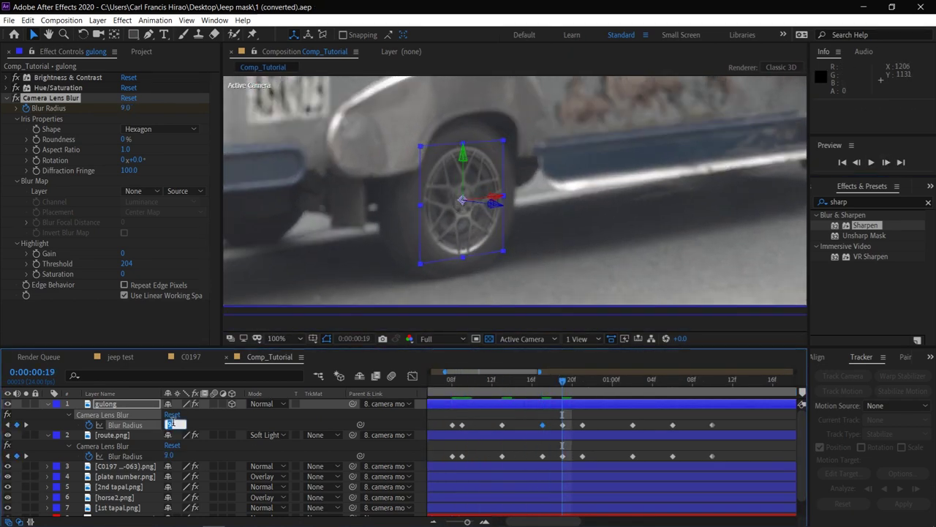
key(Return)
key(k)
click(170, 425)
text(18)
key(Return)
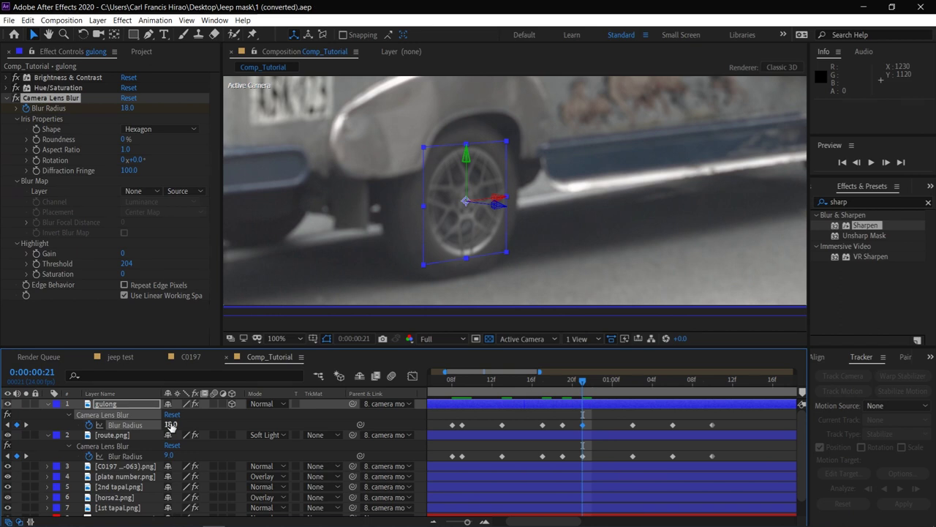
key(k)
key(k)
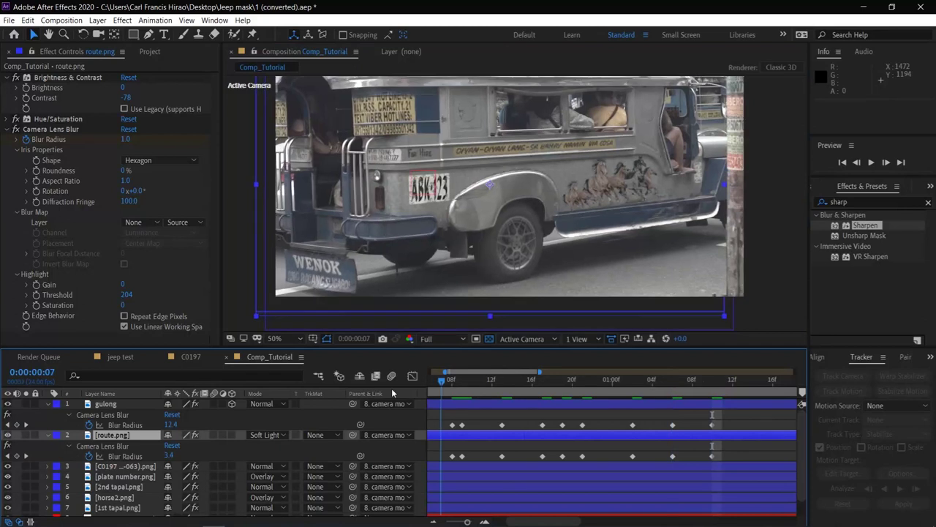
Preview the wheel blur animation, checking gulong's Blur Radius around frame 20.
key(space)
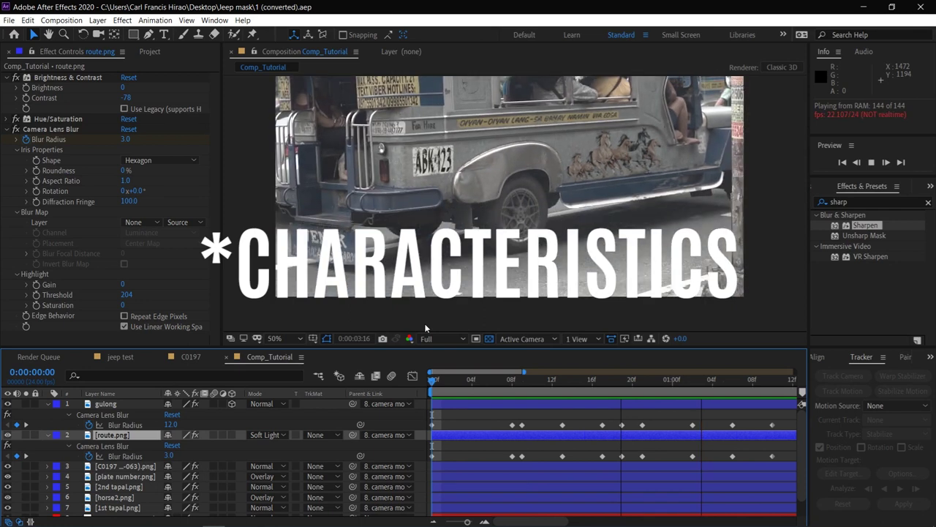
key(space)
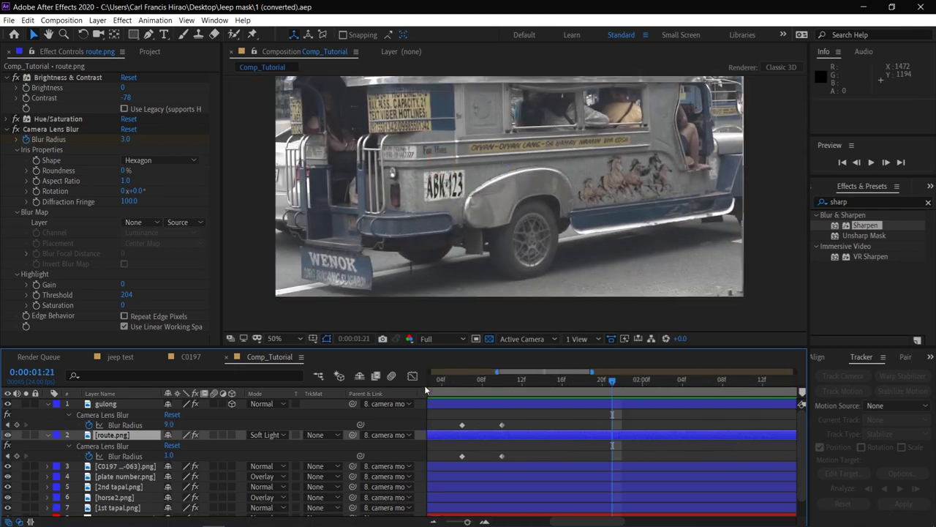
drag(447, 393, 704, 430)
click(170, 424)
key(Return)
key(space)
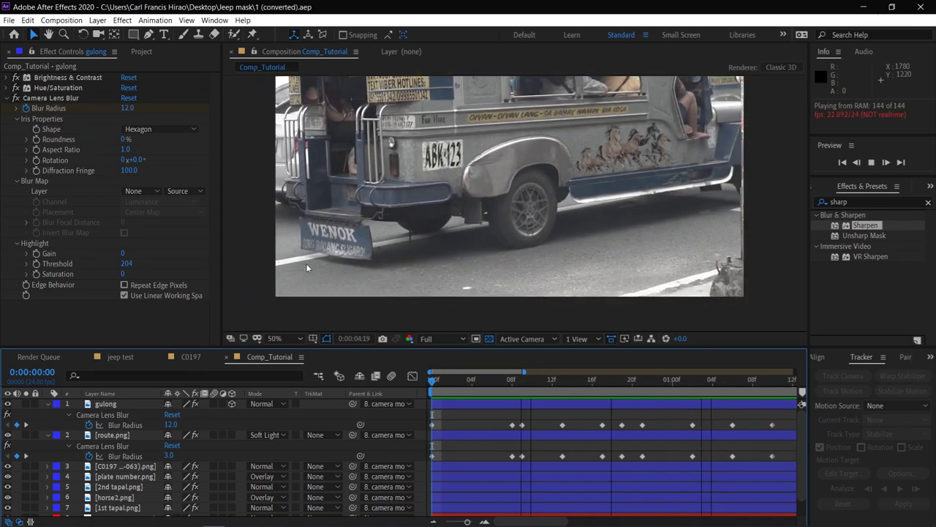
Show the full six-second timeline and set the current time to 2 seconds.
drag(523, 372, 795, 373)
click(552, 380)
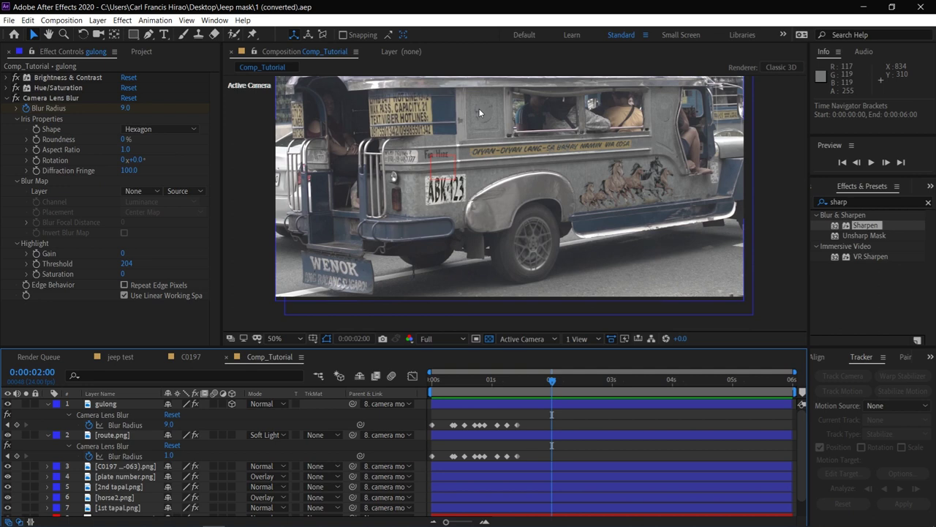
key(alt+Tab)
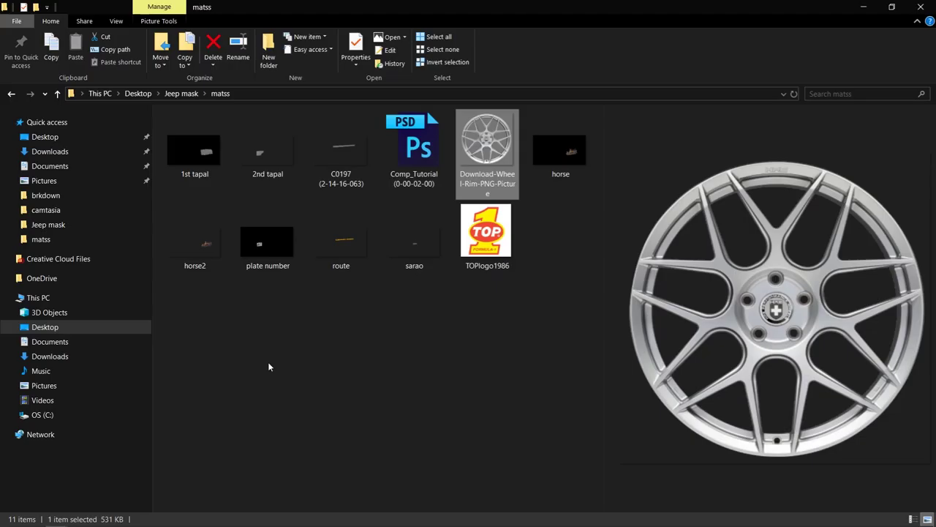
Select TOPlogo1986 in the matss folder and drag it into Comp_Tutorial as a layer.
click(512, 264)
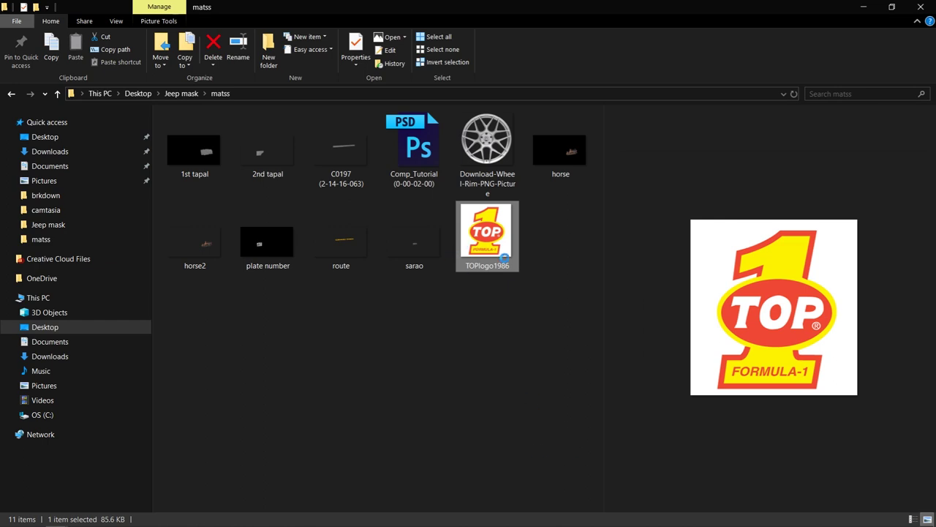
key(alt+Tab)
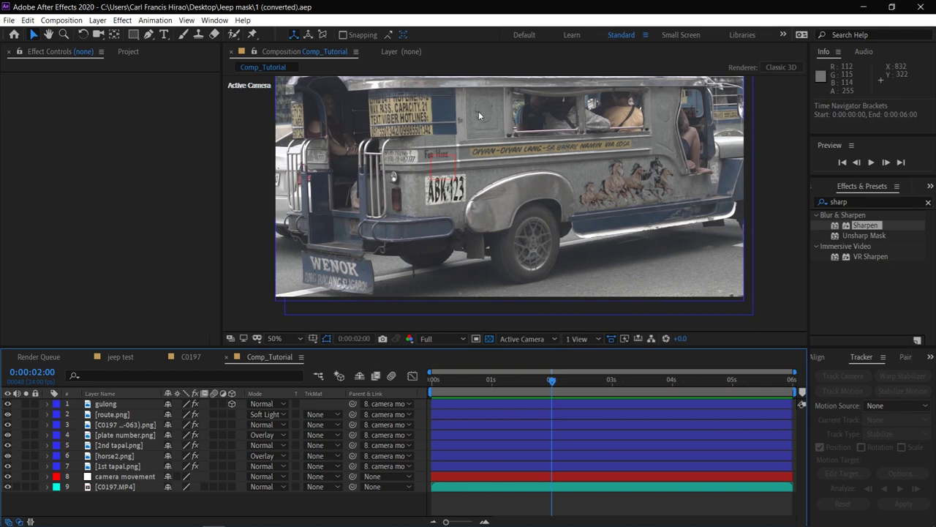
key(alt+Tab)
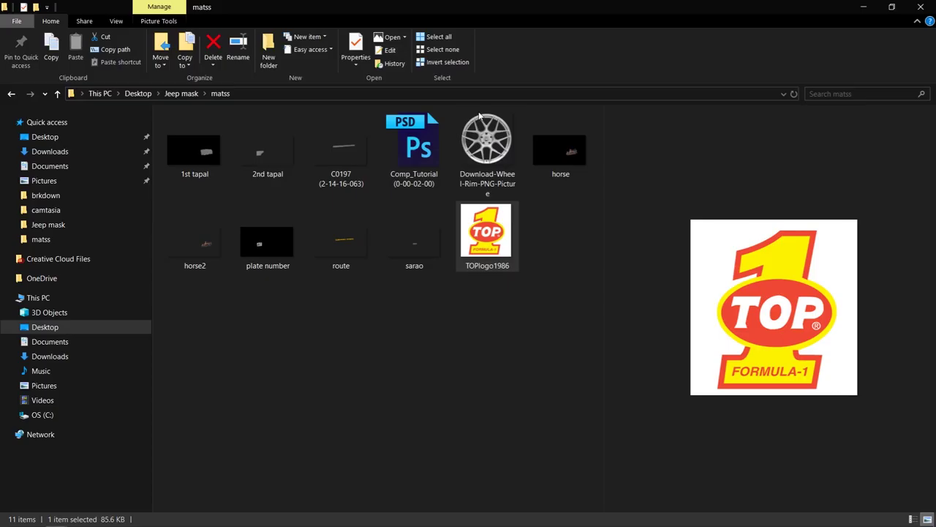
drag(487, 234, 139, 398)
key(alt+Tab)
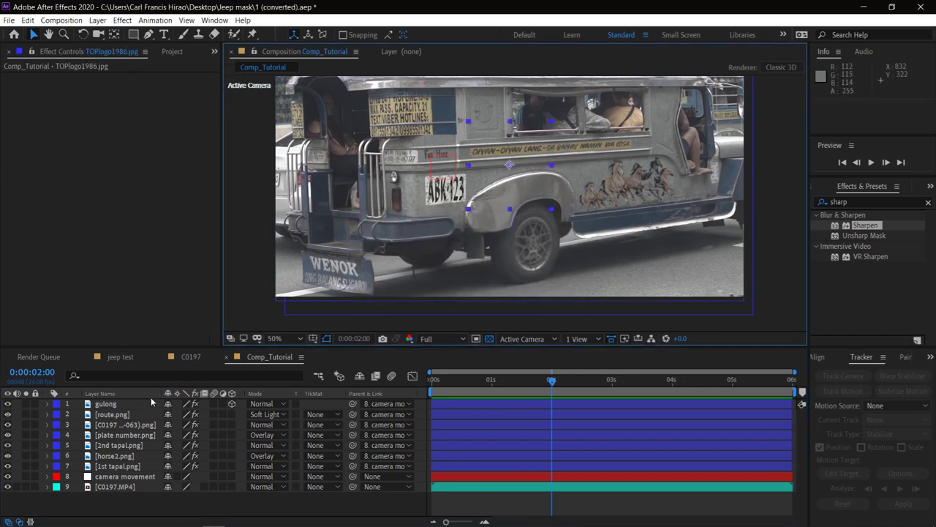
Scale the TOPlogo1986 layer down to about 36% and place it on the upper side window.
key(s)
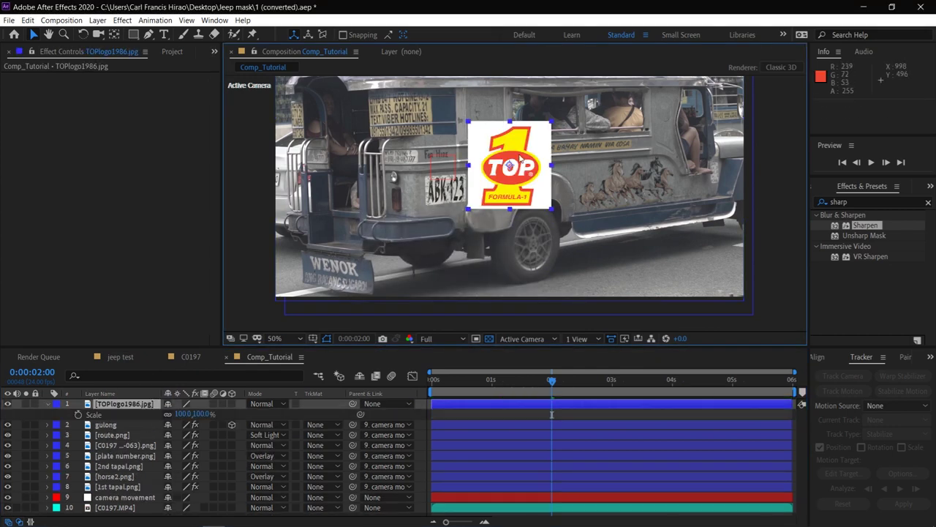
drag(178, 415, 146, 421)
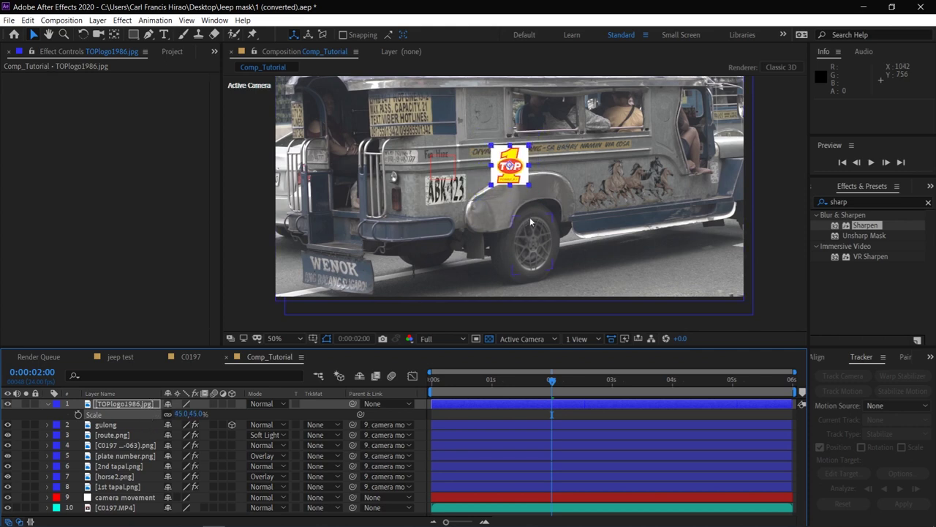
drag(515, 177, 495, 128)
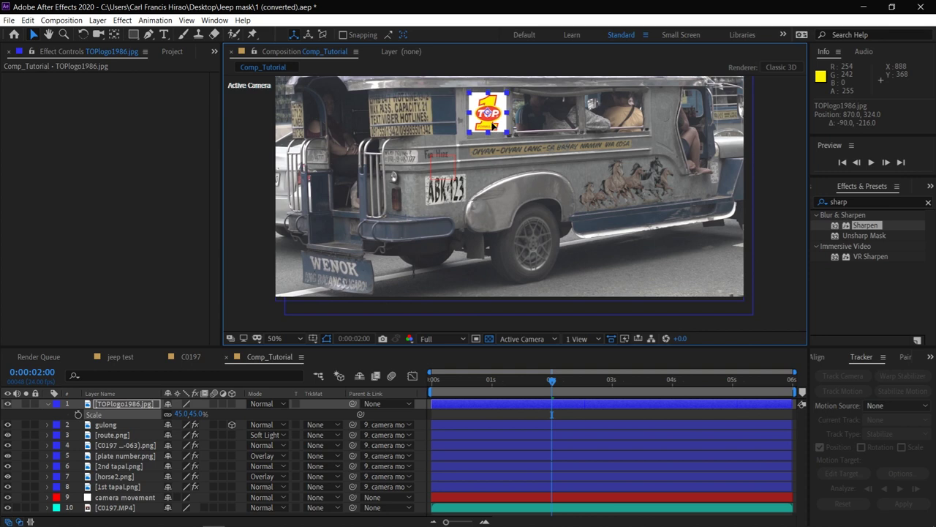
drag(184, 414, 174, 414)
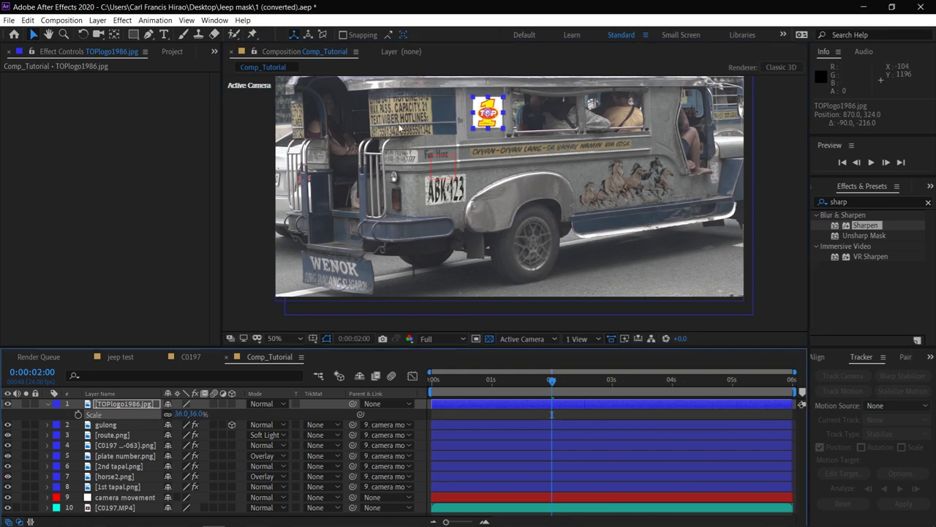
Nudge the logo slightly left and down, then save the project.
scroll(629, 212, up, 2)
key(h)
drag(379, 147, 558, 322)
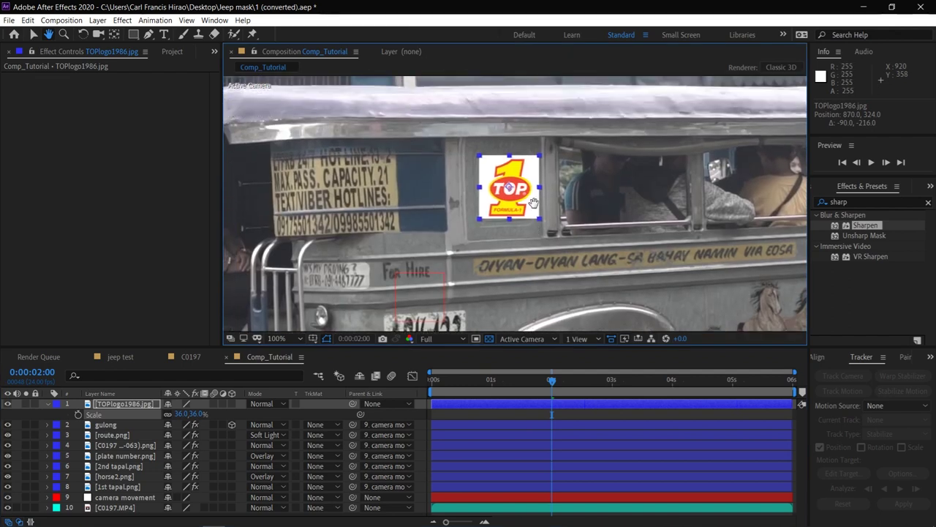
key(v)
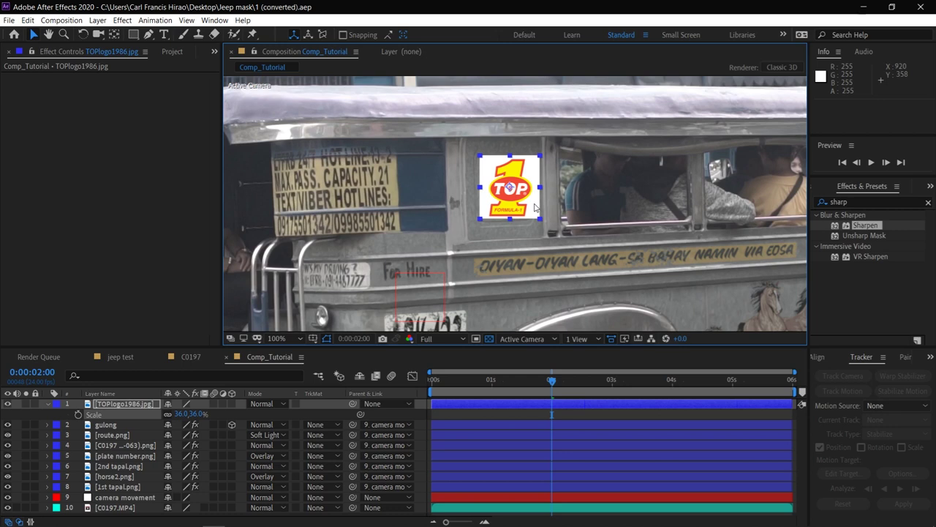
drag(520, 196, 518, 200)
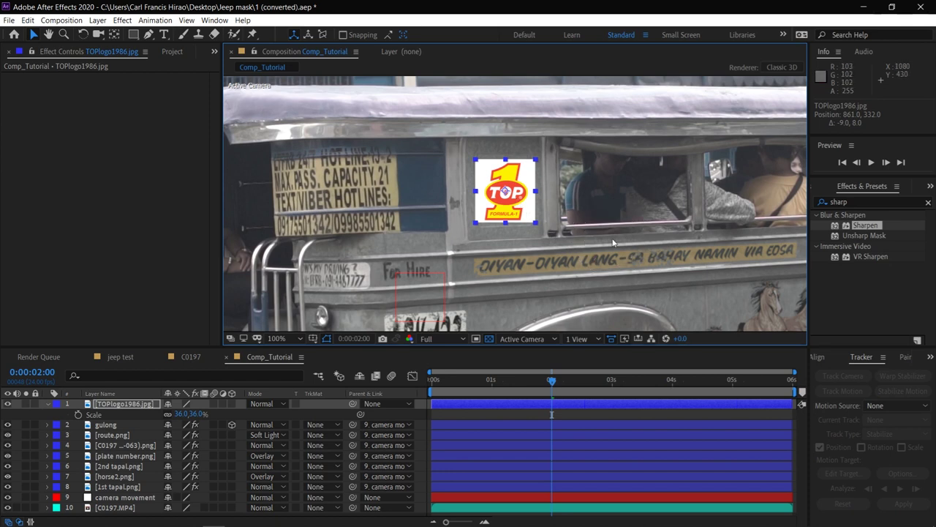
key(ctrl+s)
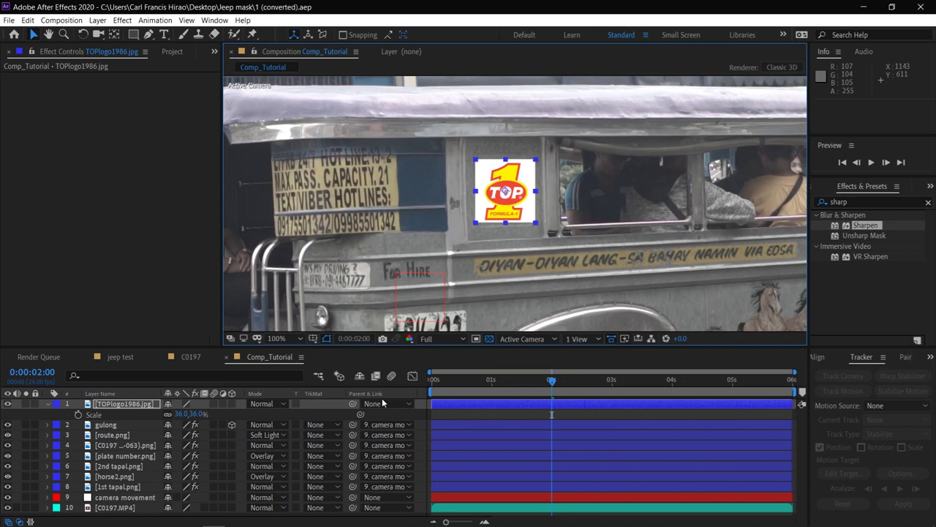
Set the TOPlogo1986.jpg layer's blend mode to Multiply.
click(265, 403)
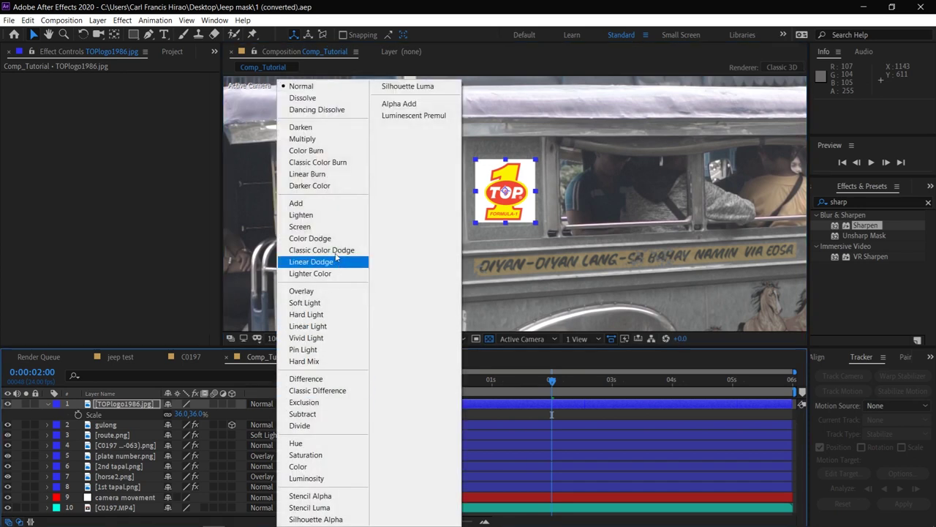
click(306, 139)
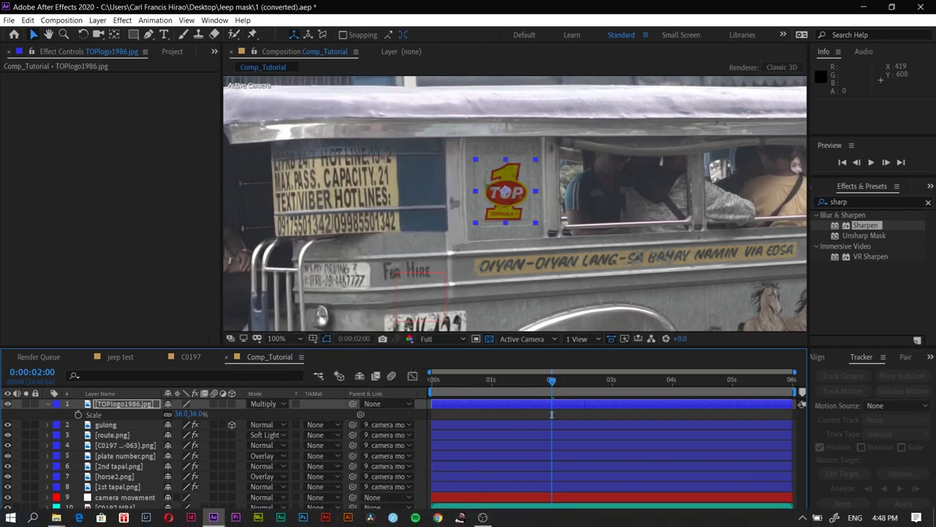
Make the TOP logo a 3D layer and rotate it to Z -4° and Y -25°.
click(232, 403)
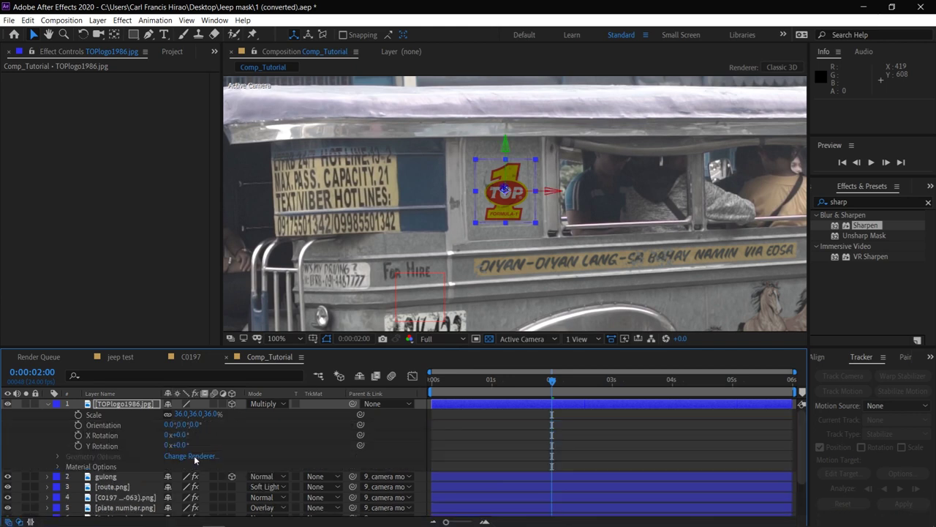
key(r)
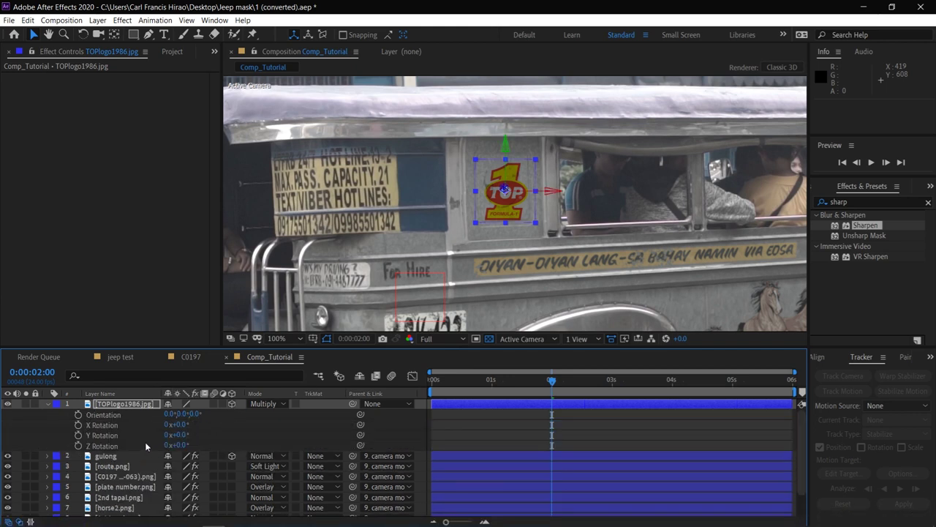
drag(183, 445, 176, 435)
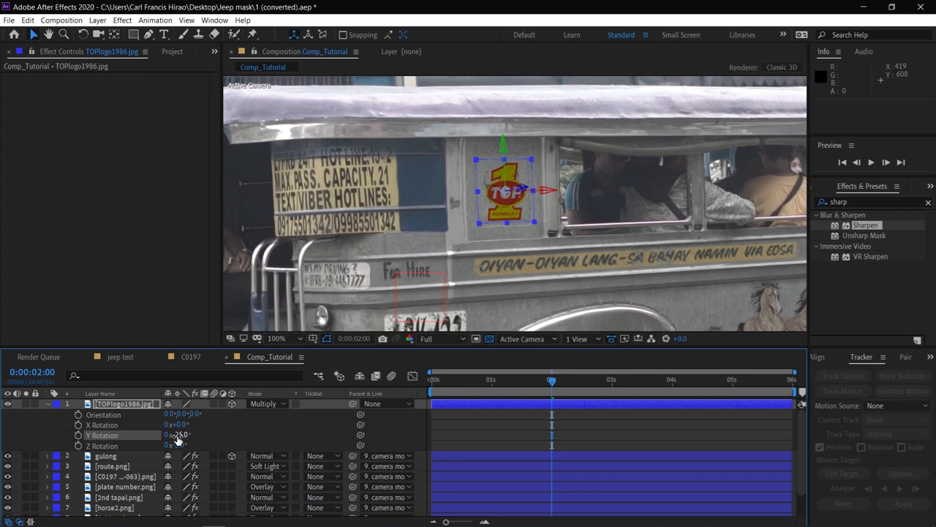
click(461, 252)
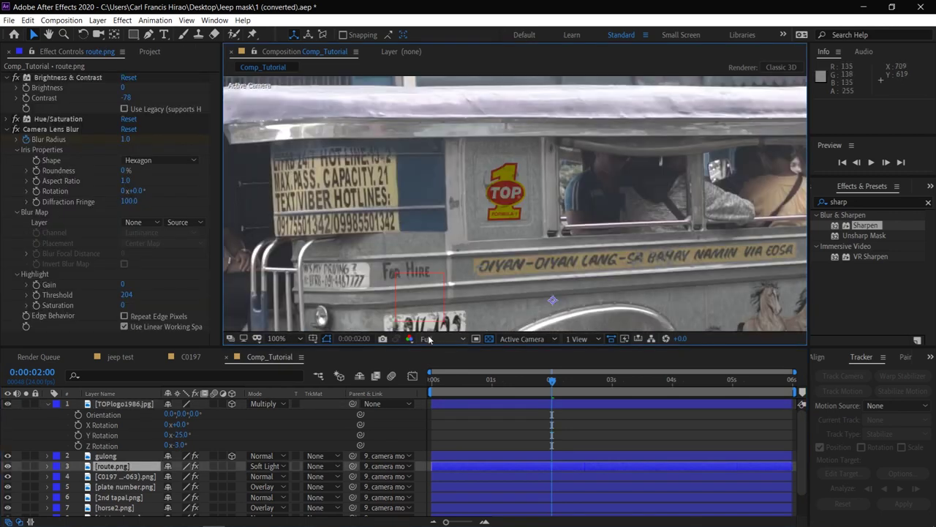
click(178, 446)
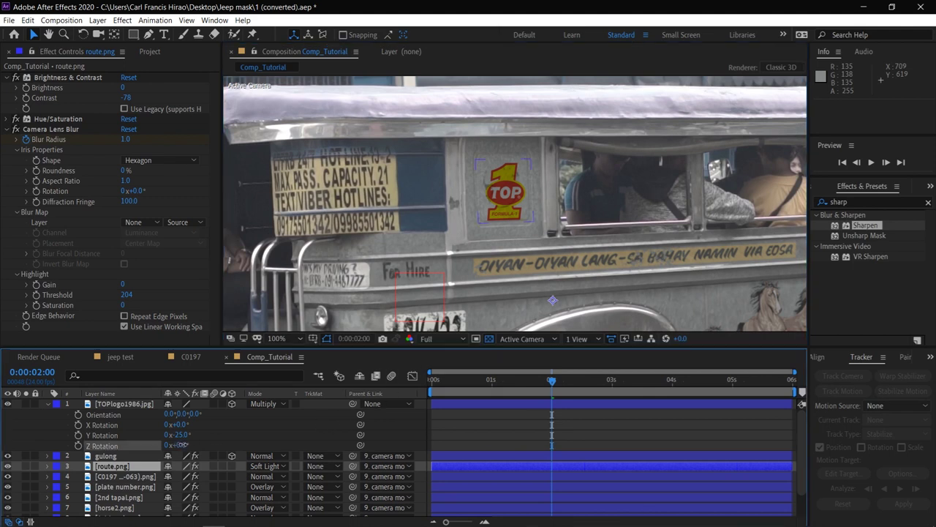
click(441, 272)
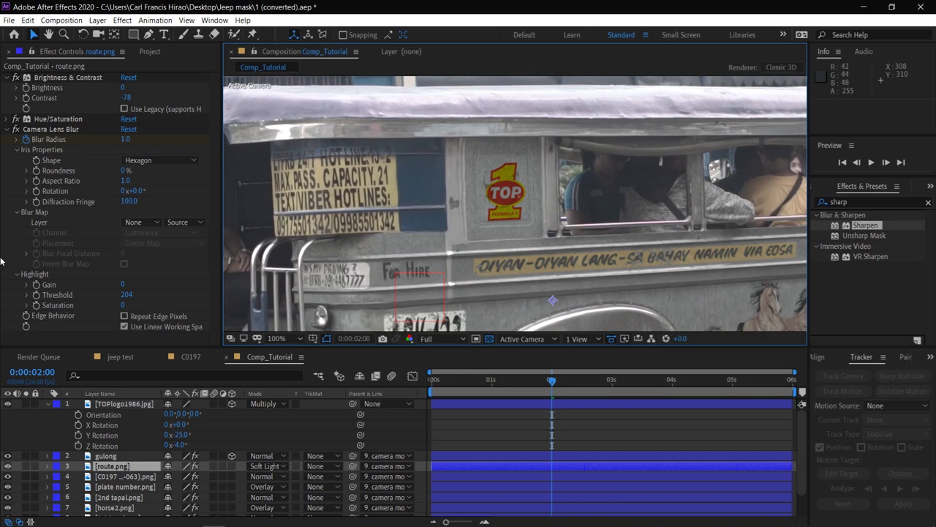
Save the project and copy route.png's Brightness & Contrast and Hue/Saturation effects.
key(ctrl+s)
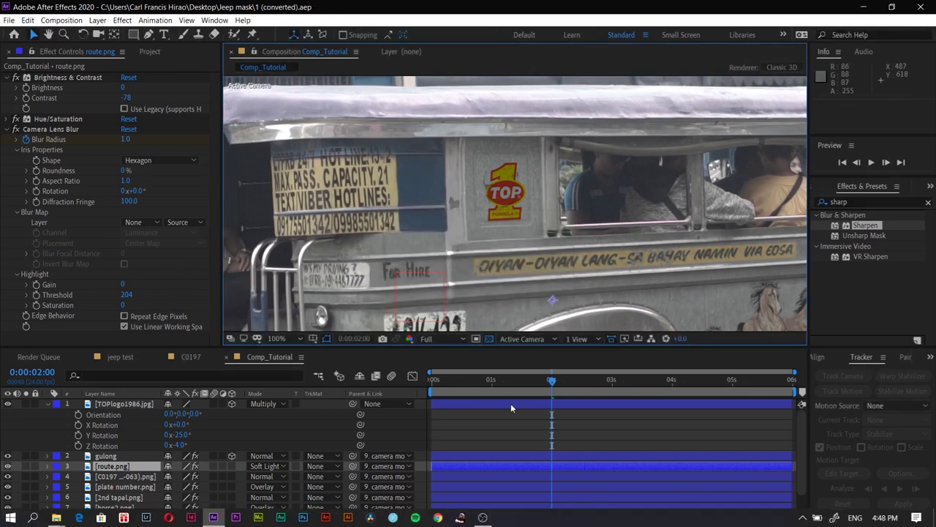
click(50, 404)
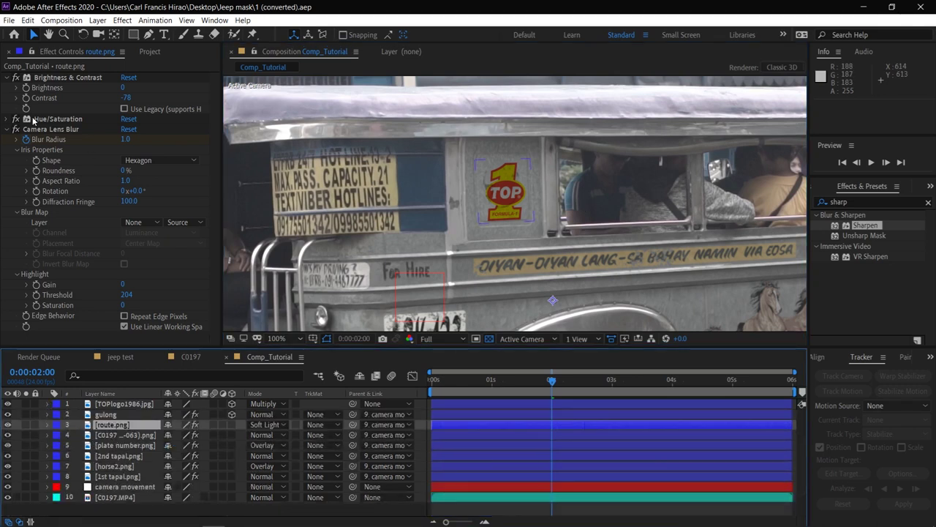
click(74, 81)
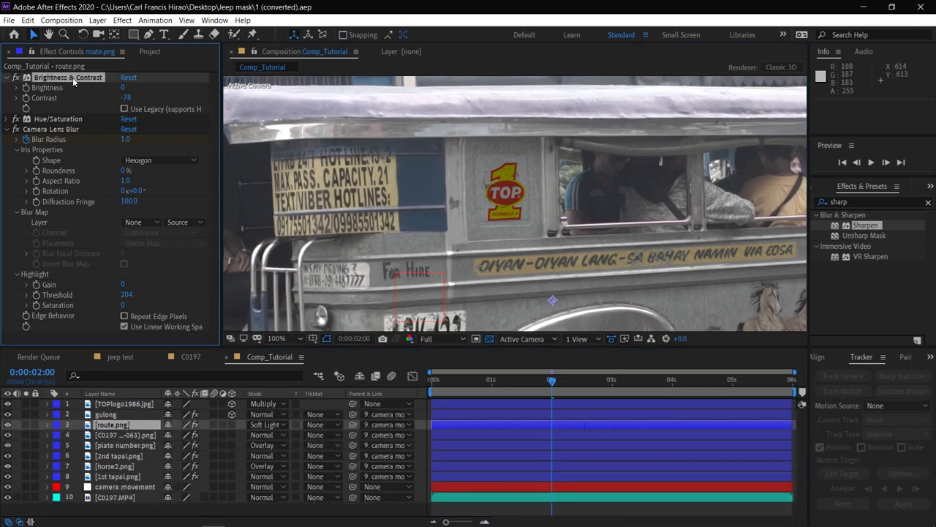
ctrl+click(68, 121)
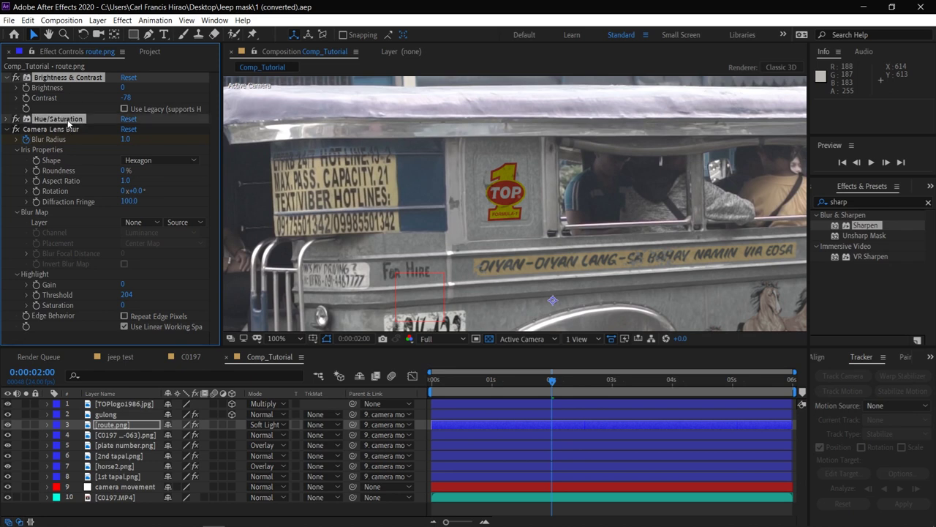
click(28, 19)
click(46, 83)
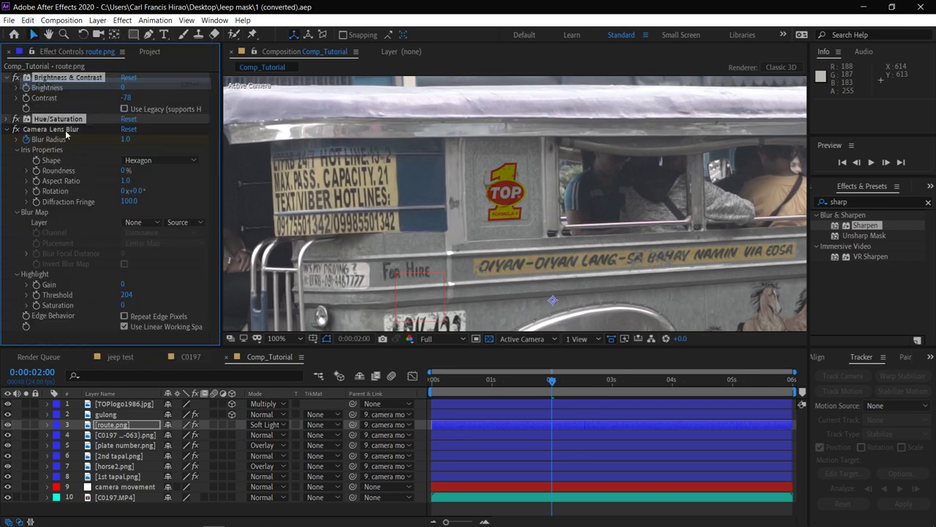
Paste both effects onto the TOPlogo1986.jpg layer.
click(126, 414)
key(ctrl+Up)
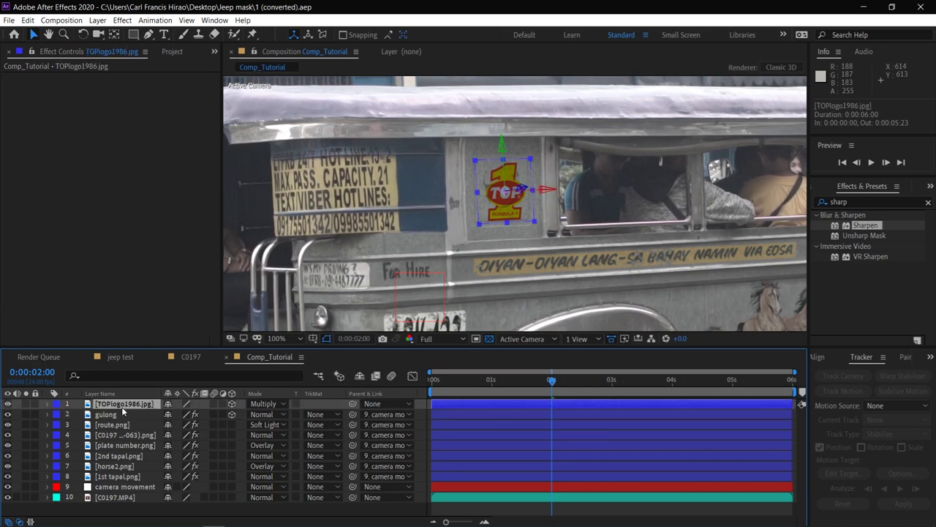
key(ctrl+v)
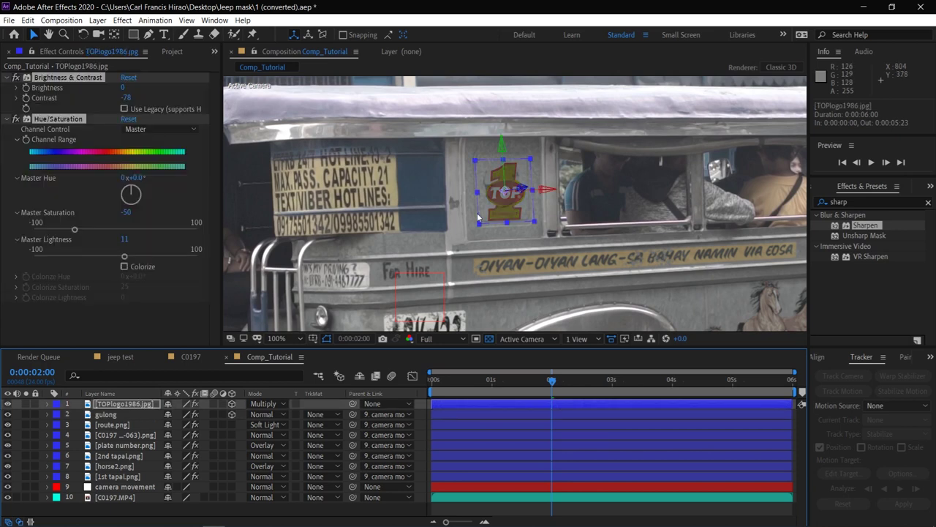
key(ctrl+Down)
key(ctrl+Down)
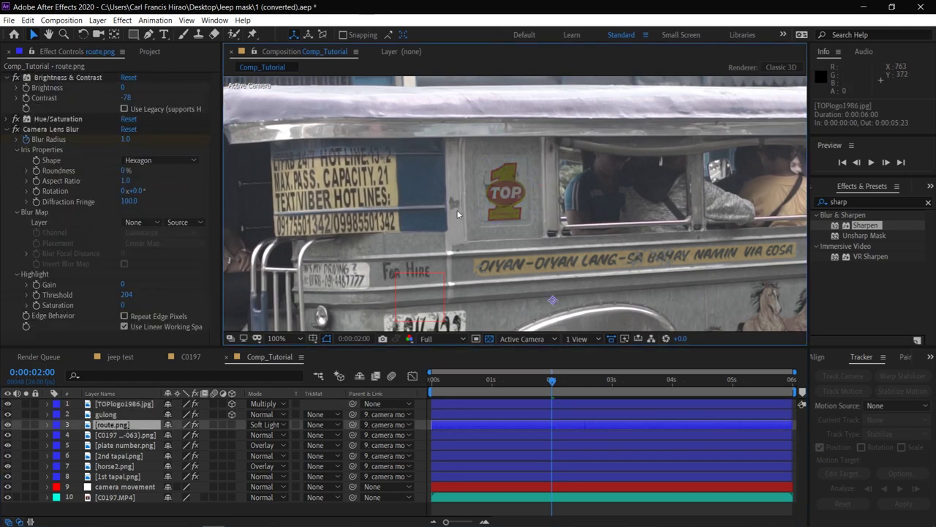
Scrub the timeline back to frame 0:00:02:00 to check the shot.
scroll(502, 199, up, 3)
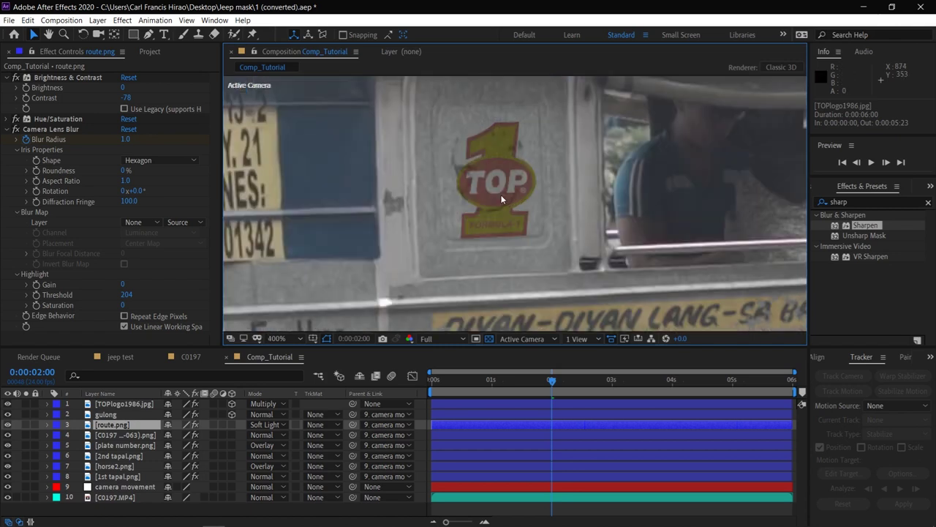
scroll(502, 198, down, 3)
scroll(502, 199, up, 1)
drag(549, 378, 442, 401)
key(ctrl+Down)
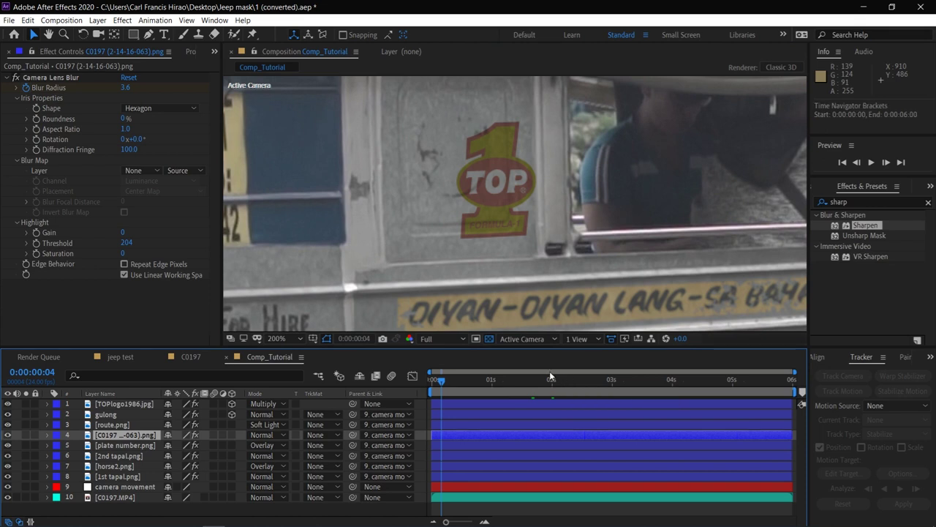
click(553, 379)
click(552, 379)
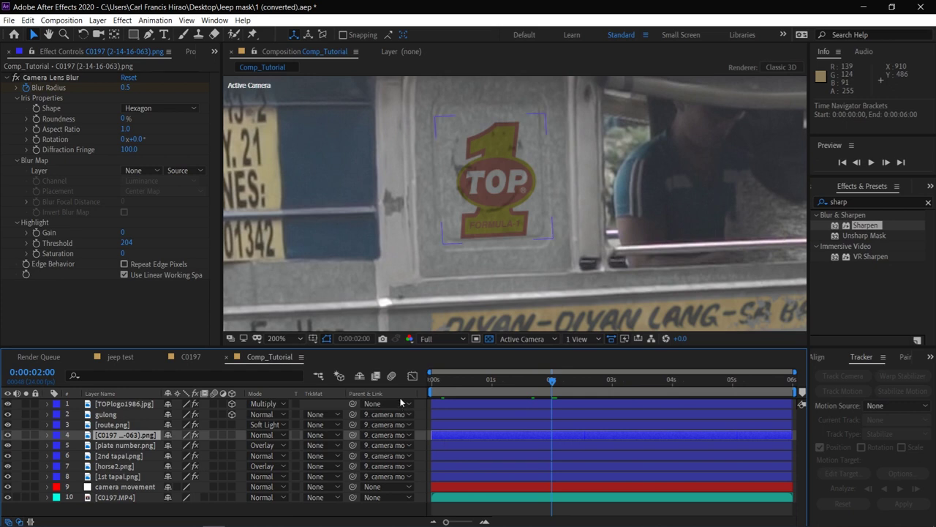
scroll(473, 256, down, 2)
scroll(473, 252, up, 2)
Raise the TOP logo slightly on the panel to position 861, 324.
click(118, 406)
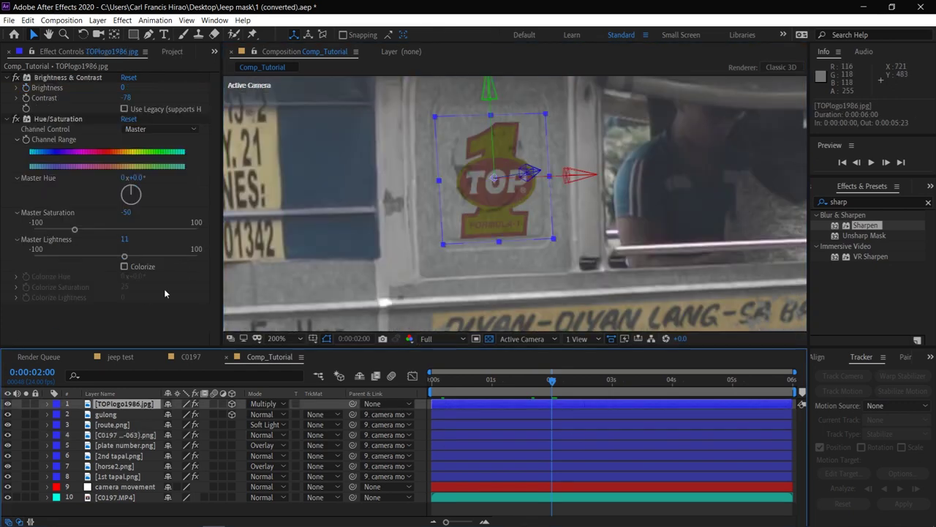
key(p)
drag(192, 413, 186, 413)
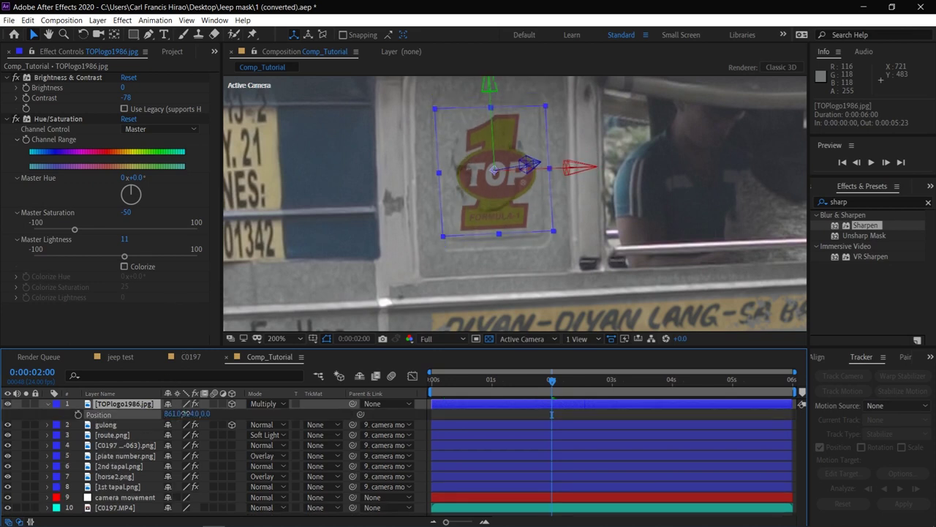
key(comma)
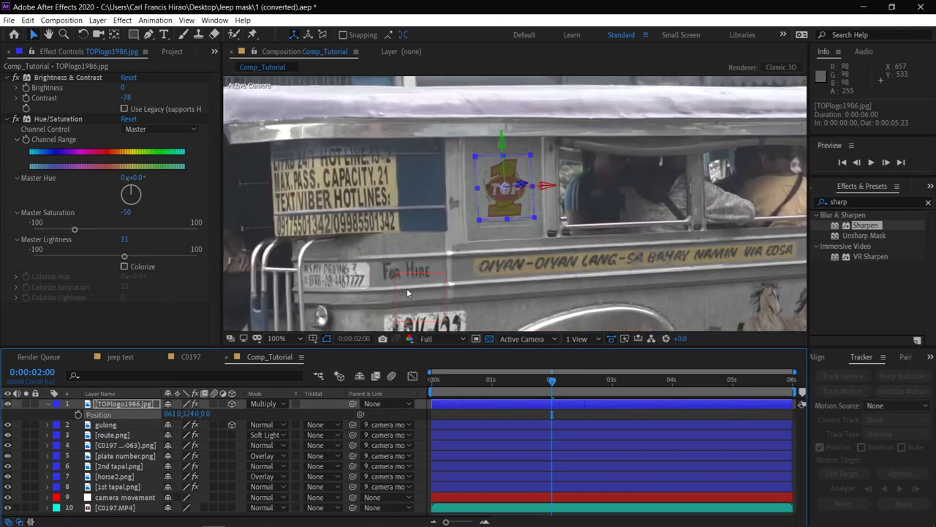
key(period)
click(474, 278)
key(comma)
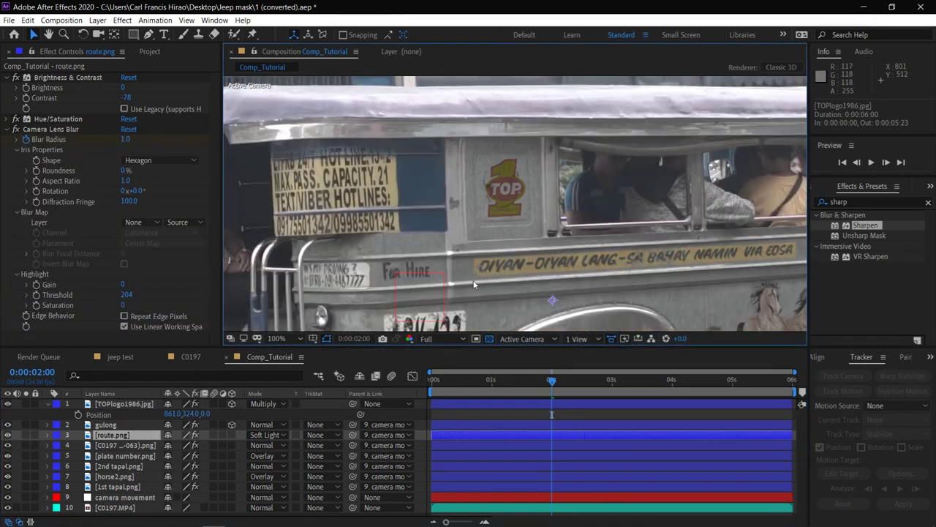
key(period)
Turn the TOP logo further to a Y Rotation of -33°.
click(144, 403)
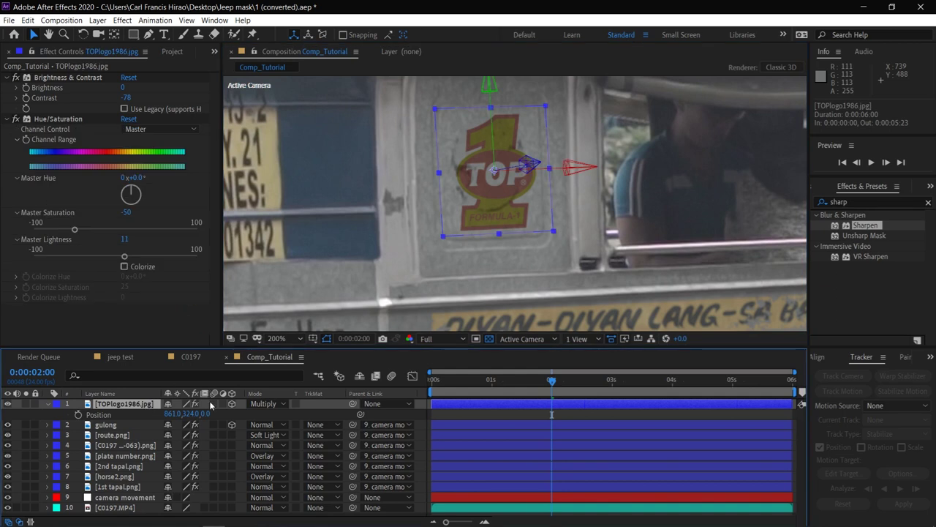
key(r)
click(185, 439)
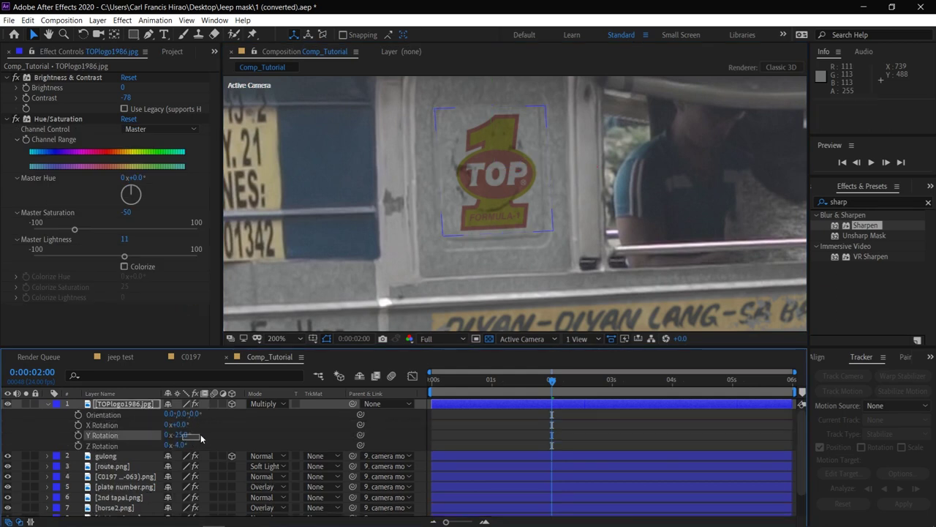
key(Return)
drag(187, 434, 177, 433)
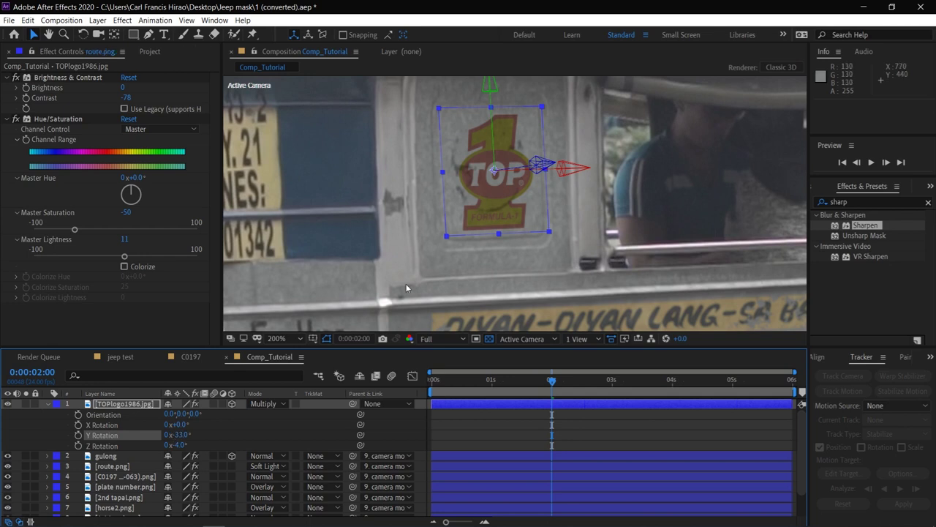
click(406, 287)
key(comma)
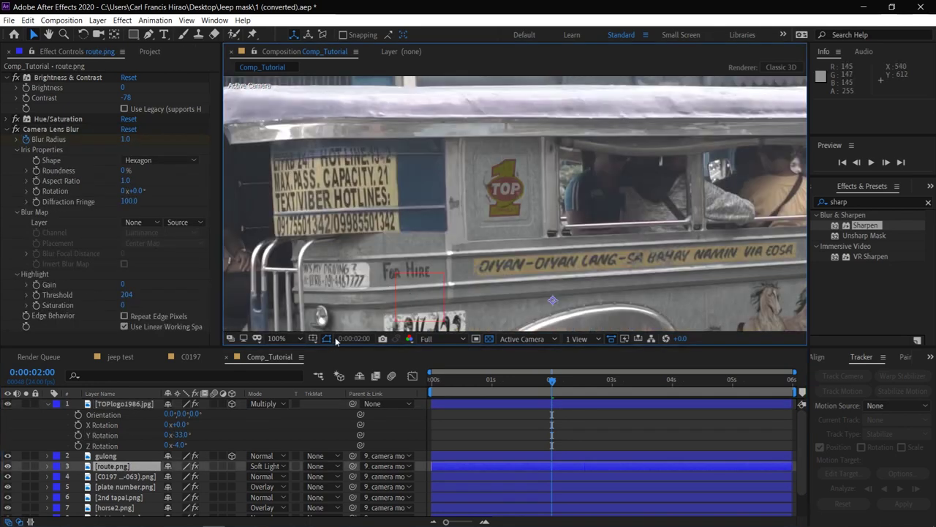
Parent the TOP logo layer to the camera movement layer.
click(383, 405)
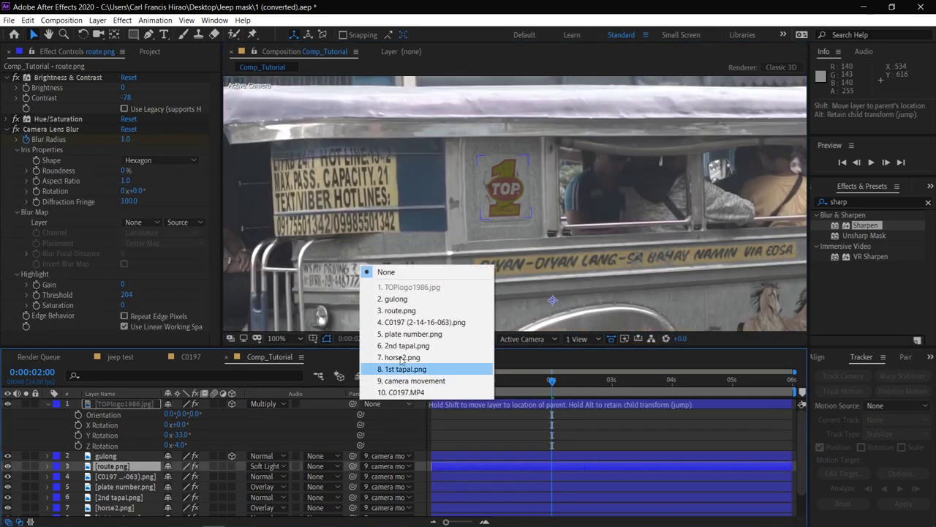
click(407, 381)
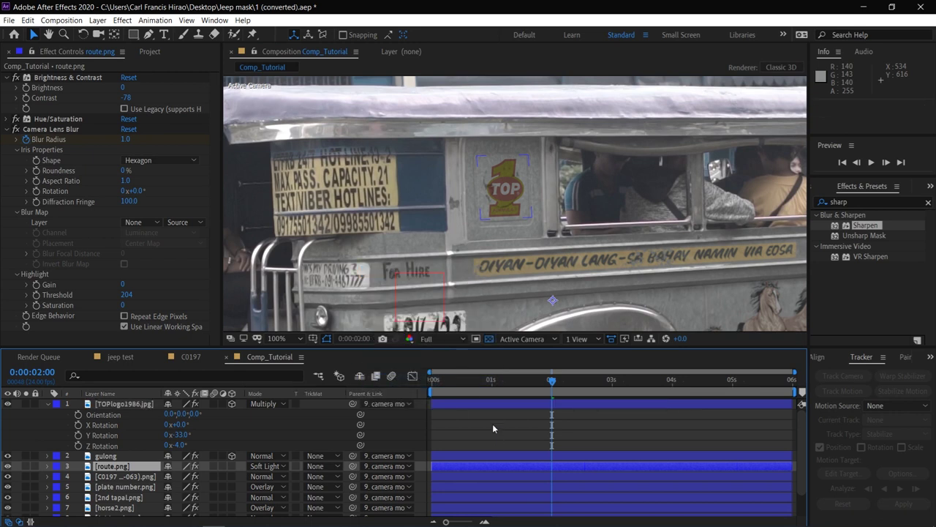
drag(506, 383, 403, 405)
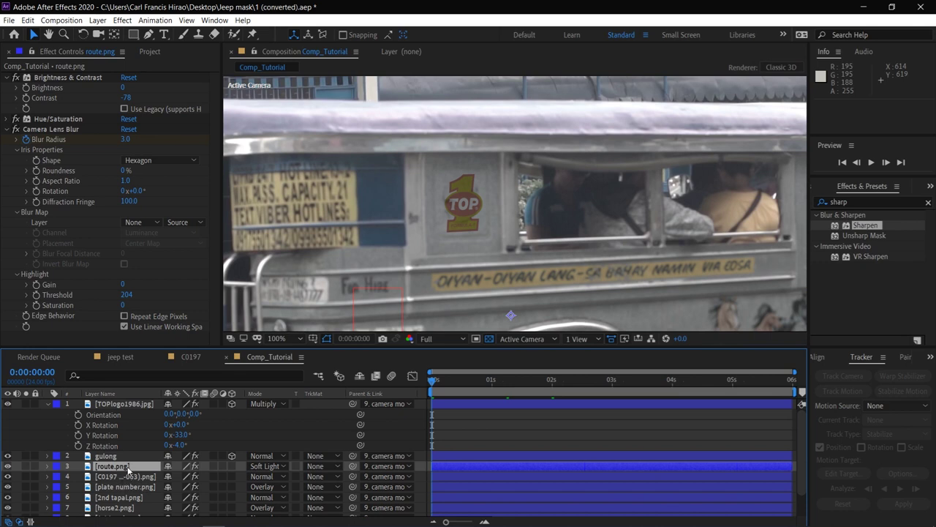
Copy route.png's Camera Lens Blur effect and paste it onto TOPlogo1986.jpg.
click(59, 128)
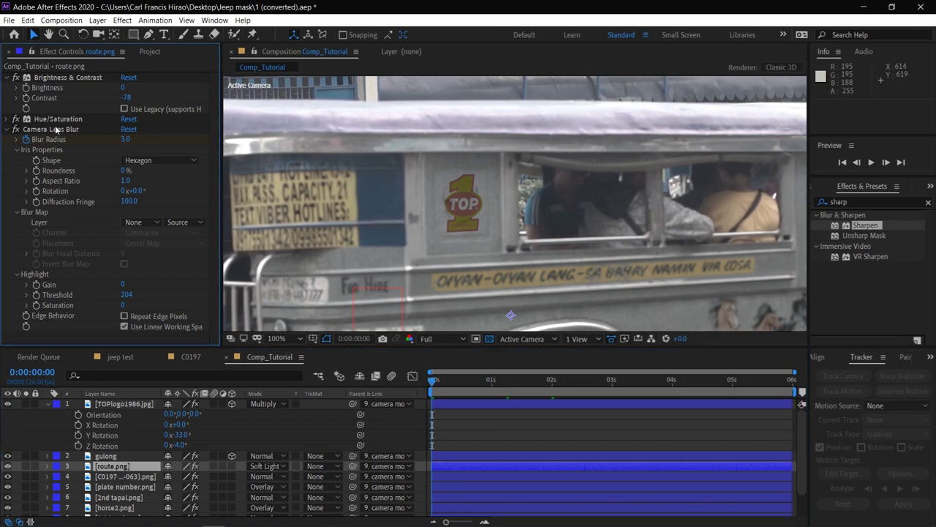
right_click(55, 129)
click(77, 163)
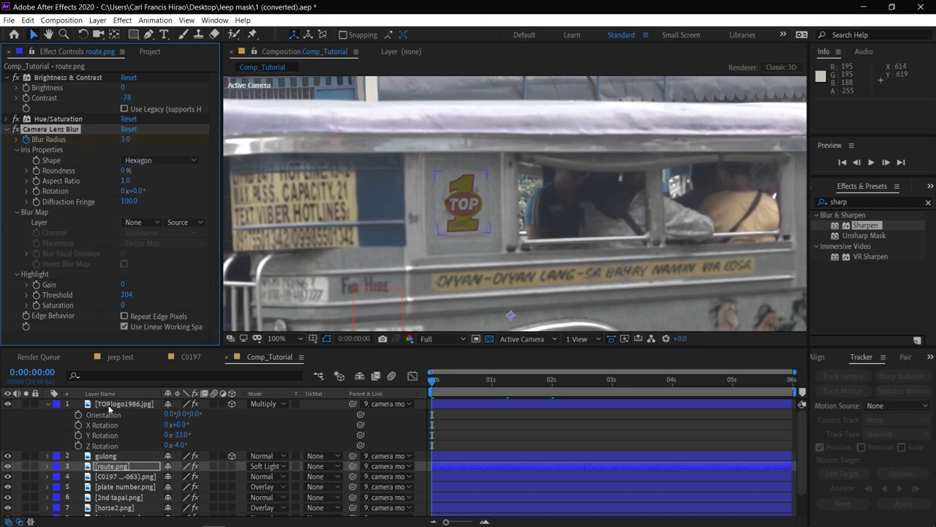
click(109, 407)
key(ctrl+v)
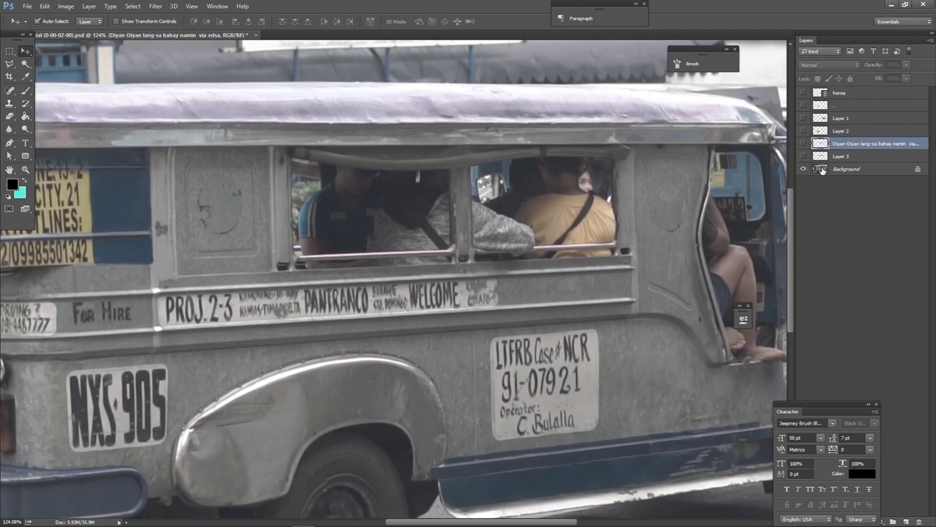
Duplicate the Background layer for retouching.
click(822, 170)
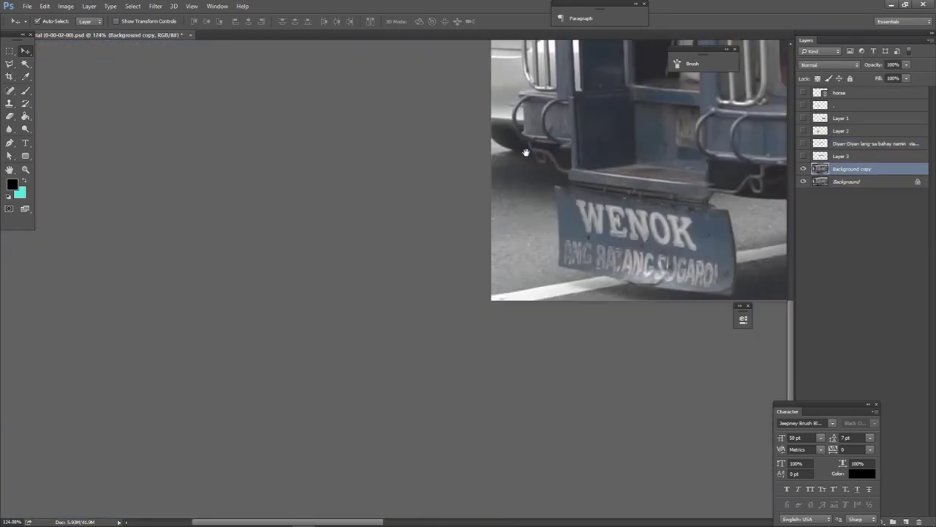
scroll(256, 218, up, 5)
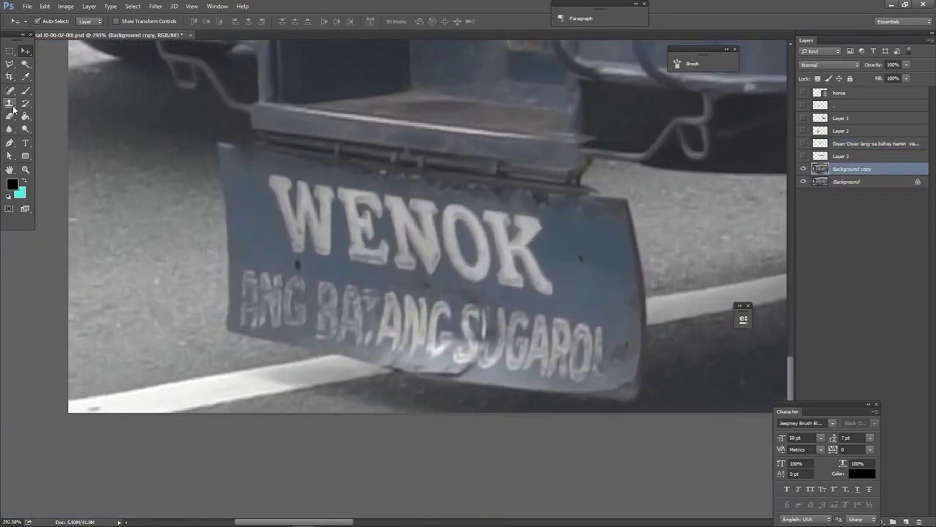
key(s)
Clone the WENOK lettering off the mudflap with blue plate texture.
alt+click(256, 218)
mouse_move(282, 235)
mouse_down()
mouse_move(270, 189)
mouse_move(262, 241)
mouse_move(278, 209)
mouse_move(266, 227)
mouse_up()
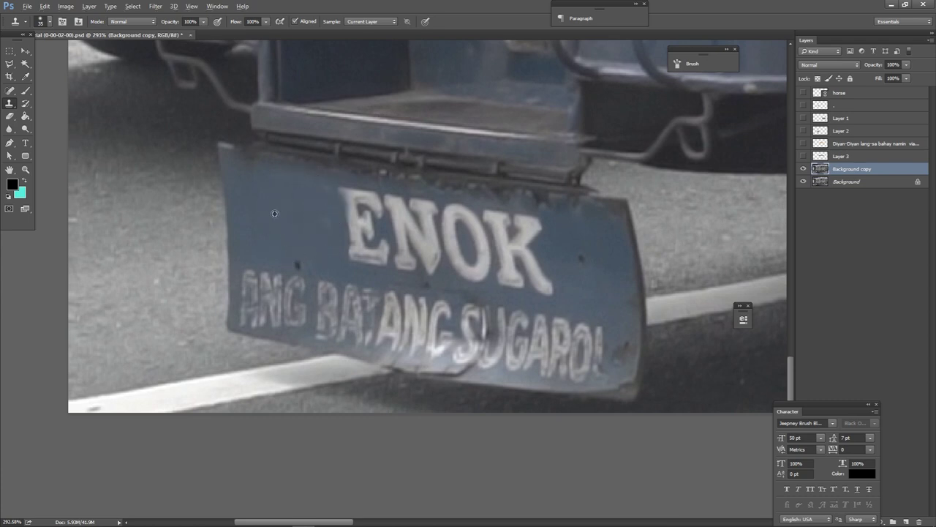
alt+click(260, 230)
mouse_move(336, 198)
mouse_down()
mouse_move(358, 201)
mouse_move(342, 246)
mouse_move(395, 248)
mouse_up()
mouse_move(381, 201)
mouse_down()
mouse_move(376, 209)
mouse_move(411, 230)
mouse_move(397, 250)
mouse_move(430, 252)
mouse_move(424, 226)
mouse_move(476, 267)
mouse_move(451, 218)
mouse_move(462, 215)
mouse_move(541, 276)
mouse_move(556, 264)
mouse_move(524, 228)
mouse_move(495, 217)
mouse_move(497, 259)
mouse_move(512, 272)
mouse_up()
alt+click(572, 226)
drag(417, 199, 386, 285)
Clone away the lower BAT, SUG and lower-left white lettering.
alt+click(385, 285)
mouse_move(371, 319)
mouse_down()
mouse_move(334, 292)
mouse_move(312, 315)
mouse_up()
mouse_move(309, 278)
mouse_down()
mouse_move(270, 347)
mouse_move(317, 348)
mouse_move(322, 357)
mouse_move(349, 346)
mouse_move(356, 353)
mouse_move(322, 351)
mouse_move(345, 359)
mouse_move(397, 335)
mouse_move(409, 369)
mouse_move(485, 344)
mouse_move(535, 347)
mouse_move(548, 382)
mouse_move(552, 350)
mouse_move(536, 356)
mouse_up()
mouse_move(496, 332)
mouse_down()
mouse_move(497, 307)
mouse_move(428, 362)
mouse_move(370, 331)
mouse_move(508, 377)
mouse_up()
scroll(522, 286, up, 2)
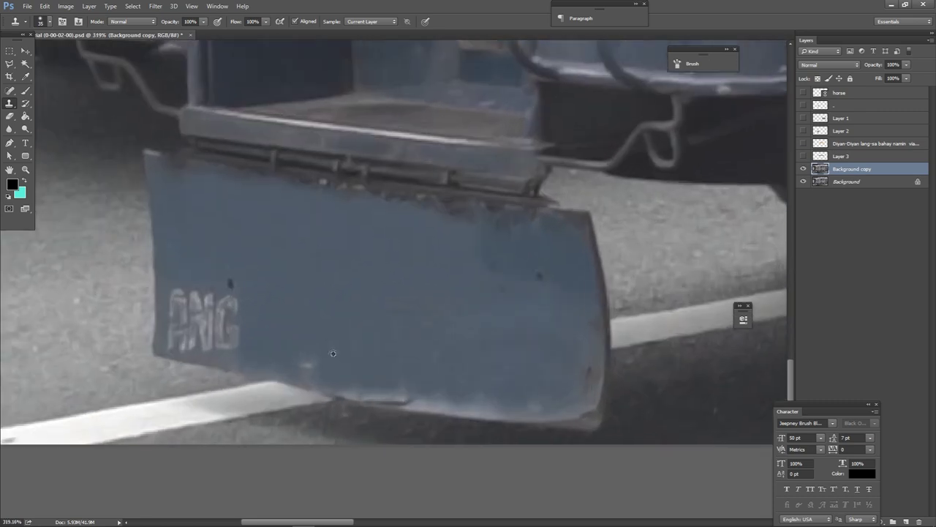
drag(523, 286, 495, 310)
mouse_move(355, 345)
mouse_down()
mouse_move(324, 317)
mouse_move(309, 324)
mouse_move(342, 321)
mouse_up()
Trace the blank mudflap with the Pen tool and copy it onto its own Layer 4.
key(p)
click(273, 167)
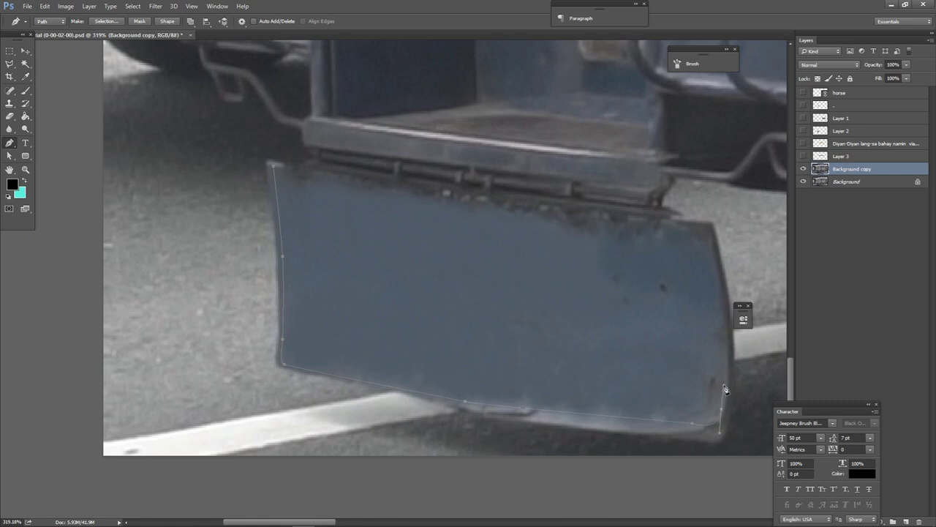
key(ctrl+Return)
key(ctrl+j)
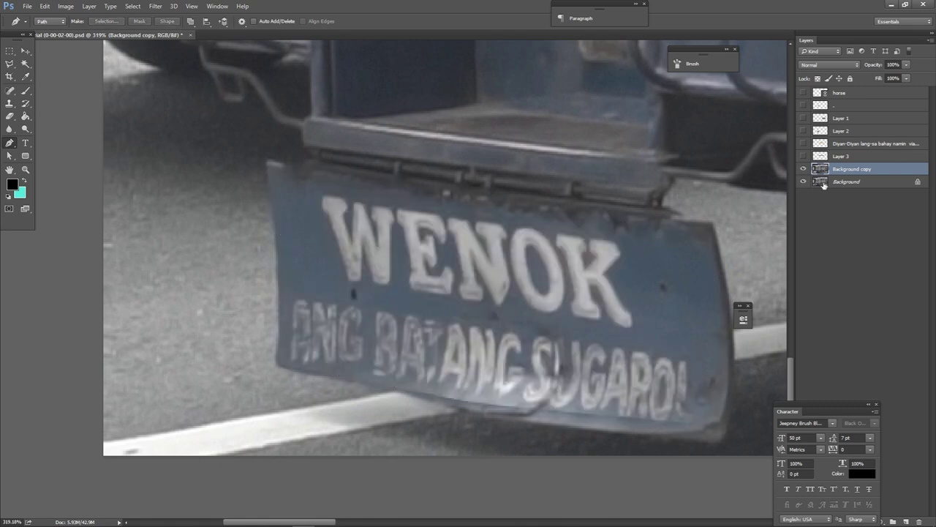
Start a new text box on the mudflap with the Type tool.
right_click(9, 116)
click(73, 119)
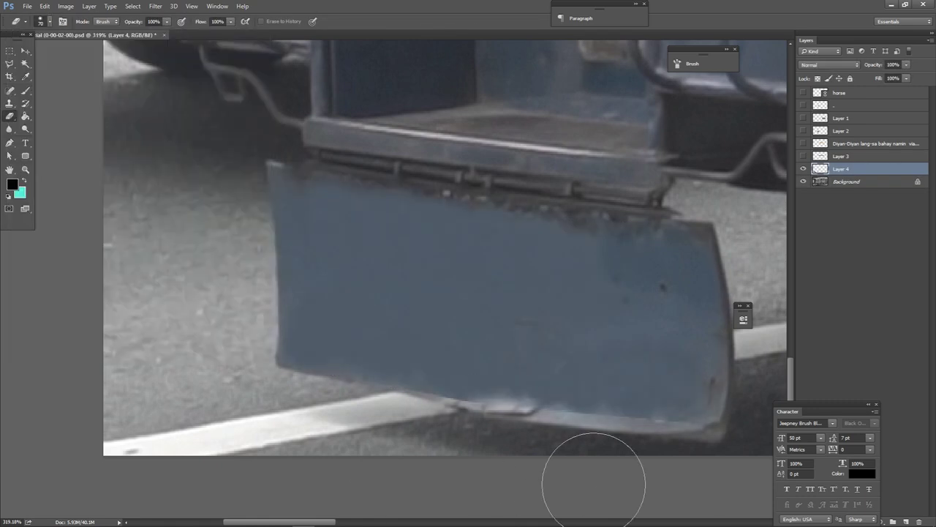
scroll(654, 328, down, 2)
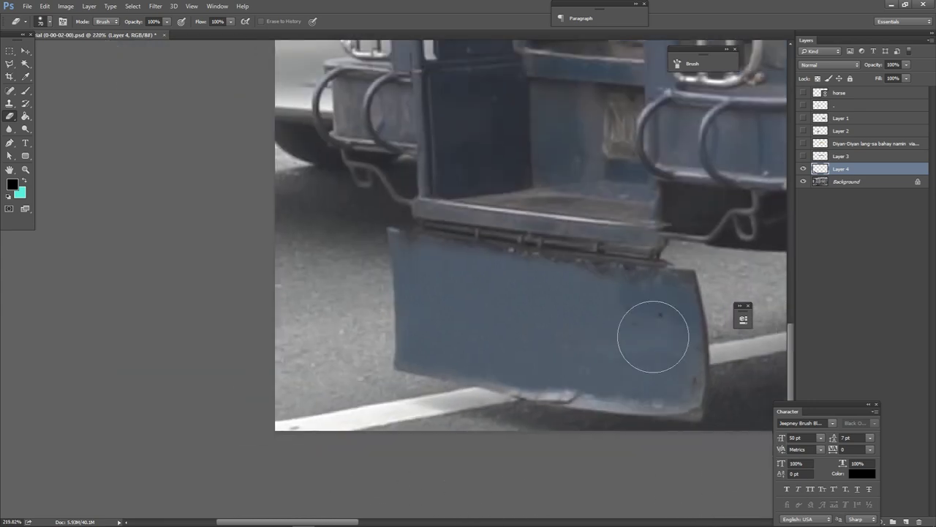
scroll(578, 410, up, 1)
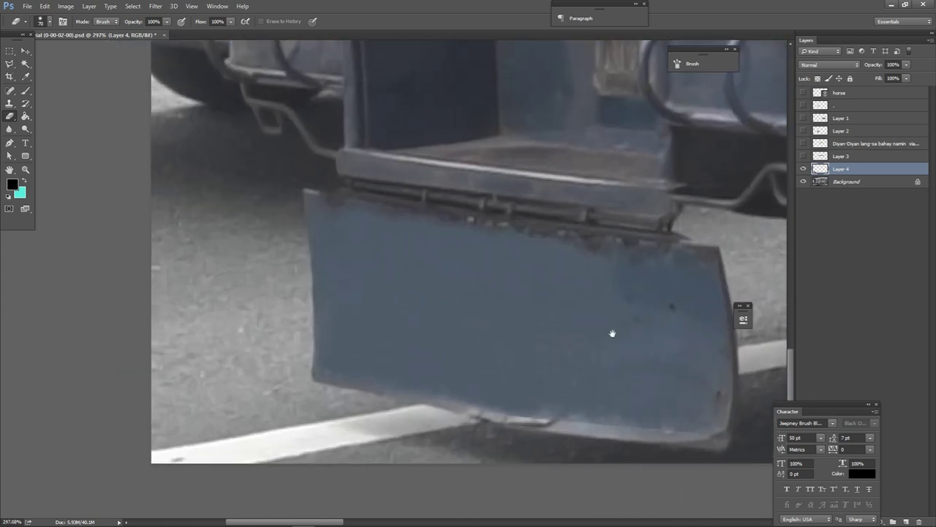
scroll(234, 330, up, 2)
scroll(303, 283, down, 1)
key(t)
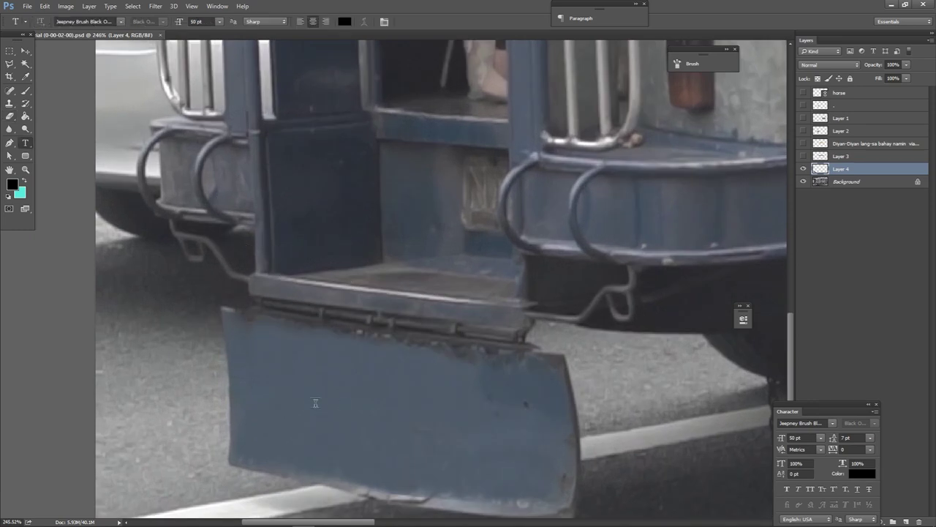
scroll(279, 354, down, 1)
click(279, 354)
Set the text to Peinture Fraiche in white and position it on the mudflap.
click(121, 24)
scroll(169, 200, down, 10)
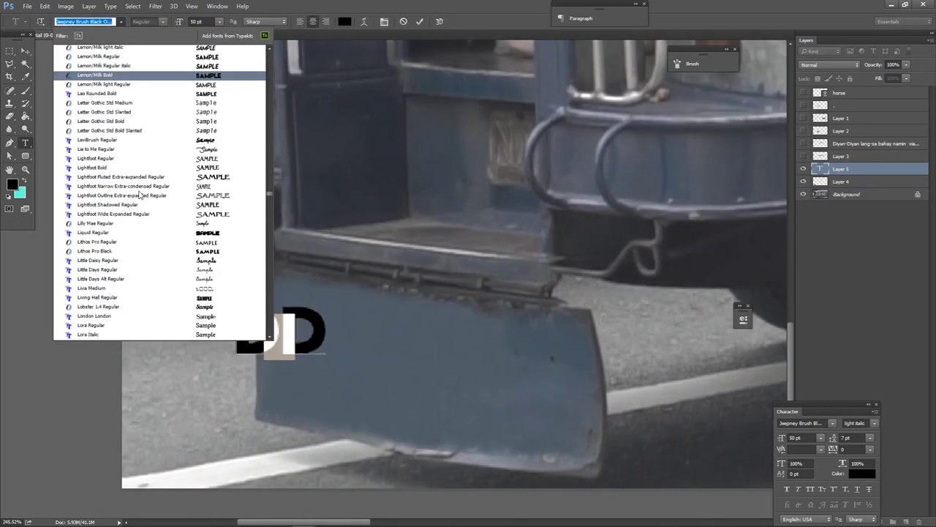
scroll(139, 194, down, 20)
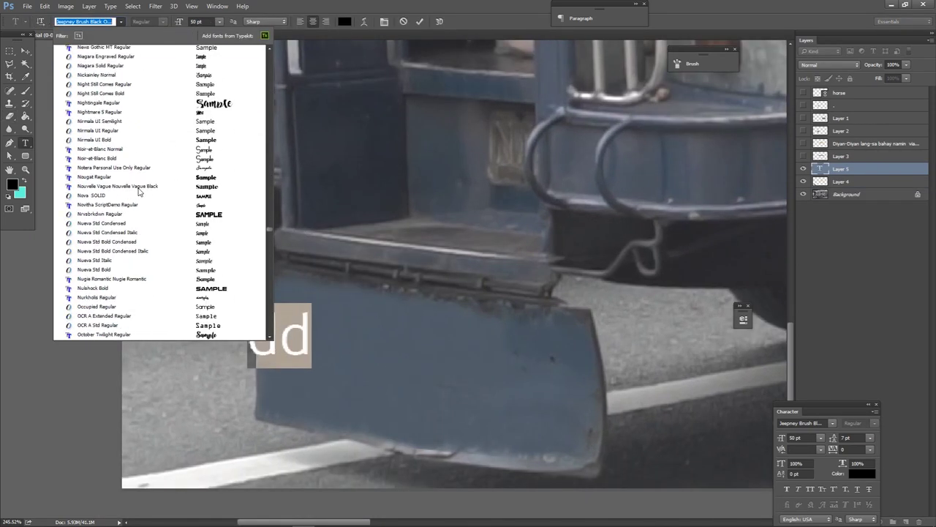
scroll(139, 191, down, 1)
click(245, 300)
click(344, 21)
click(540, 267)
click(736, 270)
drag(389, 408, 484, 406)
Type the two lines KILABOTZ and NG TONDO, removing the extra space.
text(KILABOTZ)
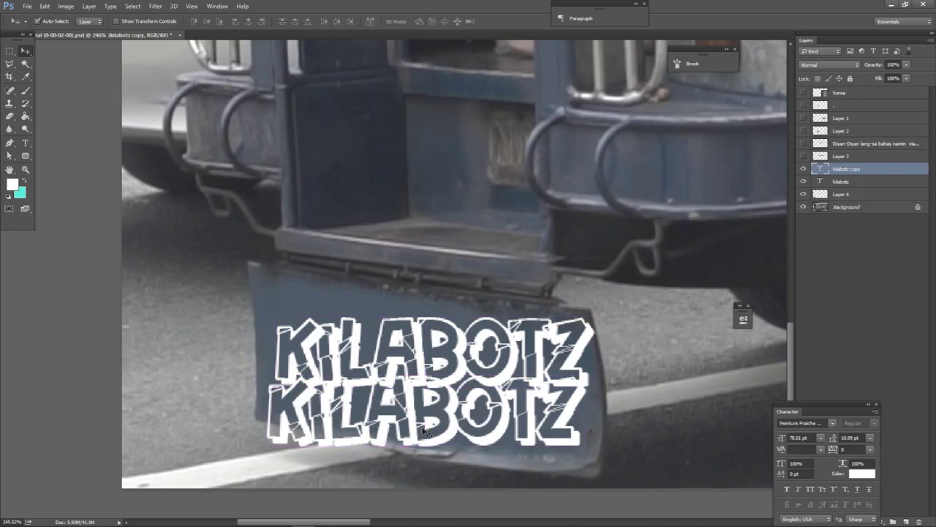
double_click(422, 431)
text(NG TONDO)
drag(367, 410, 338, 410)
key(BackSpace)
key(ctrl+Return)
Merge the two text layers and skew the lettering to match the plate.
key(v)
drag(439, 423, 448, 426)
key(ctrl+e)
key(ctrl+t)
right_click(523, 190)
click(549, 232)
drag(566, 406, 565, 448)
Finish skewing the text along the plate and blend it as Overlay.
drag(567, 289, 393, 351)
key(Return)
click(830, 64)
click(819, 157)
Apply Shake Reduction to the text layer twice.
click(155, 6)
click(370, 218)
click(155, 6)
mouse_move(177, 209)
click(344, 209)
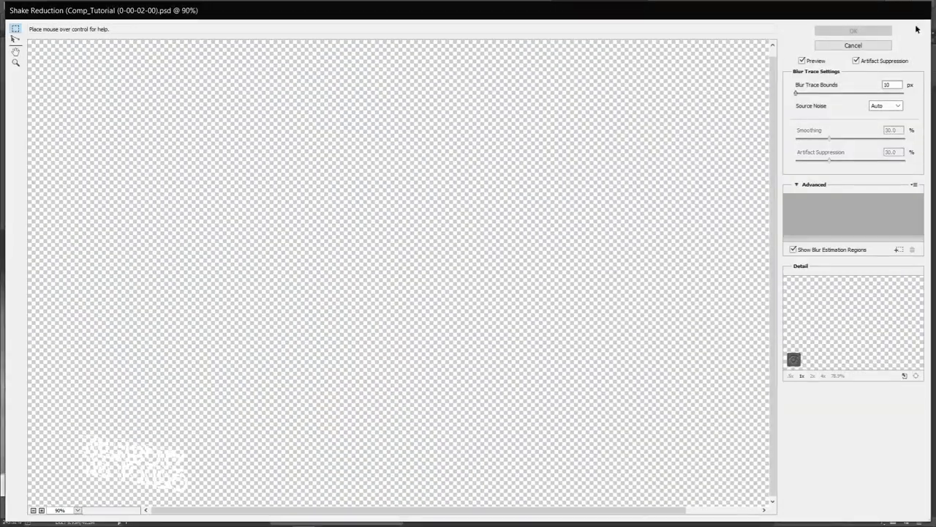
key(Escape)
key(ctrl+alt+f)
key(Return)
Reduce noise with the Camera Raw filter, then add grain with Add Noise.
key(shift+ctrl+a)
click(671, 110)
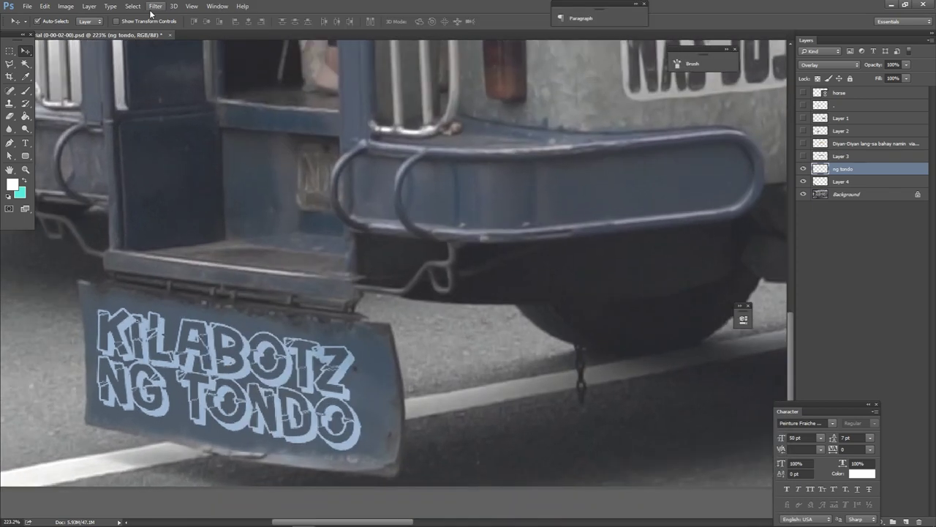
click(155, 6)
click(340, 176)
click(771, 77)
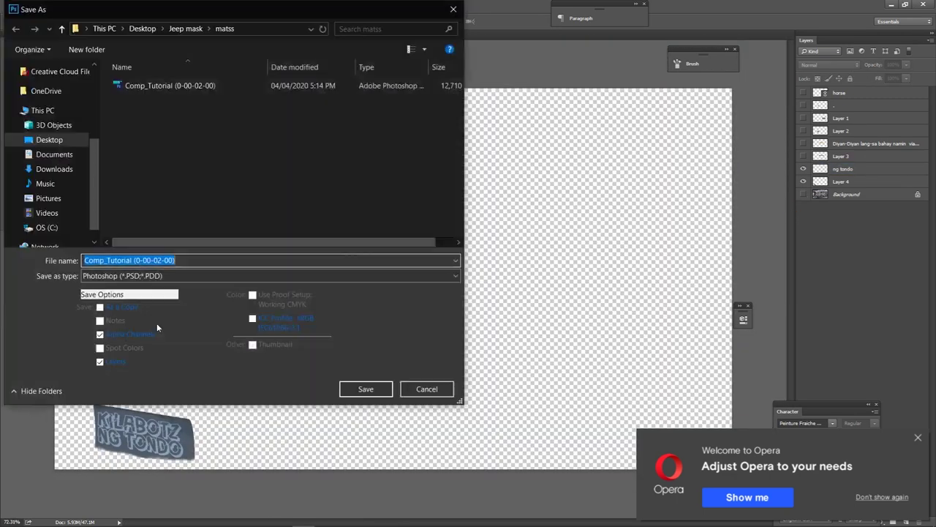
Save the image as a PNG named kilabotz.
click(271, 275)
click(146, 454)
text(kilabotz)
key(Return)
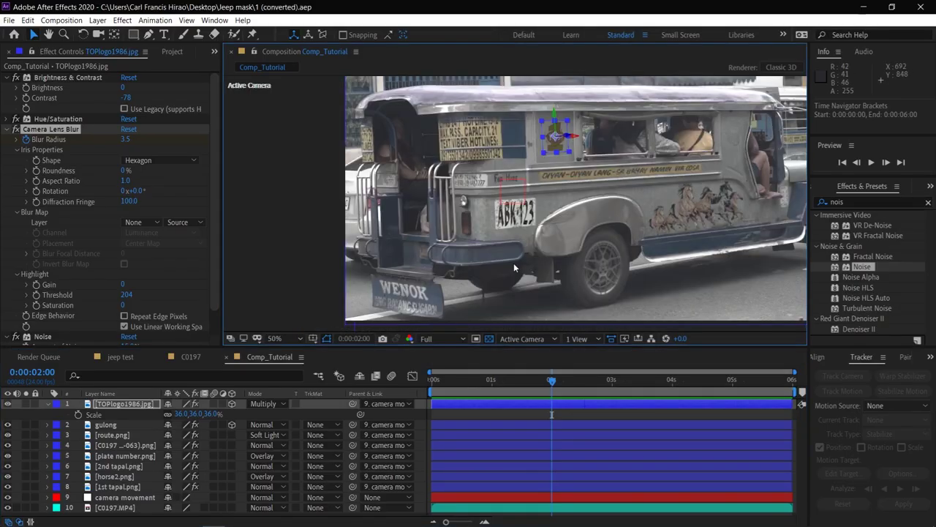
Drag the kilabotz PNG into the composition and check it at frame 0:00:02:11.
scroll(514, 262, up, 2)
drag(513, 262, 525, 163)
scroll(483, 215, up, 2)
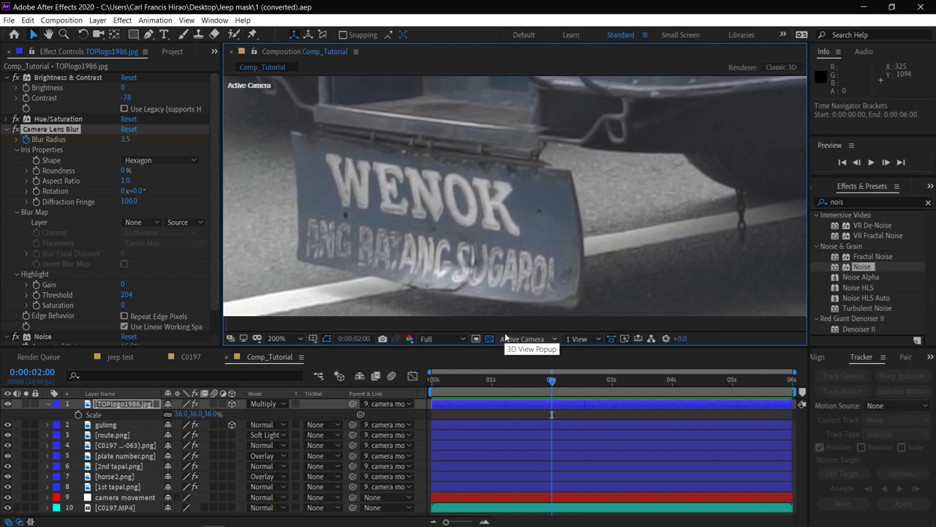
key(alt+Tab)
drag(554, 205, 136, 403)
key(alt+Tab)
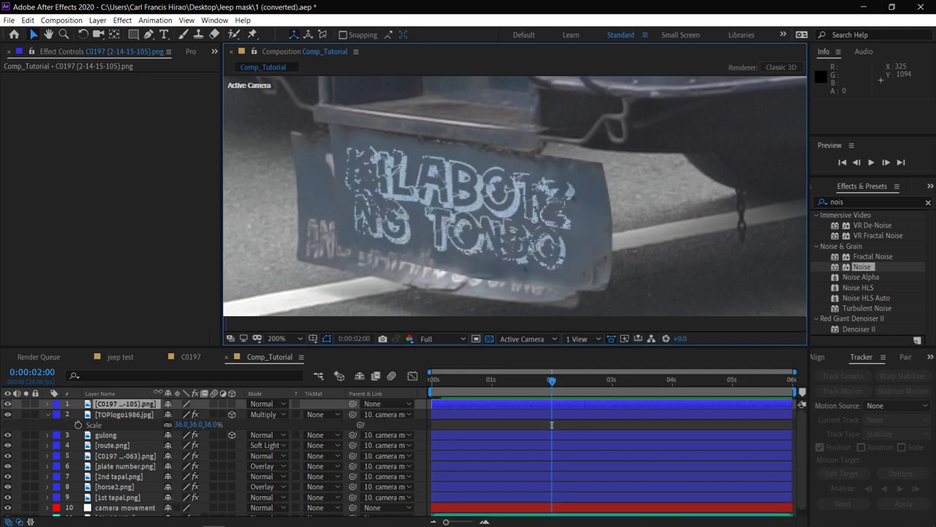
drag(570, 383, 591, 388)
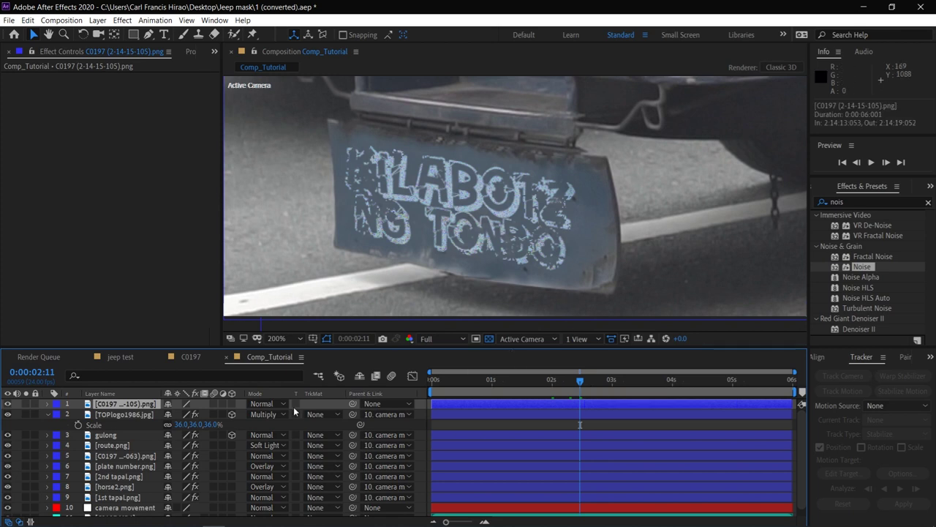
Try Multiply, settle on Normal blending, and parent the PNG to camera movement.
click(378, 404)
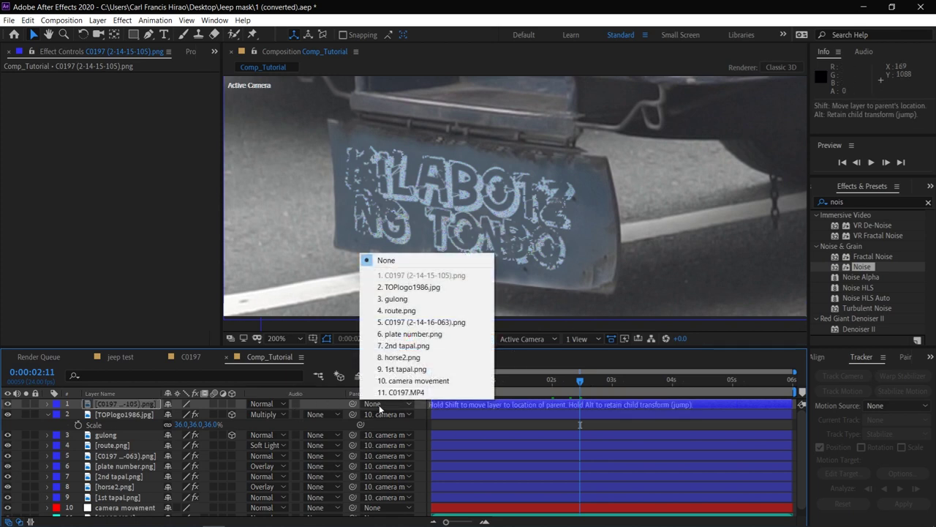
click(275, 404)
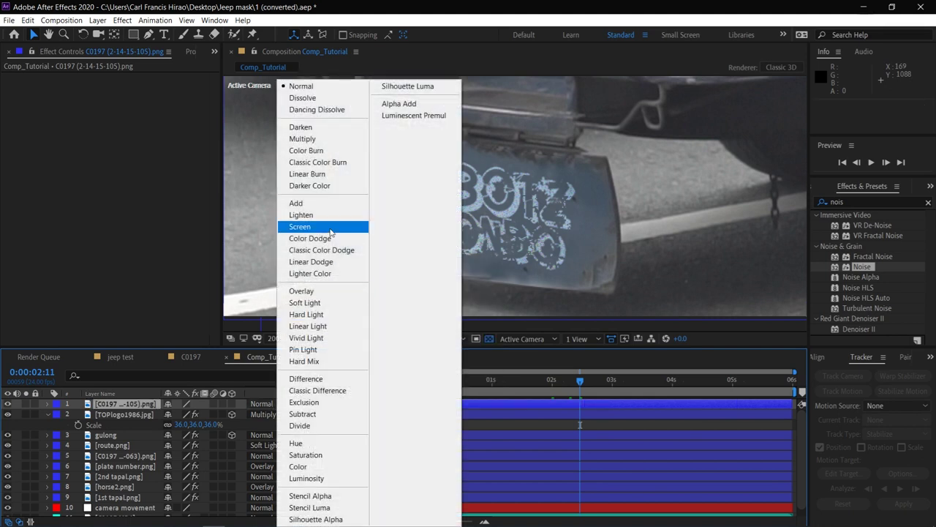
click(330, 139)
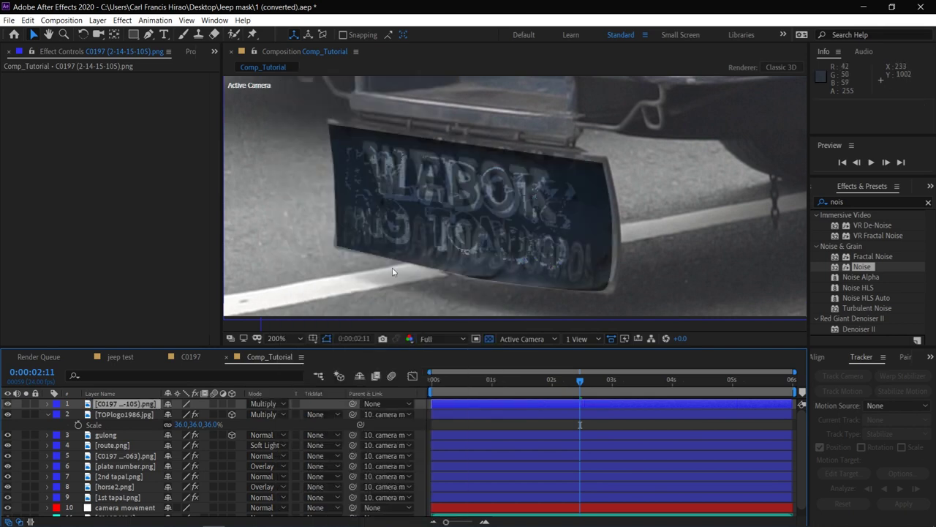
click(261, 406)
click(322, 88)
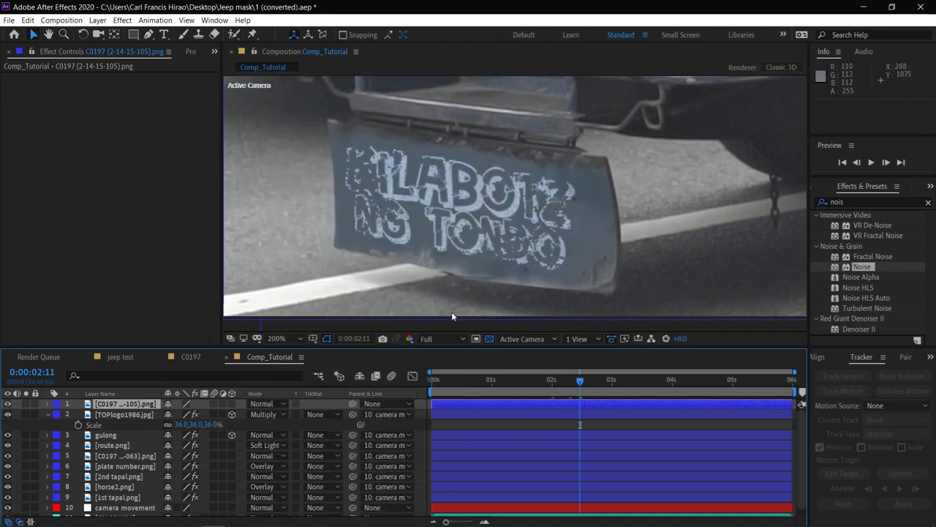
click(373, 403)
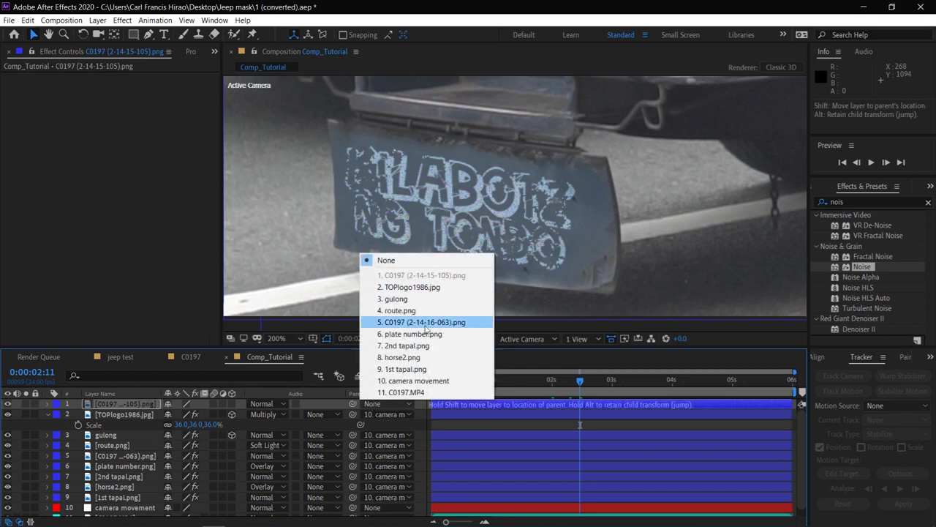
click(414, 380)
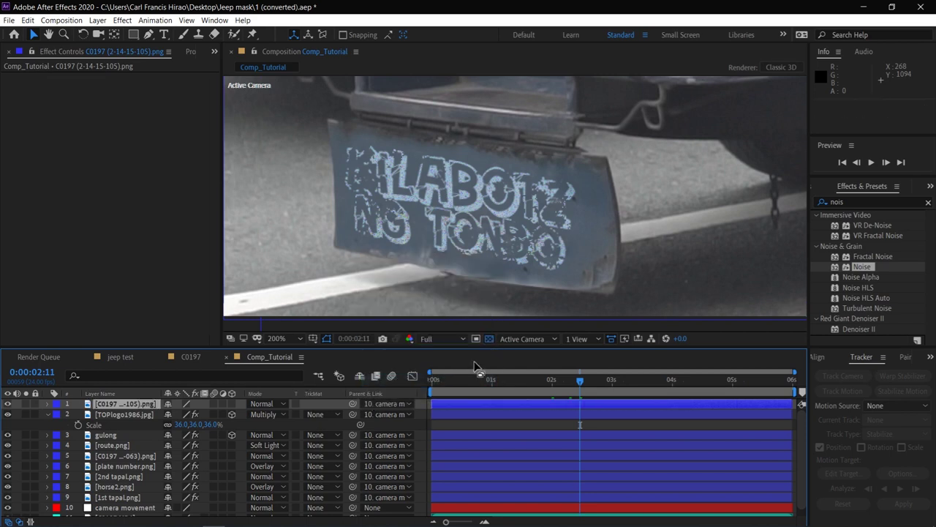
key(Home)
click(121, 446)
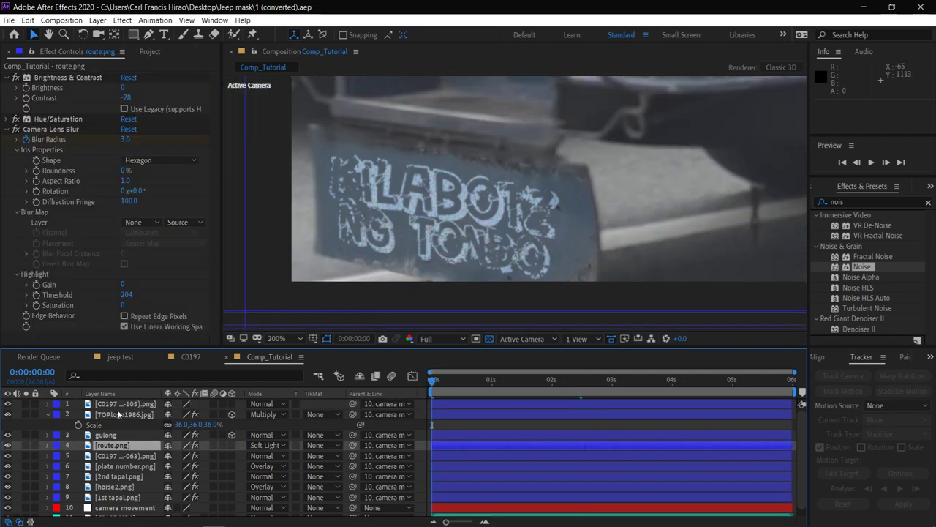
Copy route.png's Camera Lens Blur onto the KILABOTZ mudflap layer and save the project.
right_click(52, 133)
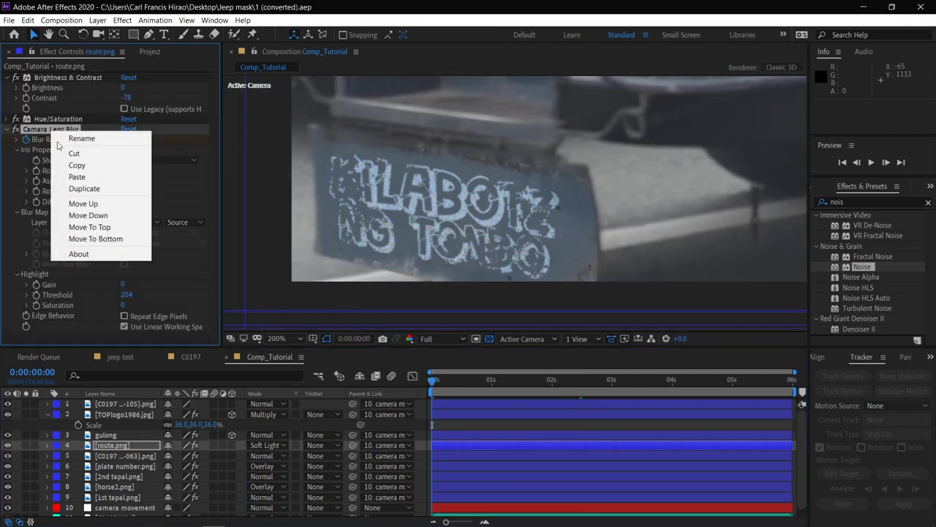
click(70, 166)
click(121, 404)
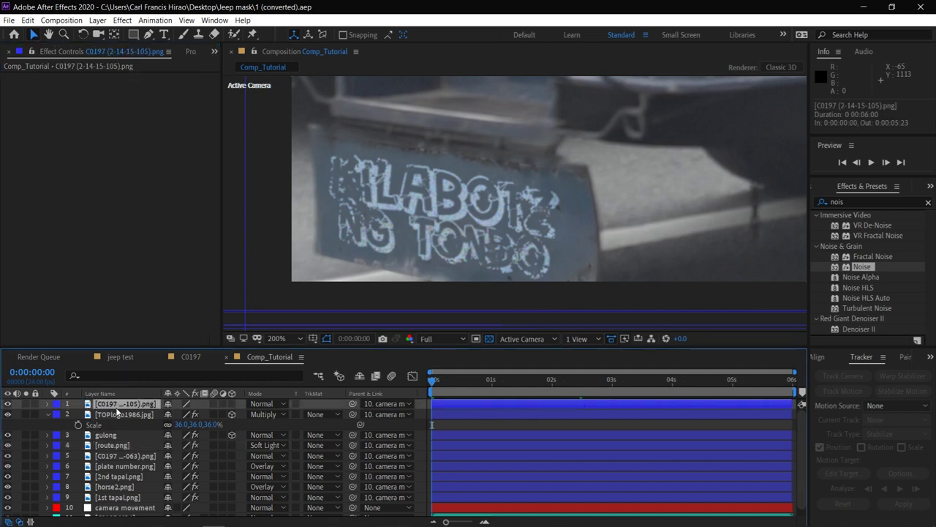
key(ctrl+v)
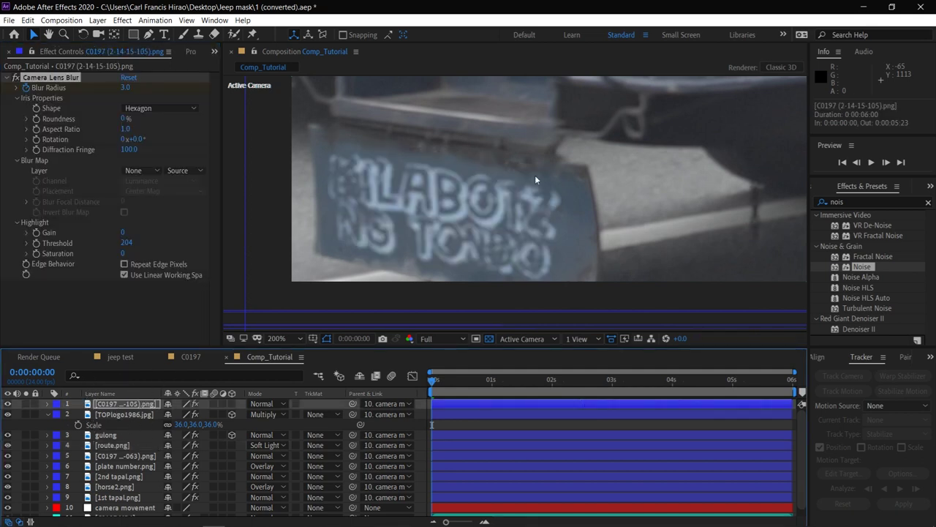
scroll(550, 165, down, 2)
drag(550, 166, 430, 241)
key(ctrl+s)
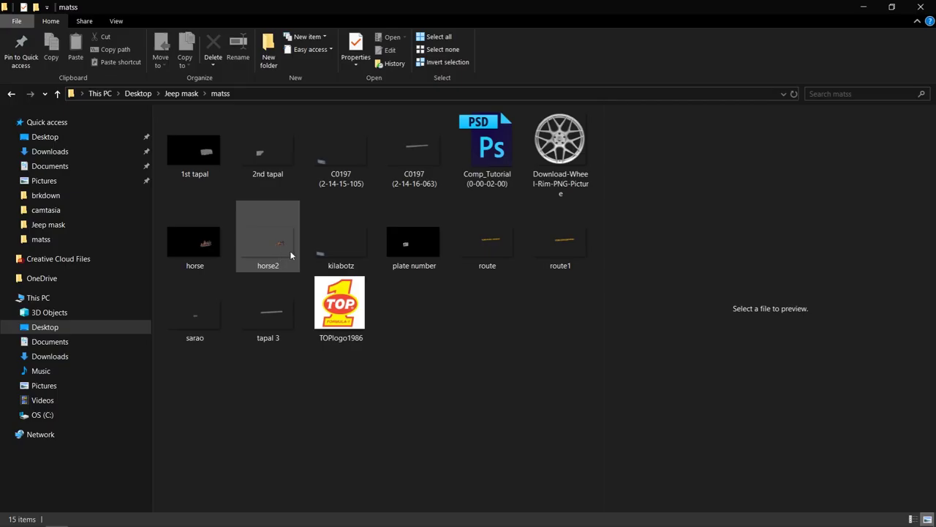
Bring the sarao image from the matss folder into the composition.
click(238, 309)
drag(192, 343, 126, 402)
key(alt+Tab)
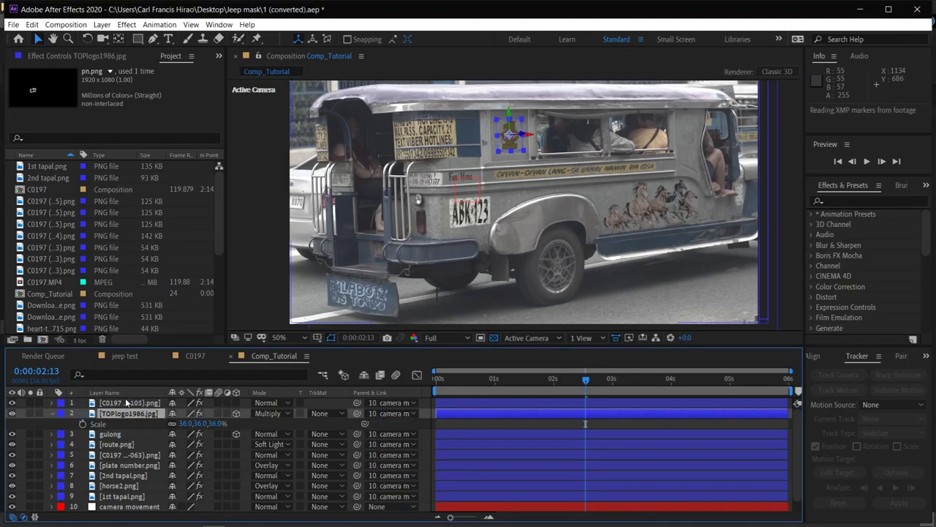
Zoom to 100%, move the sarao decal onto the front fender, and blend it in Overlay.
key(period)
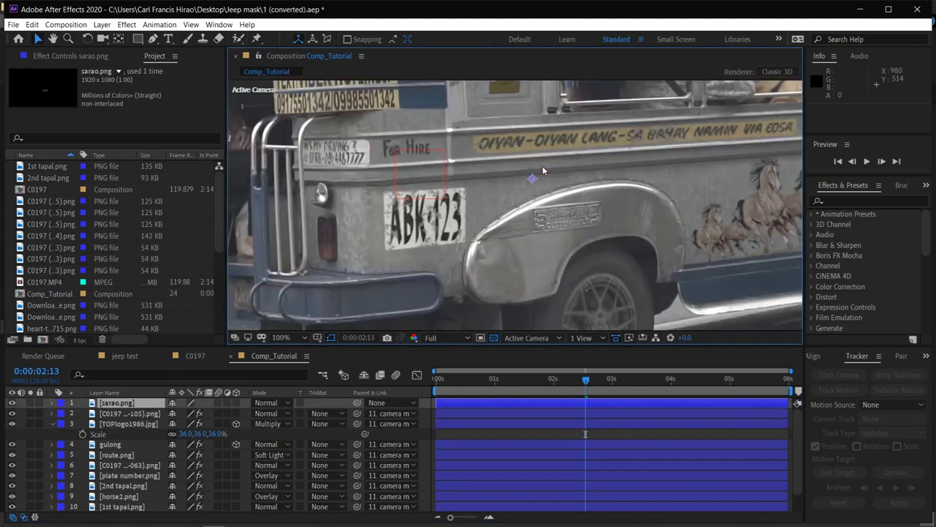
drag(600, 220, 631, 218)
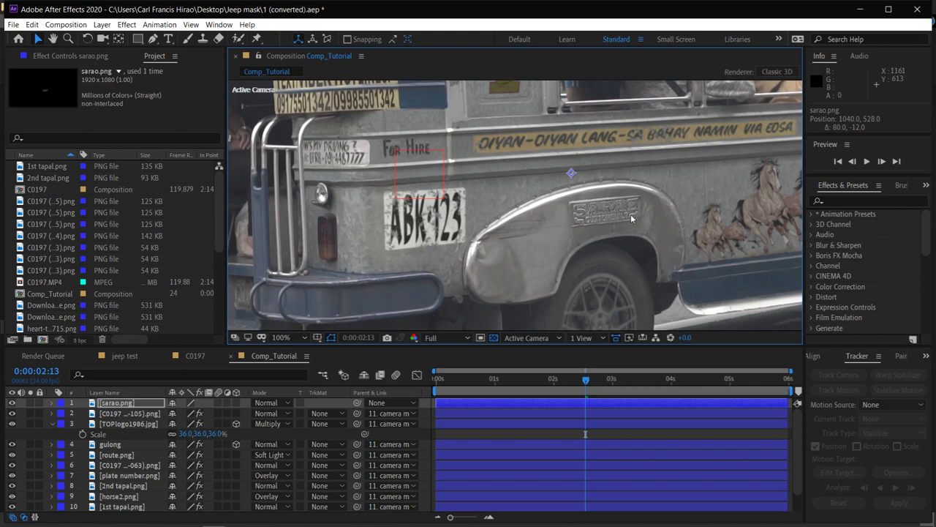
click(273, 411)
click(272, 410)
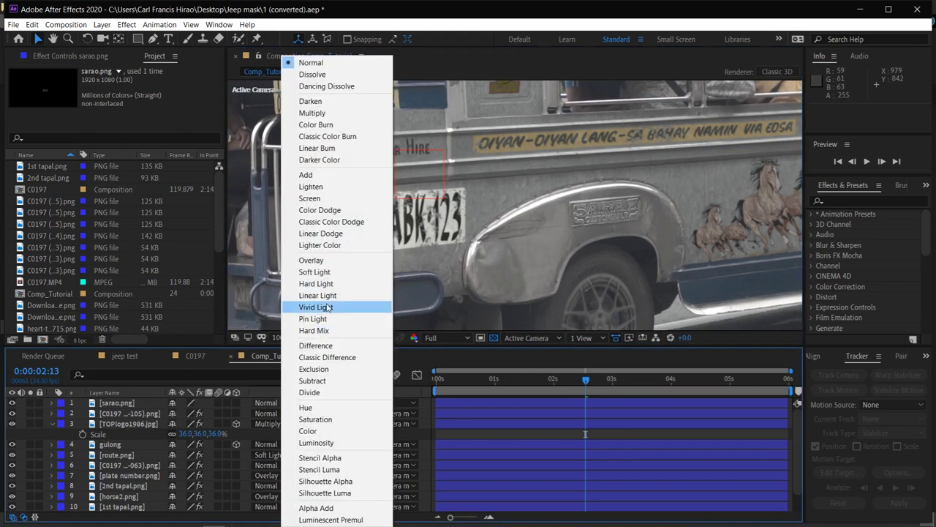
click(345, 260)
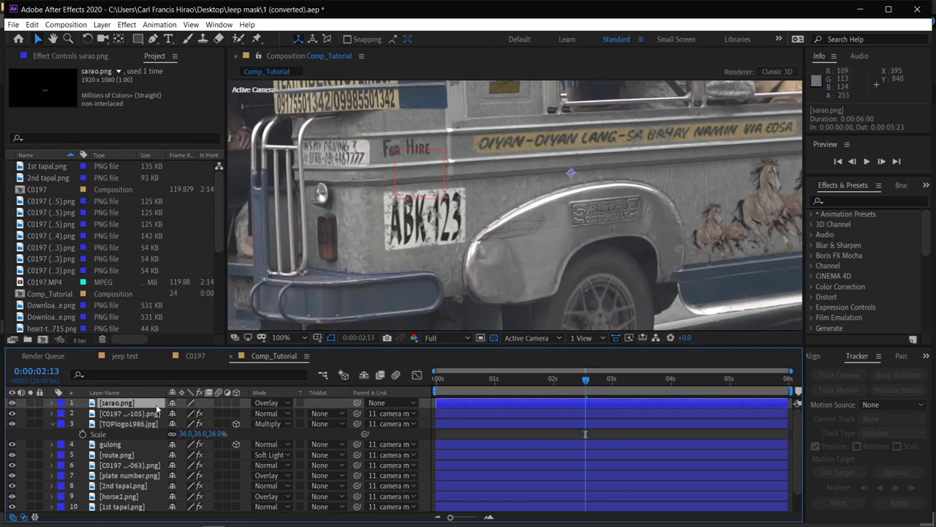
Lower the sarao decal's opacity to 72% and parent it to the camera movement layer.
key(r)
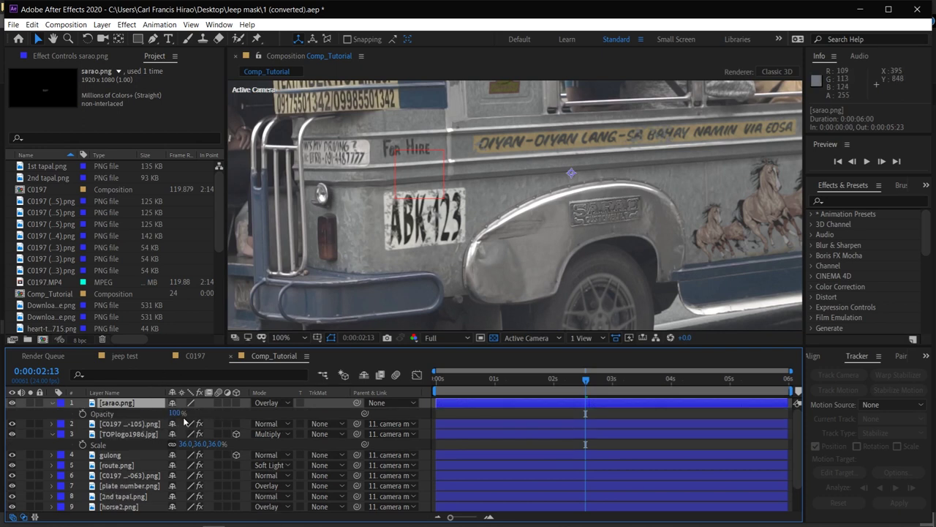
key(t)
mouse_move(170, 411)
mouse_down()
mouse_move(148, 404)
mouse_move(157, 412)
mouse_up()
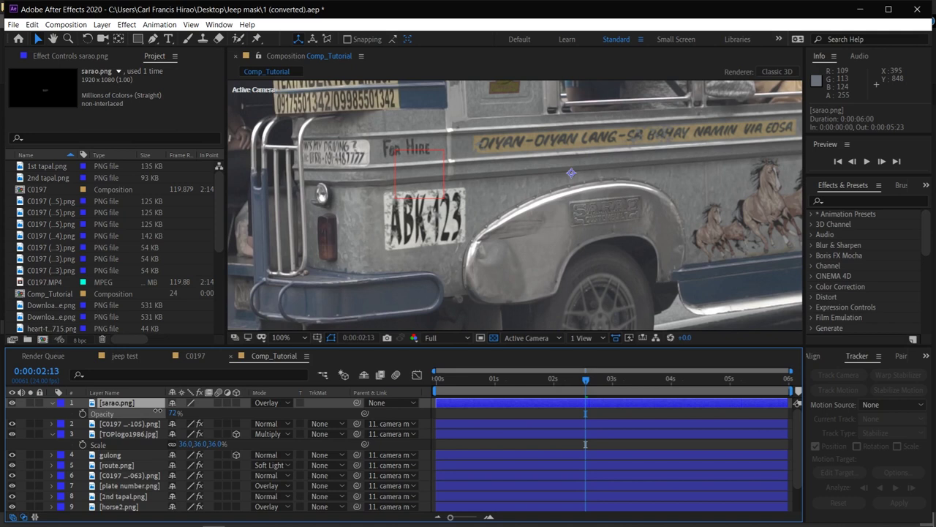
scroll(359, 130, down, 2)
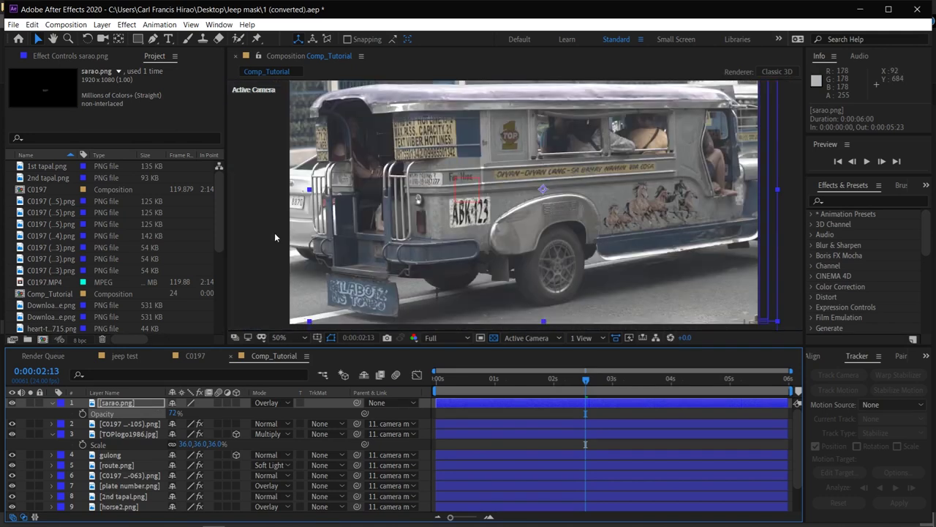
click(395, 403)
click(409, 381)
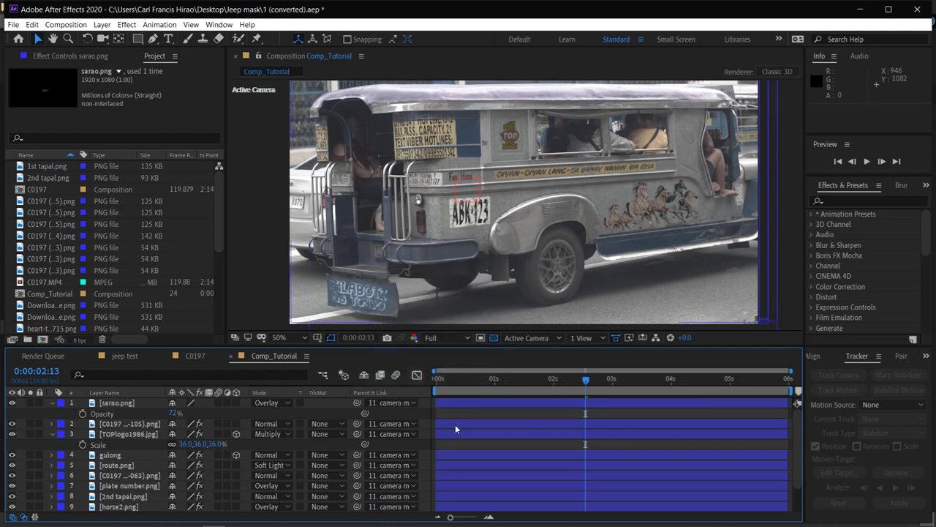
key(Home)
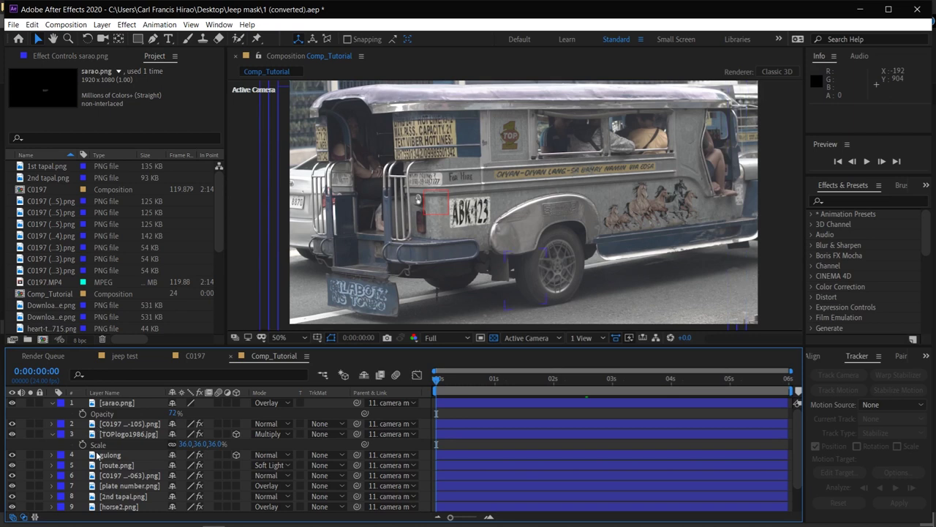
Paste TOPlogo1986's Camera Lens Blur onto the sarao decal, then undo it.
click(119, 436)
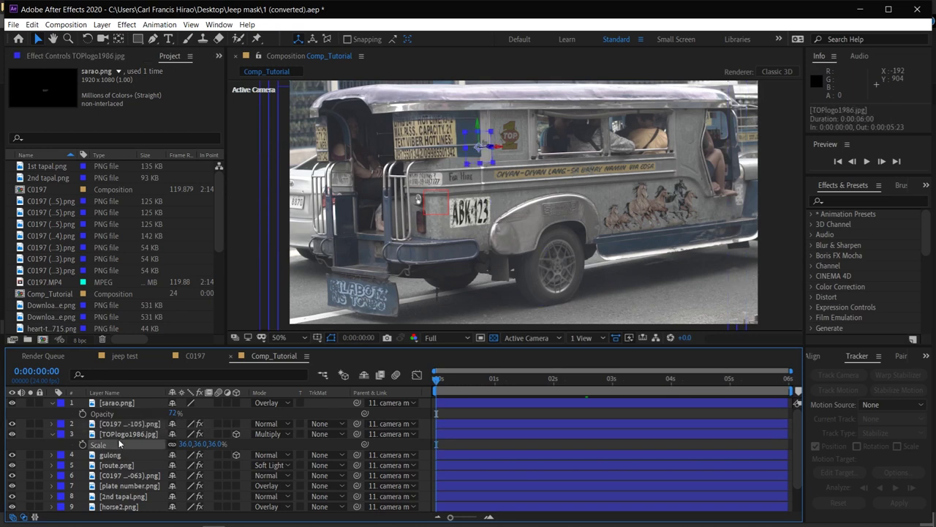
key(F3)
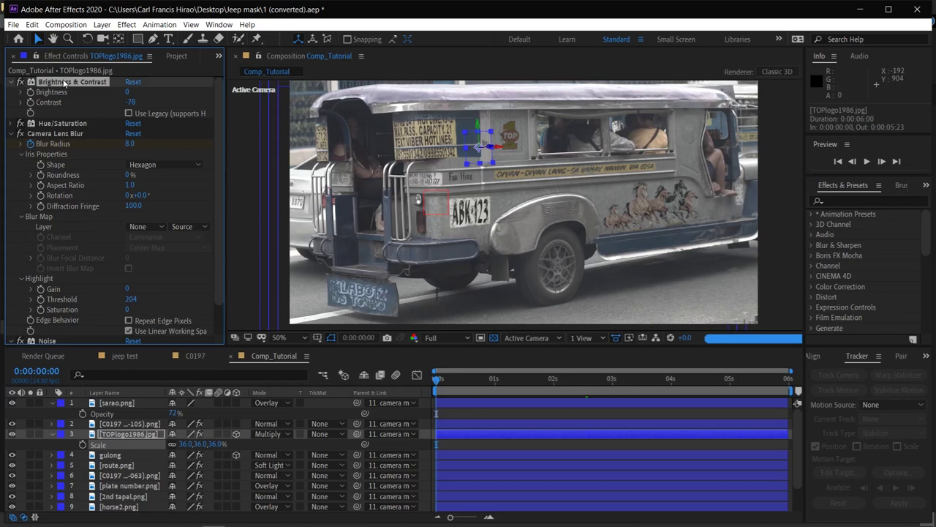
right_click(45, 133)
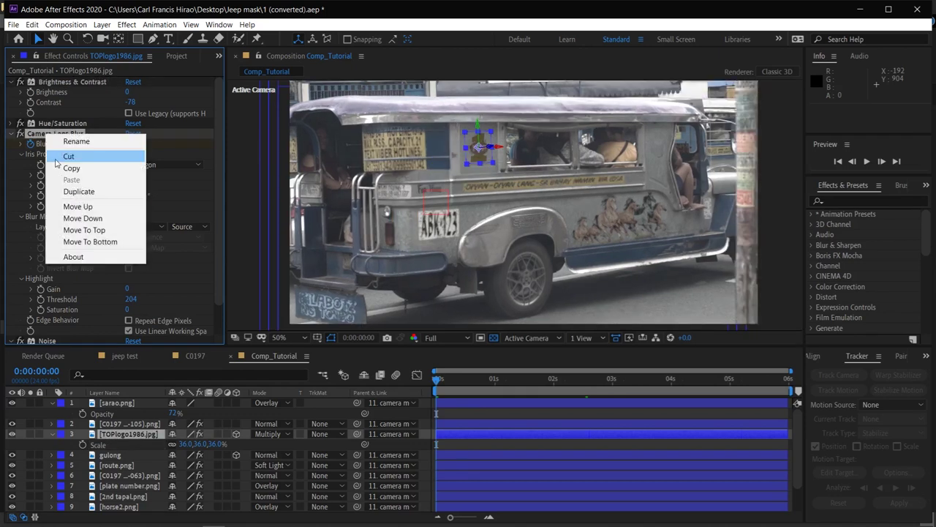
click(77, 173)
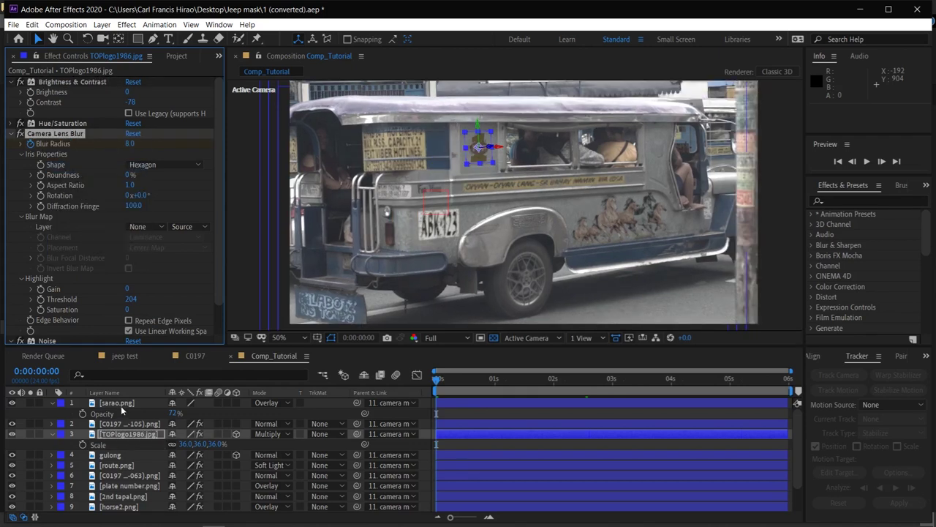
click(120, 405)
key(ctrl+v)
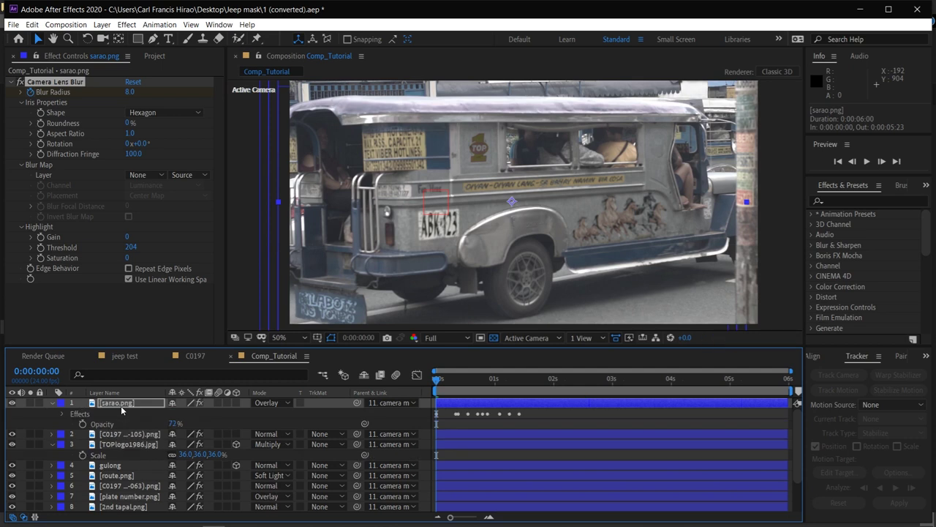
key(ctrl+z)
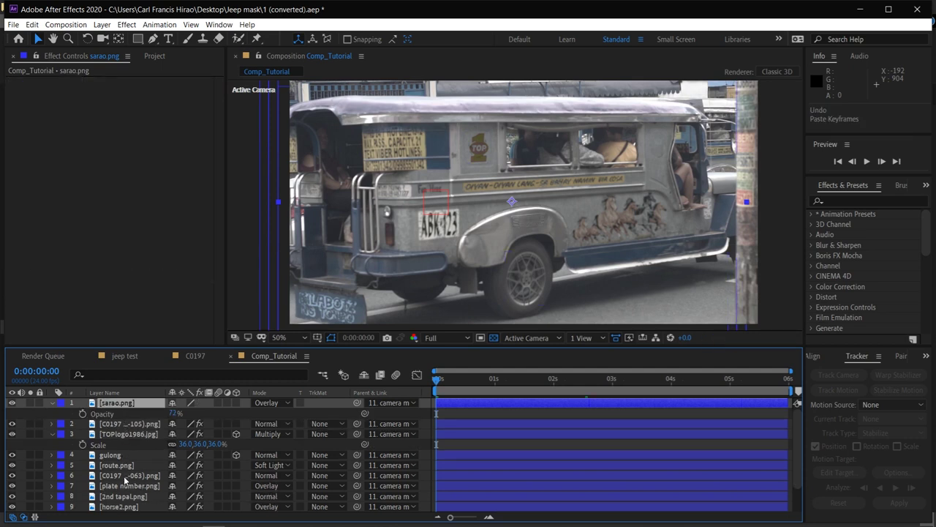
Paste route.png's Camera Lens Blur (radius 3.0) onto the sarao decal and save.
click(123, 465)
right_click(83, 86)
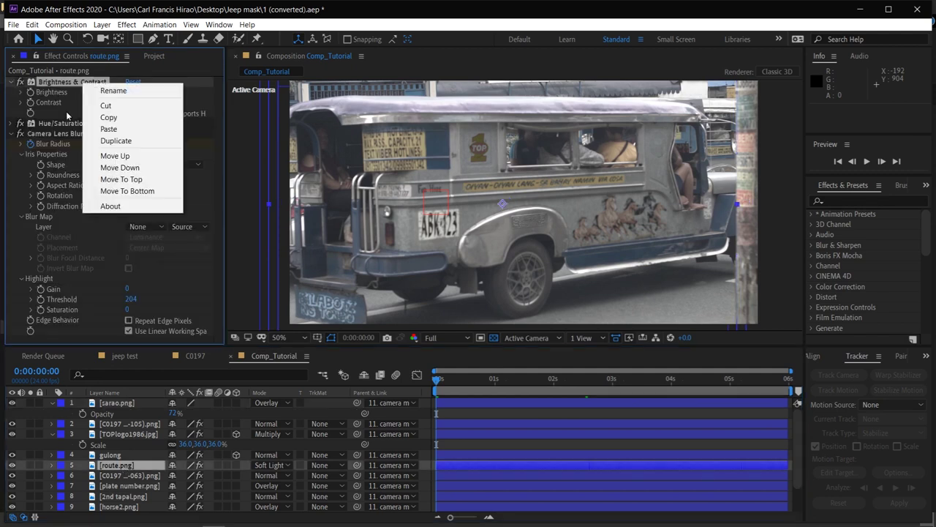
right_click(71, 133)
click(88, 166)
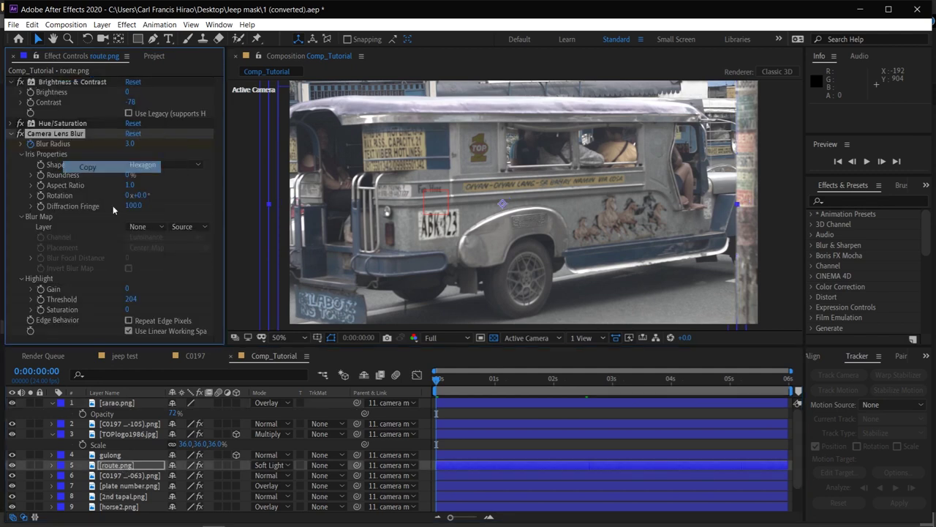
click(115, 403)
key(ctrl+v)
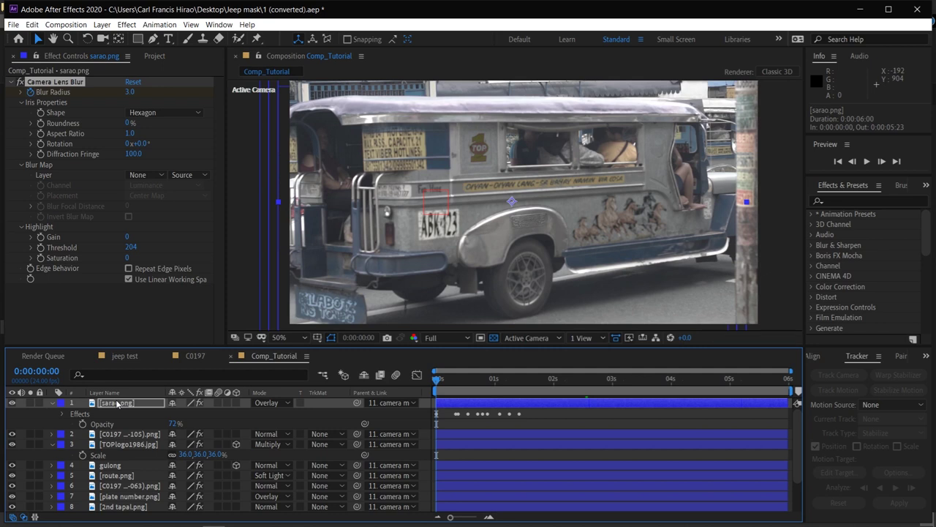
key(ctrl+s)
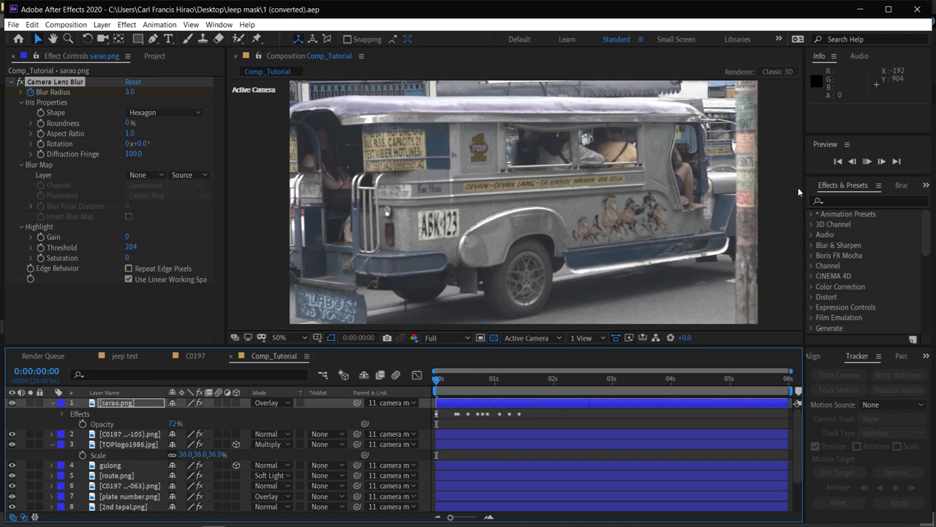
click(438, 379)
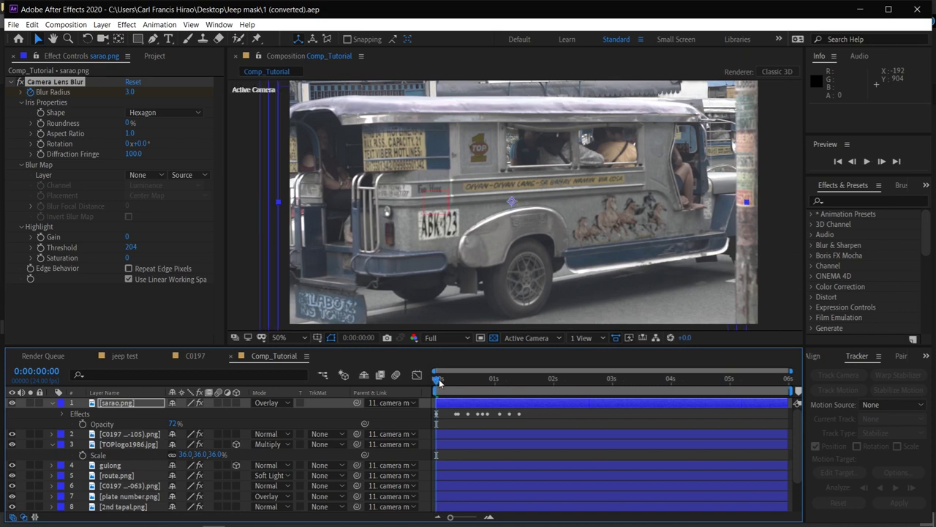
Preview Comp_Tutorial, then queue it for render as Comp_Tutorial_1.avi.
key(space)
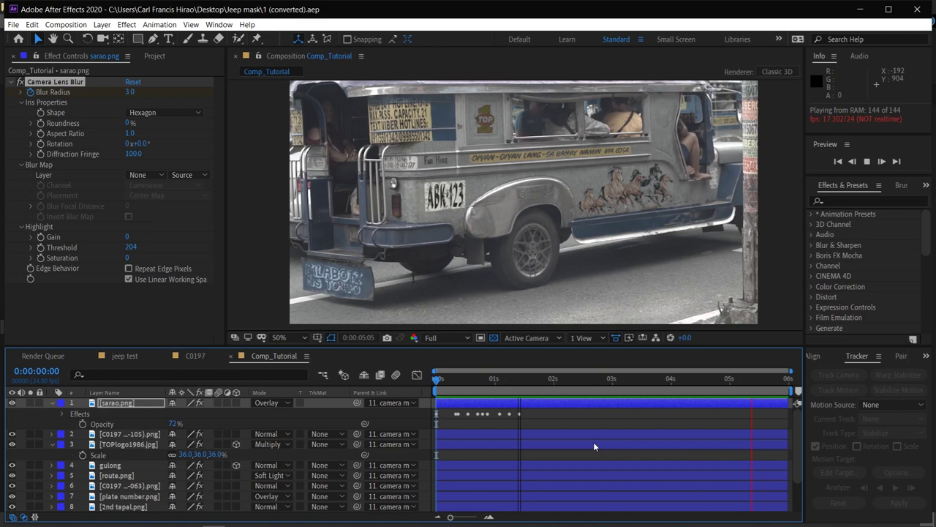
click(500, 378)
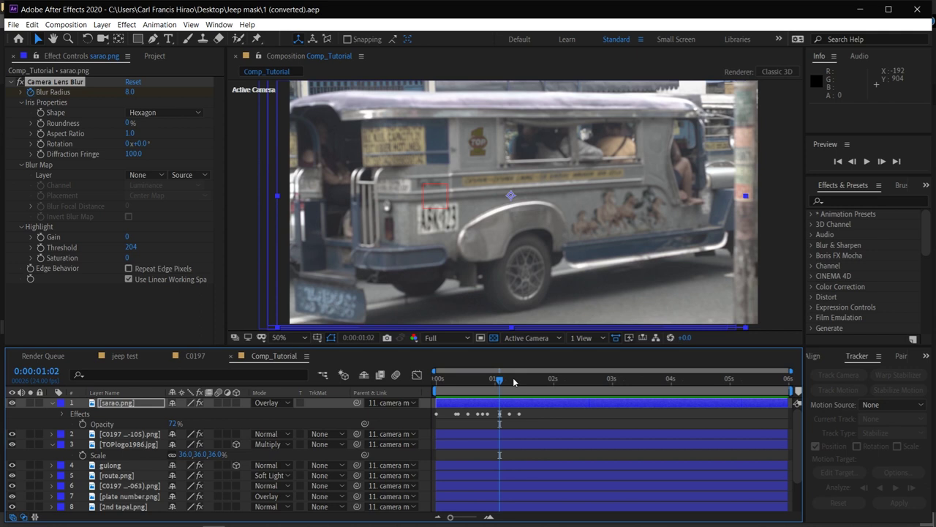
key(ctrl+m)
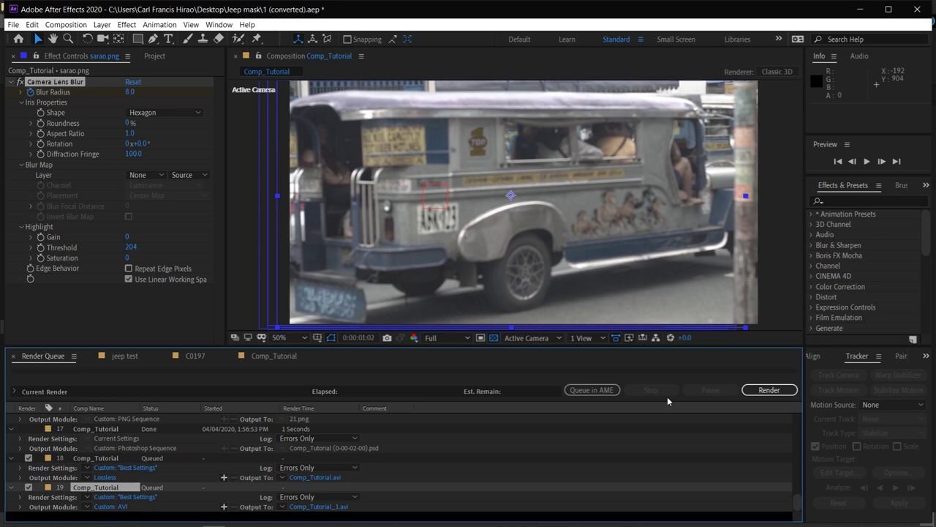
key(alt+Tab)
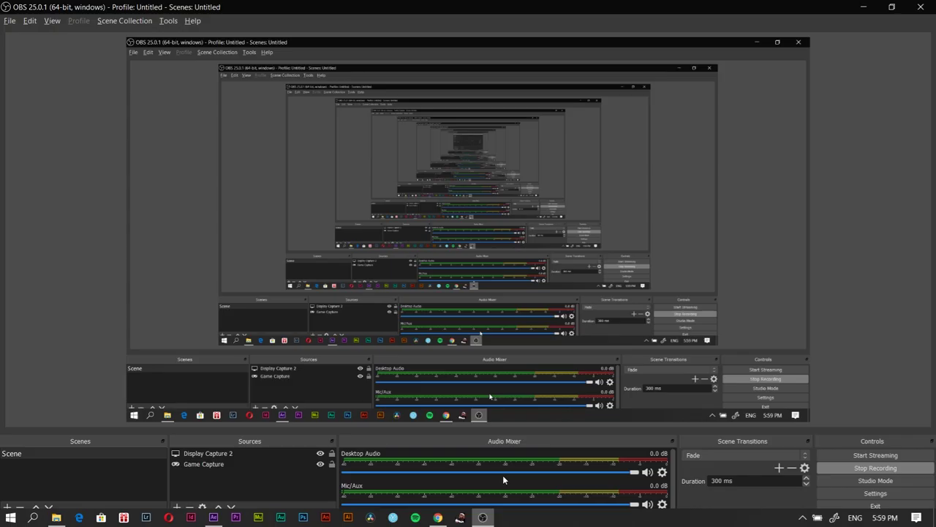